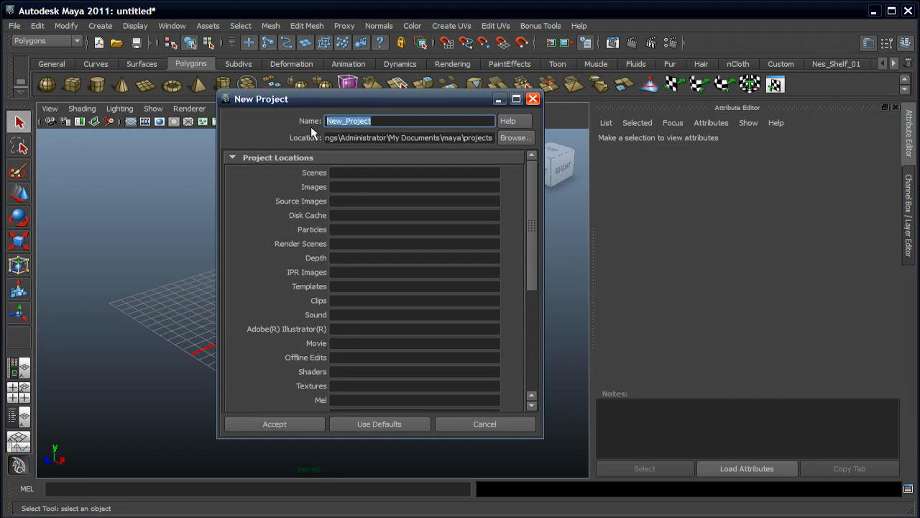
# Create a new project named "Lotion Bottle" using the default project folder locations
pyautogui.write('Lotion Bottle')
pyautogui.click(375, 427)
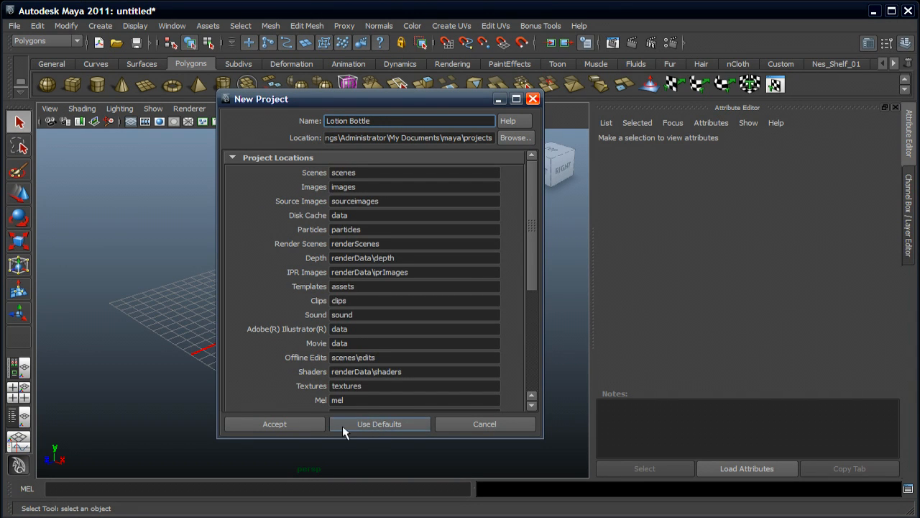
pyautogui.click(301, 424)
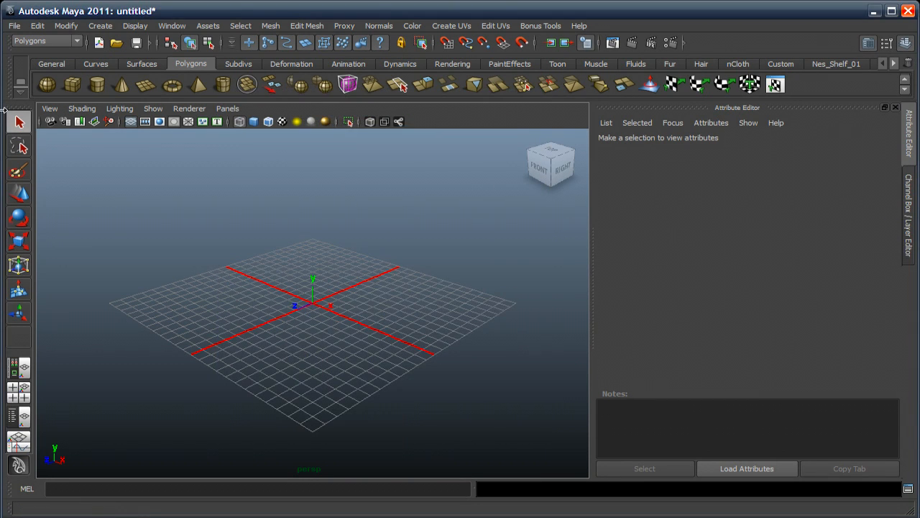
# Set the Lotion Bottle folder as the current project
pyautogui.click(14, 27)
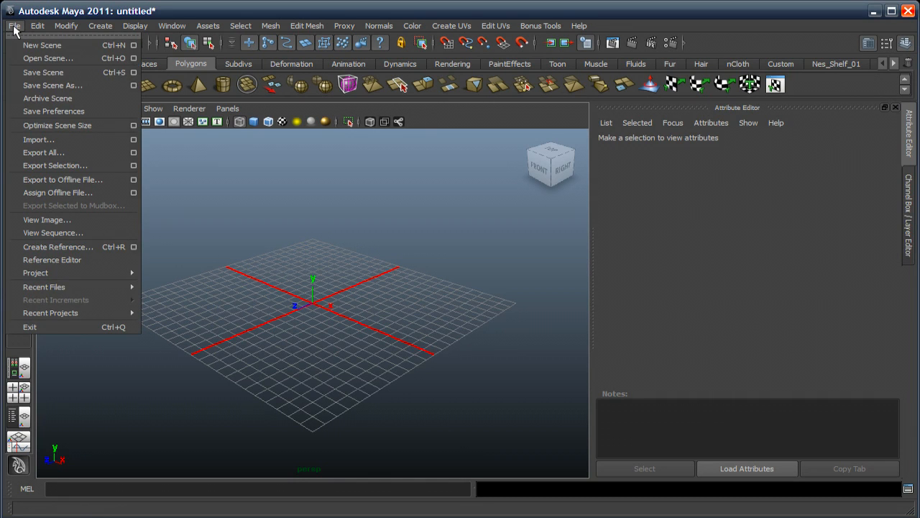
pyautogui.moveTo(60, 272)
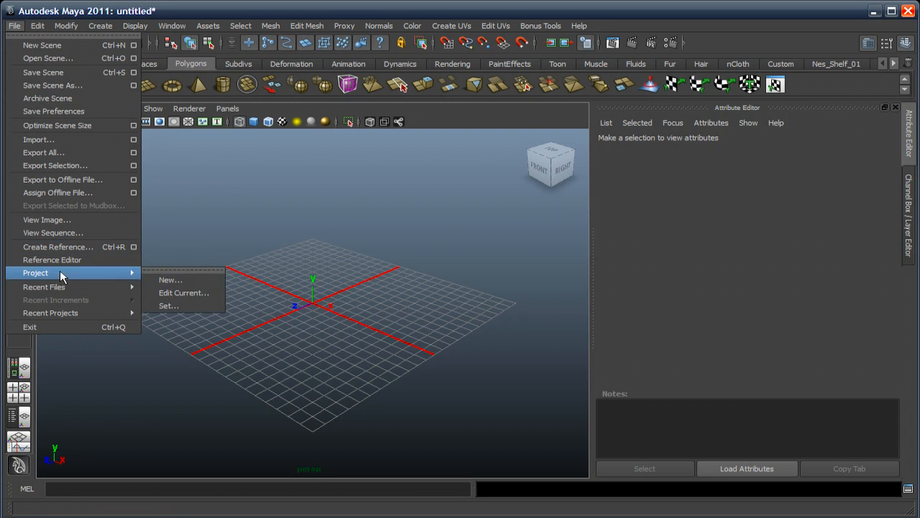
pyautogui.click(188, 303)
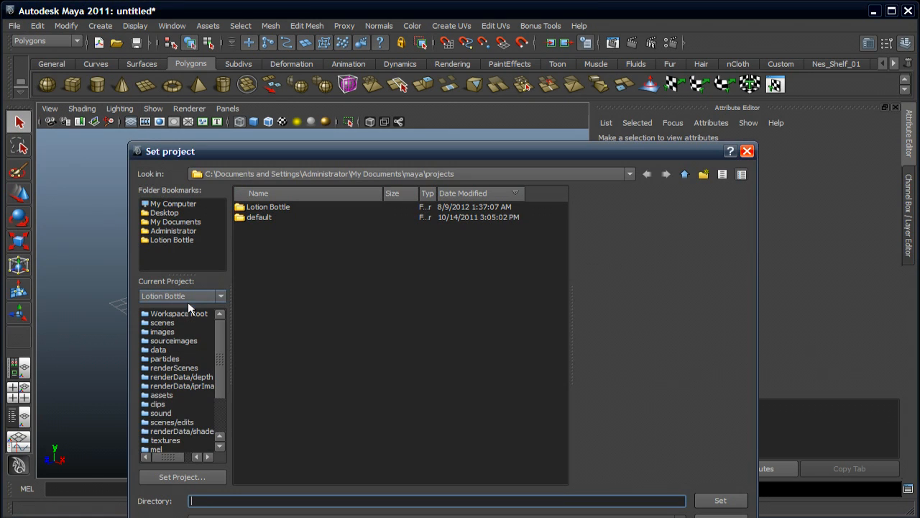
pyautogui.click(266, 206)
pyautogui.click(720, 500)
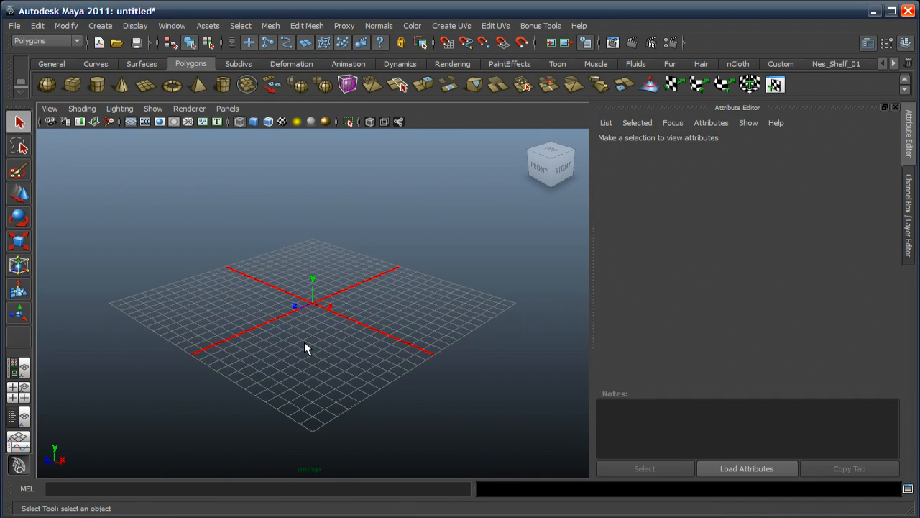
# Display the four-view layout, copy the Lakme lotion JPEG from the desktop, and return to Maya
pyautogui.press('space')
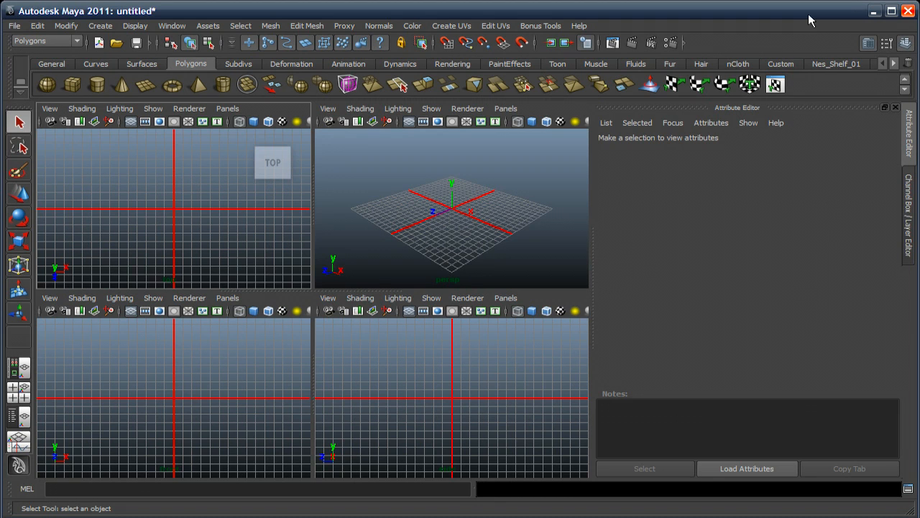
pyautogui.click(871, 12)
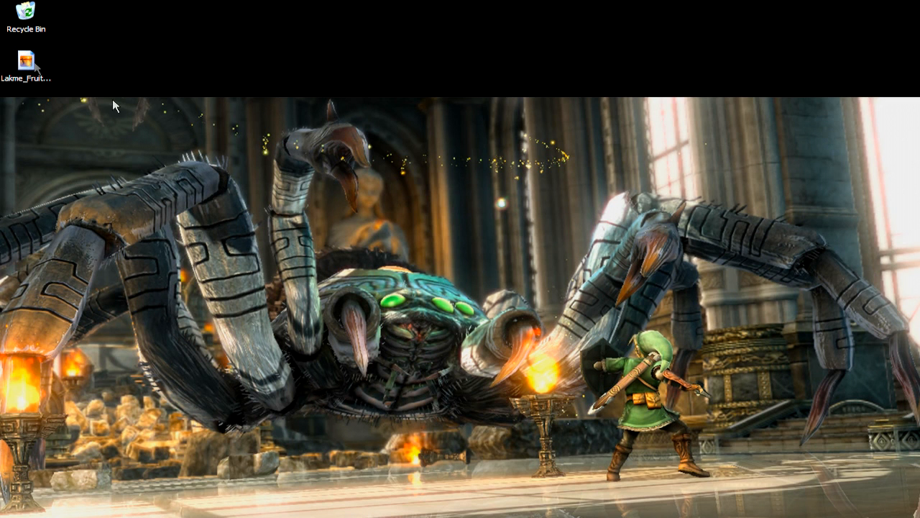
pyautogui.click(33, 63)
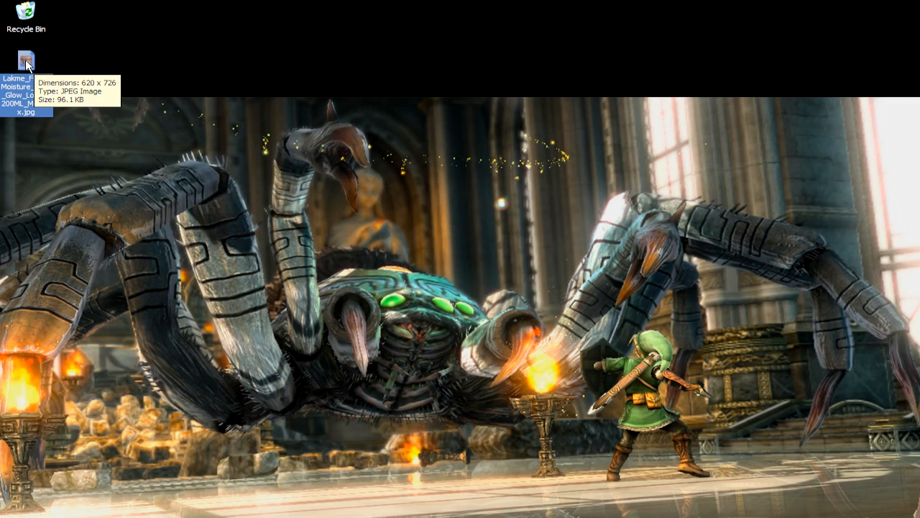
pyautogui.rightClick(26, 63)
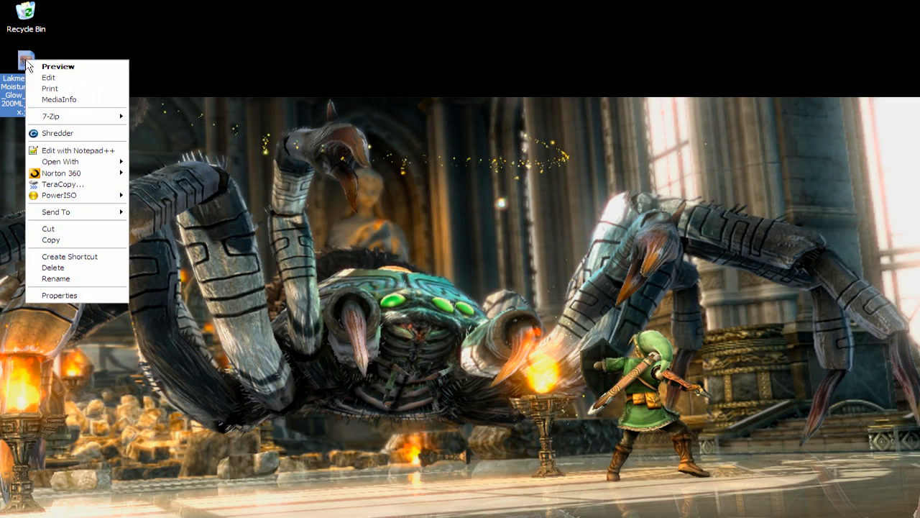
pyautogui.click(67, 241)
pyautogui.hotkey('alt', 'Tab')
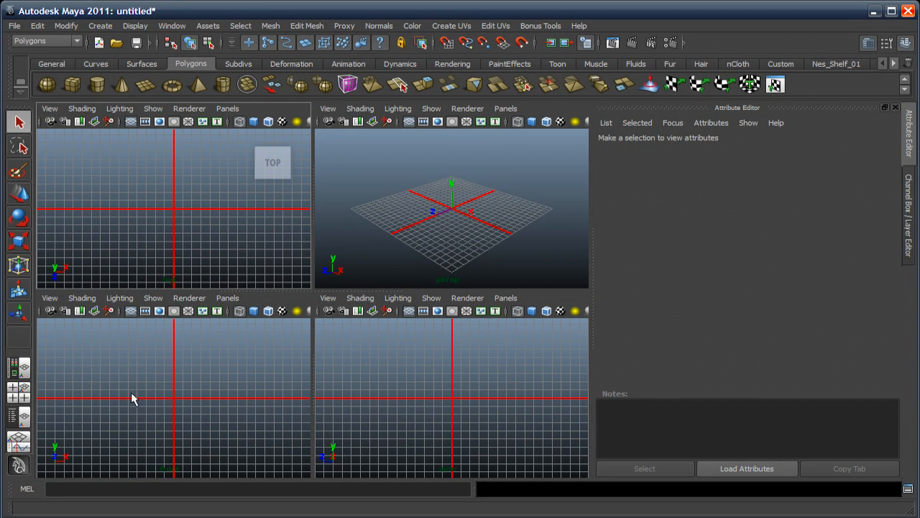
# Paste the lotion image into the project's sourceimages folder and import it as an image plane in the front view
pyautogui.click(49, 298)
pyautogui.moveTo(110, 481)
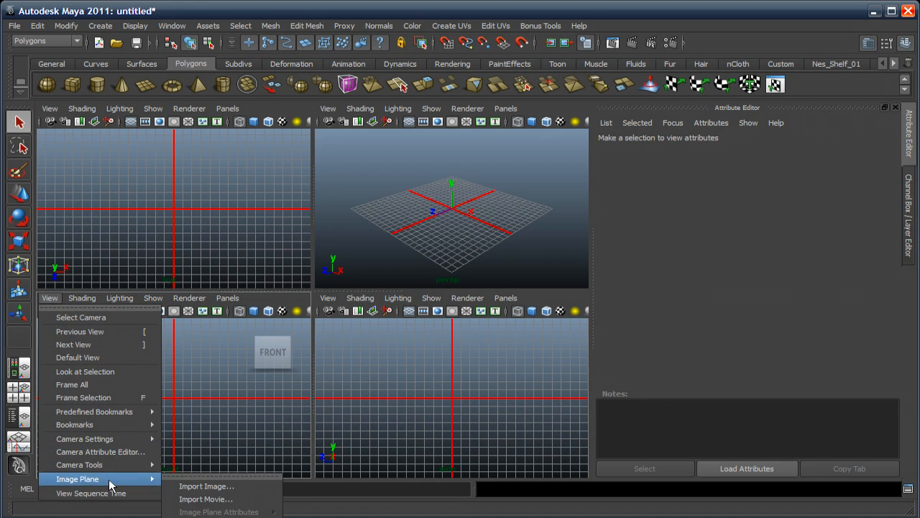
pyautogui.click(191, 485)
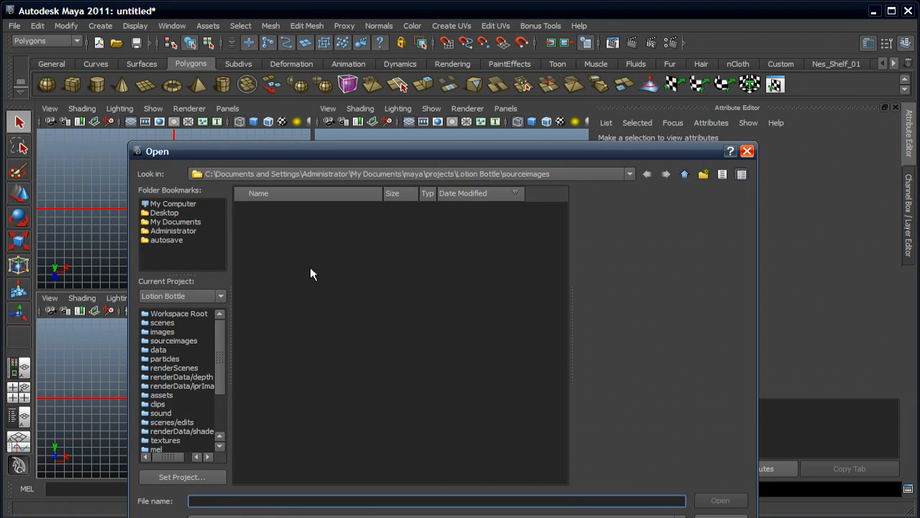
pyautogui.rightClick(335, 284)
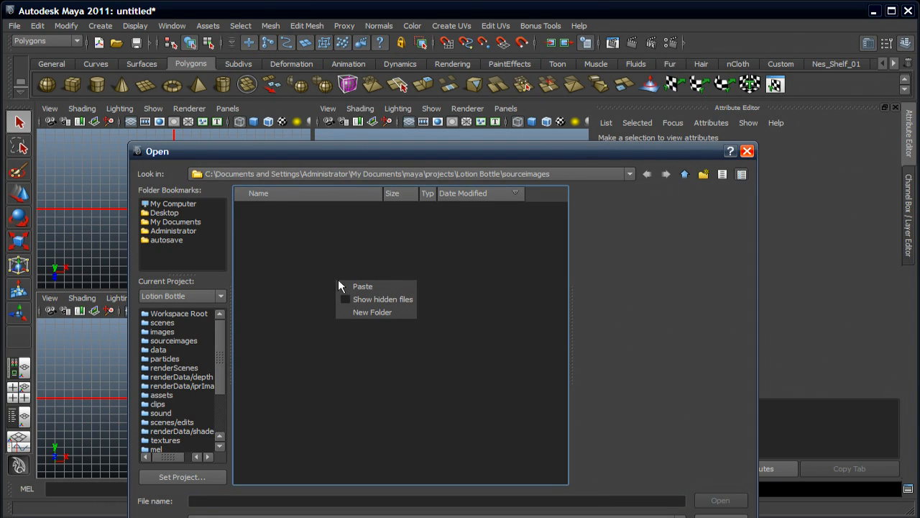
pyautogui.click(353, 287)
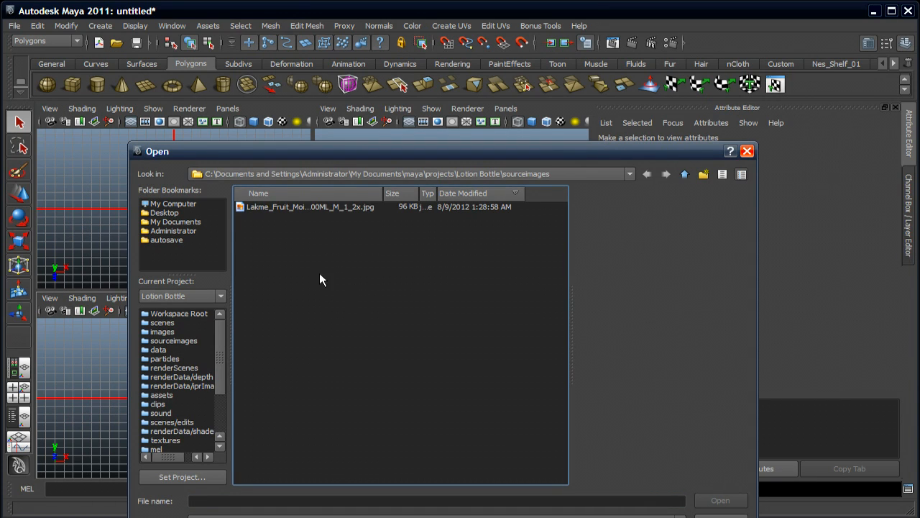
pyautogui.click(288, 206)
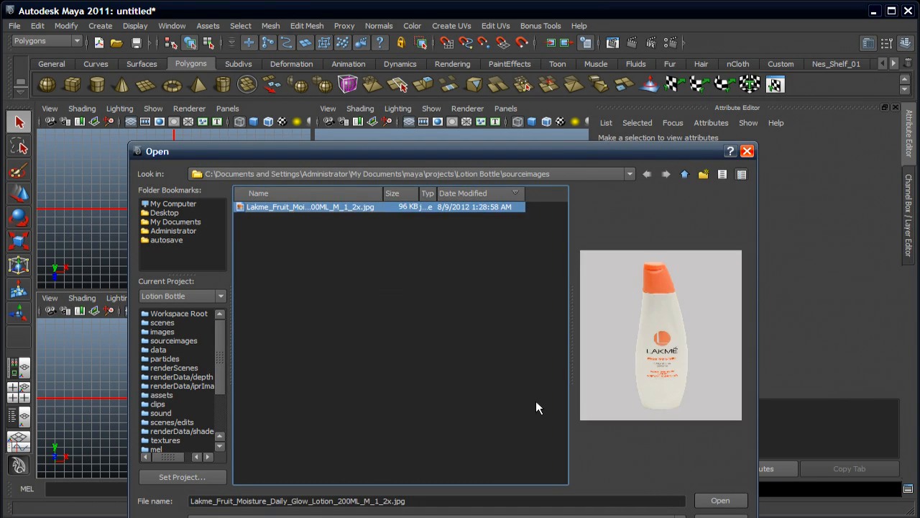
pyautogui.click(719, 500)
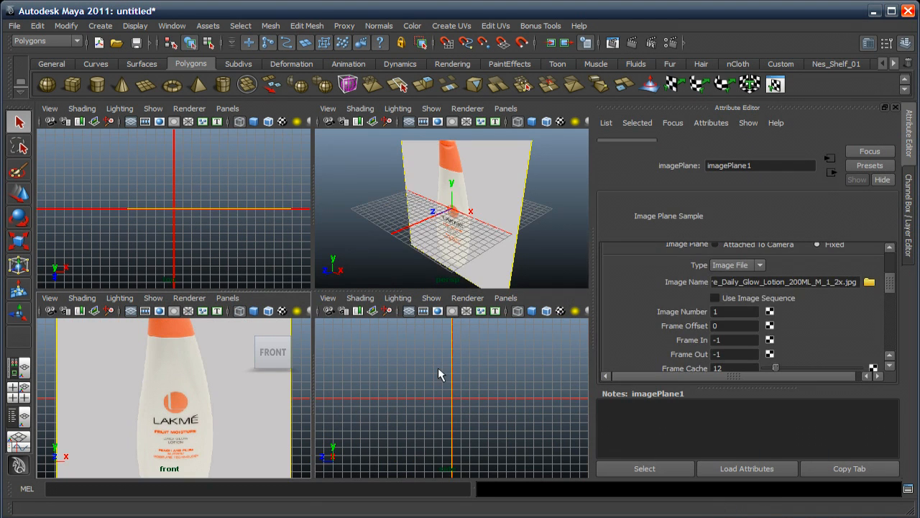
# Select the bottle image plane and set its Center Z to -10
pyautogui.keyDown('alt'); pyautogui.moveTo(389, 210); pyautogui.dragTo(382, 239, button='middle'); pyautogui.keyUp('alt')
pyautogui.keyDown('alt'); pyautogui.moveTo(379, 212); pyautogui.dragTo(381, 220); pyautogui.keyUp('alt')
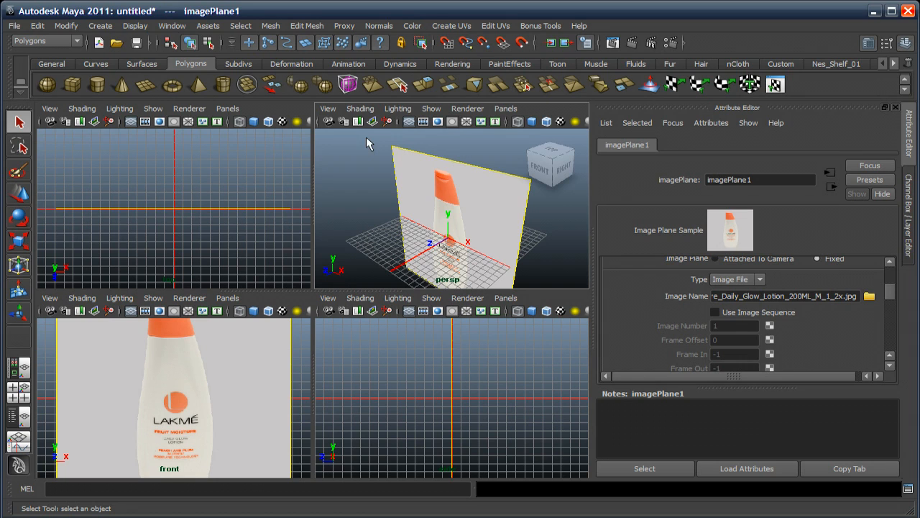
pyautogui.click(408, 173)
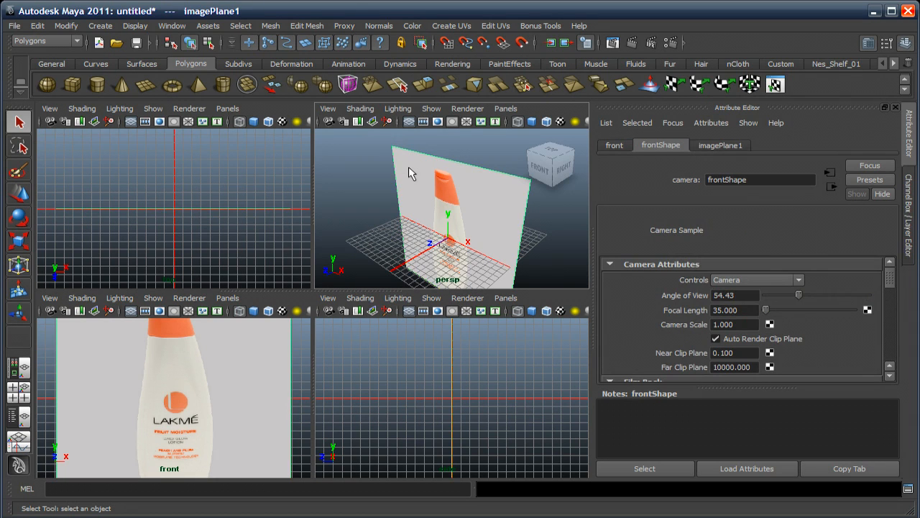
pyautogui.keyDown('alt'); pyautogui.moveTo(460, 195); pyautogui.dragTo(461, 199); pyautogui.keyUp('alt')
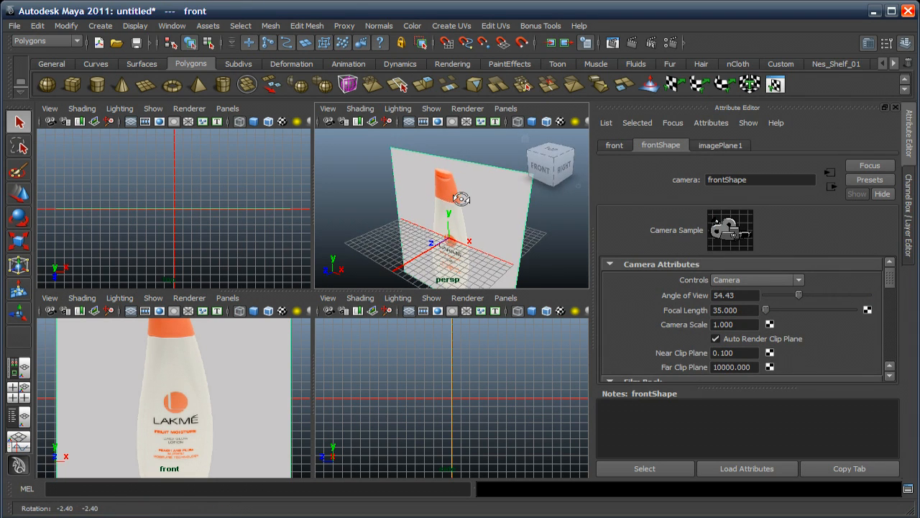
pyautogui.click(907, 234)
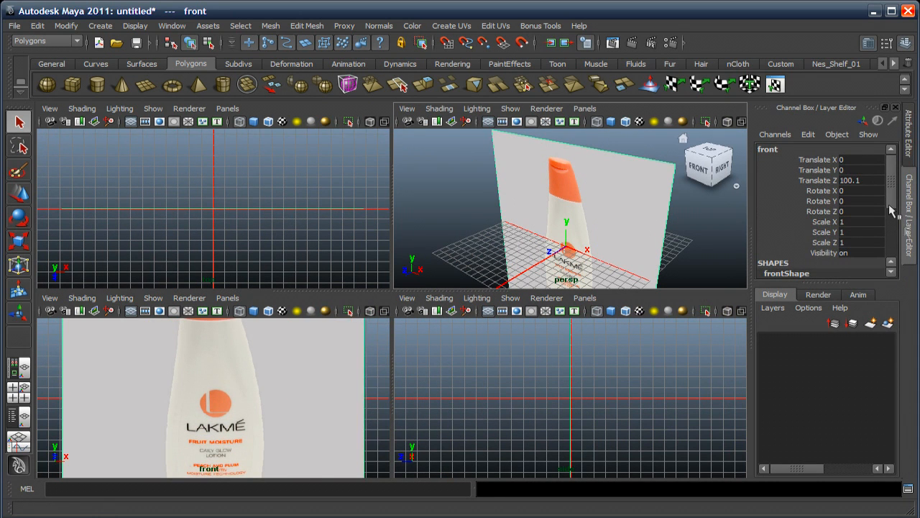
pyautogui.moveTo(891, 201); pyautogui.dragTo(899, 263)
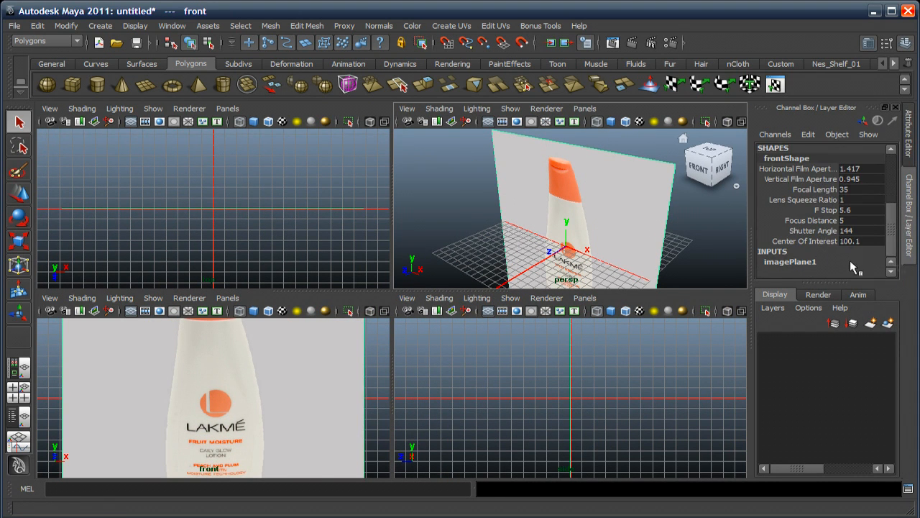
pyautogui.click(790, 263)
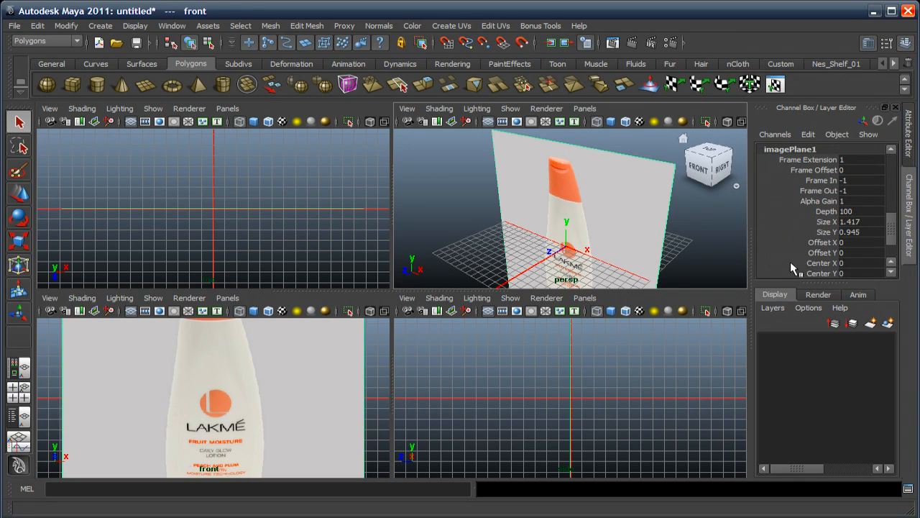
pyautogui.moveTo(894, 244); pyautogui.dragTo(893, 257)
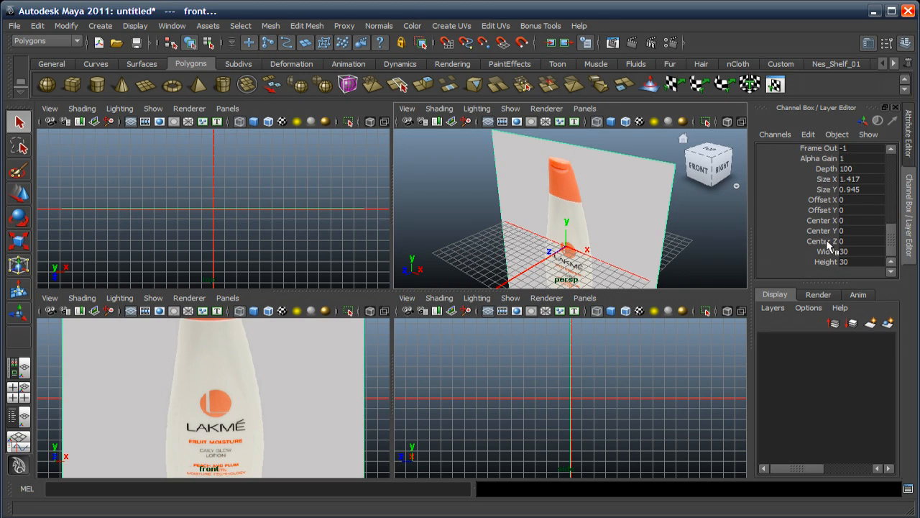
pyautogui.click(846, 241)
pyautogui.write('-10')
pyautogui.press('Return')
pyautogui.keyDown('alt'); pyautogui.moveTo(567, 215); pyautogui.dragTo(551, 208); pyautogui.keyUp('alt')
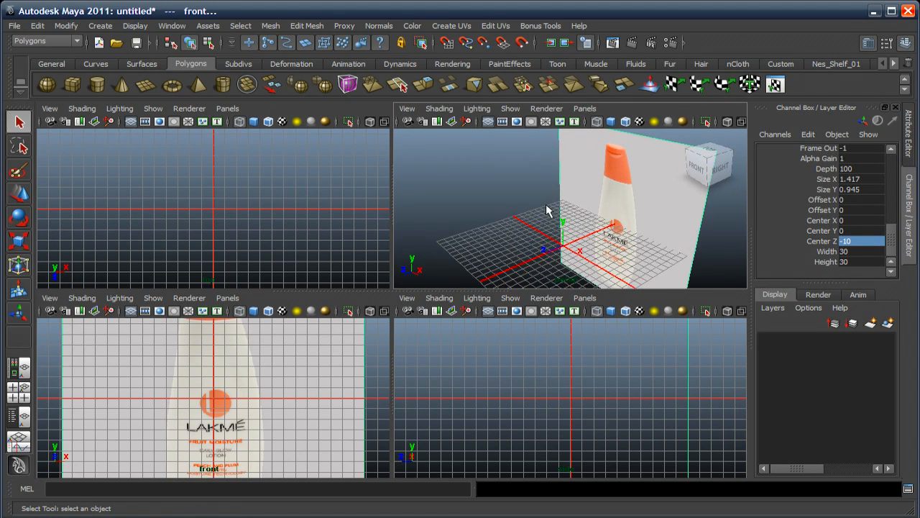
pyautogui.keyDown('alt'); pyautogui.moveTo(600, 202); pyautogui.dragTo(549, 220, button='middle'); pyautogui.keyUp('alt')
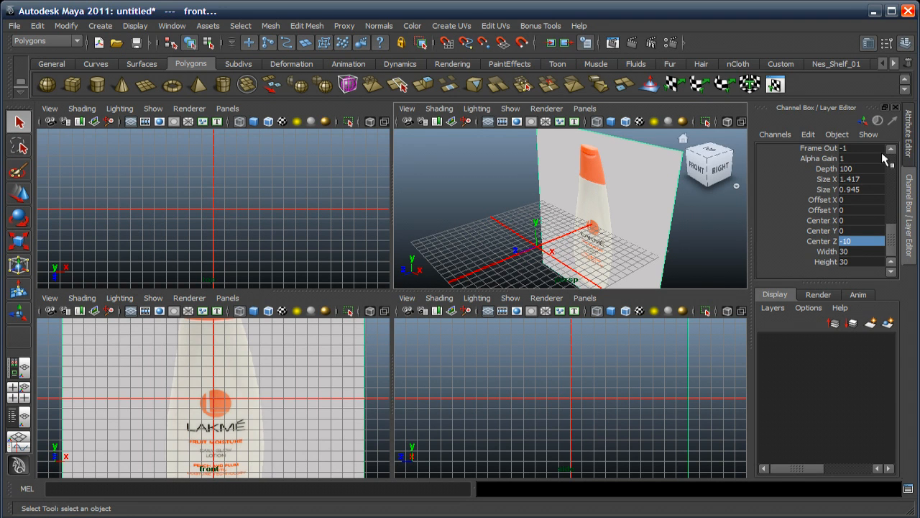
# Set imagePlane1 to display only when looking through its camera
pyautogui.click(908, 148)
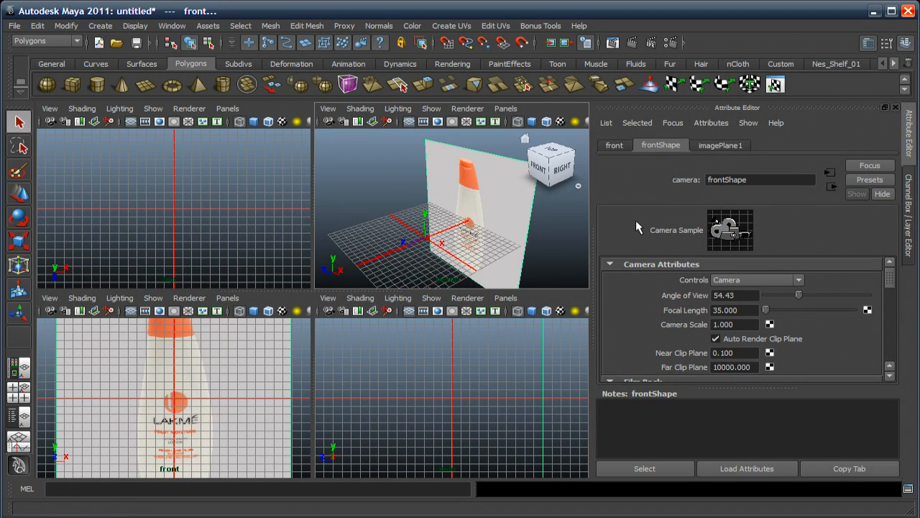
pyautogui.click(716, 145)
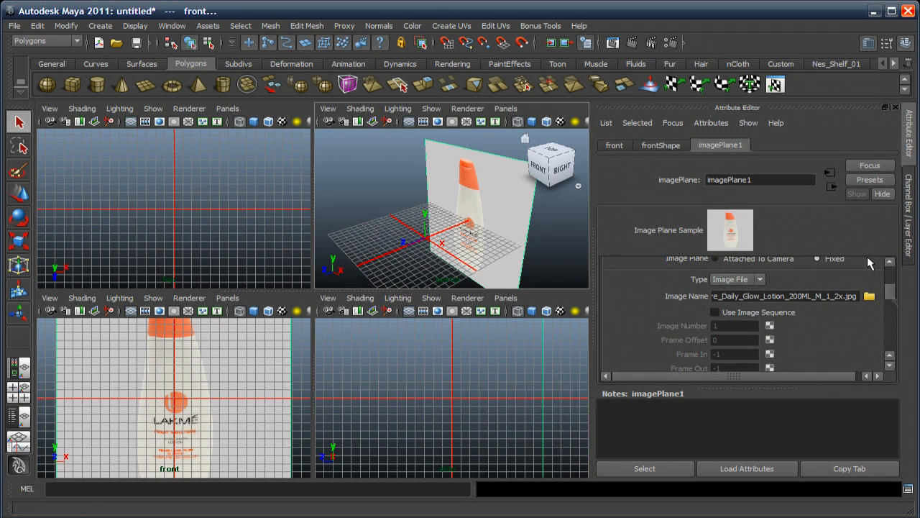
pyautogui.click(891, 279)
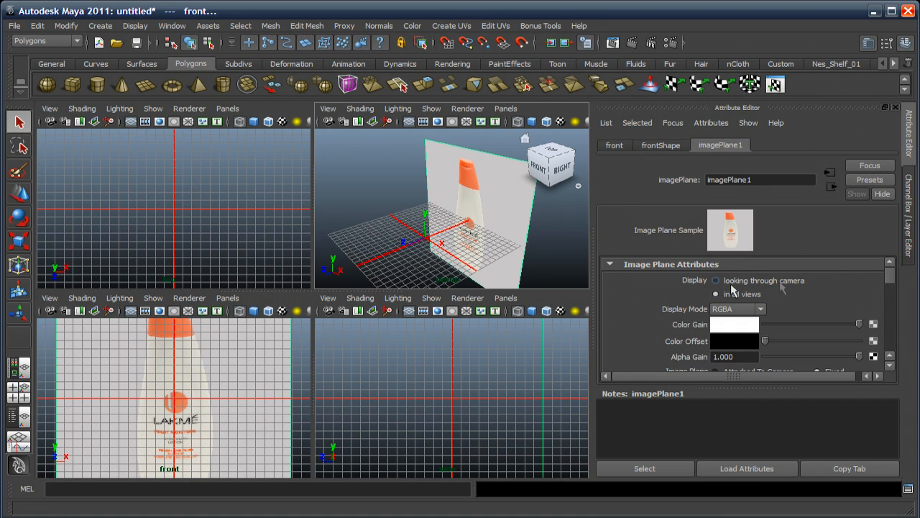
pyautogui.click(731, 285)
pyautogui.keyDown('alt'); pyautogui.moveTo(461, 223); pyautogui.dragTo(452, 225, button='middle'); pyautogui.keyUp('alt')
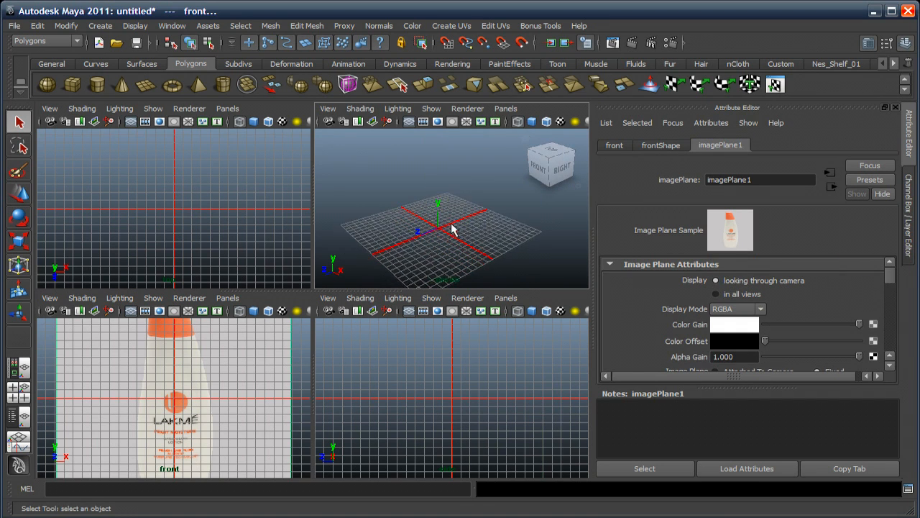
pyautogui.keyDown('alt'); pyautogui.moveTo(452, 225); pyautogui.dragTo(457, 220); pyautogui.keyUp('alt')
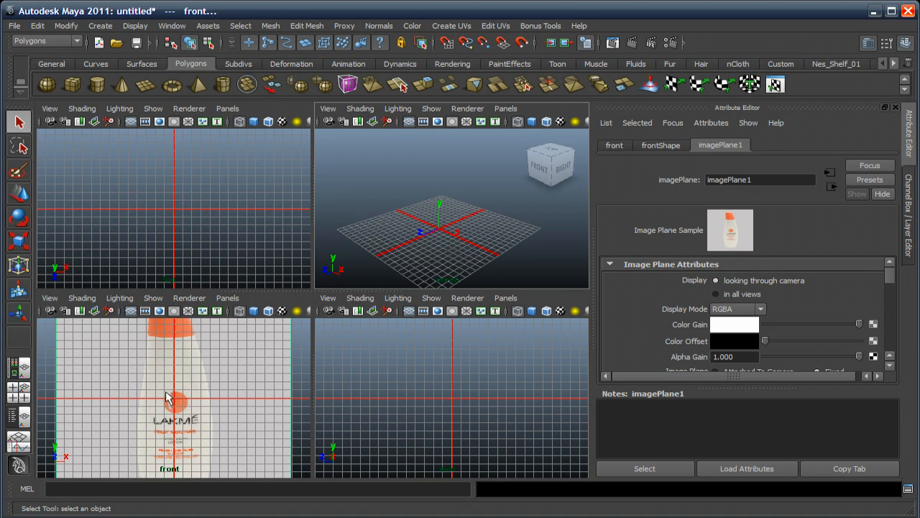
pyautogui.keyDown('alt'); pyautogui.moveTo(166, 392); pyautogui.dragTo(169, 401, button='middle'); pyautogui.keyUp('alt')
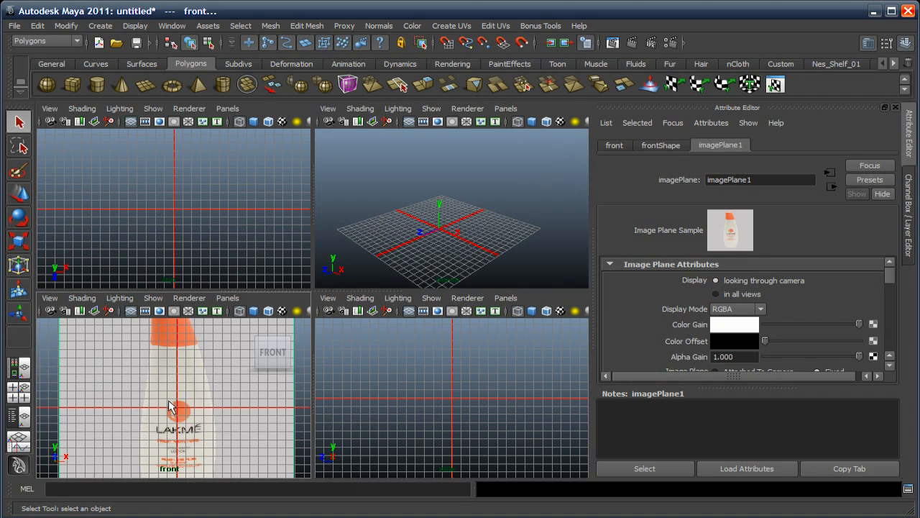
# Hide the Attribute Editor and create a polygon cylinder at the origin
pyautogui.click(910, 154)
pyautogui.keyDown('alt'); pyautogui.moveTo(278, 415); pyautogui.dragTo(289, 435, button='middle'); pyautogui.keyUp('alt')
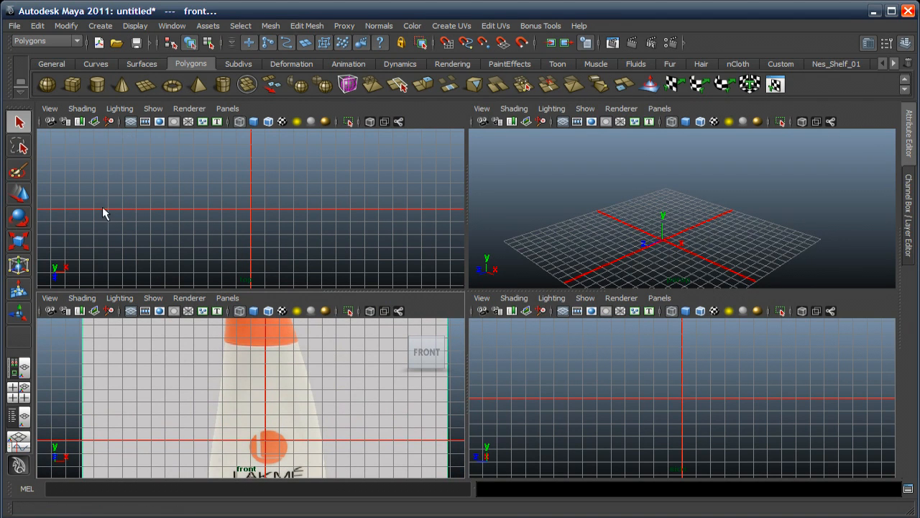
pyautogui.click(97, 86)
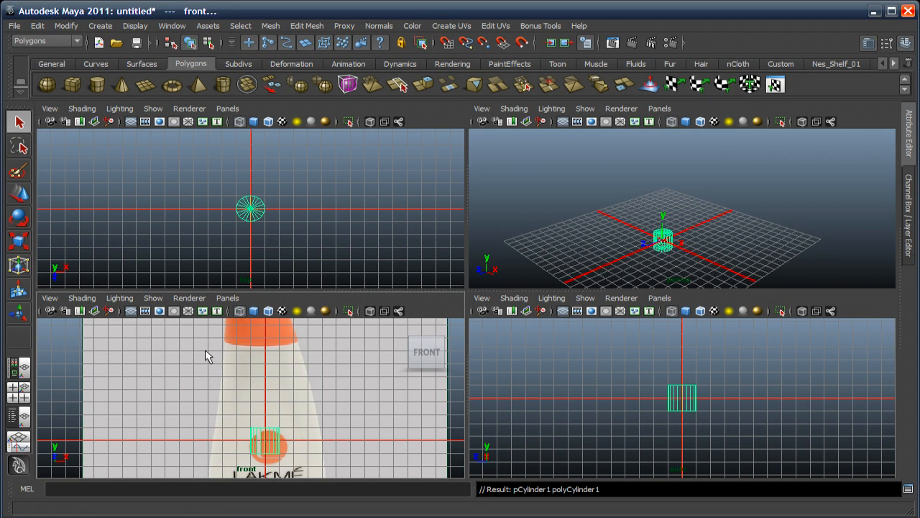
# Move the cylinder straight up in the front view to the top of the bottle's orange cap
pyautogui.click(22, 201)
pyautogui.moveTo(263, 395); pyautogui.dragTo(264, 307)
pyautogui.keyDown('alt'); pyautogui.moveTo(270, 394); pyautogui.dragTo(275, 434, button='middle'); pyautogui.keyUp('alt')
pyautogui.keyDown('alt'); pyautogui.moveTo(265, 379); pyautogui.dragTo(279, 407, button='right'); pyautogui.keyUp('alt')
pyautogui.keyDown('alt'); pyautogui.moveTo(279, 407); pyautogui.dragTo(274, 456, button='middle'); pyautogui.keyUp('alt')
pyautogui.moveTo(269, 396); pyautogui.dragTo(257, 325)
pyautogui.keyDown('alt'); pyautogui.moveTo(256, 355); pyautogui.dragTo(275, 400, button='right'); pyautogui.keyUp('alt')
pyautogui.keyDown('alt'); pyautogui.moveTo(270, 395); pyautogui.dragTo(260, 446, button='middle'); pyautogui.keyUp('alt')
pyautogui.keyDown('alt'); pyautogui.moveTo(253, 411); pyautogui.dragTo(265, 430, button='right'); pyautogui.keyUp('alt')
pyautogui.keyDown('alt'); pyautogui.moveTo(265, 427); pyautogui.dragTo(263, 429, button='middle'); pyautogui.keyUp('alt')
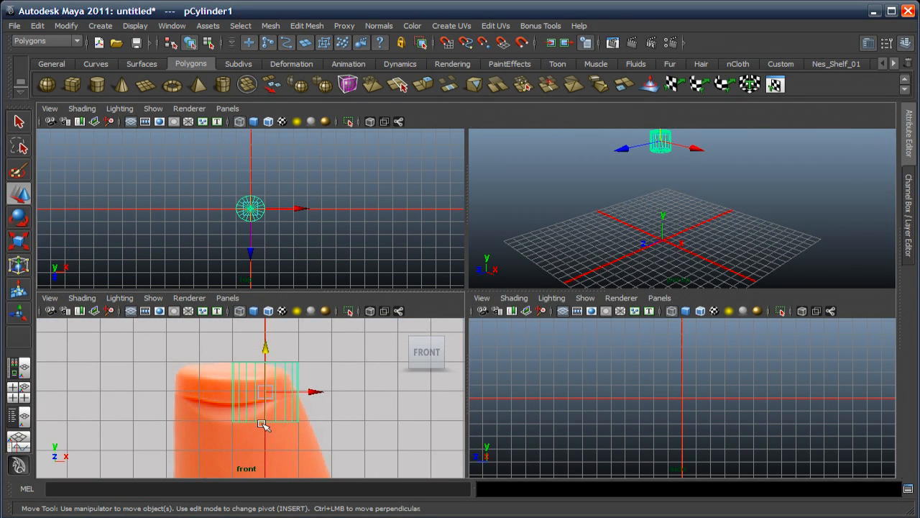
# Centre the cylinder horizontally on the orange cap in the front view and scale it uniformly to about 1.8 to match the cap's width
pyautogui.press('space')
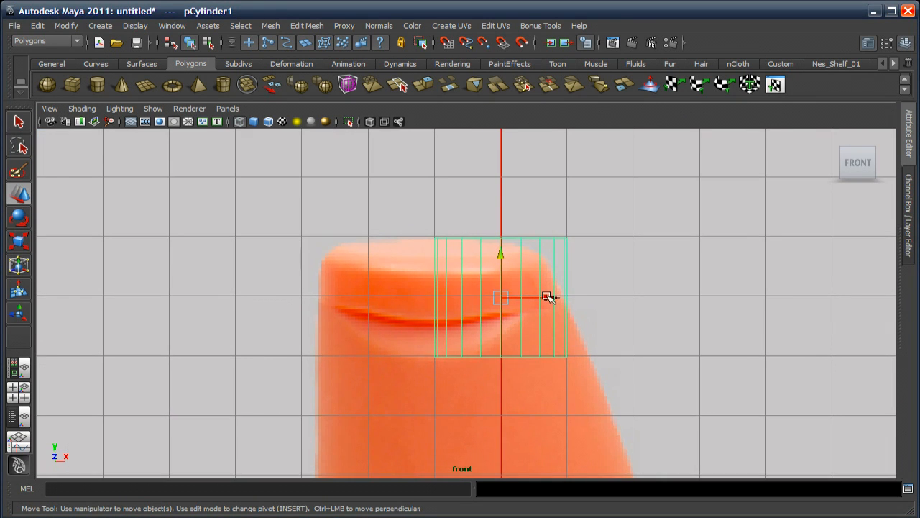
pyautogui.moveTo(549, 294); pyautogui.dragTo(486, 293)
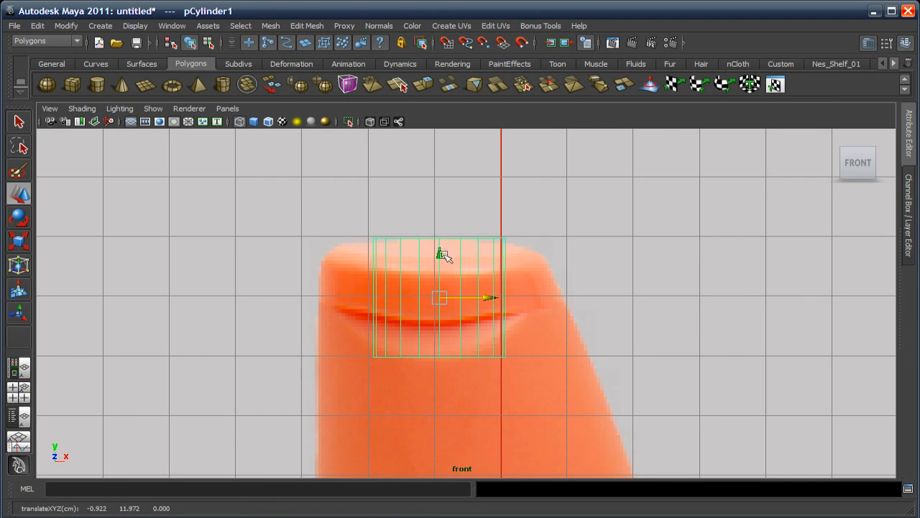
pyautogui.moveTo(440, 253); pyautogui.dragTo(440, 254)
pyautogui.press('r')
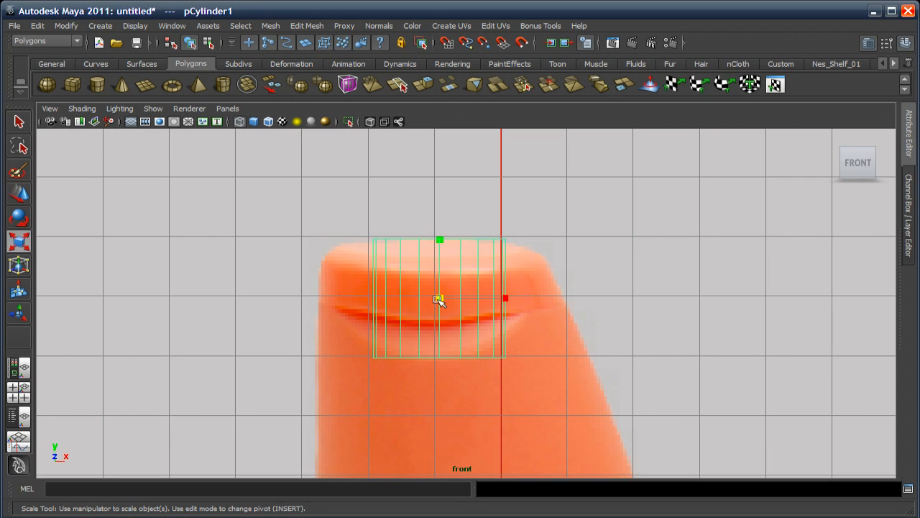
pyautogui.moveTo(444, 299); pyautogui.dragTo(533, 301)
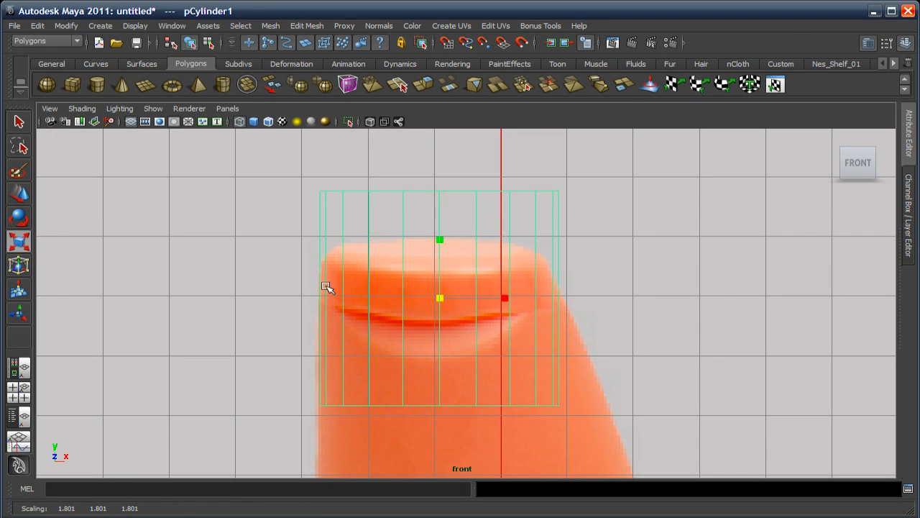
# Lower the cylinder until its top meets the cap's top edge, and show its polyCylinder1 construction settings
pyautogui.click(21, 200)
pyautogui.moveTo(440, 254); pyautogui.dragTo(441, 302)
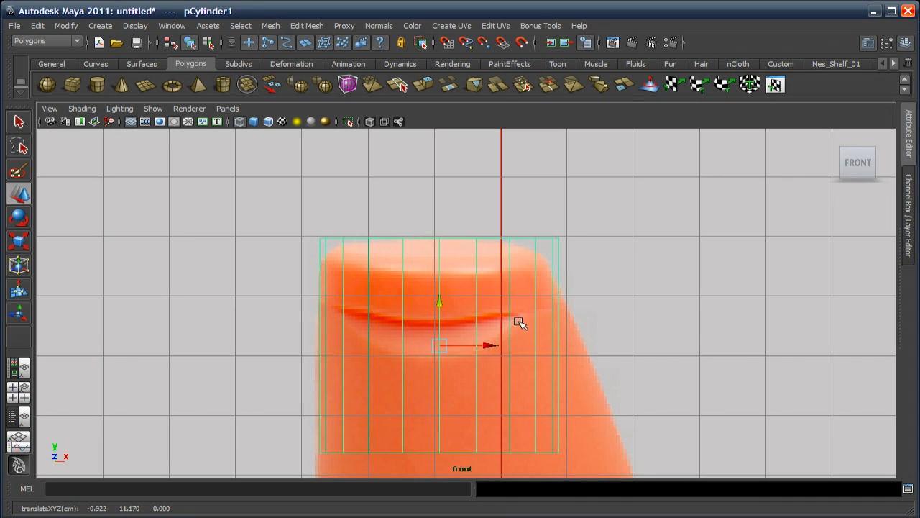
pyautogui.click(909, 241)
pyautogui.scroll(-1, 895, 233)
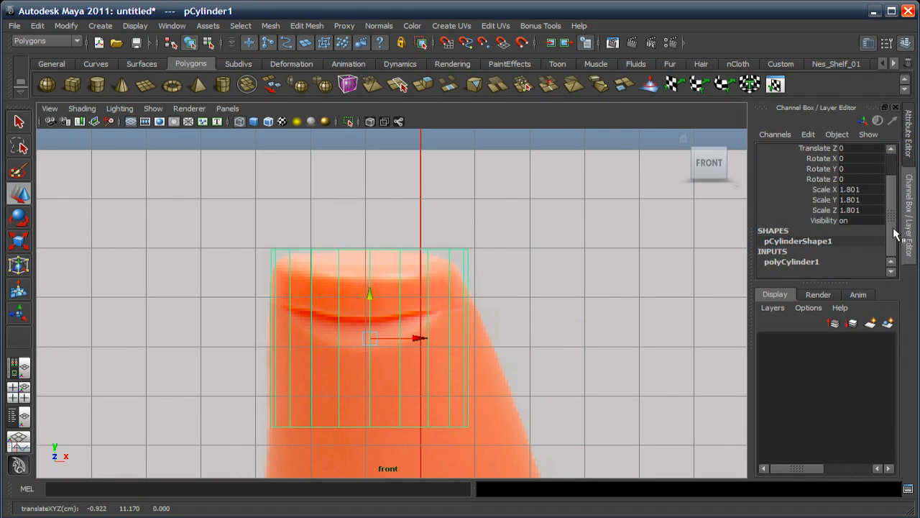
pyautogui.click(787, 263)
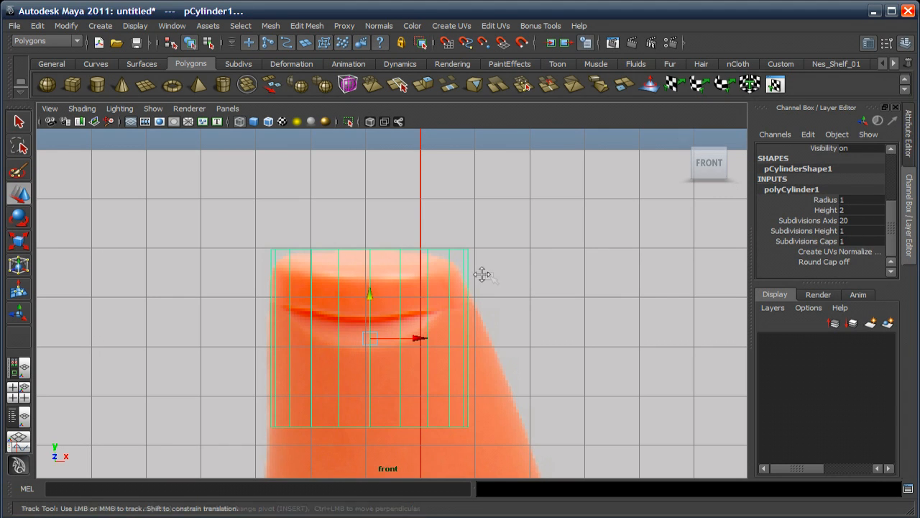
# Select the cylinder's bottom vertices and raise them to just above the cap's curved seam
pyautogui.keyDown('alt'); pyautogui.moveTo(481, 271); pyautogui.dragTo(523, 247, button='middle'); pyautogui.keyUp('alt')
pyautogui.keyDown('alt'); pyautogui.moveTo(521, 261); pyautogui.dragTo(526, 263, button='right'); pyautogui.keyUp('alt')
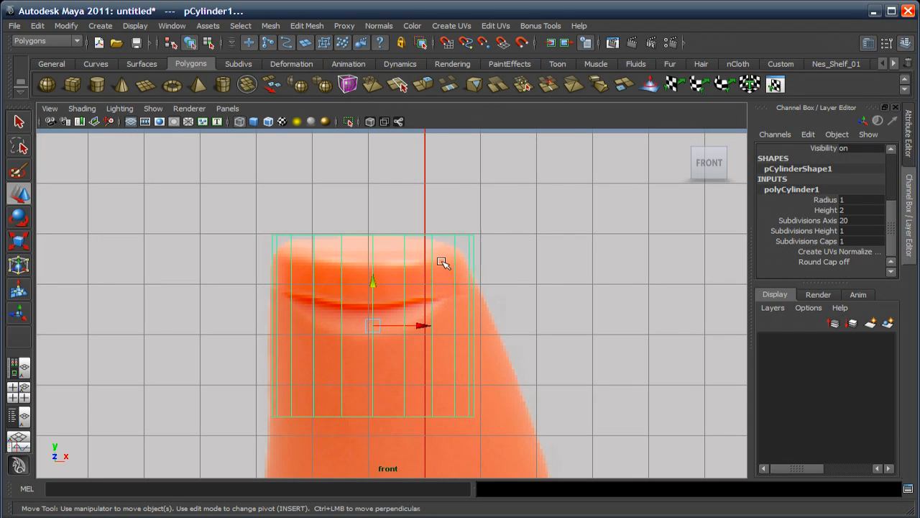
pyautogui.rightClick(433, 237)
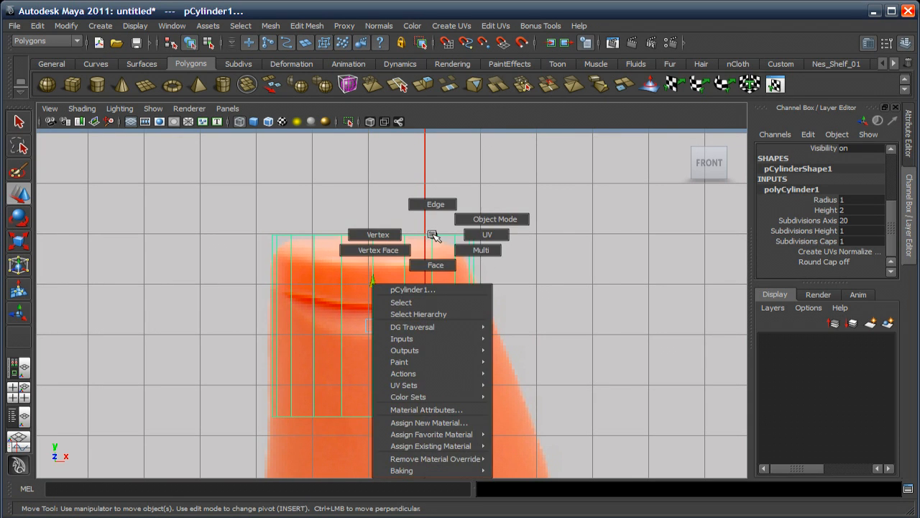
pyautogui.moveTo(433, 235); pyautogui.dragTo(387, 234, button='right')
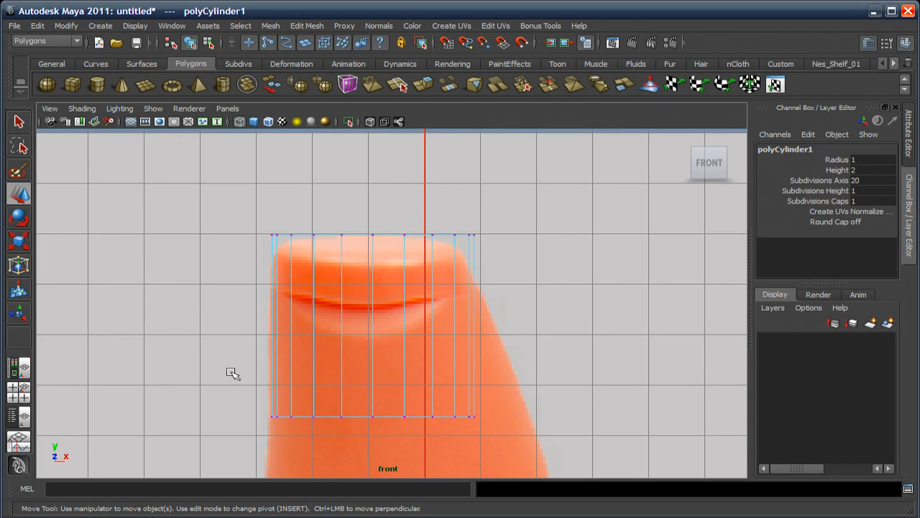
pyautogui.moveTo(230, 372); pyautogui.dragTo(518, 427)
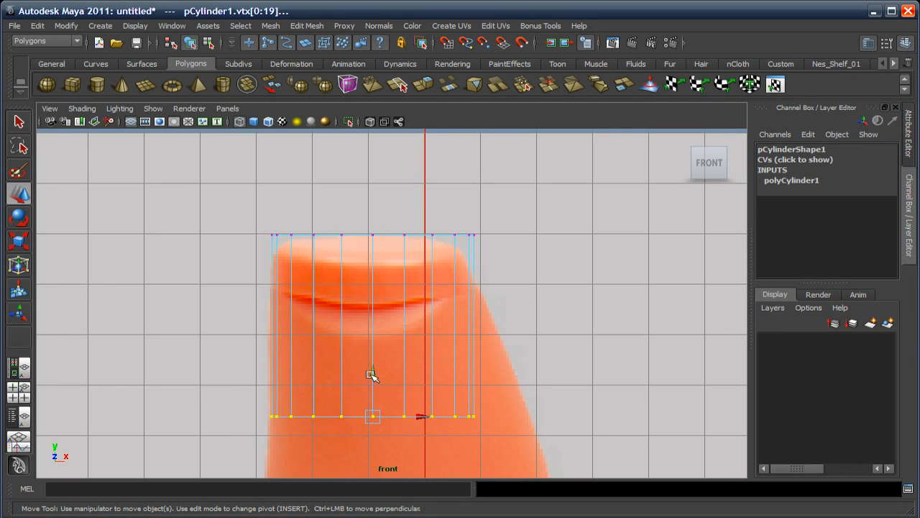
pyautogui.moveTo(371, 374); pyautogui.dragTo(384, 249)
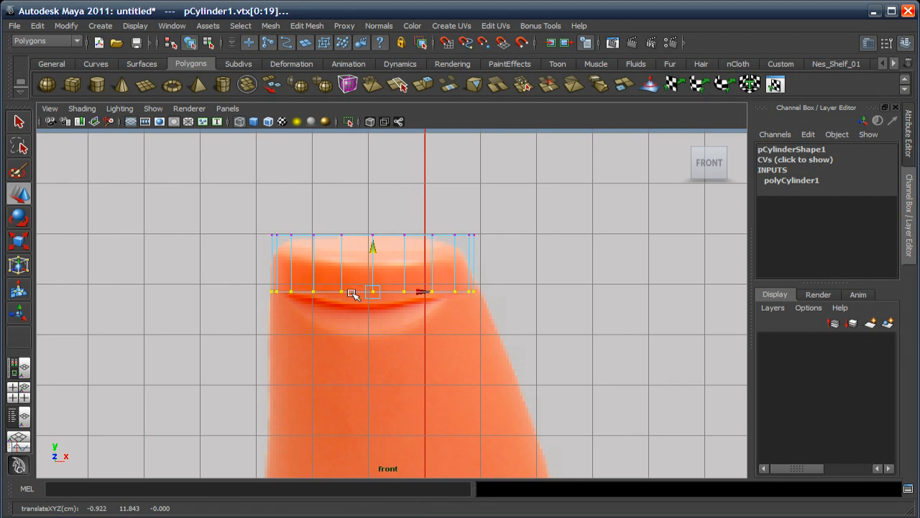
# Snap the top vertex ring's scale pivot to its left corner and scale the ring down to fit the cap's narrower top
pyautogui.keyDown('alt'); pyautogui.moveTo(371, 332); pyautogui.dragTo(392, 337, button='right'); pyautogui.keyUp('alt')
pyautogui.keyDown('alt'); pyautogui.moveTo(394, 346); pyautogui.dragTo(402, 374, button='middle'); pyautogui.keyUp('alt')
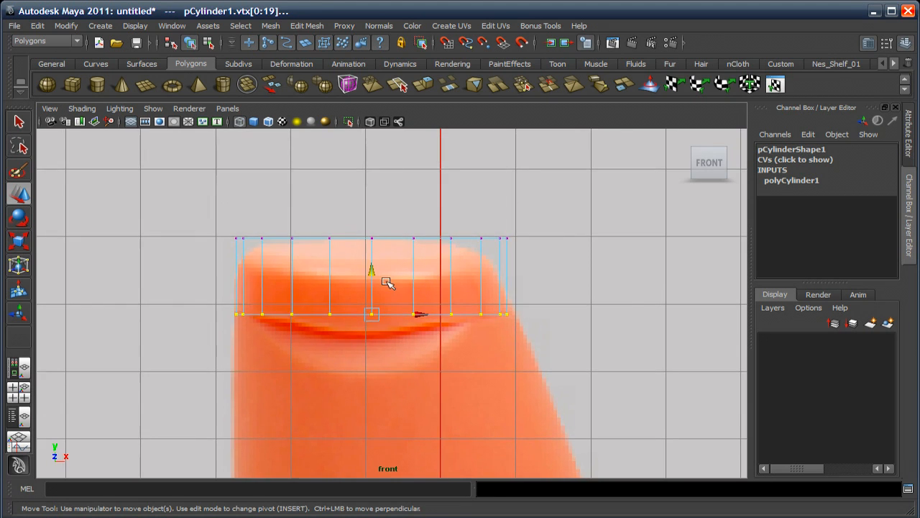
pyautogui.keyDown('alt'); pyautogui.moveTo(381, 365); pyautogui.dragTo(394, 367, button='right'); pyautogui.keyUp('alt')
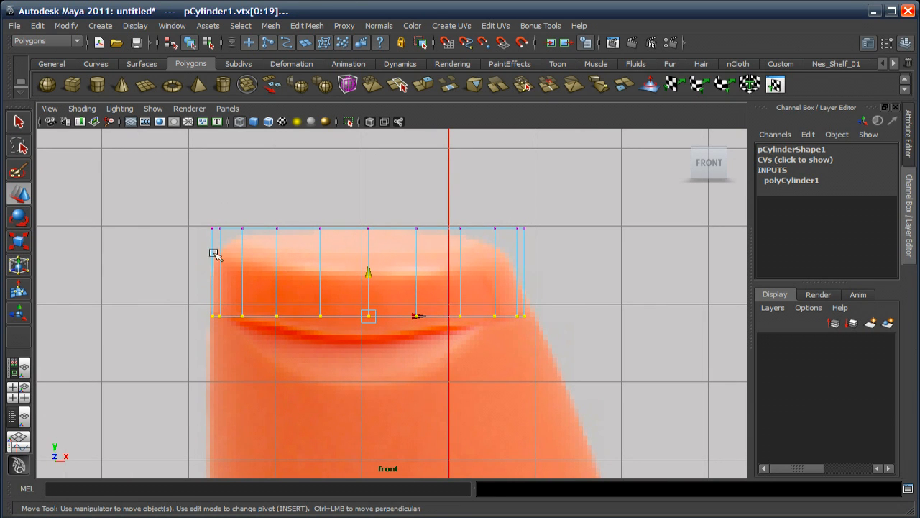
pyautogui.moveTo(195, 212); pyautogui.dragTo(530, 243)
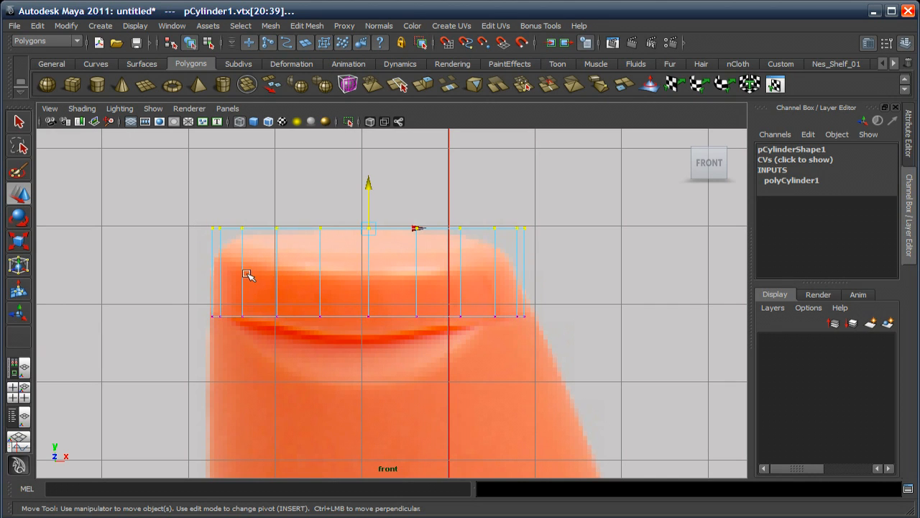
pyautogui.click(19, 242)
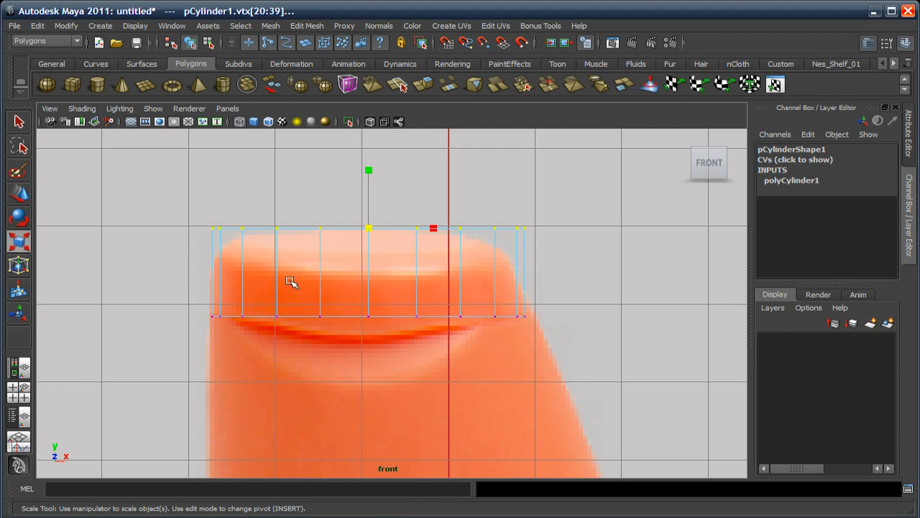
pyautogui.keyDown('alt'); pyautogui.moveTo(288, 281); pyautogui.dragTo(292, 297, button='middle'); pyautogui.keyUp('alt')
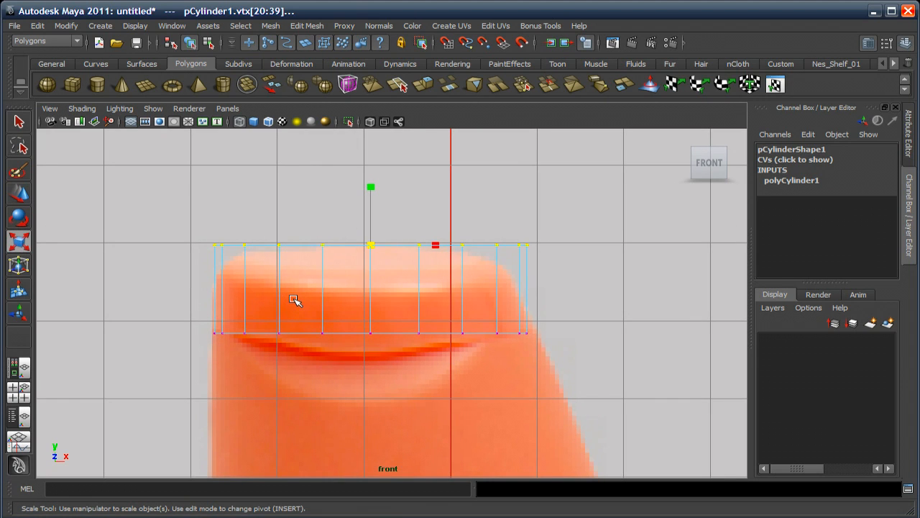
pyautogui.press('Insert')
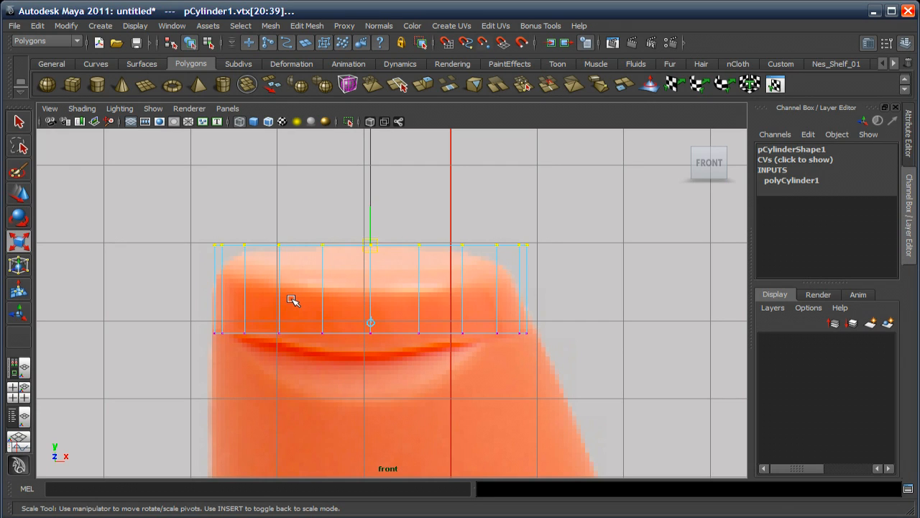
pyautogui.press('v')
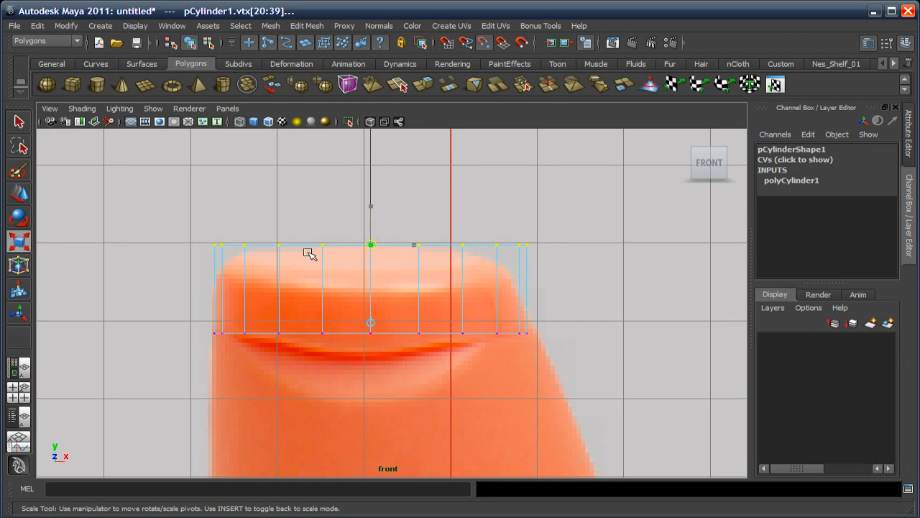
pyautogui.moveTo(309, 253); pyautogui.dragTo(211, 240, button='middle')
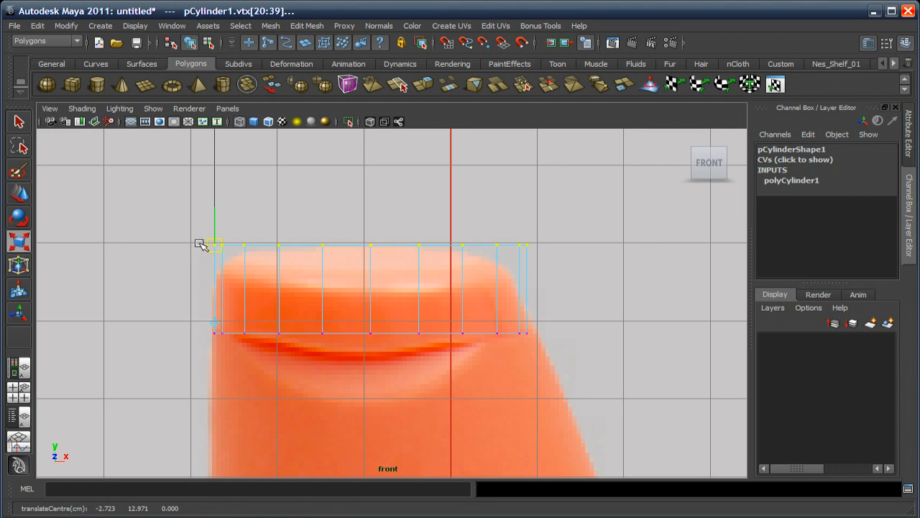
pyautogui.press('Insert')
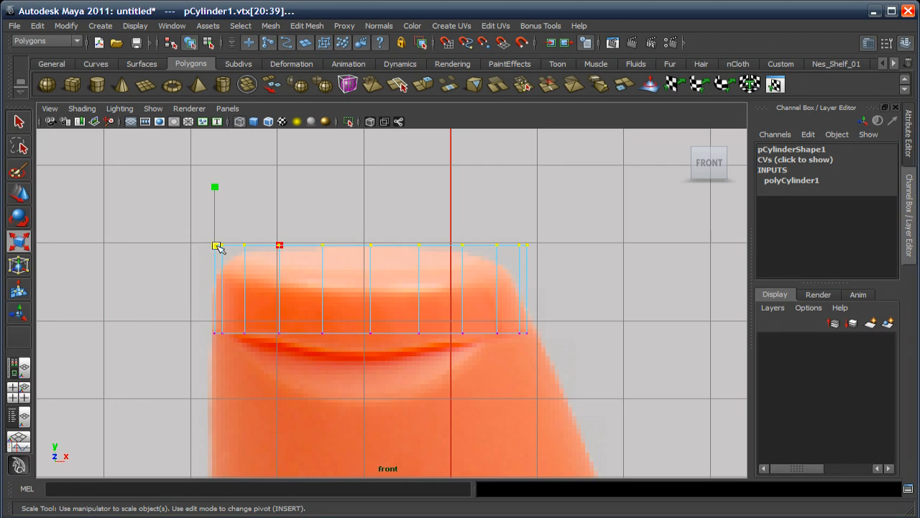
pyautogui.moveTo(214, 246); pyautogui.dragTo(196, 252)
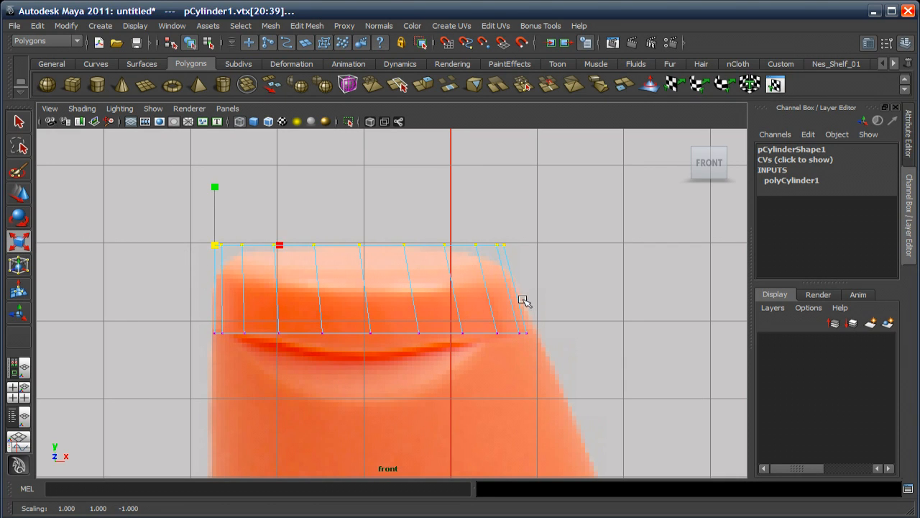
# Snap the bottom vertex ring's scale pivot to its left corner and scale the ring to about 1.03 to meet the cap's slanted side
pyautogui.moveTo(181, 331); pyautogui.dragTo(566, 371)
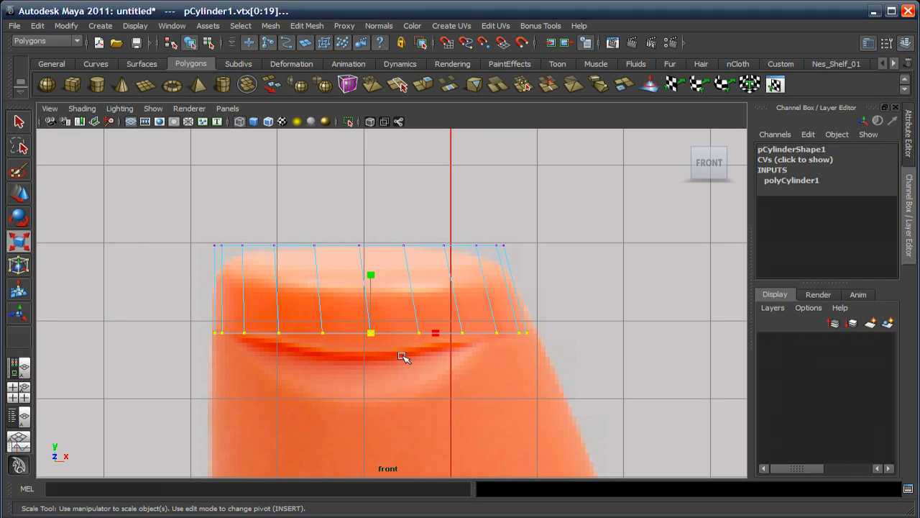
pyautogui.press('Insert')
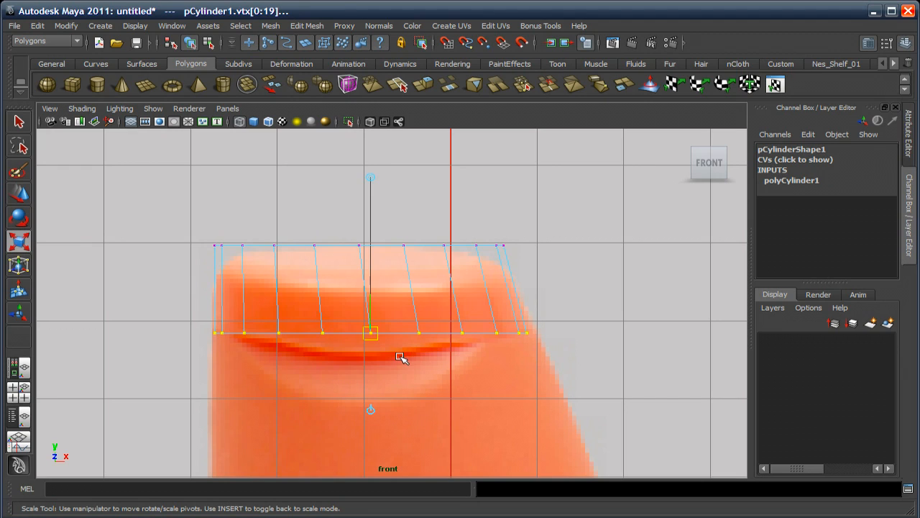
pyautogui.press('v')
pyautogui.moveTo(372, 334); pyautogui.dragTo(217, 334)
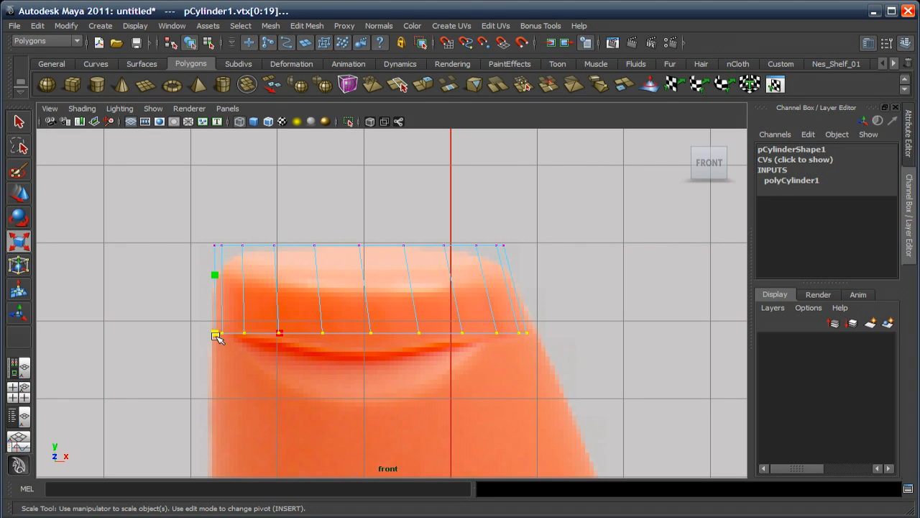
pyautogui.moveTo(217, 335); pyautogui.dragTo(228, 340)
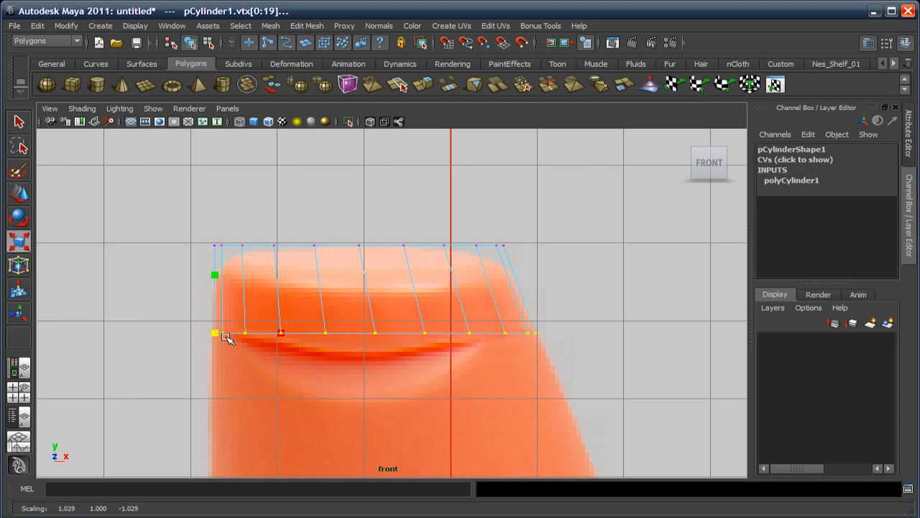
# Return the cylinder to object mode and flatten it in the top view by setting its Scale Z to 1
pyautogui.rightClick(271, 284)
pyautogui.moveTo(276, 284); pyautogui.dragTo(315, 270, button='right')
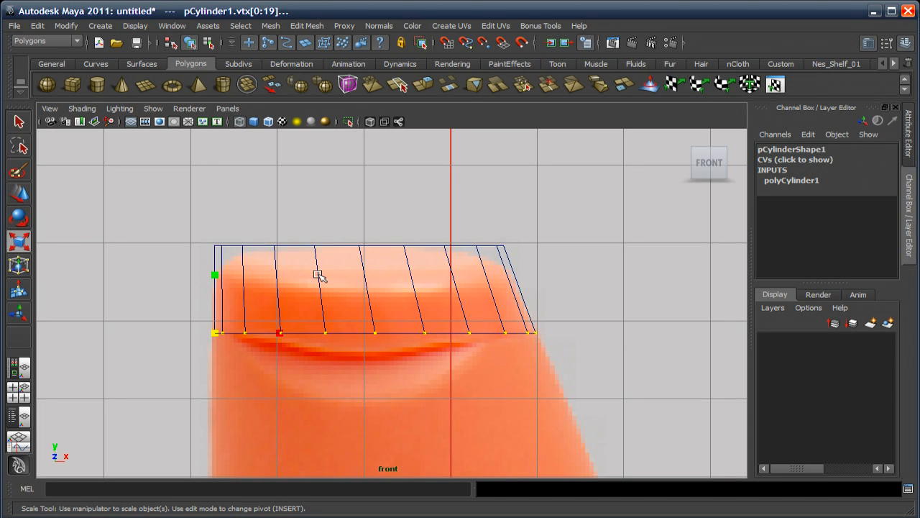
pyautogui.click(319, 275)
pyautogui.press('space')
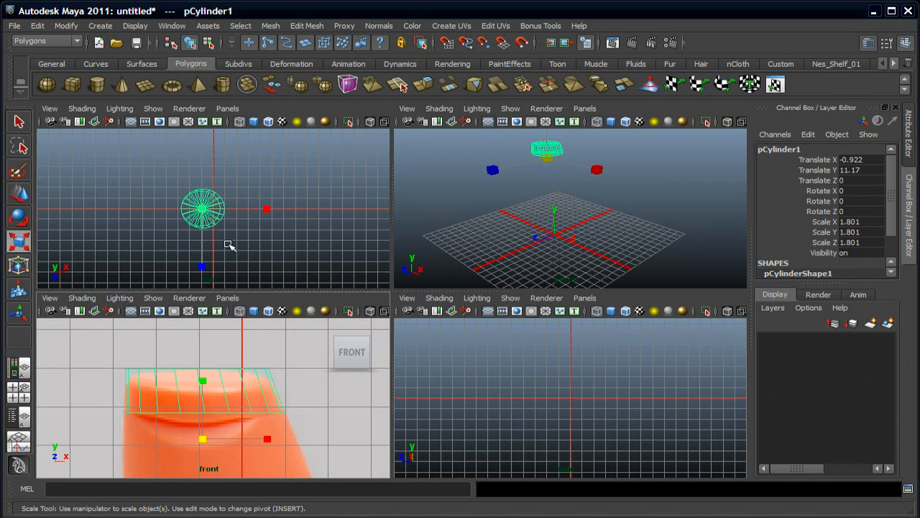
pyautogui.press('space')
pyautogui.keyDown('alt'); pyautogui.moveTo(266, 287); pyautogui.dragTo(308, 332, button='right'); pyautogui.keyUp('alt')
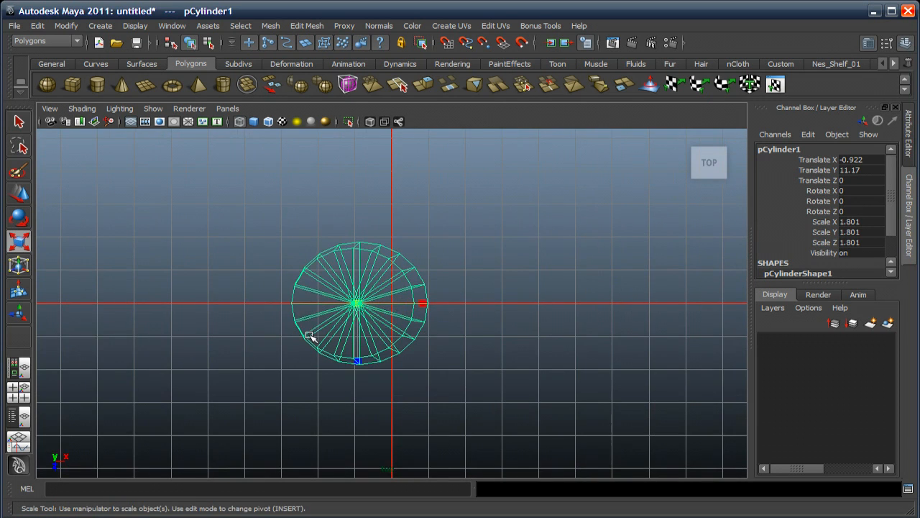
pyautogui.keyDown('alt'); pyautogui.moveTo(302, 273); pyautogui.dragTo(335, 374, button='right'); pyautogui.keyUp('alt')
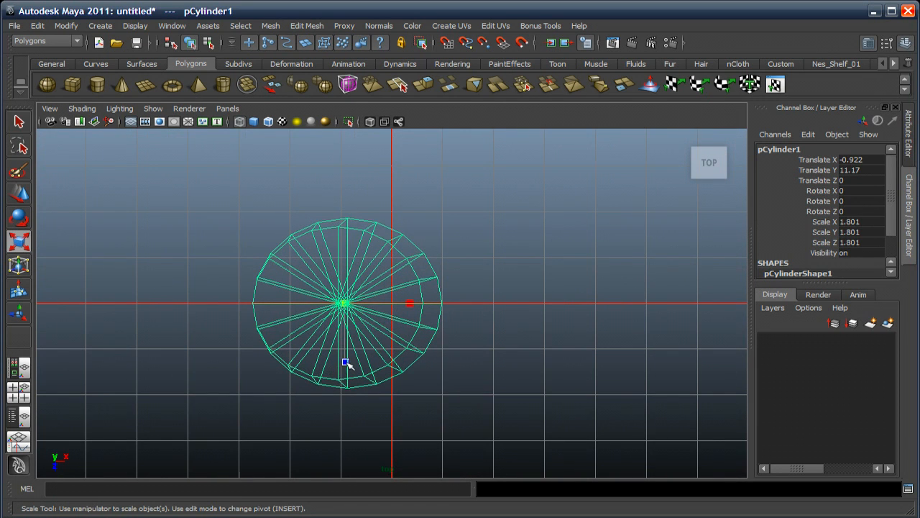
pyautogui.click(345, 360)
pyautogui.moveTo(347, 361); pyautogui.dragTo(356, 334)
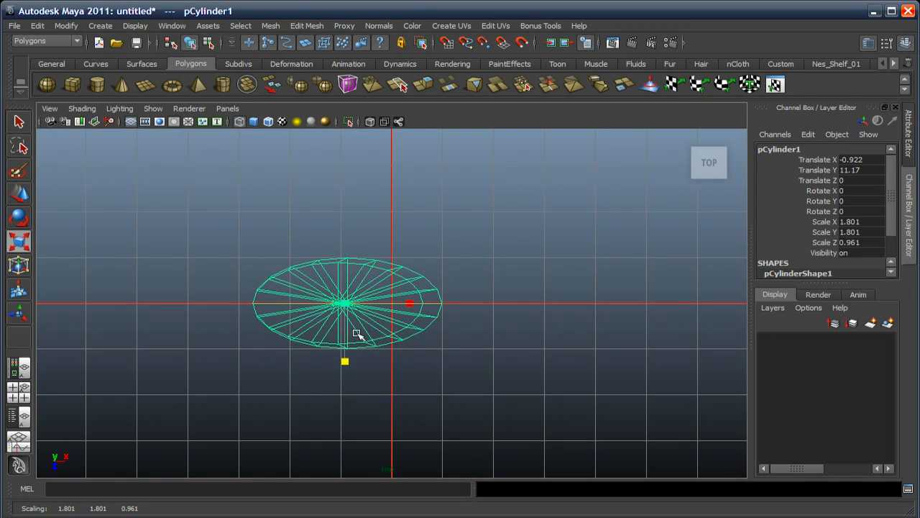
pyautogui.doubleClick(852, 243)
pyautogui.write('1')
pyautogui.press('Return')
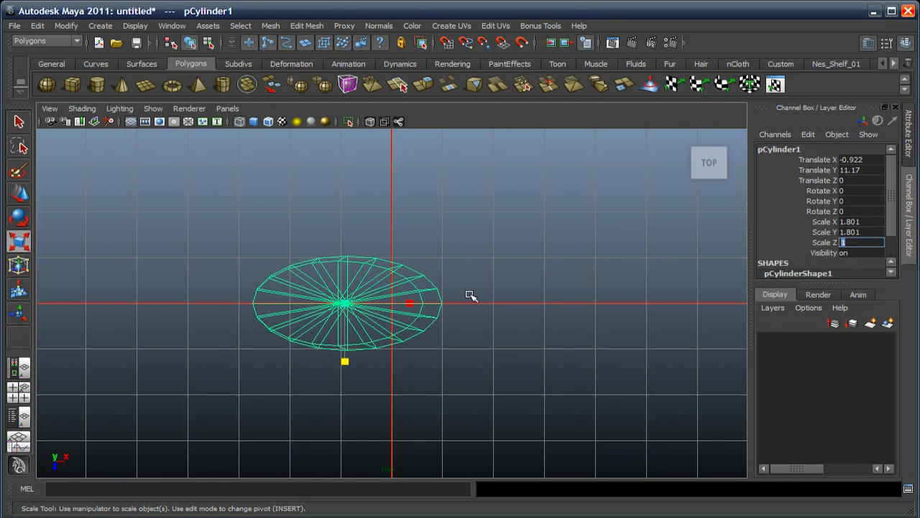
# Select all of the cylinder's top cap faces in the front view and extrude them
pyautogui.keyDown('alt'); pyautogui.moveTo(440, 295); pyautogui.dragTo(446, 289, button='middle'); pyautogui.keyUp('alt')
pyautogui.keyDown('alt'); pyautogui.moveTo(431, 284); pyautogui.dragTo(436, 283, button='right'); pyautogui.keyUp('alt')
pyautogui.press('r')
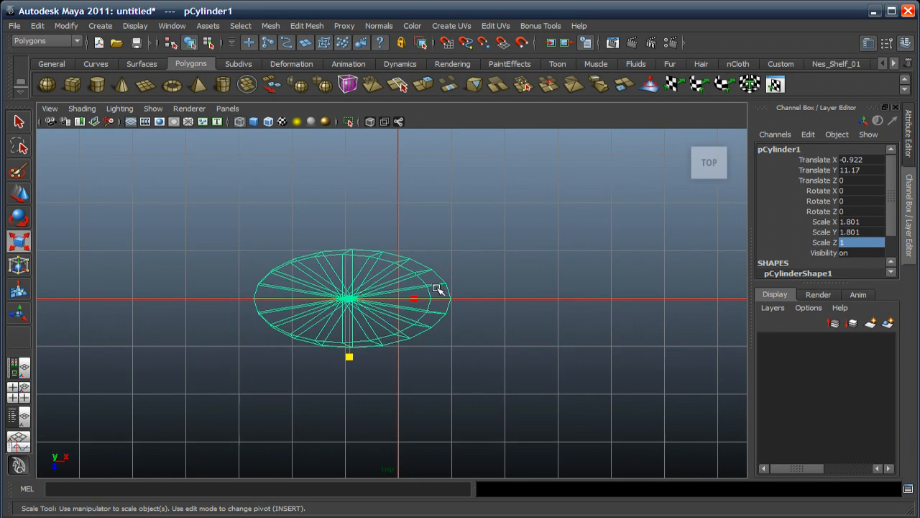
pyautogui.press('space')
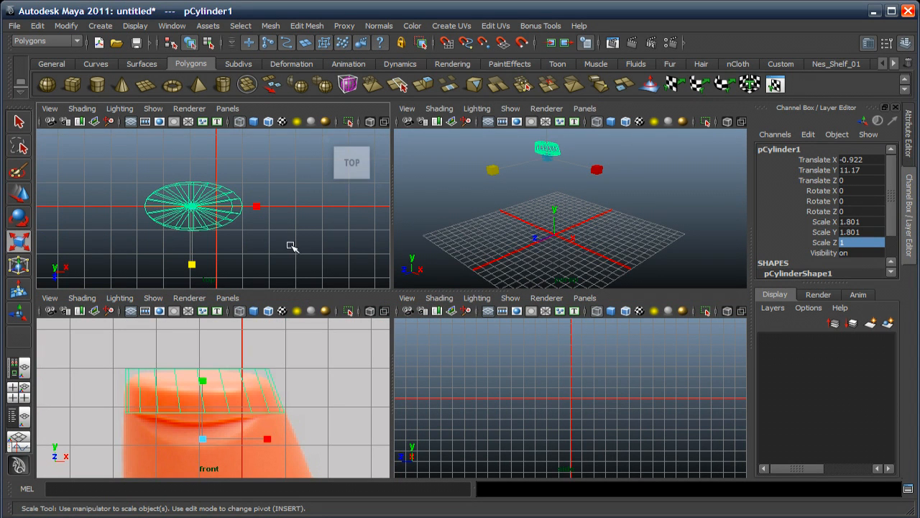
pyautogui.press('space')
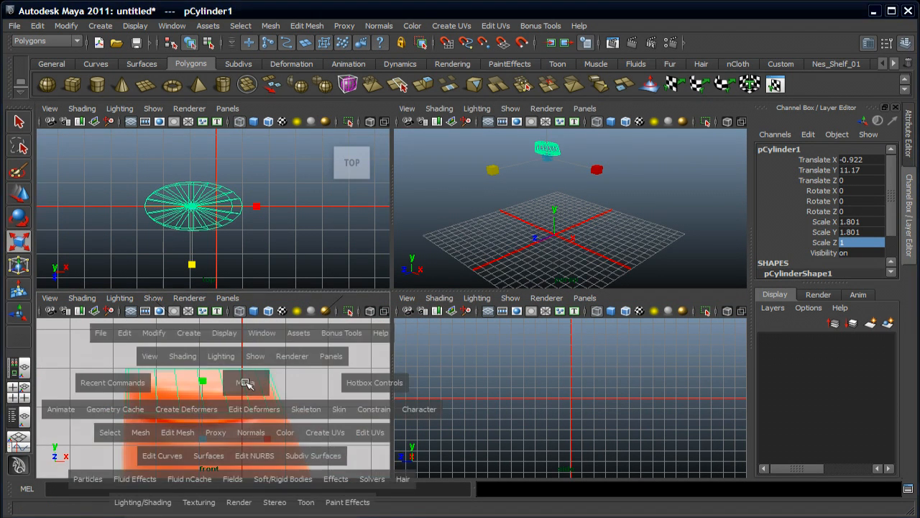
pyautogui.moveTo(323, 244); pyautogui.dragTo(327, 276, button='right')
pyautogui.moveTo(201, 225); pyautogui.dragTo(437, 260)
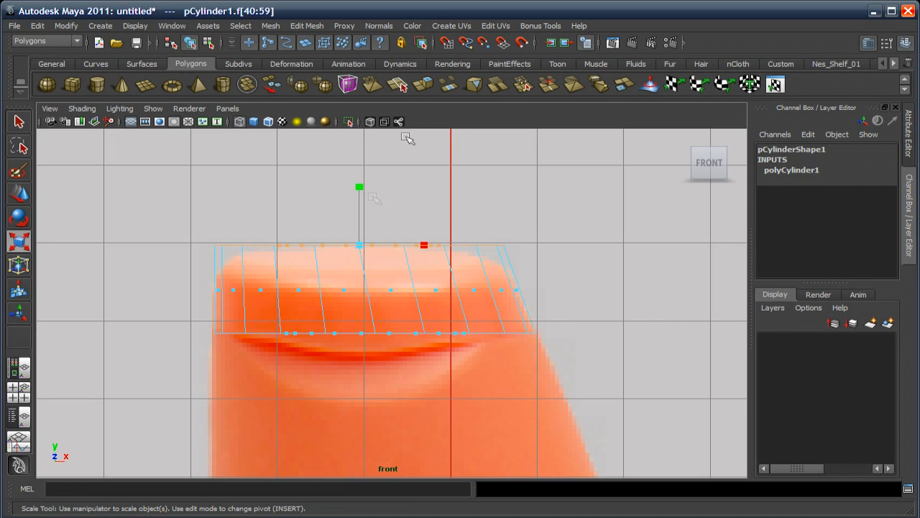
pyautogui.click(424, 85)
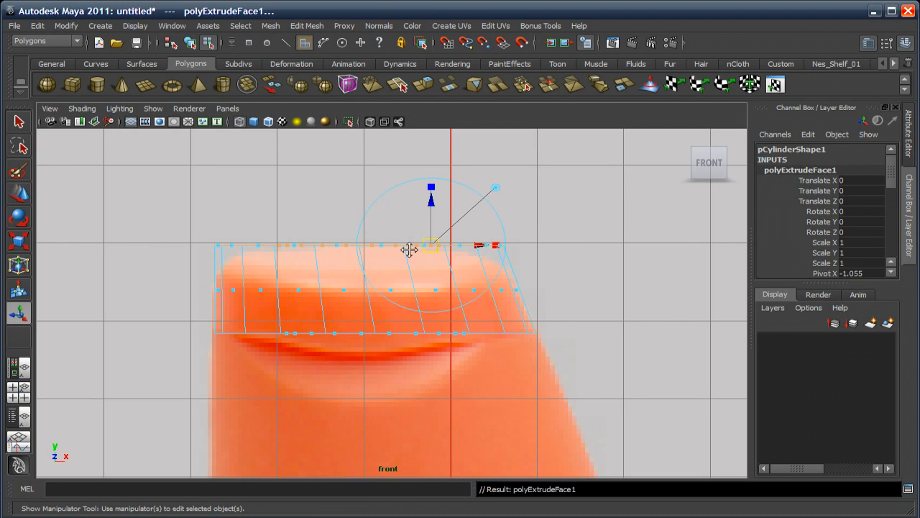
# Shade the cylinder in the perspective view and scale the extruded top faces inward to a small central oval
pyautogui.keyDown('alt'); pyautogui.moveTo(410, 242); pyautogui.dragTo(409, 257, button='middle'); pyautogui.keyUp('alt')
pyautogui.press('space')
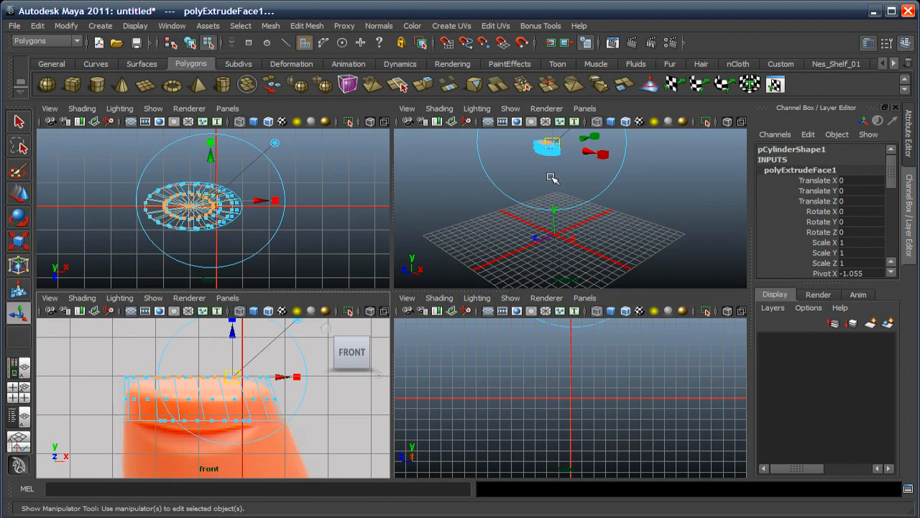
pyautogui.press('space')
pyautogui.press('f')
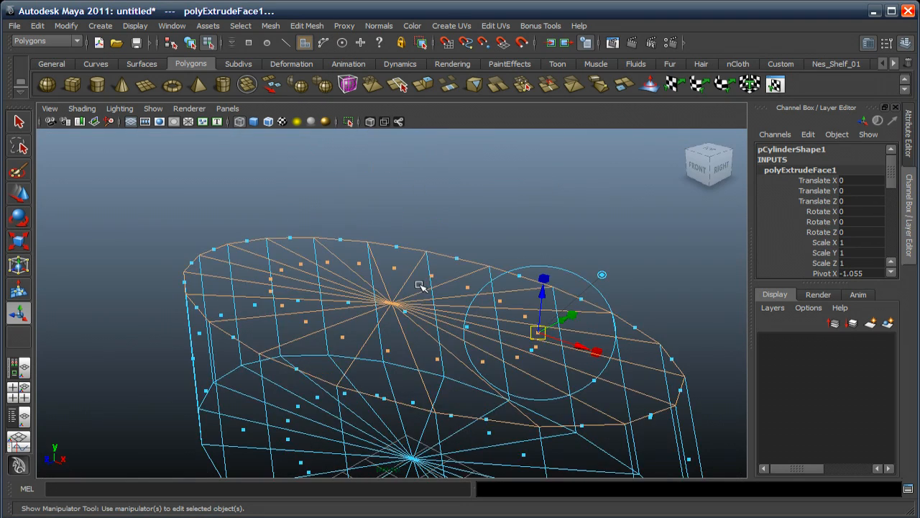
pyautogui.keyDown('alt'); pyautogui.moveTo(428, 276); pyautogui.dragTo(485, 269); pyautogui.keyUp('alt')
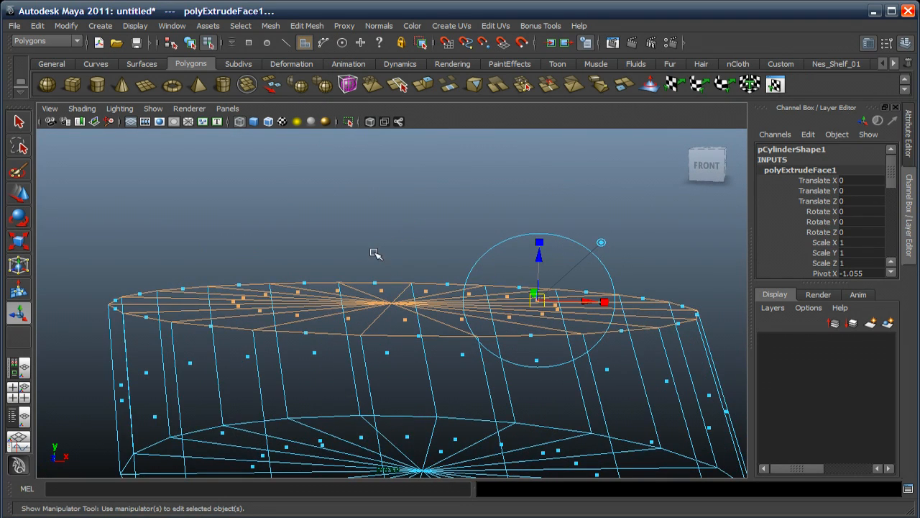
pyautogui.keyDown('alt'); pyautogui.moveTo(376, 254); pyautogui.dragTo(286, 149, button='right'); pyautogui.keyUp('alt')
pyautogui.click(253, 122)
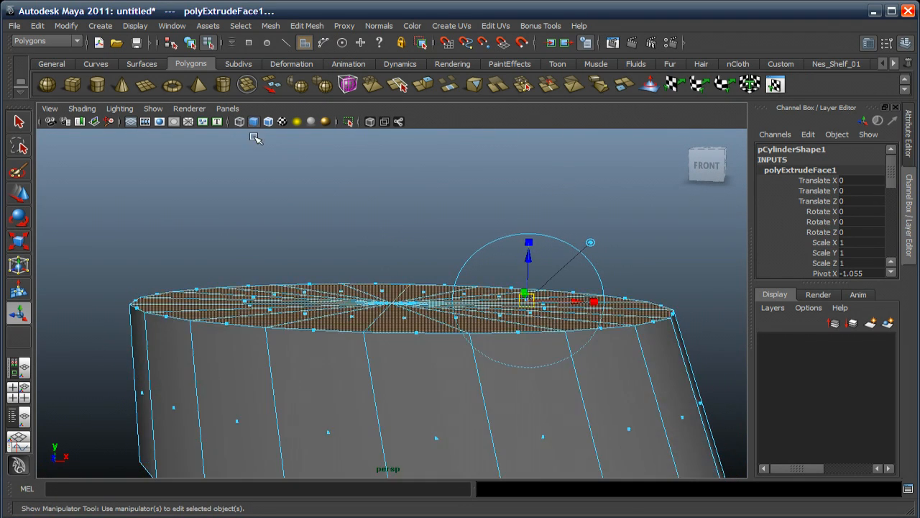
pyautogui.keyDown('alt'); pyautogui.moveTo(305, 284); pyautogui.dragTo(337, 294); pyautogui.keyUp('alt')
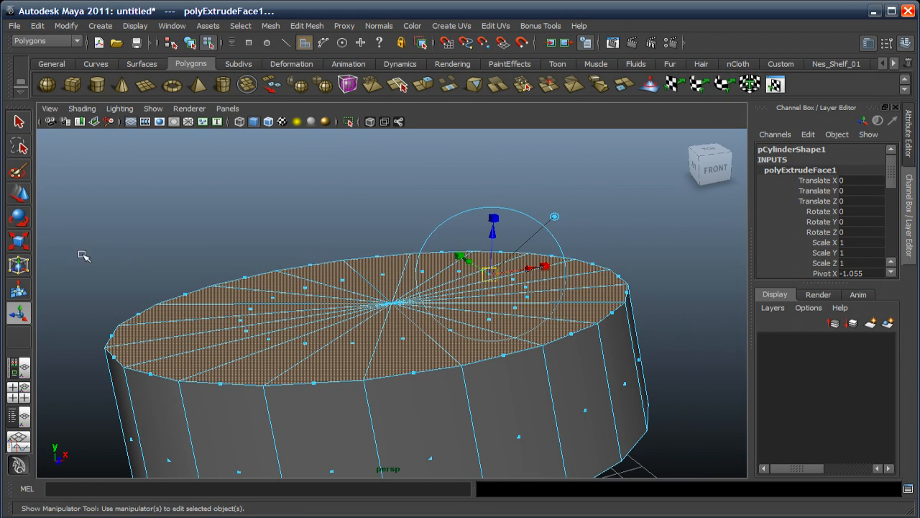
pyautogui.click(19, 242)
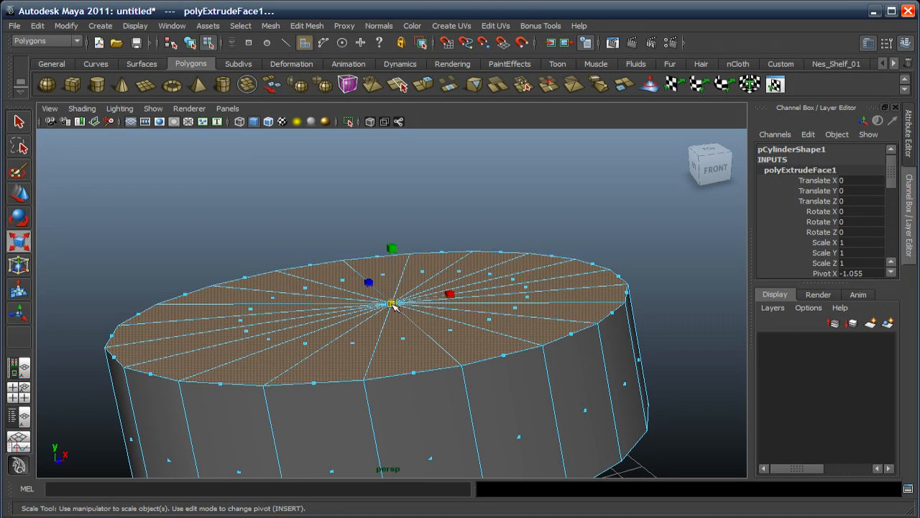
pyautogui.moveTo(392, 302); pyautogui.dragTo(373, 380)
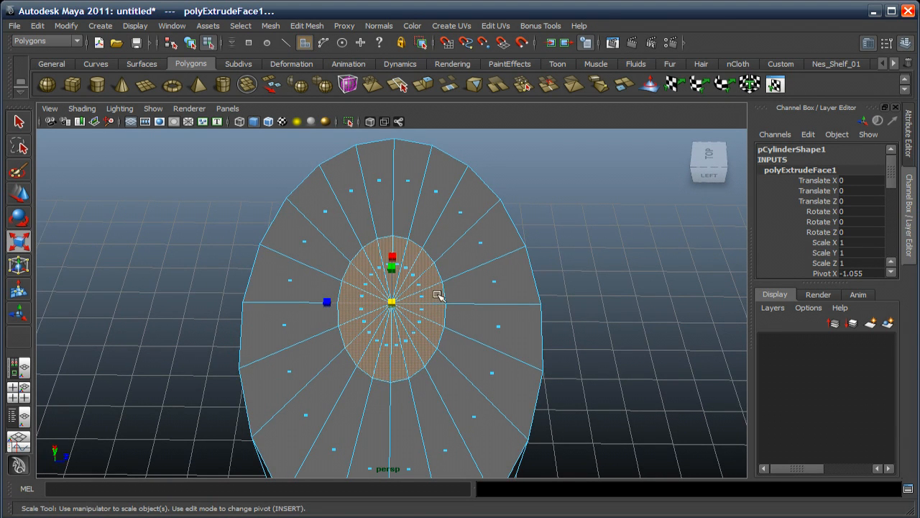
# Select every other spoke edge inside the small oval on the cylinder's top and delete the ten edges
pyautogui.keyDown('alt'); pyautogui.moveTo(386, 237); pyautogui.dragTo(421, 231, button='right'); pyautogui.keyUp('alt')
pyautogui.rightClick(417, 262)
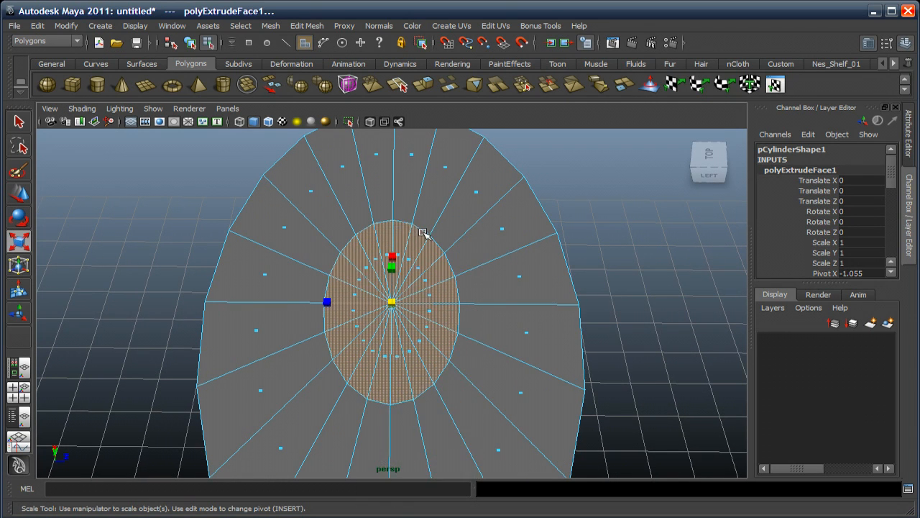
pyautogui.click(409, 238)
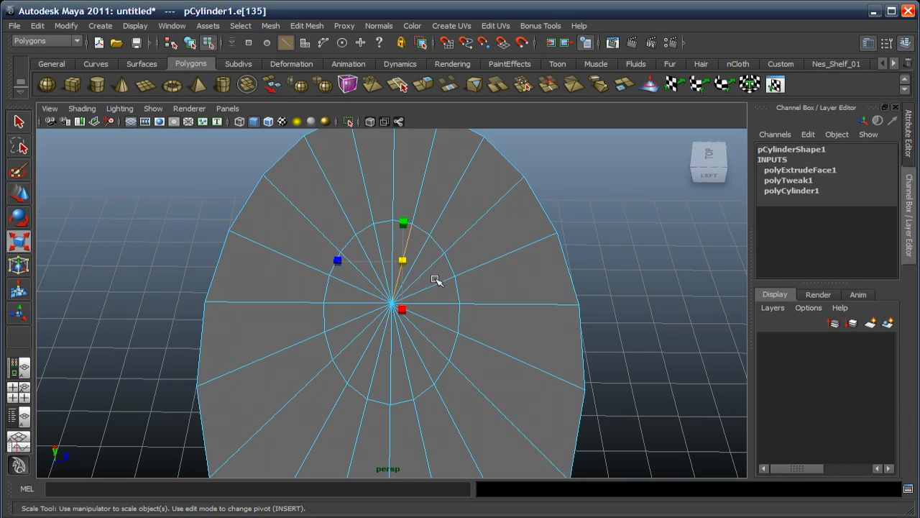
pyautogui.keyDown('shift'); pyautogui.click(429, 267); pyautogui.keyUp('shift')
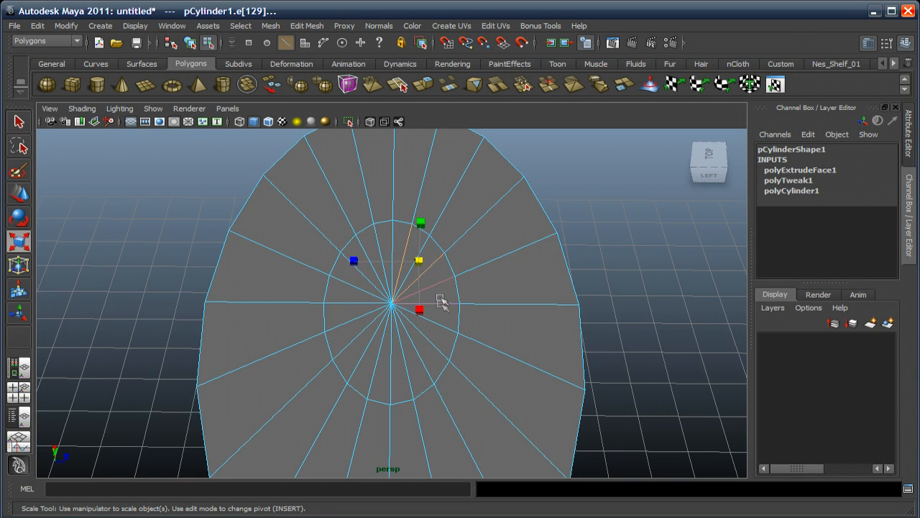
pyautogui.keyDown('shift'); pyautogui.click(440, 306); pyautogui.keyUp('shift')
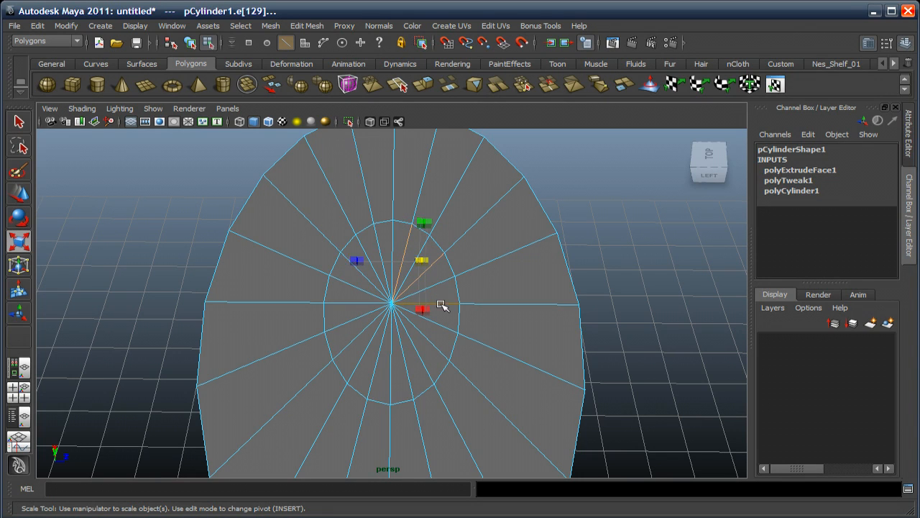
pyautogui.keyDown('shift'); pyautogui.click(431, 342); pyautogui.keyUp('shift')
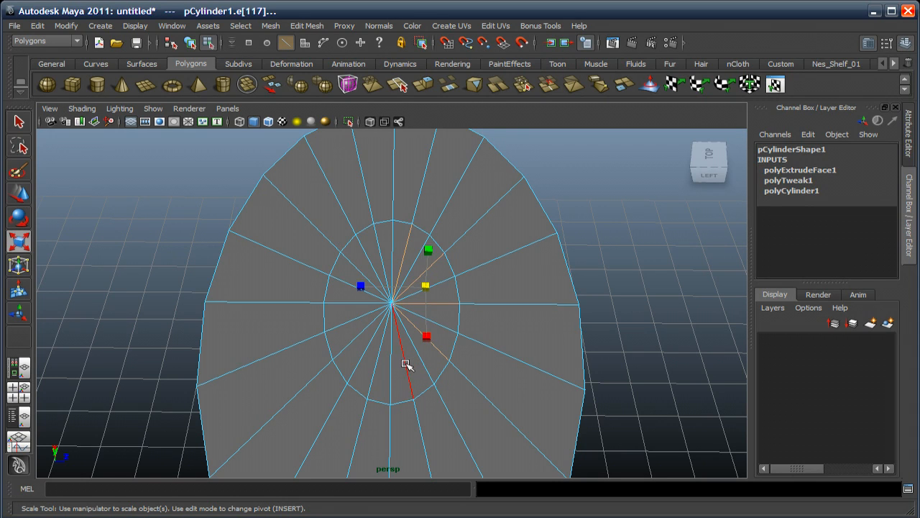
pyautogui.keyDown('shift'); pyautogui.click(404, 365); pyautogui.keyUp('shift')
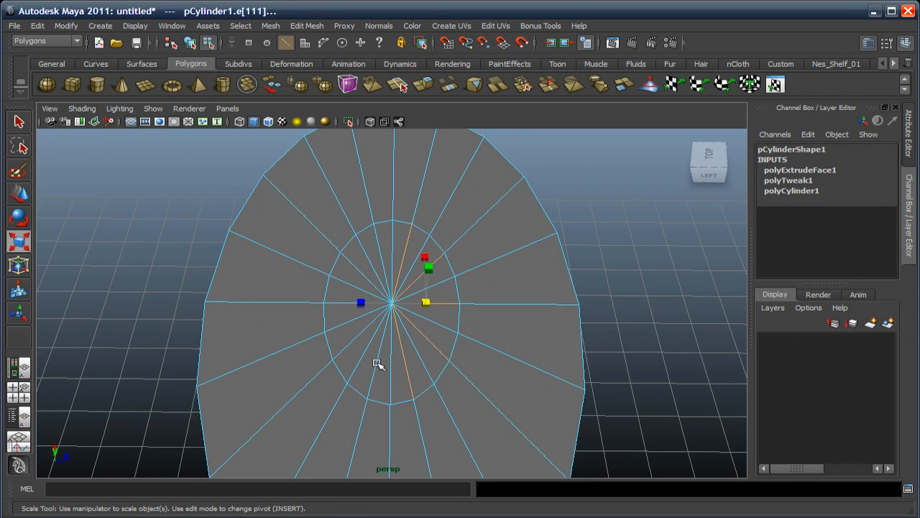
pyautogui.keyDown('shift'); pyautogui.click(376, 364); pyautogui.keyUp('shift')
pyautogui.keyDown('shift'); pyautogui.click(355, 343); pyautogui.keyUp('shift')
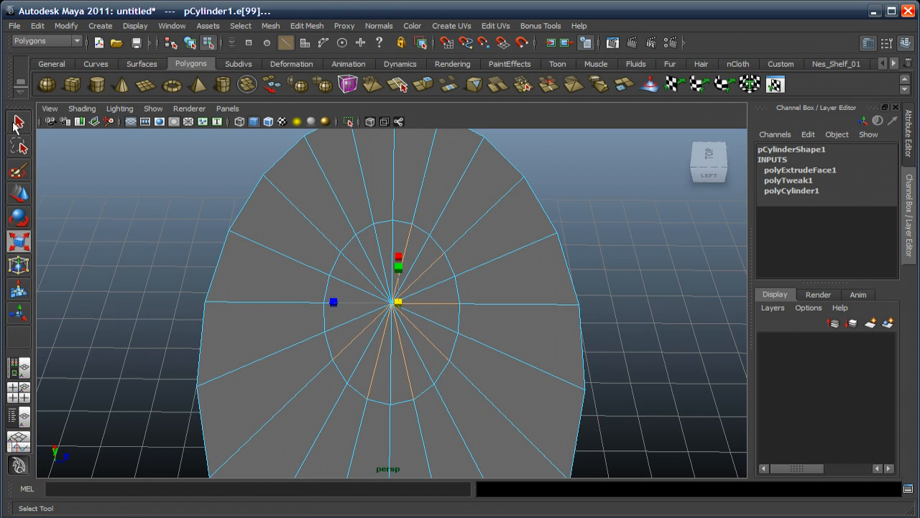
pyautogui.press('q')
pyautogui.keyDown('shift'); pyautogui.click(339, 301); pyautogui.keyUp('shift')
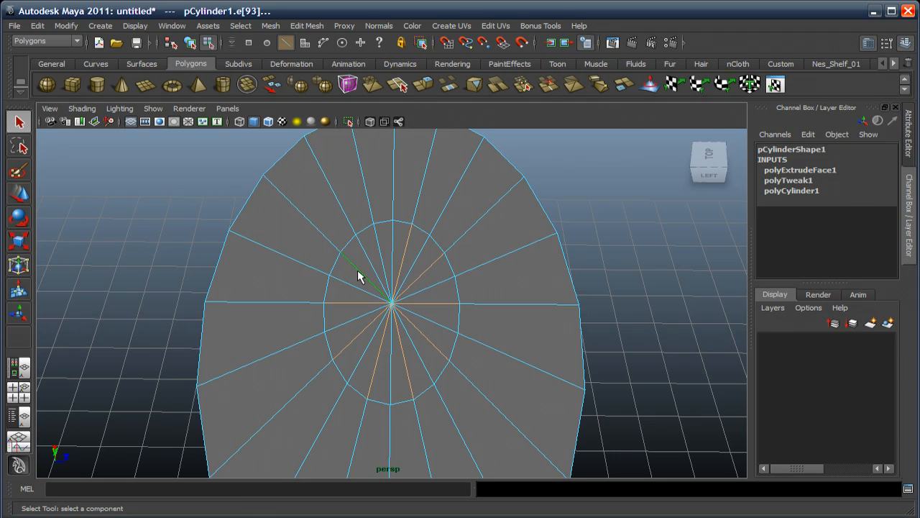
pyautogui.keyDown('shift'); pyautogui.click(357, 269); pyautogui.keyUp('shift')
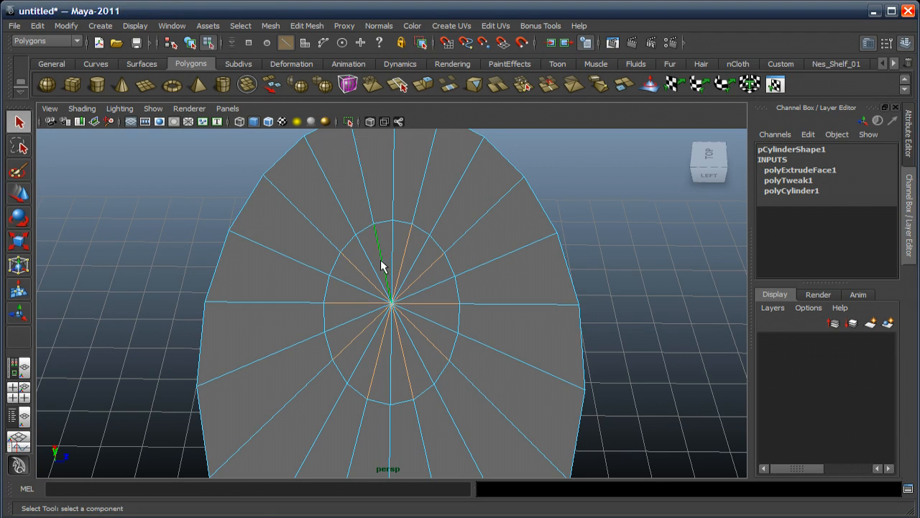
pyautogui.keyDown('shift'); pyautogui.click(381, 260); pyautogui.keyUp('shift')
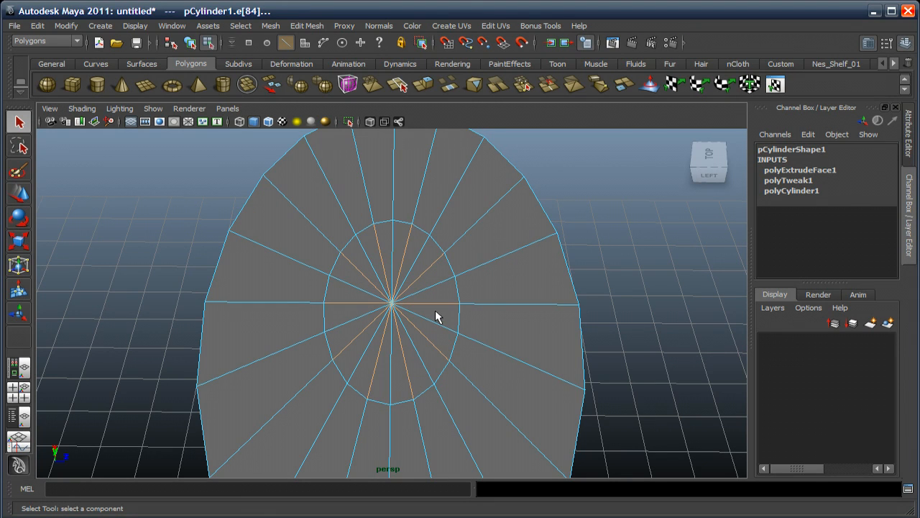
pyautogui.press('Delete')
# Select all of the cylinder's bottom cap faces in the front view and extrude them
pyautogui.keyDown('alt'); pyautogui.moveTo(467, 325); pyautogui.dragTo(405, 314); pyautogui.keyUp('alt')
pyautogui.press('space')
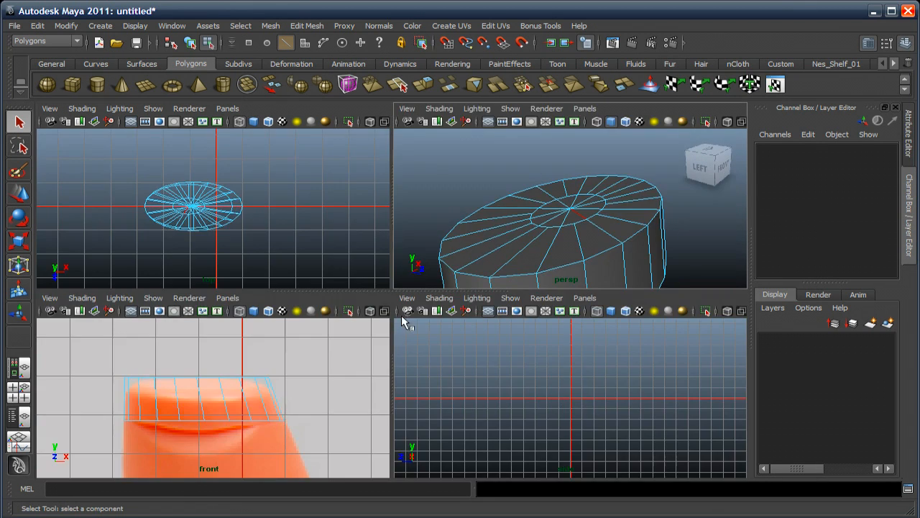
pyautogui.press('space')
pyautogui.press('space')
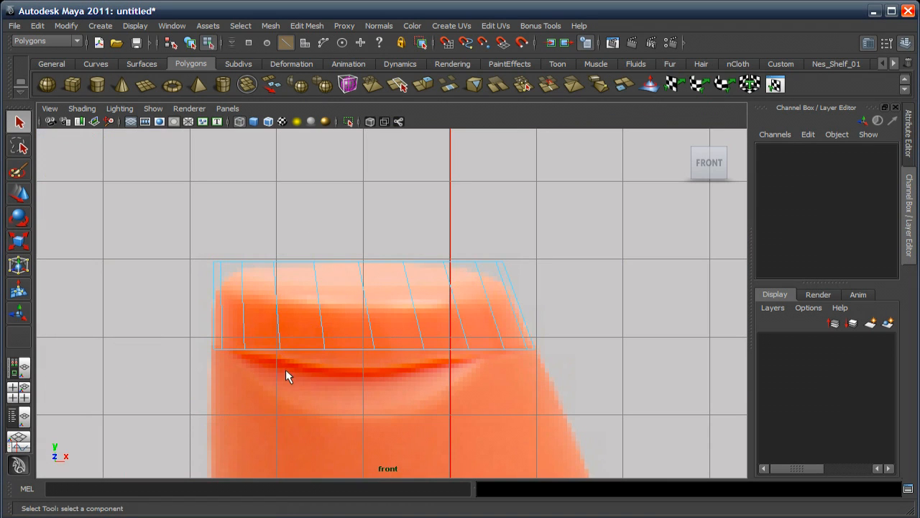
pyautogui.moveTo(309, 349); pyautogui.dragTo(309, 377, button='right')
pyautogui.scroll(-3, 330, 386)
pyautogui.moveTo(217, 337); pyautogui.dragTo(532, 384)
pyautogui.keyDown('alt'); pyautogui.moveTo(438, 369); pyautogui.dragTo(421, 312, button='middle'); pyautogui.keyUp('alt')
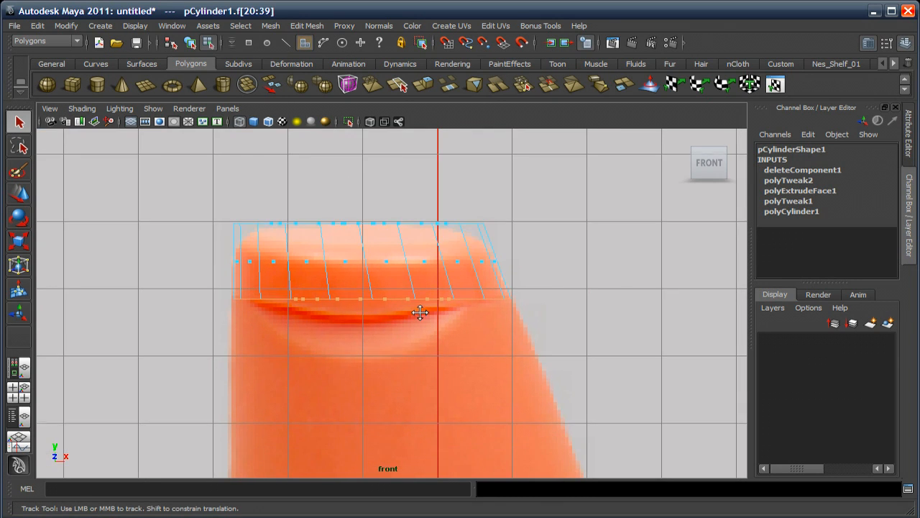
pyautogui.click(424, 89)
# Move the extruded bottom faces down to about Y 7.7 near the orange cap's lower edge and sideways to about X -0.98
pyautogui.press('w')
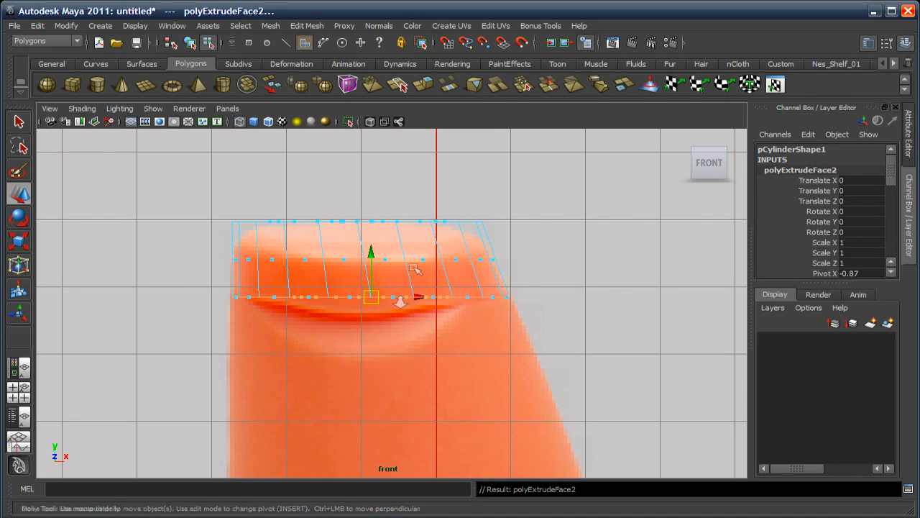
pyautogui.keyDown('alt'); pyautogui.moveTo(400, 302); pyautogui.dragTo(387, 250, button='right'); pyautogui.keyUp('alt')
pyautogui.keyDown('alt'); pyautogui.moveTo(392, 303); pyautogui.dragTo(384, 249, button='middle'); pyautogui.keyUp('alt')
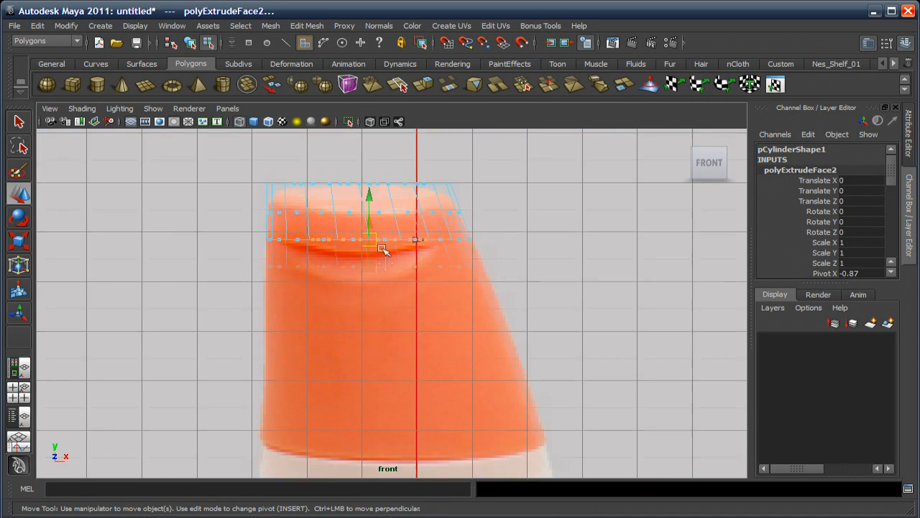
pyautogui.moveTo(365, 196); pyautogui.dragTo(375, 400)
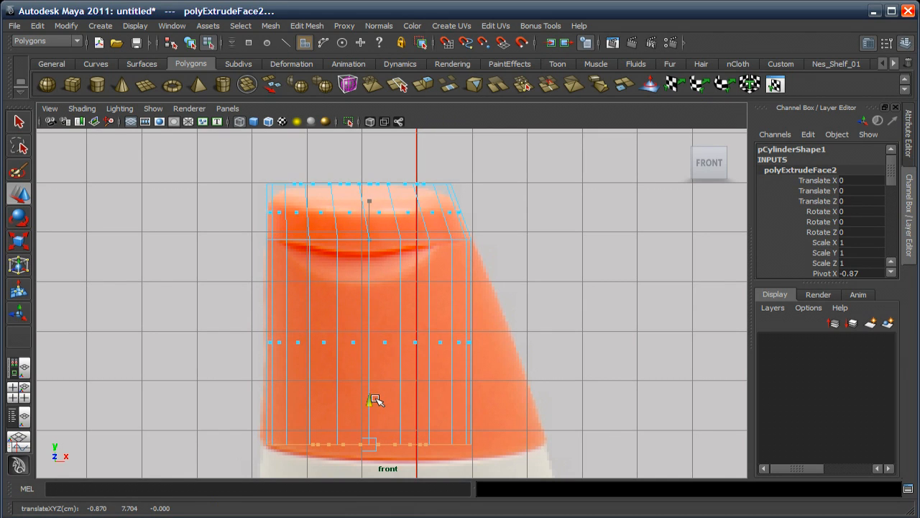
pyautogui.keyDown('alt'); pyautogui.moveTo(374, 380); pyautogui.dragTo(357, 225, button='middle'); pyautogui.keyUp('alt')
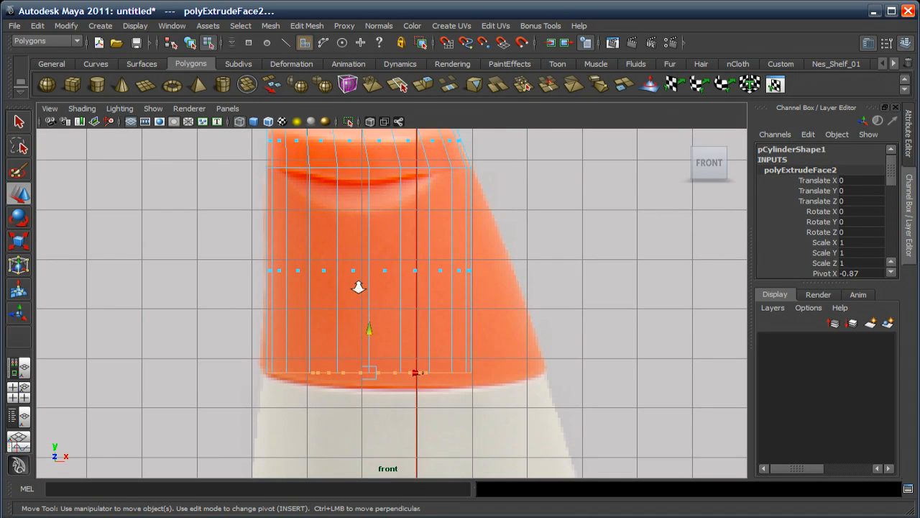
pyautogui.scroll(7, 359, 294)
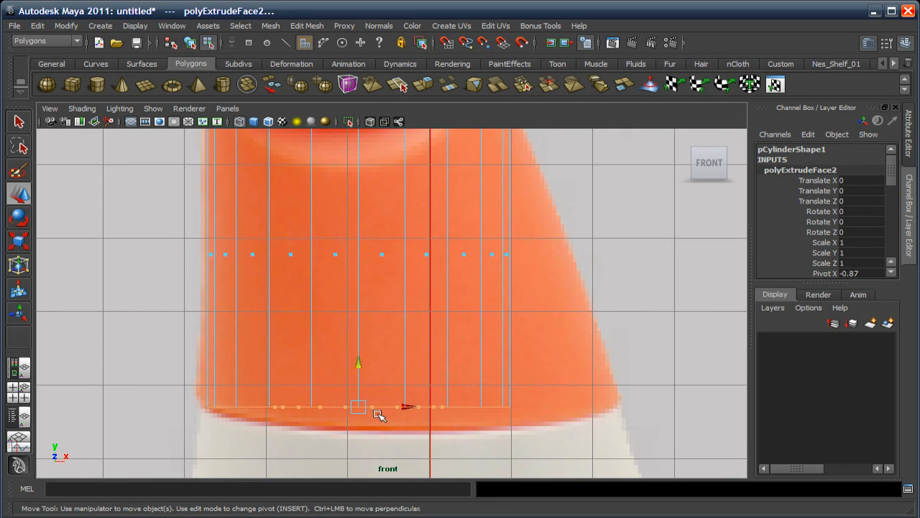
pyautogui.moveTo(409, 406); pyautogui.dragTo(401, 408)
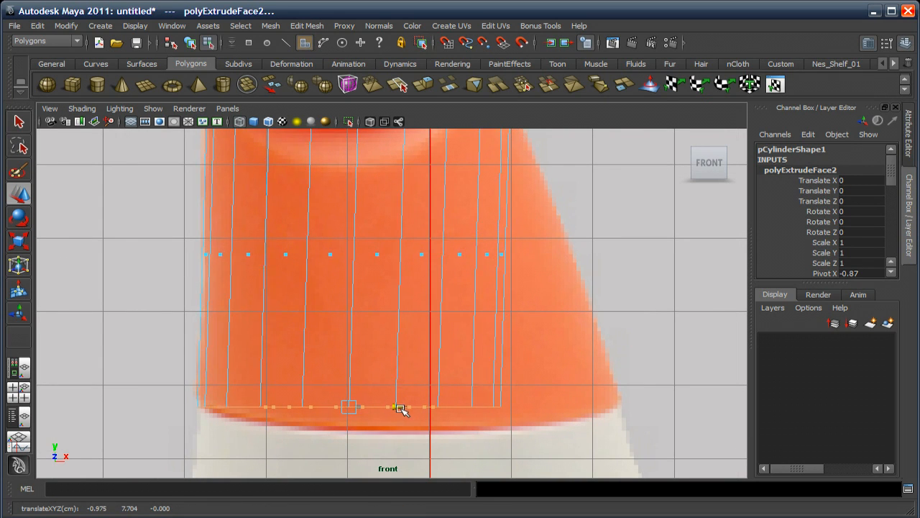
# Scale the bottom row of vertices sideways from a pivot snapped to the row's leftmost vertex, widening it to the cap's slanted edge
pyautogui.keyDown('alt'); pyautogui.moveTo(396, 362); pyautogui.dragTo(358, 339, button='right'); pyautogui.keyUp('alt')
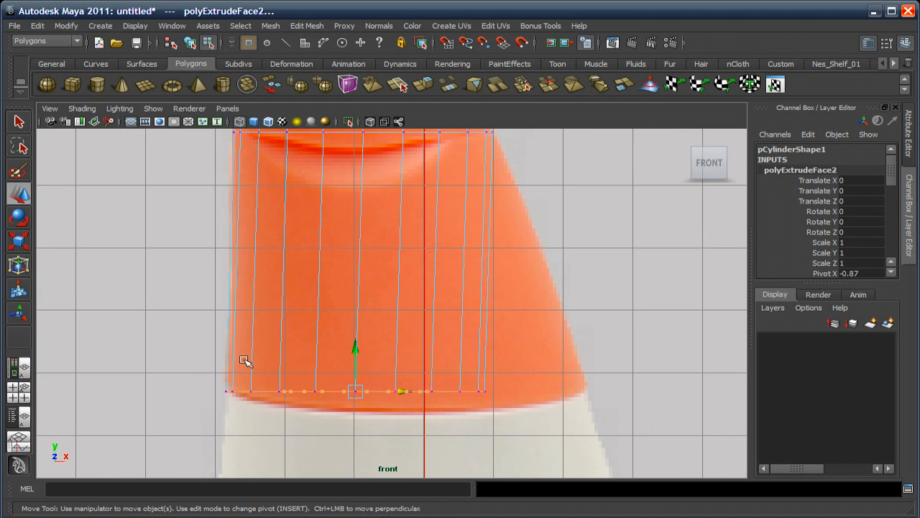
pyautogui.moveTo(194, 366); pyautogui.dragTo(506, 428)
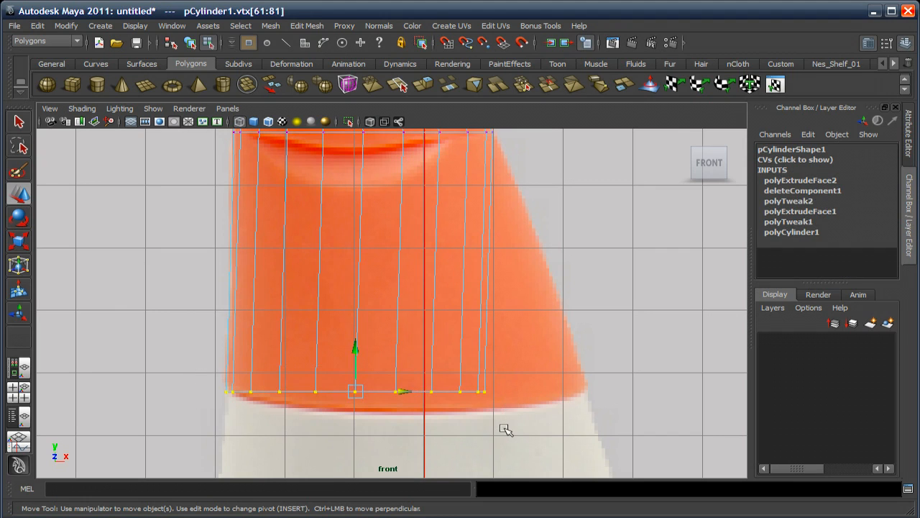
pyautogui.press('r')
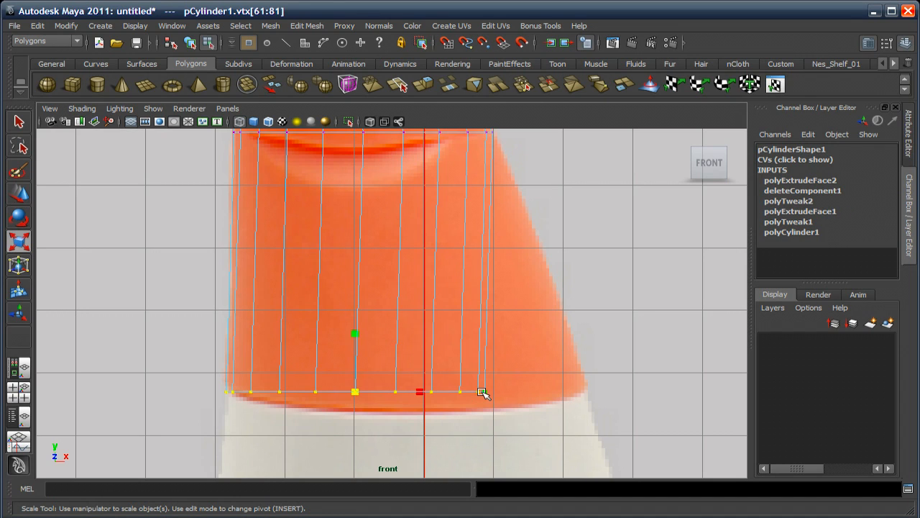
pyautogui.press('Insert')
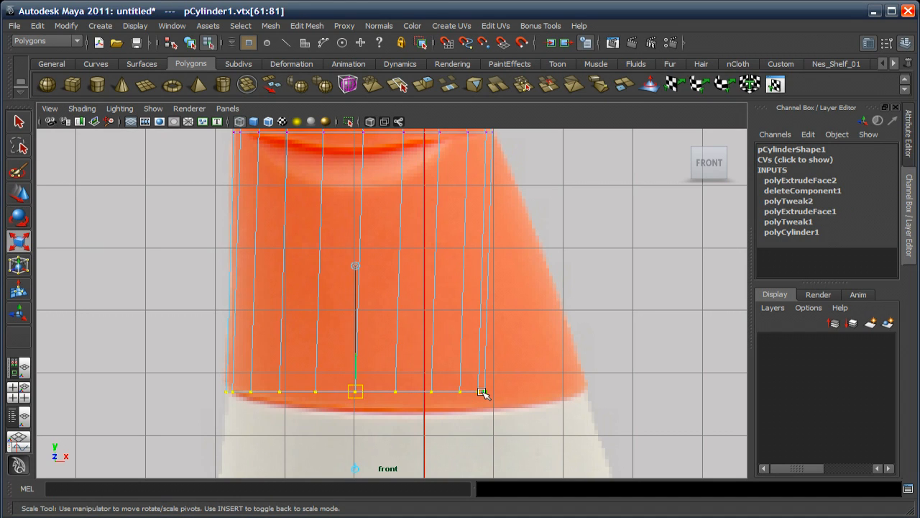
pyautogui.press('v')
pyautogui.moveTo(357, 392); pyautogui.dragTo(221, 396)
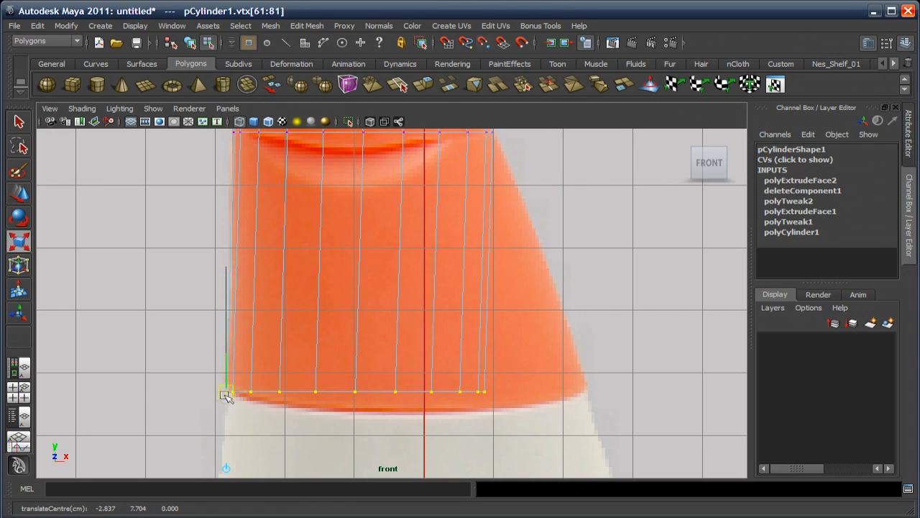
pyautogui.press('Insert')
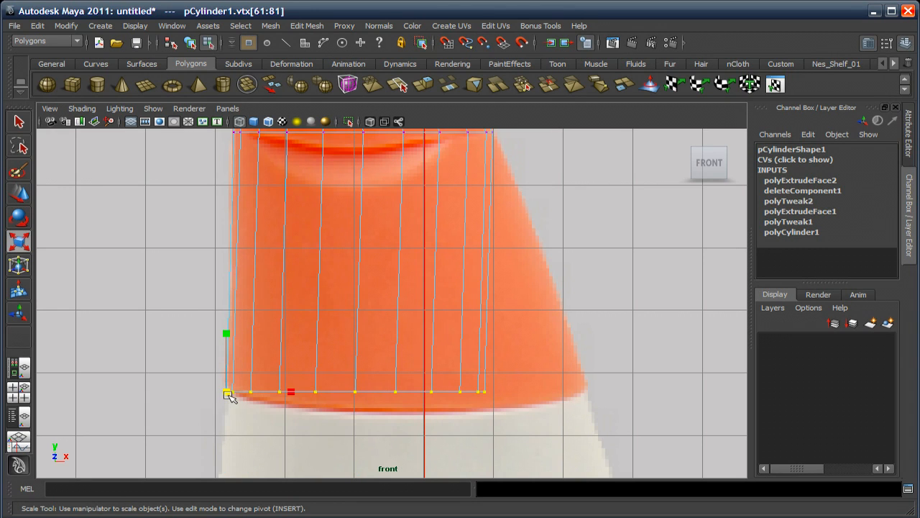
pyautogui.moveTo(231, 394); pyautogui.dragTo(335, 399)
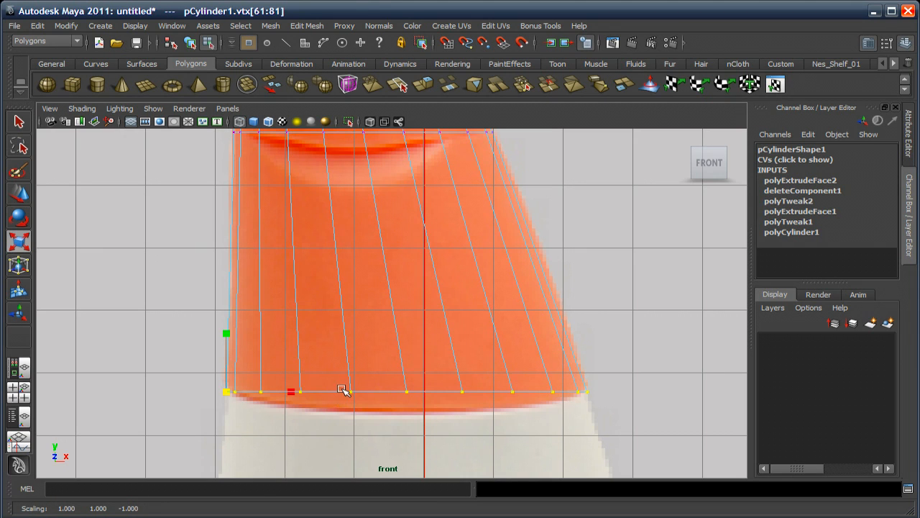
# Select the faces of the cylinder's lower section, including its bottom, and extract them from the upper section
pyautogui.keyDown('alt'); pyautogui.moveTo(335, 343); pyautogui.dragTo(358, 290, button='right'); pyautogui.keyUp('alt')
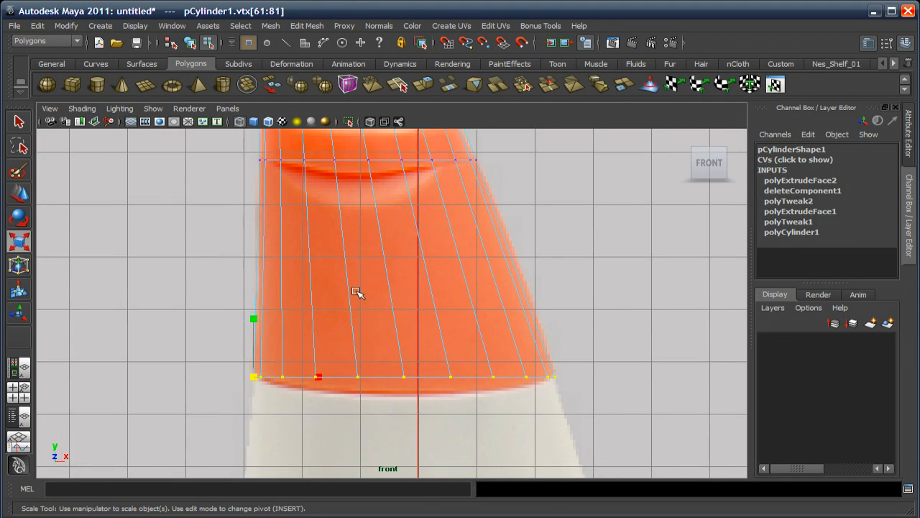
pyautogui.keyDown('alt'); pyautogui.moveTo(357, 289); pyautogui.dragTo(354, 314, button='middle'); pyautogui.keyUp('alt')
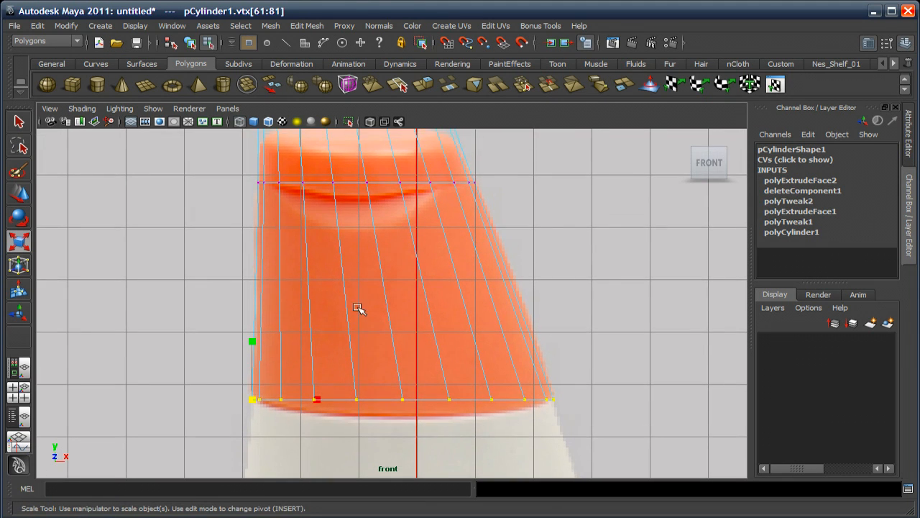
pyautogui.rightClick(386, 288)
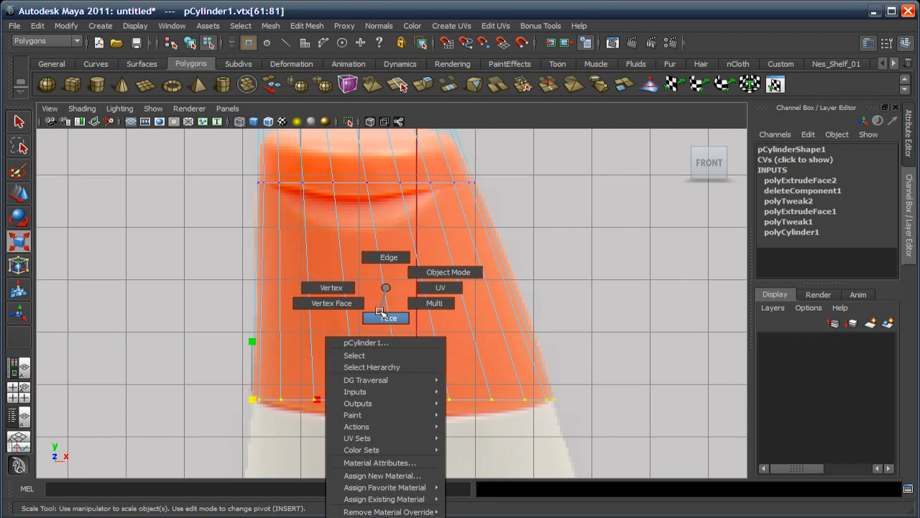
pyautogui.click(388, 318)
pyautogui.moveTo(212, 268); pyautogui.dragTo(619, 438)
pyautogui.keyDown('alt'); pyautogui.moveTo(423, 312); pyautogui.dragTo(428, 346, button='middle'); pyautogui.keyUp('alt')
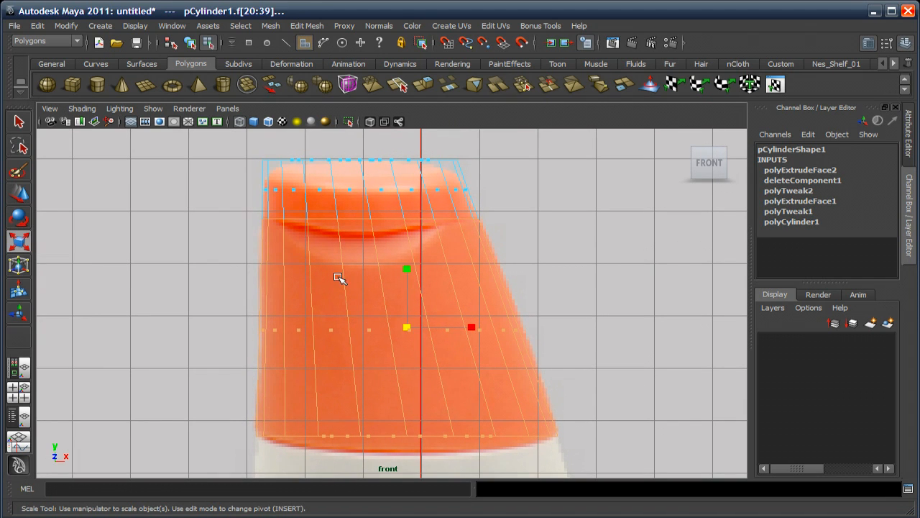
pyautogui.click(269, 26)
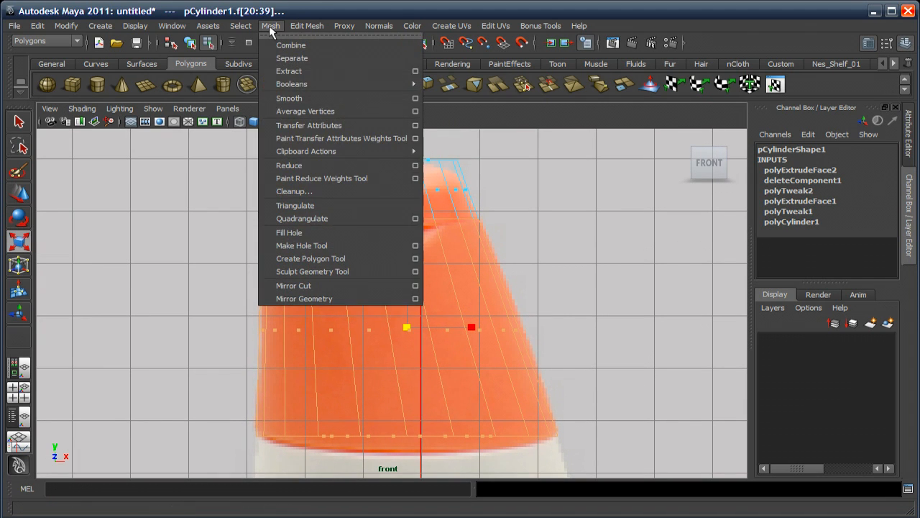
pyautogui.click(287, 71)
pyautogui.keyDown('alt'); pyautogui.moveTo(323, 258); pyautogui.dragTo(318, 260, button='middle'); pyautogui.keyUp('alt')
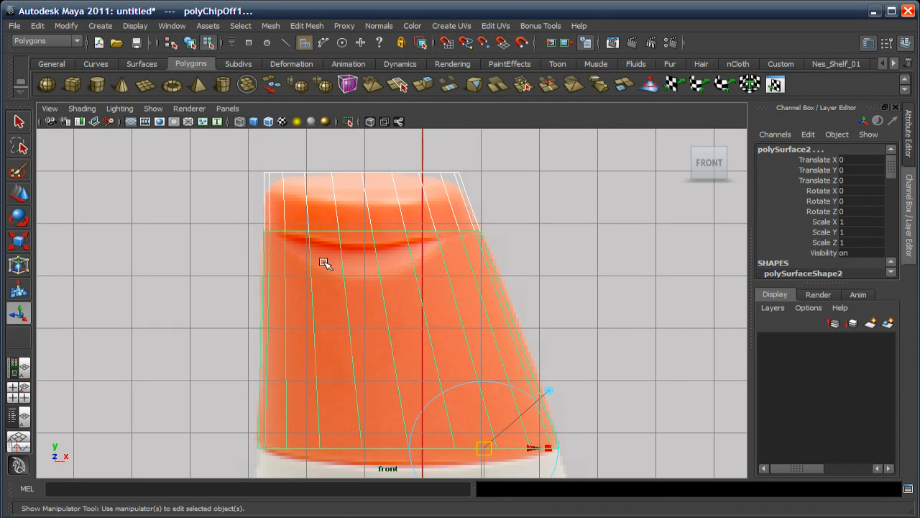
# Ungroup the two separated cap pieces and select the upper piece in object mode
pyautogui.hotkey('ctrl', 'z')
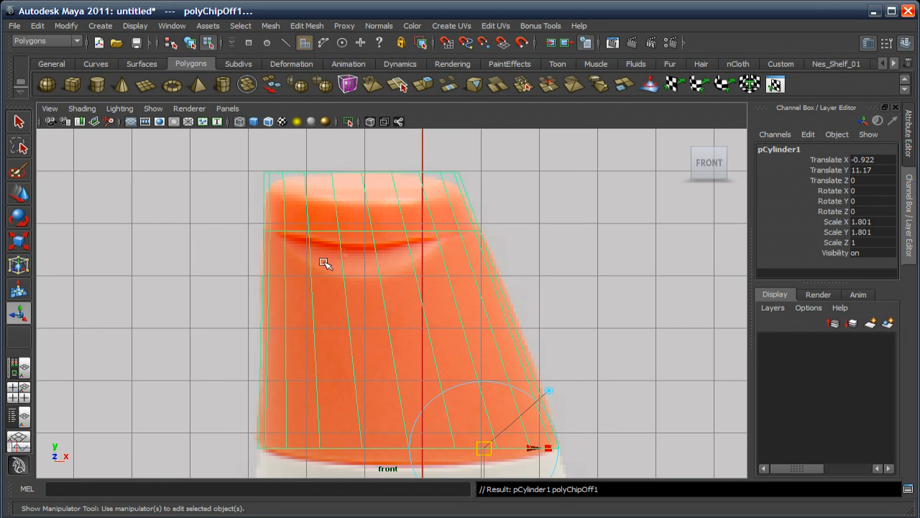
pyautogui.click(38, 27)
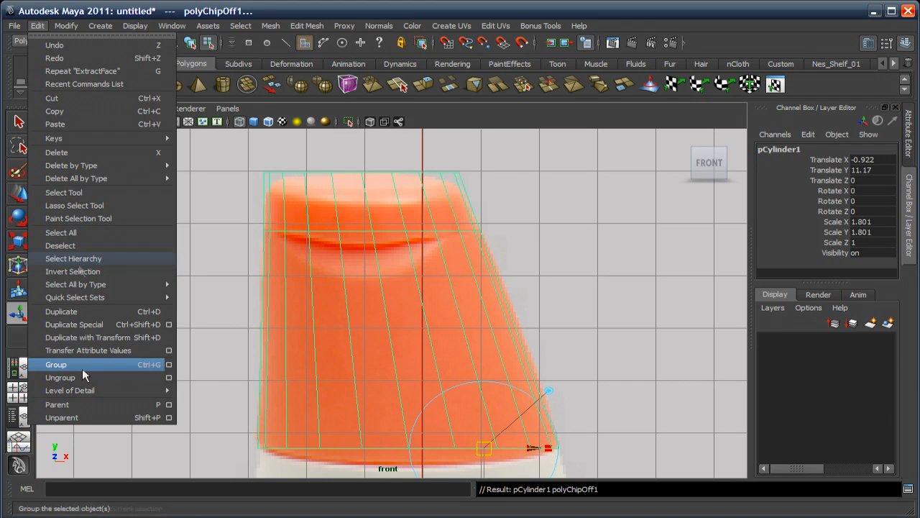
pyautogui.click(83, 377)
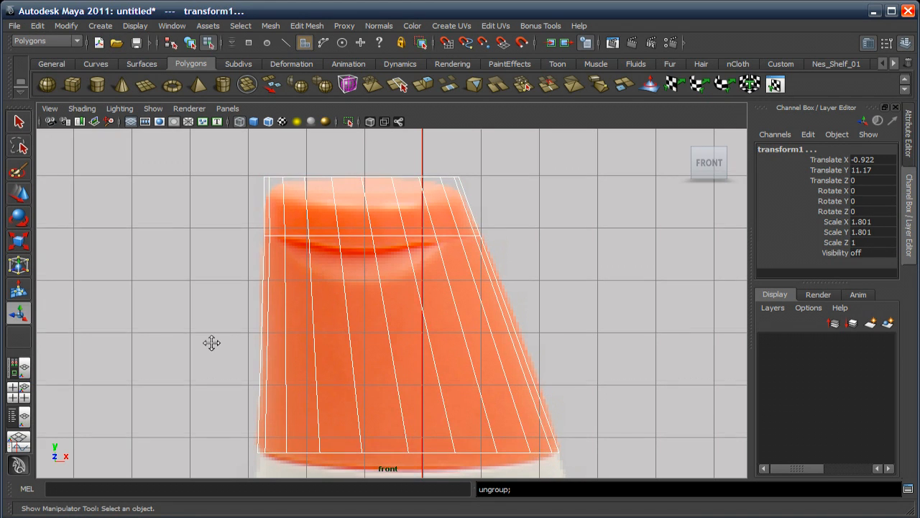
pyautogui.keyDown('alt'); pyautogui.moveTo(211, 343); pyautogui.dragTo(208, 349, button='middle'); pyautogui.keyUp('alt')
pyautogui.rightClick(314, 309)
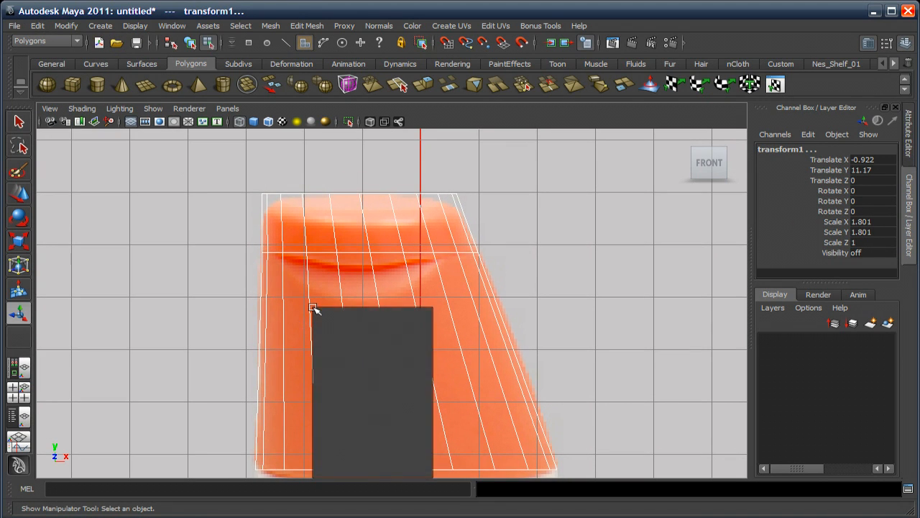
pyautogui.click(323, 289)
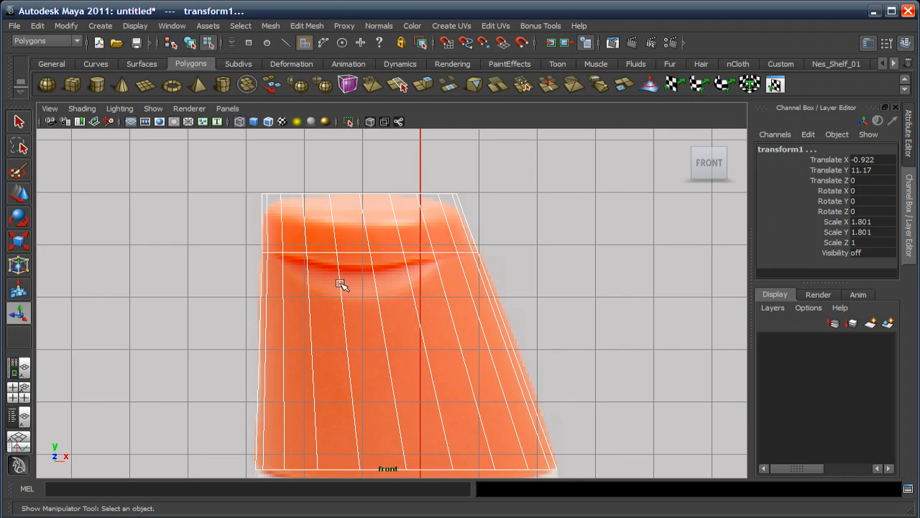
pyautogui.moveTo(340, 284); pyautogui.dragTo(364, 268, button='right')
pyautogui.moveTo(245, 291); pyautogui.dragTo(291, 319)
pyautogui.moveTo(239, 220); pyautogui.dragTo(283, 246)
# Insert a horizontal edge loop around the upper cap piece, about a third of the way down its side
pyautogui.keyDown('alt'); pyautogui.moveTo(320, 246); pyautogui.dragTo(314, 261, button='middle'); pyautogui.keyUp('alt')
pyautogui.keyDown('alt'); pyautogui.moveTo(349, 222); pyautogui.dragTo(352, 265, button='right'); pyautogui.keyUp('alt')
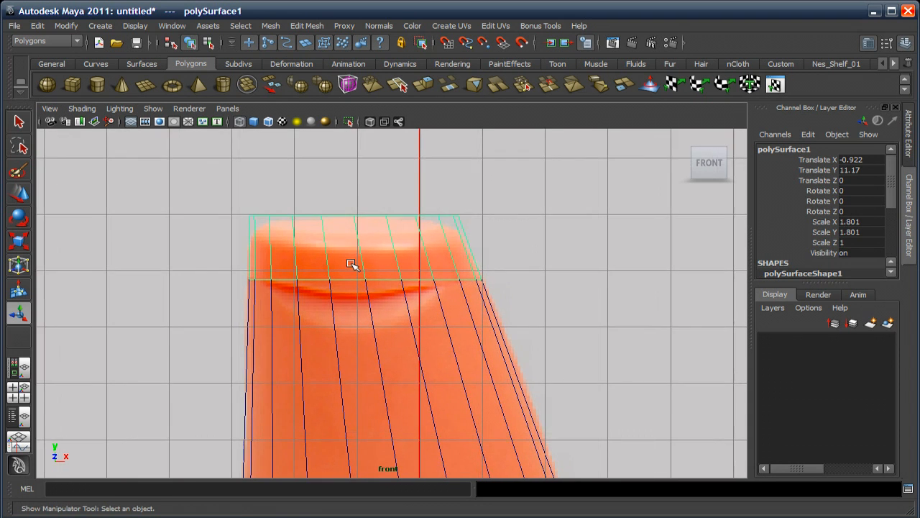
pyautogui.keyDown('alt'); pyautogui.moveTo(355, 285); pyautogui.dragTo(359, 321, button='middle'); pyautogui.keyUp('alt')
pyautogui.keyDown('alt'); pyautogui.moveTo(352, 270); pyautogui.dragTo(360, 388, button='right'); pyautogui.keyUp('alt')
pyautogui.keyDown('alt'); pyautogui.moveTo(365, 344); pyautogui.dragTo(378, 373, button='middle'); pyautogui.keyUp('alt')
pyautogui.keyDown('alt'); pyautogui.moveTo(359, 299); pyautogui.dragTo(362, 355, button='right'); pyautogui.keyUp('alt')
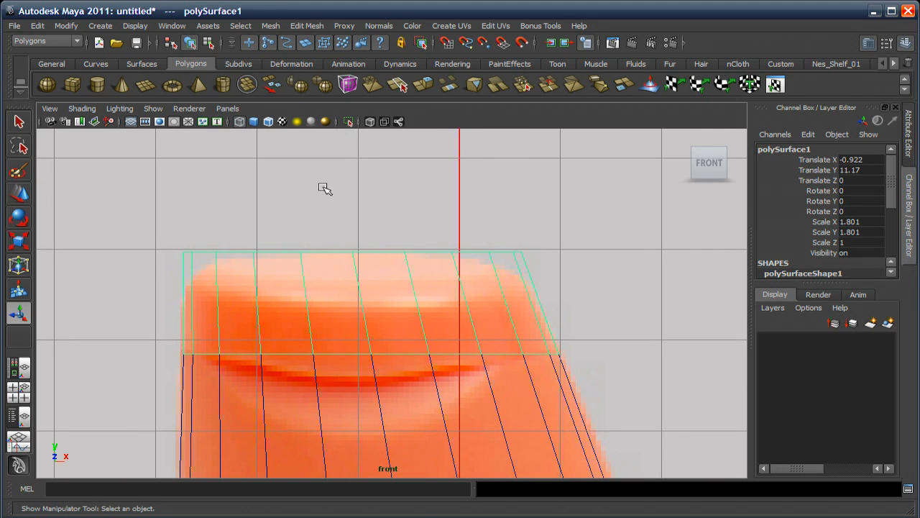
pyautogui.click(306, 27)
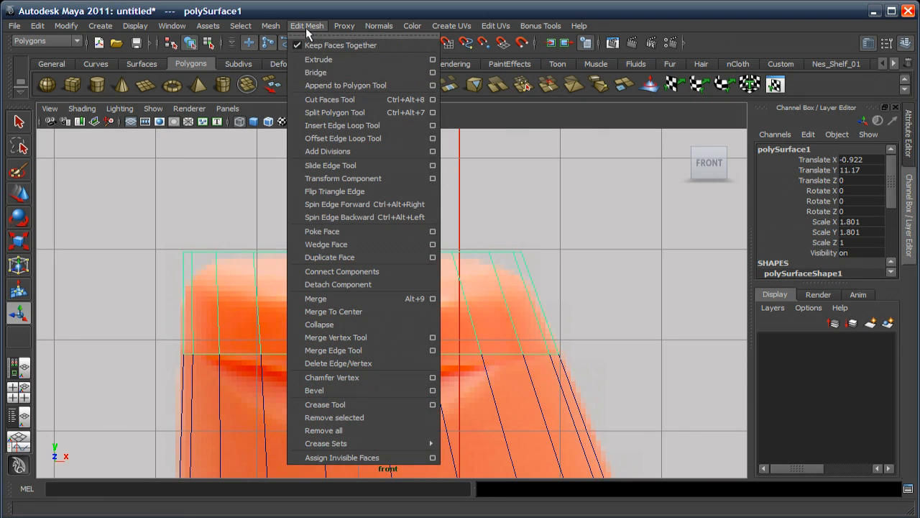
pyautogui.click(332, 127)
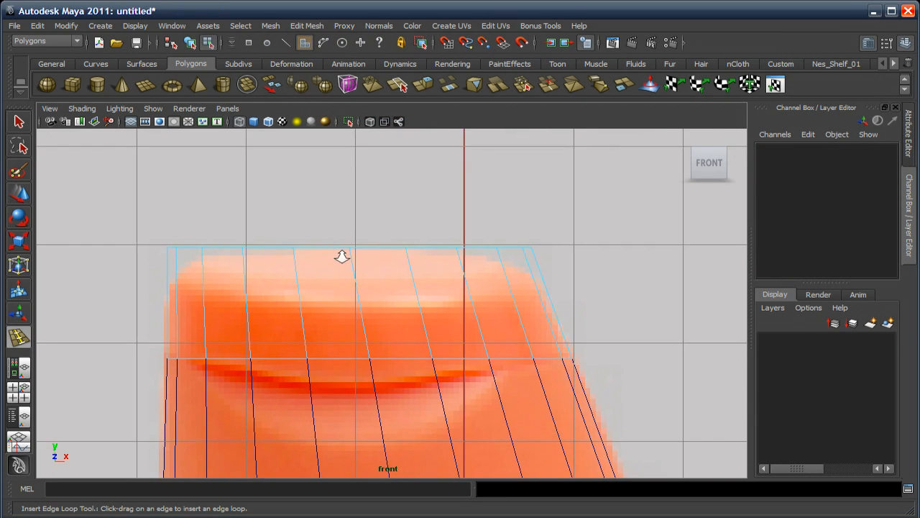
pyautogui.scroll(1, 343, 257)
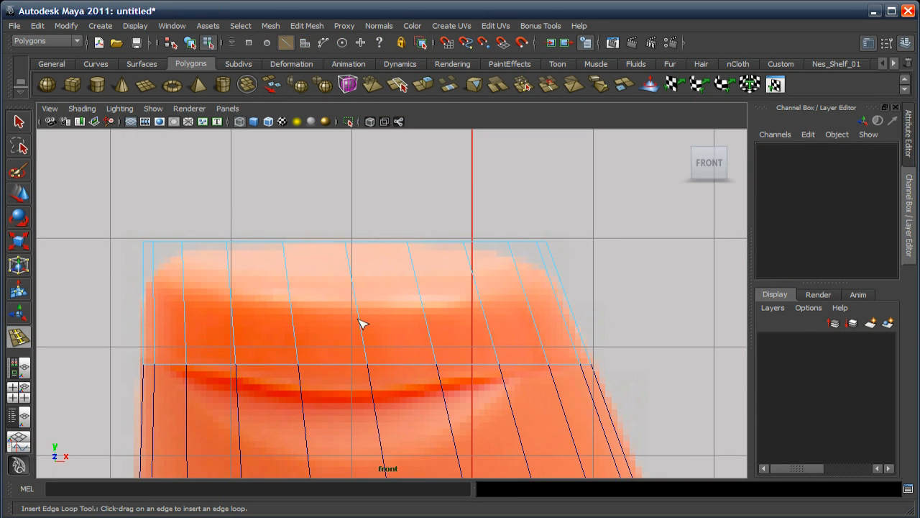
pyautogui.moveTo(361, 323); pyautogui.dragTo(364, 288)
pyautogui.keyDown('alt'); pyautogui.moveTo(374, 292); pyautogui.dragTo(380, 297, button='middle'); pyautogui.keyUp('alt')
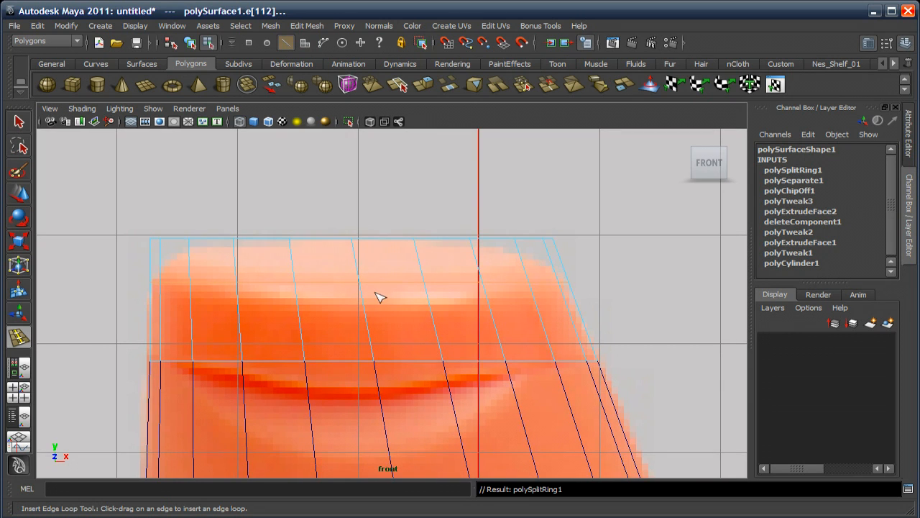
# Preview the upper cap piece smoothed in the perspective view and examine its rounded top edge
pyautogui.press('w')
pyautogui.press('space')
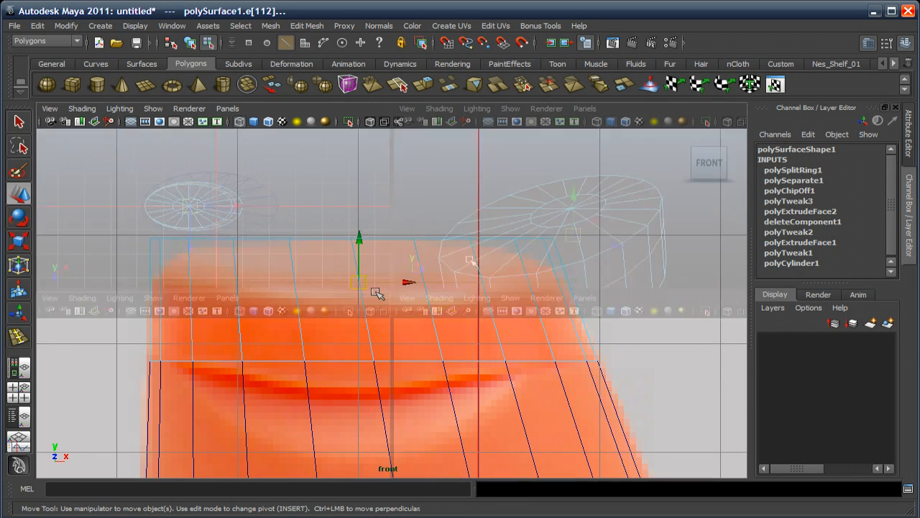
pyautogui.press('space')
pyautogui.keyDown('alt'); pyautogui.moveTo(503, 277); pyautogui.dragTo(488, 235, button='right'); pyautogui.keyUp('alt')
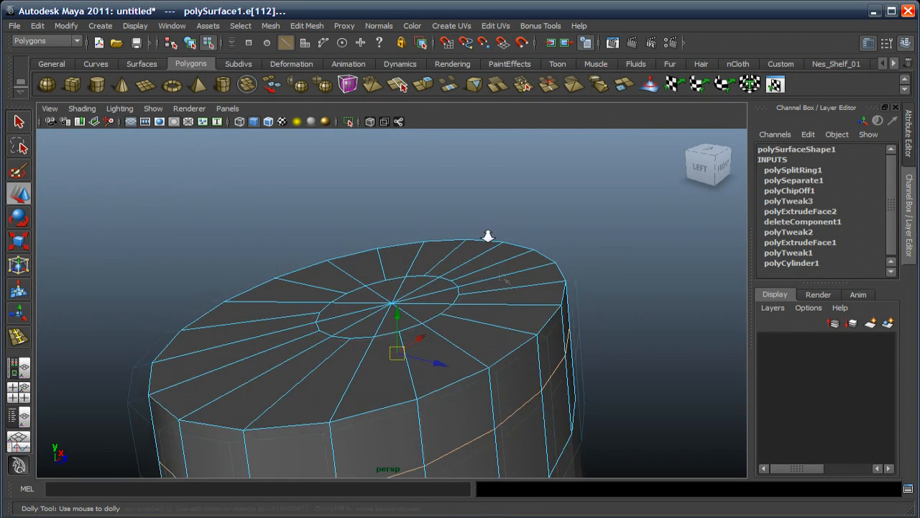
pyautogui.keyDown('alt'); pyautogui.moveTo(488, 236); pyautogui.dragTo(438, 312); pyautogui.keyUp('alt')
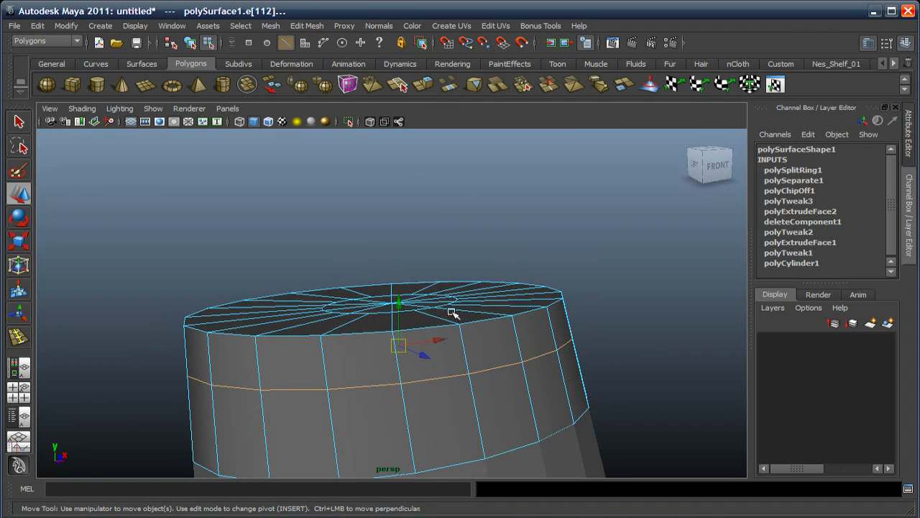
pyautogui.moveTo(451, 313); pyautogui.dragTo(487, 298, button='right')
pyautogui.click(487, 299)
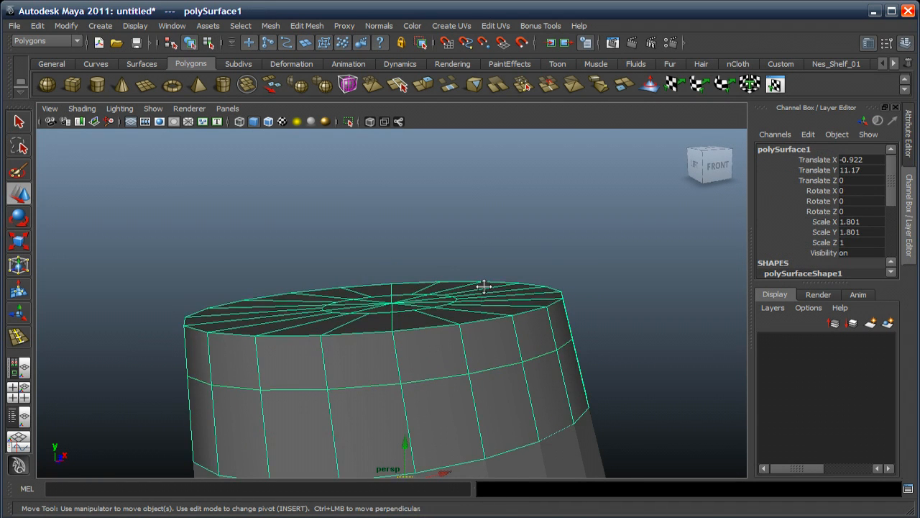
pyautogui.keyDown('alt'); pyautogui.moveTo(484, 286); pyautogui.dragTo(475, 240, button='middle'); pyautogui.keyUp('alt')
pyautogui.keyDown('alt'); pyautogui.moveTo(475, 240); pyautogui.dragTo(458, 266); pyautogui.keyUp('alt')
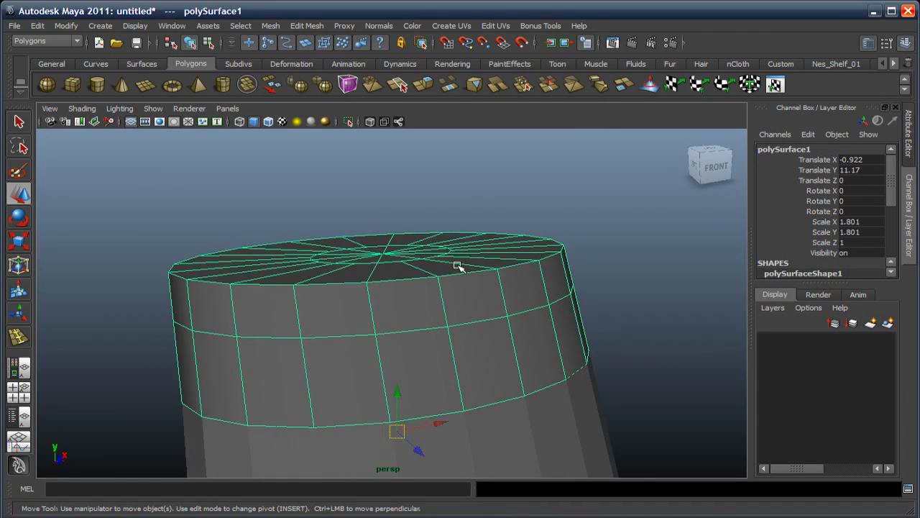
pyautogui.press('3')
pyautogui.click(641, 311)
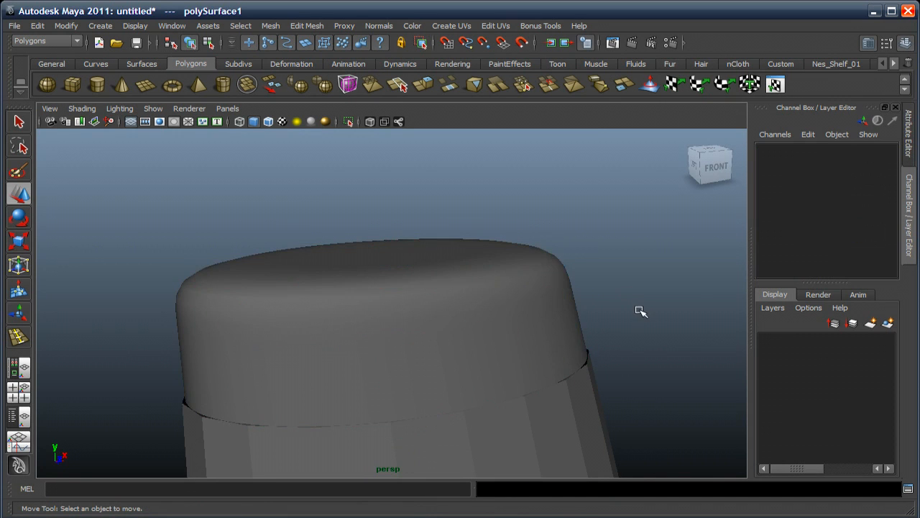
pyautogui.keyDown('alt'); pyautogui.moveTo(640, 312); pyautogui.dragTo(524, 339); pyautogui.keyUp('alt')
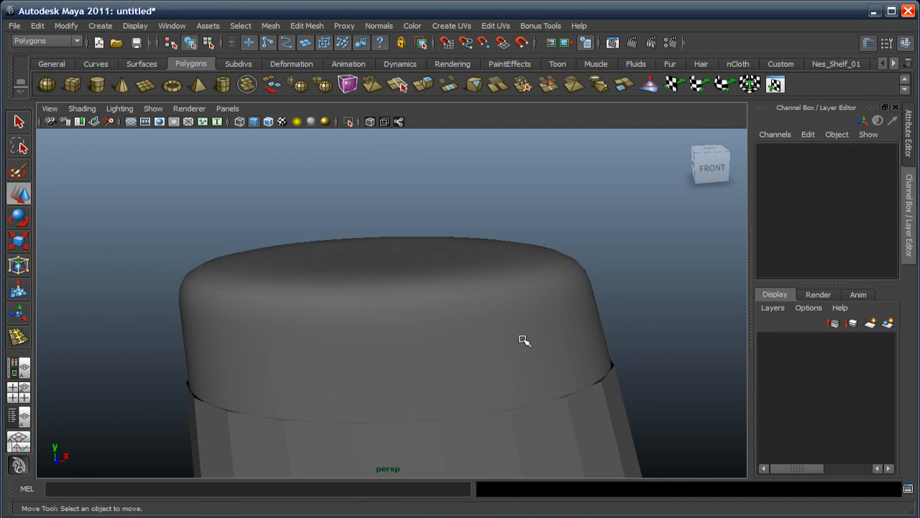
# Turn off smoothing on the upper cap piece in the front view and insert a horizontal edge loop just below the existing one
pyautogui.press('space')
pyautogui.press('space')
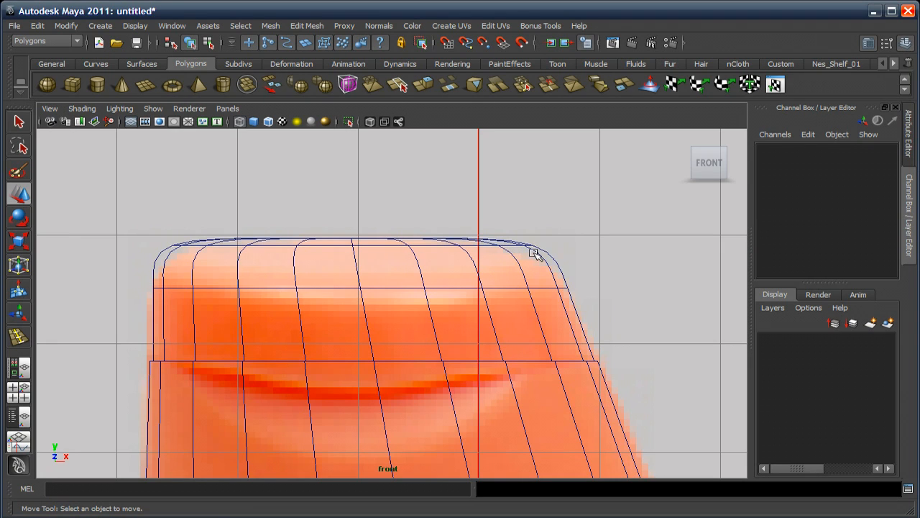
pyautogui.click(401, 287)
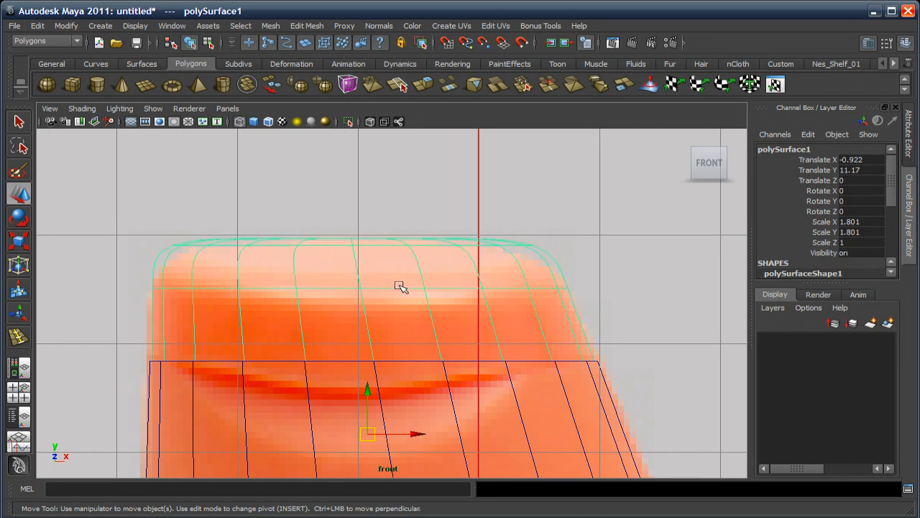
pyautogui.press('1')
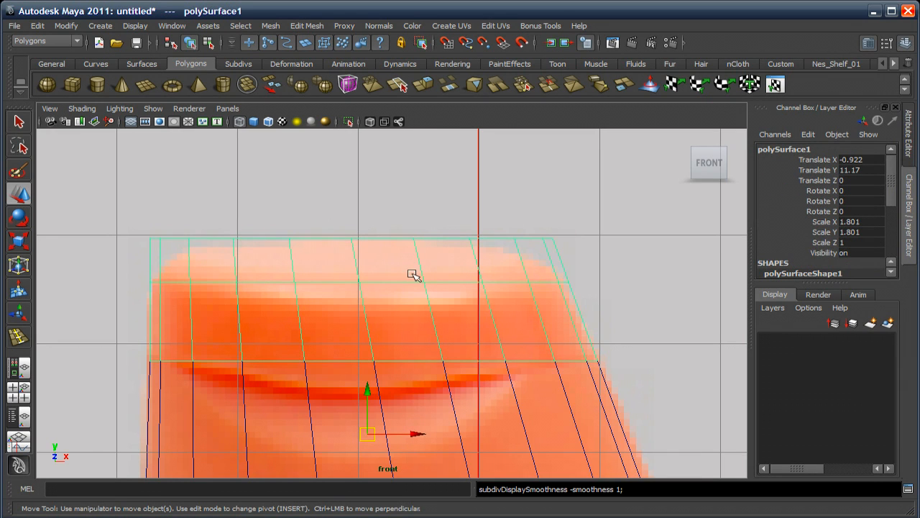
pyautogui.click(303, 25)
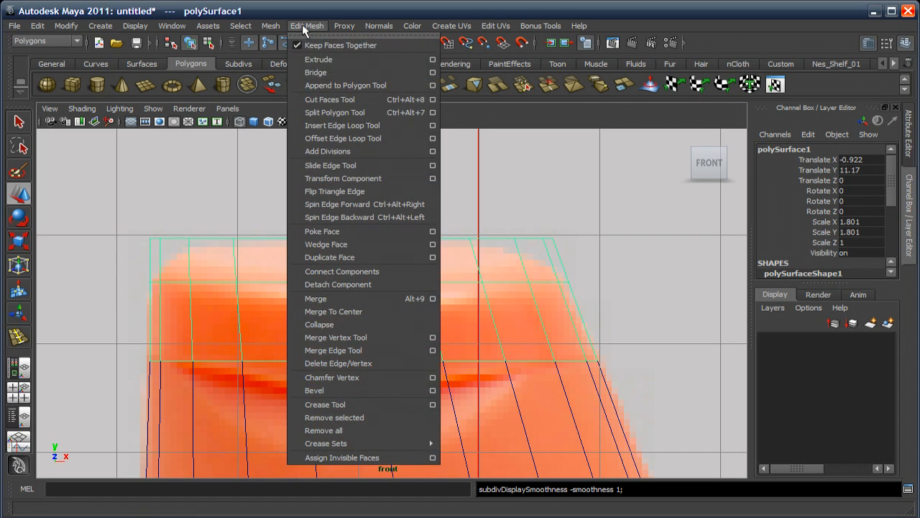
pyautogui.click(320, 125)
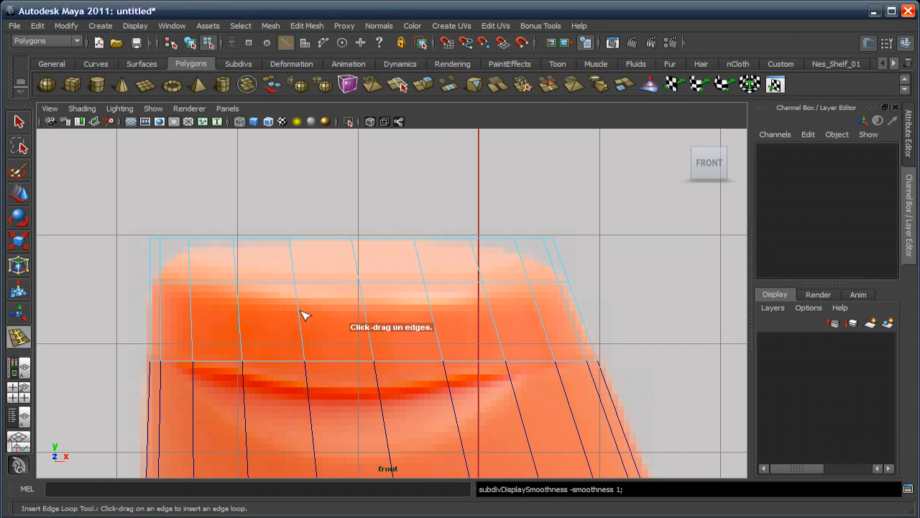
pyautogui.moveTo(302, 312); pyautogui.dragTo(298, 297)
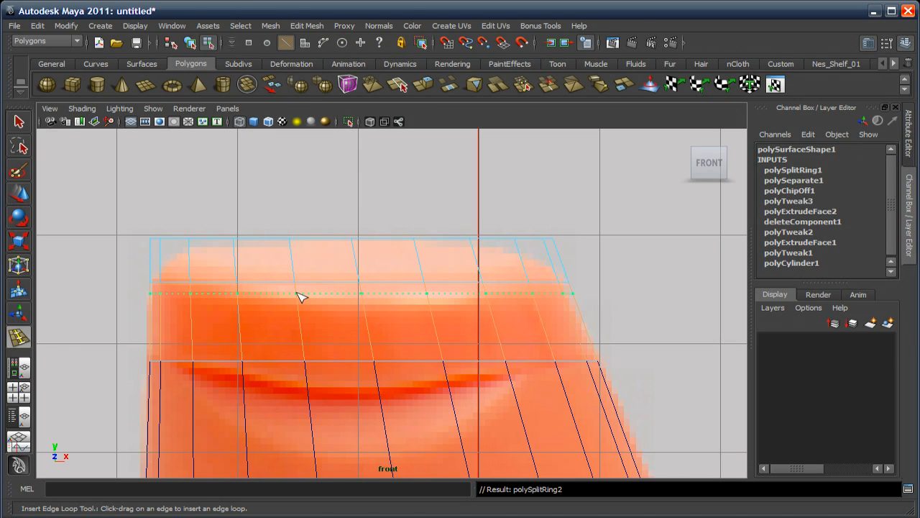
# Hide the reference image and delete the upper of the two horizontal edge loops with Delete Edge/Vertex
pyautogui.click(19, 122)
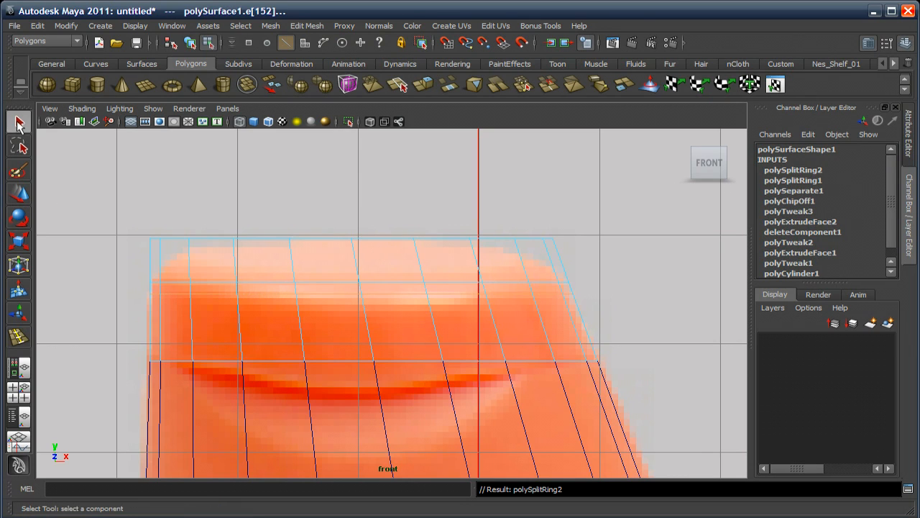
pyautogui.keyDown('alt'); pyautogui.moveTo(244, 263); pyautogui.dragTo(300, 292, button='right'); pyautogui.keyUp('alt')
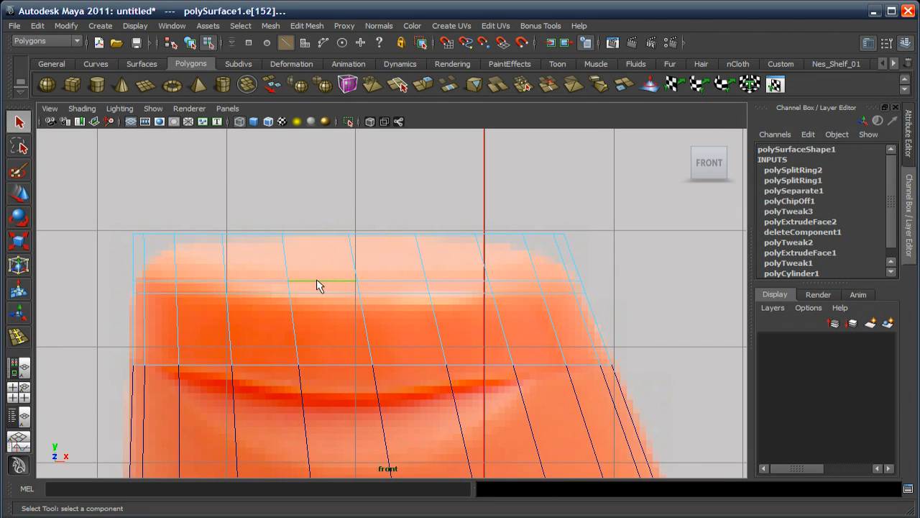
pyautogui.doubleClick(316, 279)
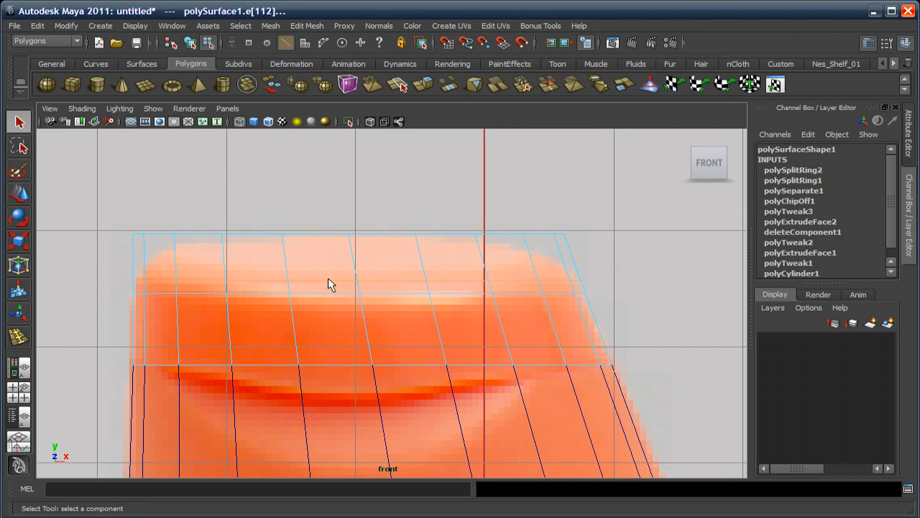
pyautogui.click(93, 121)
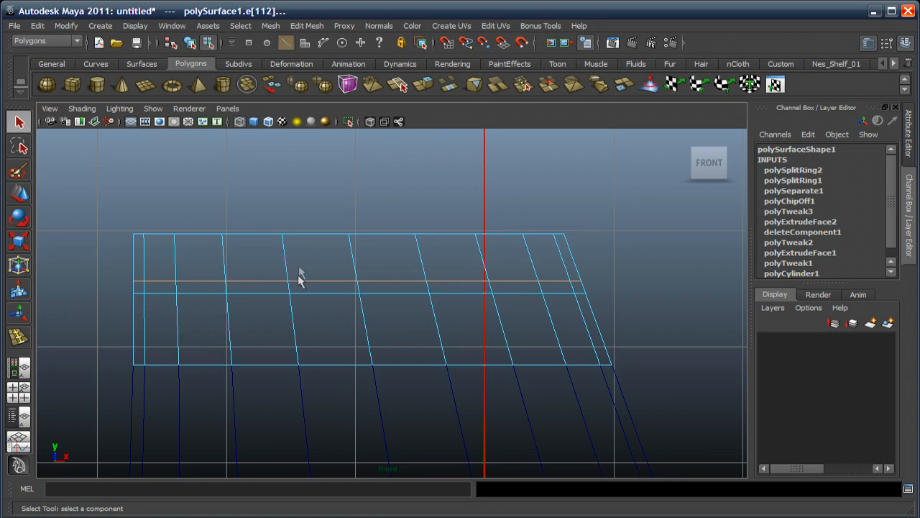
pyautogui.click(291, 25)
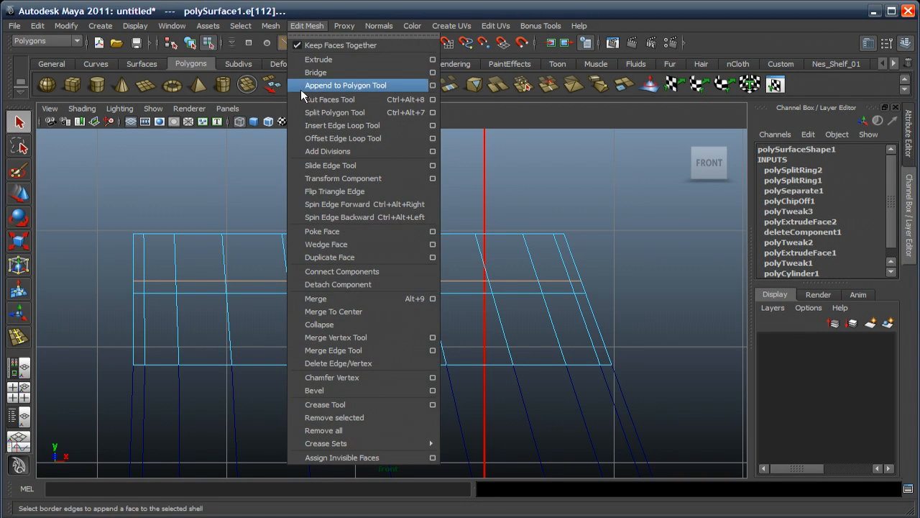
pyautogui.click(348, 363)
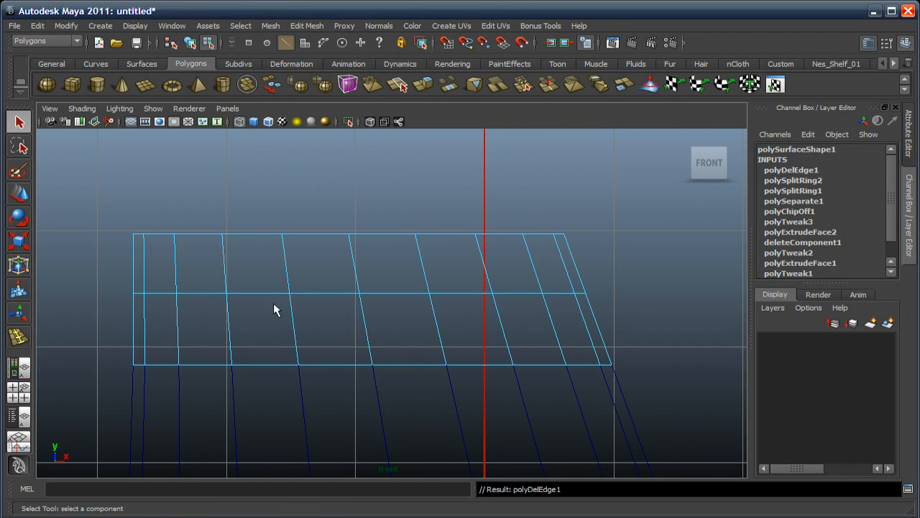
# Preview the upper cap piece smoothed in object mode and show the reference image again behind it
pyautogui.keyDown('alt'); pyautogui.moveTo(276, 309); pyautogui.dragTo(281, 294, button='middle'); pyautogui.keyUp('alt')
pyautogui.moveTo(281, 295); pyautogui.dragTo(315, 267, button='right')
pyautogui.click(290, 282)
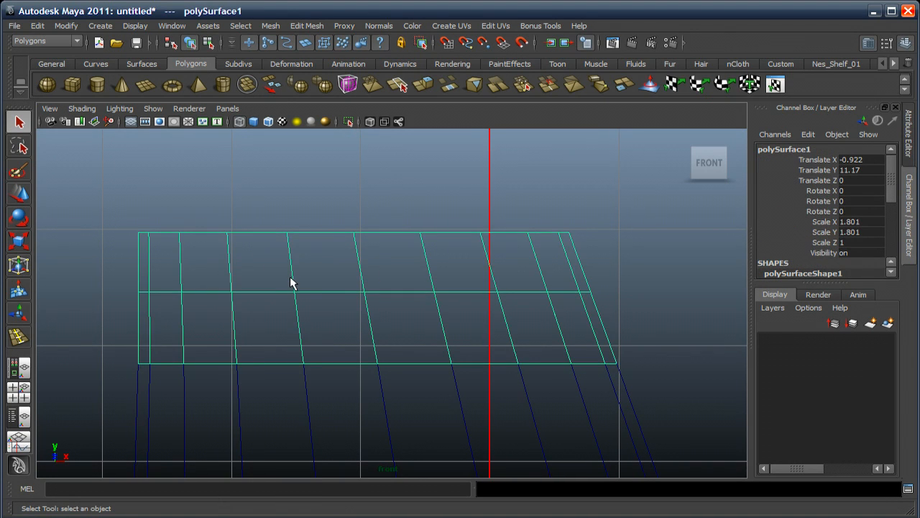
pyautogui.press('3')
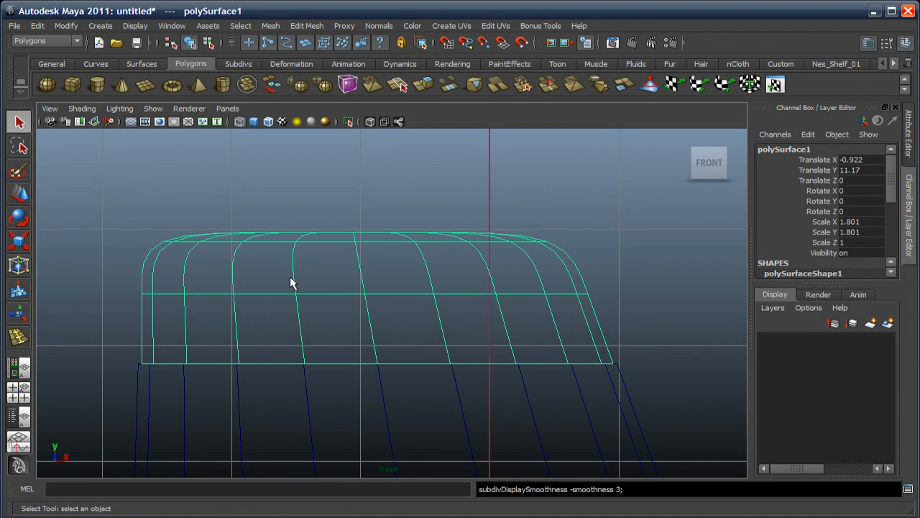
pyautogui.click(92, 122)
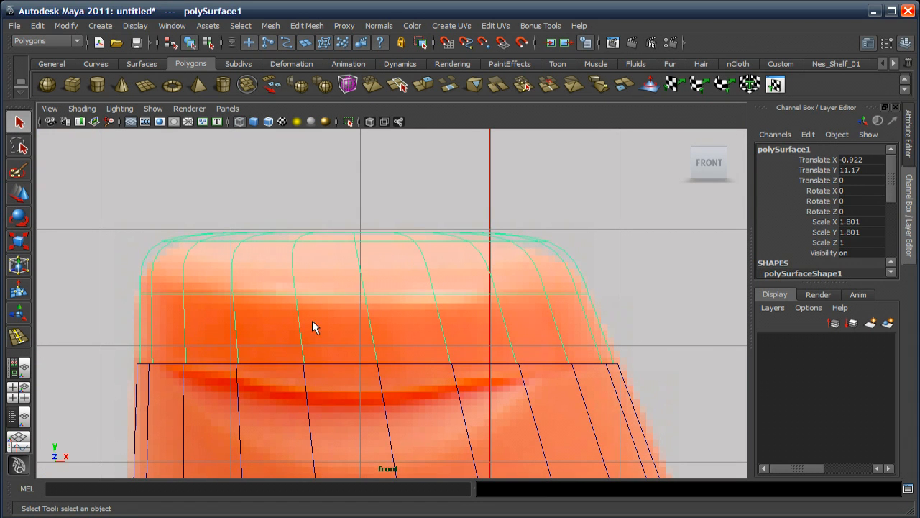
# Assign the lower cap piece to a new display layer and hide that layer
pyautogui.moveTo(312, 319)
pyautogui.keyDown('alt'); pyautogui.mouseDown(button='right')
pyautogui.moveTo(312, 298)
pyautogui.moveTo(317, 329)
pyautogui.mouseUp(button='right'); pyautogui.keyUp('alt')
pyautogui.keyDown('alt'); pyautogui.moveTo(316, 328); pyautogui.dragTo(332, 297, button='middle'); pyautogui.keyUp('alt')
pyautogui.click(327, 340)
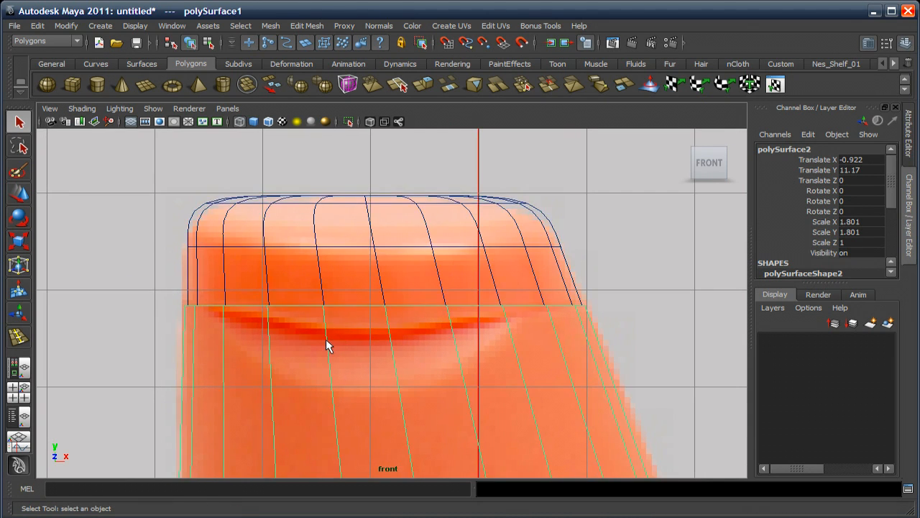
pyautogui.keyDown('alt'); pyautogui.moveTo(327, 340); pyautogui.dragTo(341, 318, button='middle'); pyautogui.keyUp('alt')
pyautogui.scroll(-3, 343, 301)
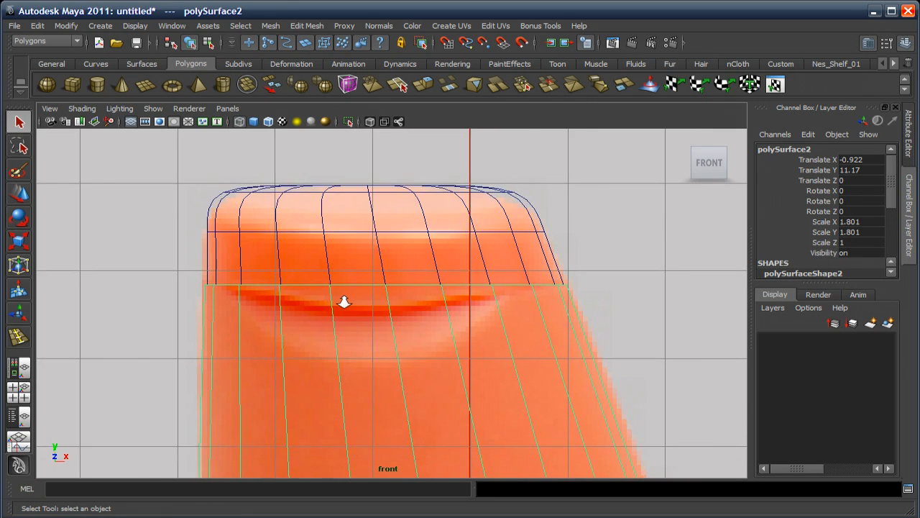
pyautogui.keyDown('alt'); pyautogui.moveTo(340, 284); pyautogui.dragTo(340, 277, button='middle'); pyautogui.keyUp('alt')
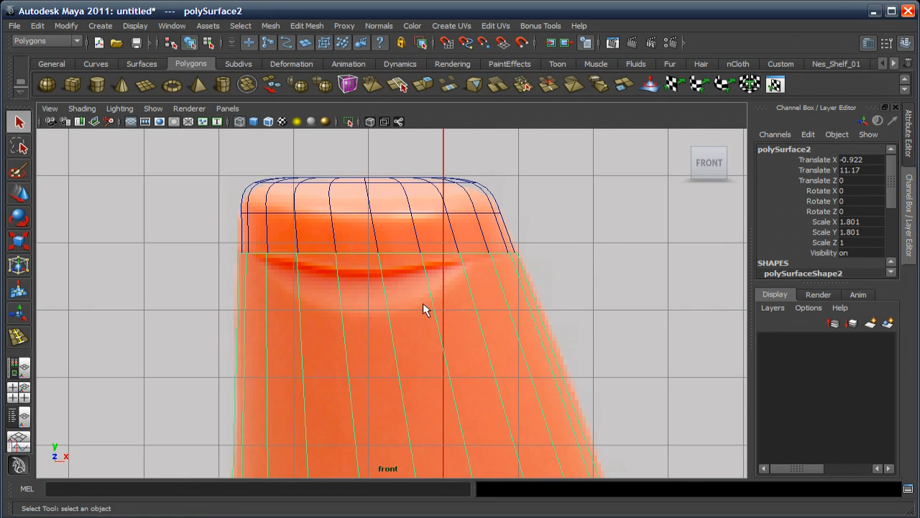
pyautogui.click(889, 325)
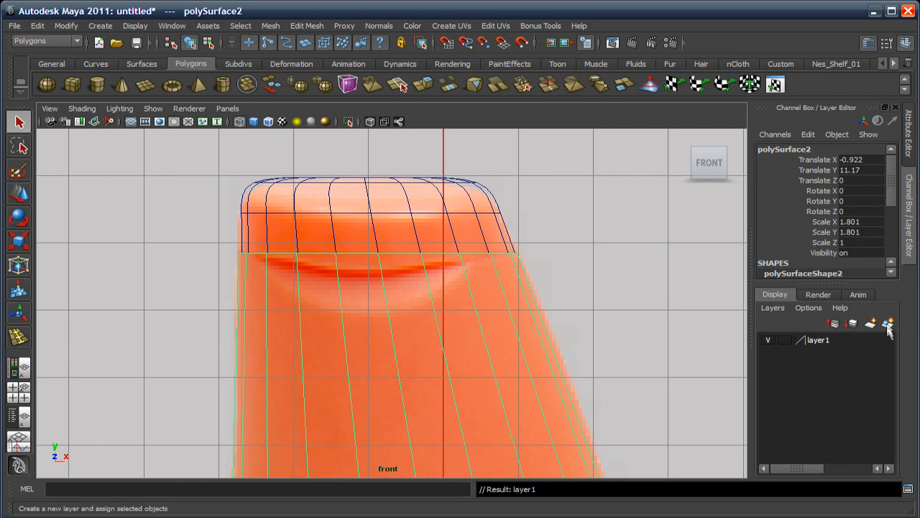
pyautogui.click(769, 339)
# Return the upper cap piece to its unsmoothed display and switch it to vertex mode
pyautogui.keyDown('alt'); pyautogui.moveTo(363, 257); pyautogui.dragTo(371, 291, button='middle'); pyautogui.keyUp('alt')
pyautogui.click(372, 293)
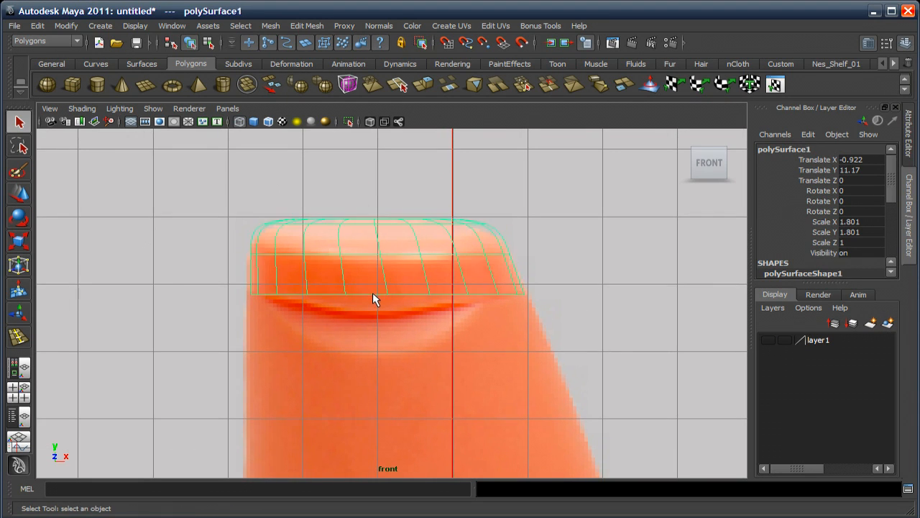
pyautogui.press('1')
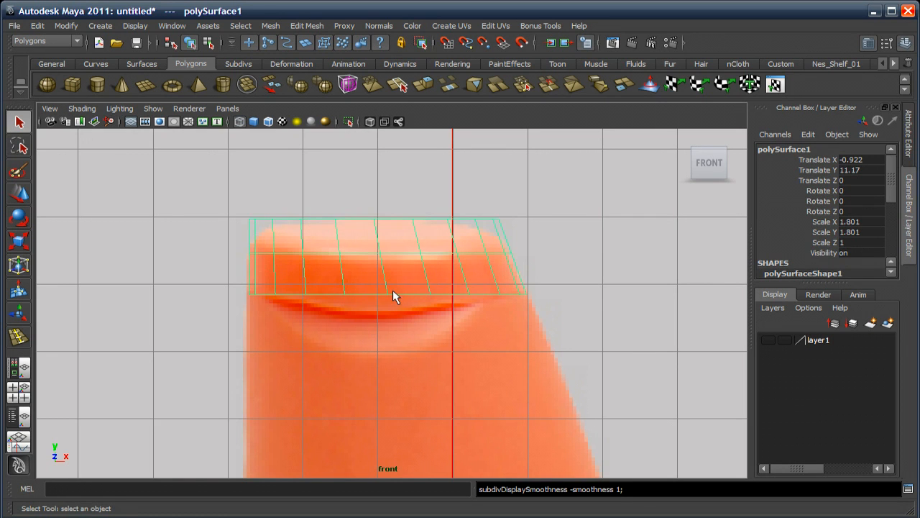
pyautogui.keyDown('alt'); pyautogui.moveTo(359, 250); pyautogui.dragTo(389, 350, button='right'); pyautogui.keyUp('alt')
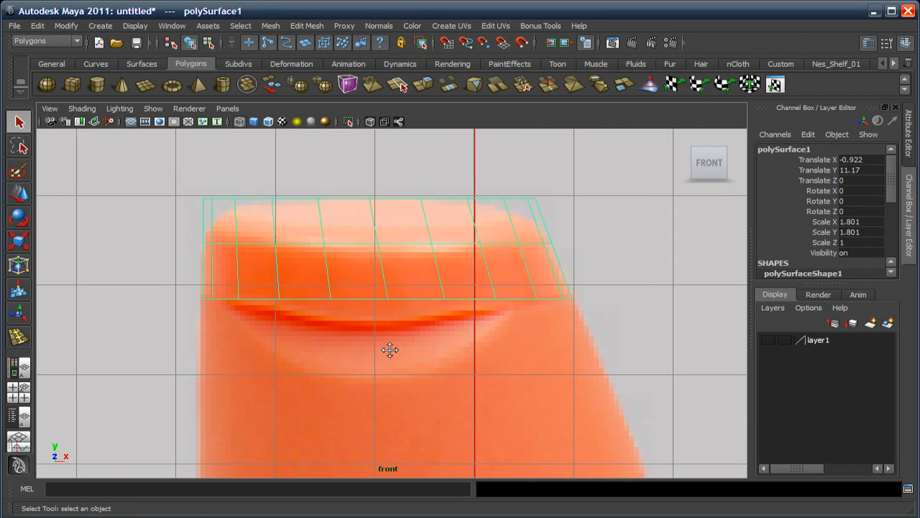
pyautogui.keyDown('alt'); pyautogui.moveTo(389, 350); pyautogui.dragTo(392, 361, button='middle'); pyautogui.keyUp('alt')
pyautogui.moveTo(388, 300); pyautogui.dragTo(353, 297, button='right')
pyautogui.keyDown('alt'); pyautogui.moveTo(326, 313); pyautogui.dragTo(352, 326, button='middle'); pyautogui.keyUp('alt')
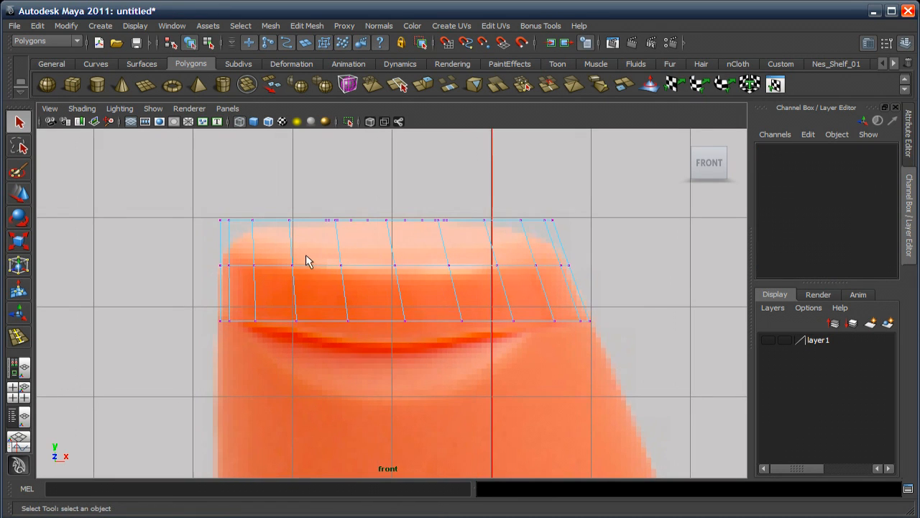
# Try selecting the front and back vertices together near the left end of the piece's bottom edge, checking them in the perspective view
pyautogui.keyDown('alt'); pyautogui.moveTo(308, 261); pyautogui.dragTo(298, 305, button='right'); pyautogui.keyUp('alt')
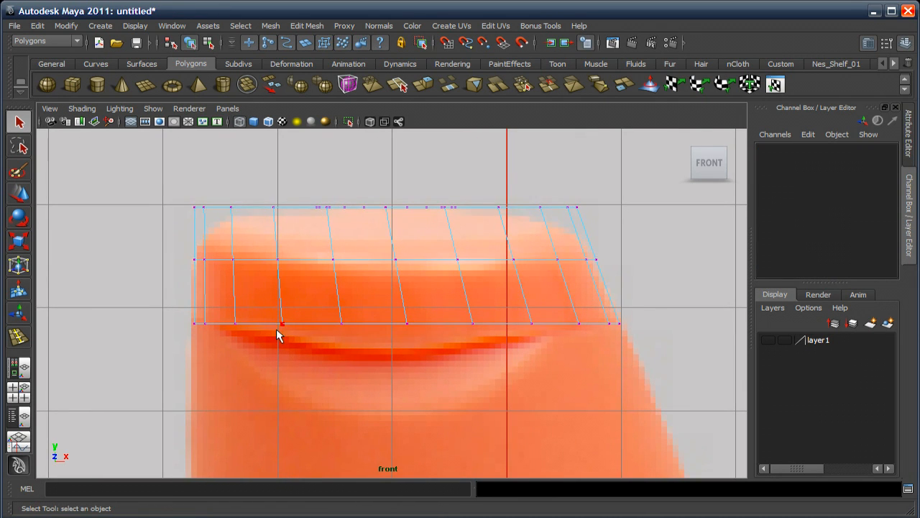
pyautogui.click(235, 322)
pyautogui.keyDown('alt'); pyautogui.moveTo(259, 324); pyautogui.dragTo(275, 327, button='middle'); pyautogui.keyUp('alt')
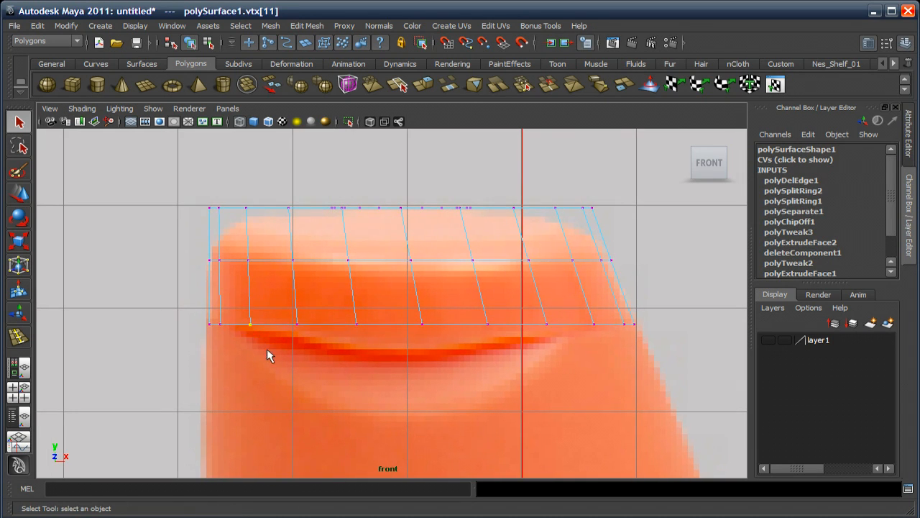
pyautogui.click(267, 349)
pyautogui.click(249, 325)
pyautogui.click(269, 348)
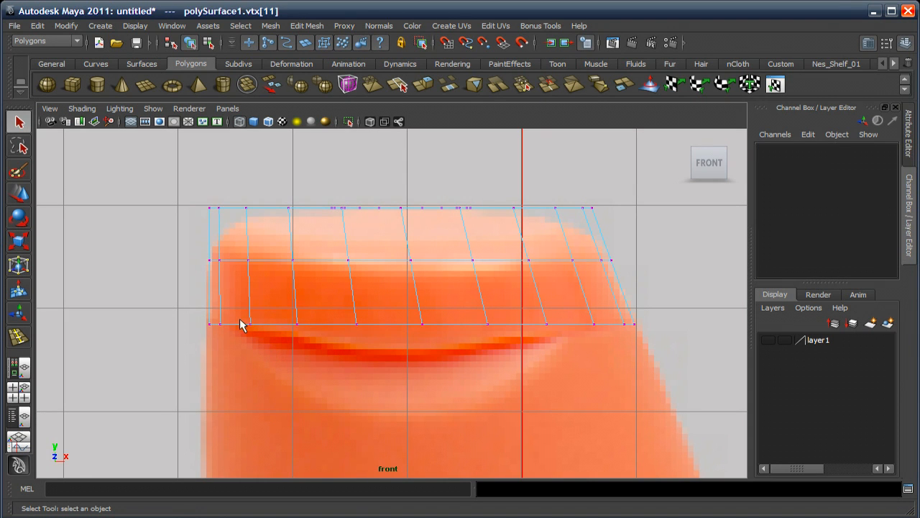
pyautogui.click(258, 336)
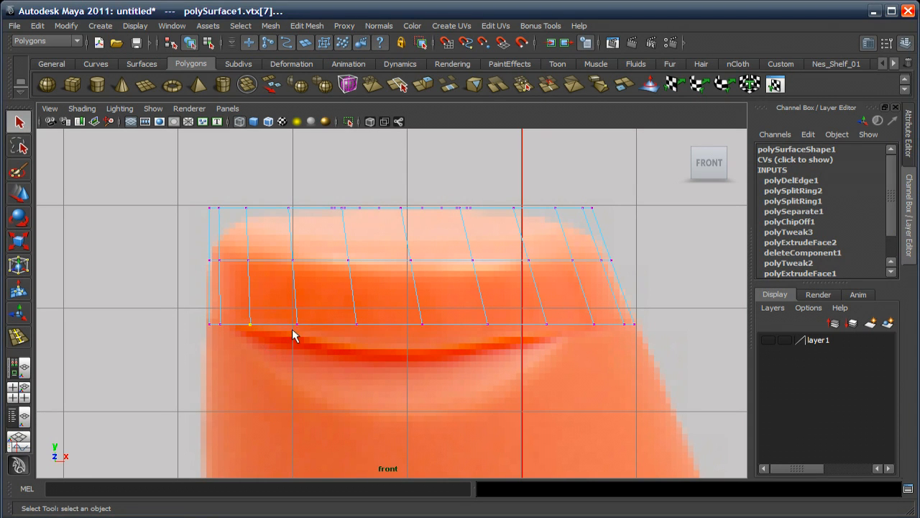
pyautogui.press('space')
pyautogui.keyDown('alt'); pyautogui.moveTo(551, 238); pyautogui.dragTo(598, 246); pyautogui.keyUp('alt')
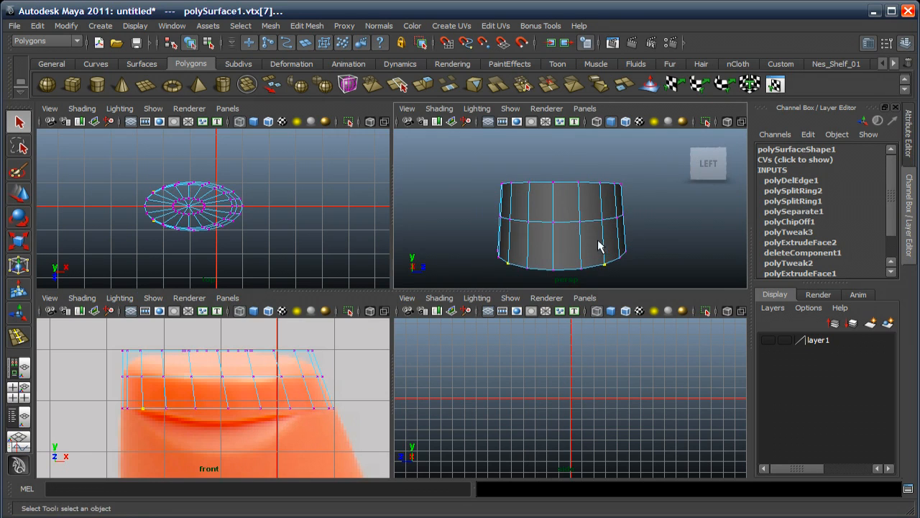
pyautogui.hotkey('ctrl', 'z')
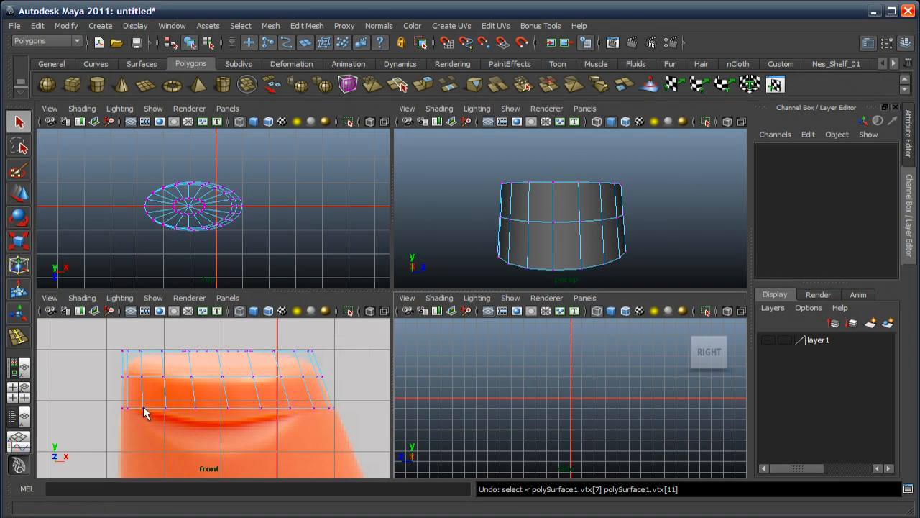
# Select only the single vertex near the left end of the upper piece's bottom edge in the front view
pyautogui.click(144, 410)
pyautogui.press('space')
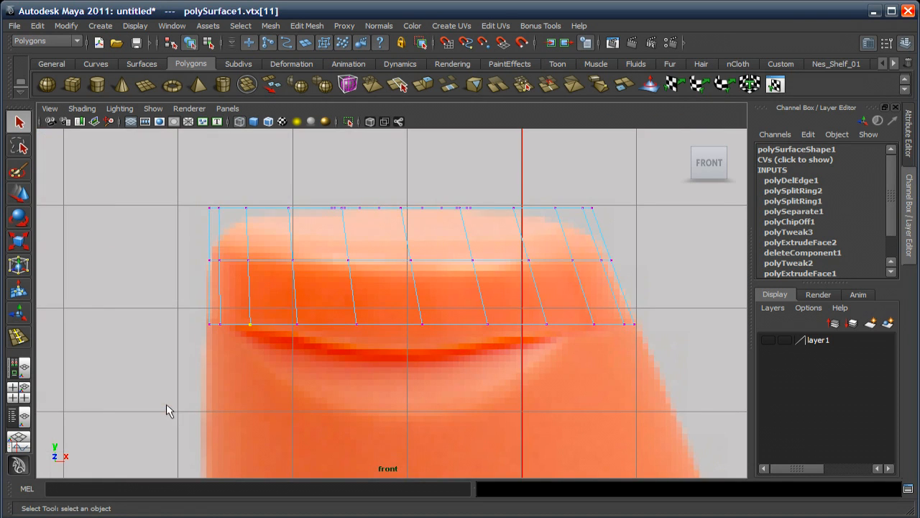
pyautogui.scroll(3, 294, 323)
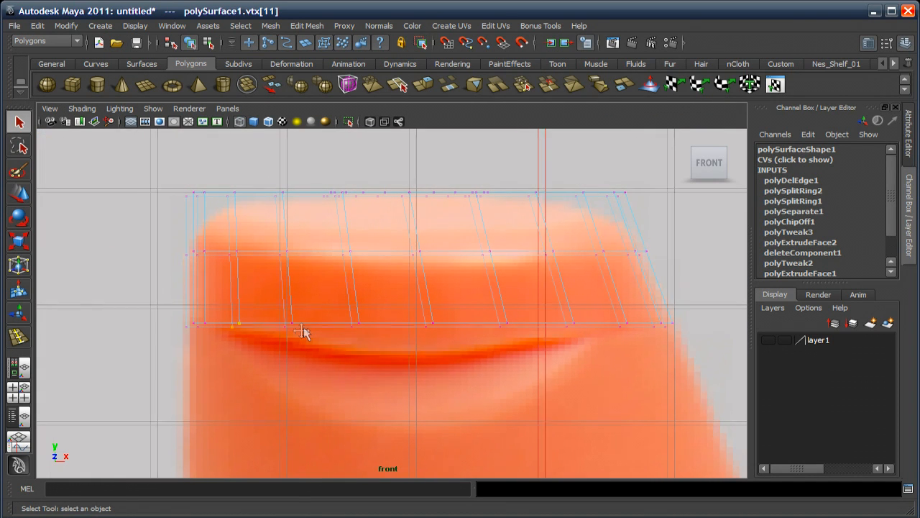
# Orient the Move tool's axis to the point directly above the selected bottom-edge vertex and lower that vertex along its edge to the reference crease
pyautogui.doubleClick(20, 195)
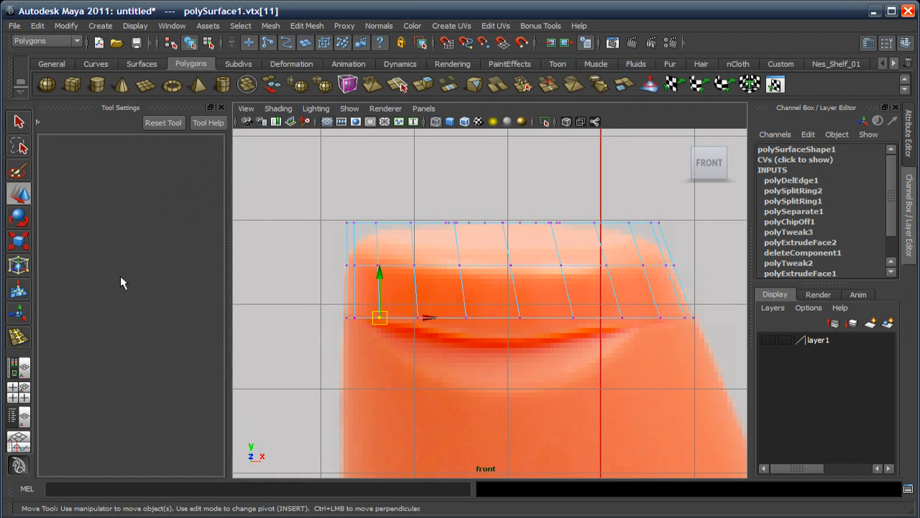
pyautogui.scroll(2, 412, 316)
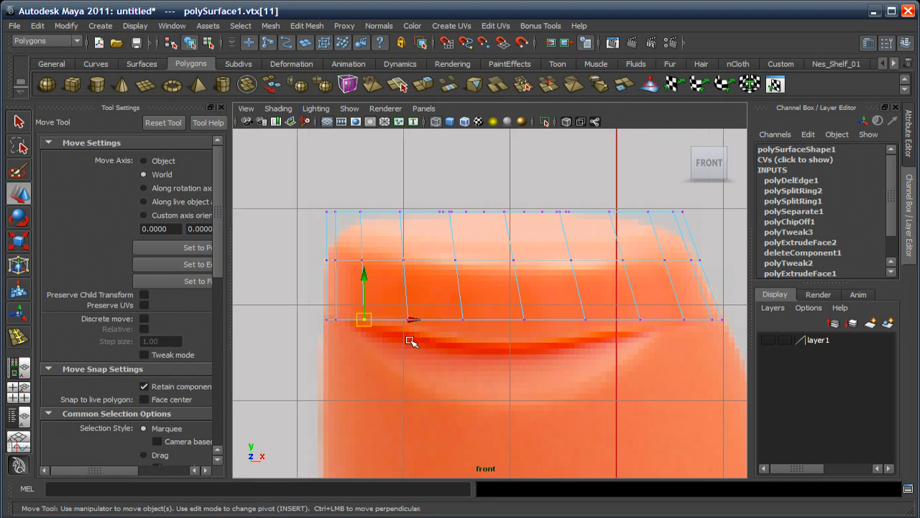
pyautogui.moveTo(131, 471); pyautogui.dragTo(161, 468)
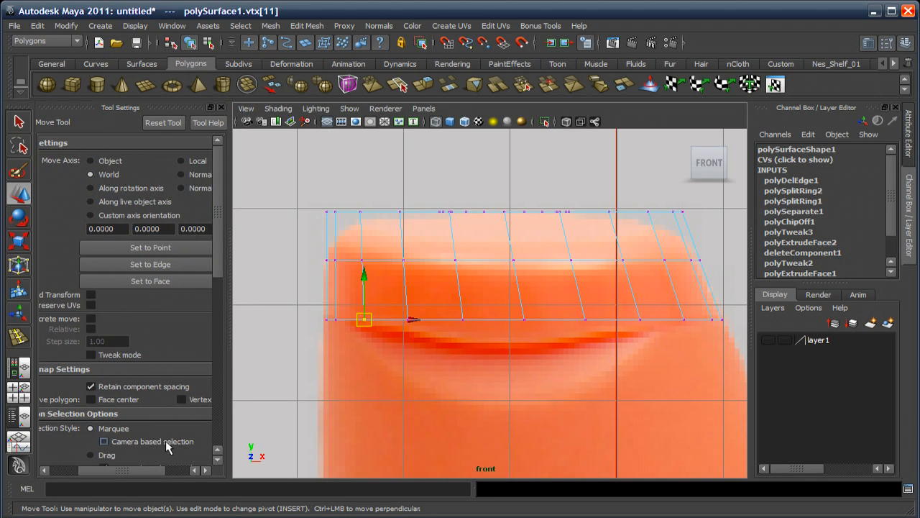
pyautogui.click(151, 248)
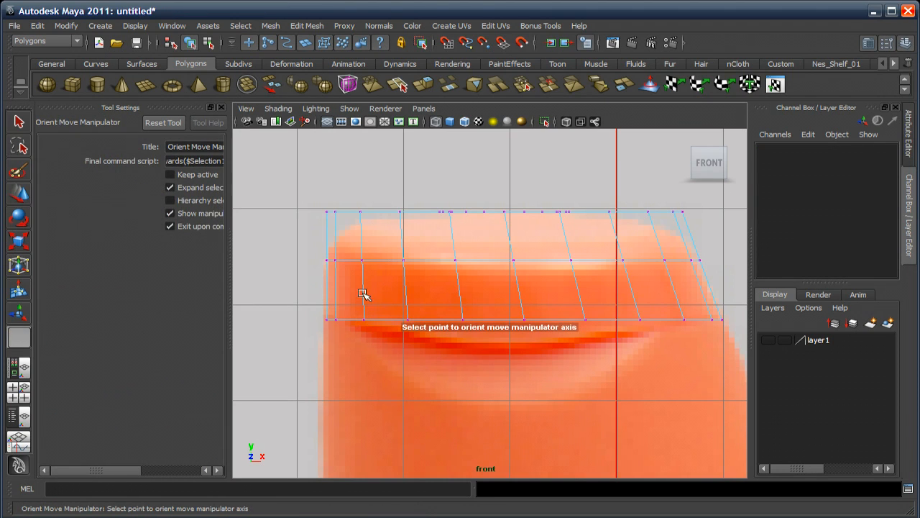
pyautogui.scroll(5, 366, 339)
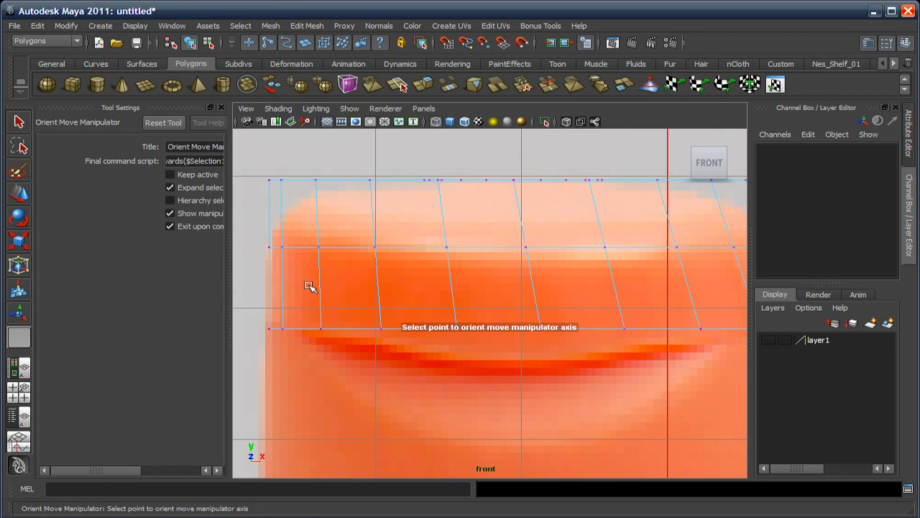
pyautogui.click(318, 248)
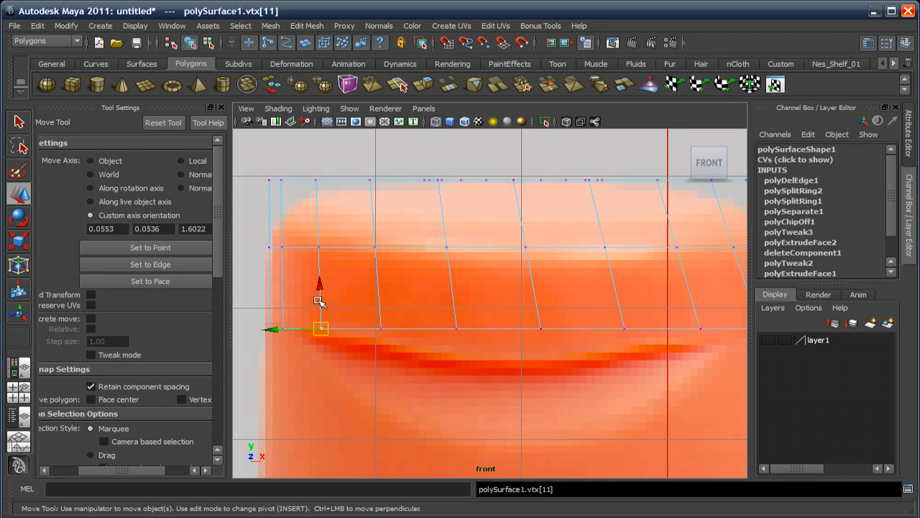
pyautogui.moveTo(322, 286); pyautogui.dragTo(317, 291)
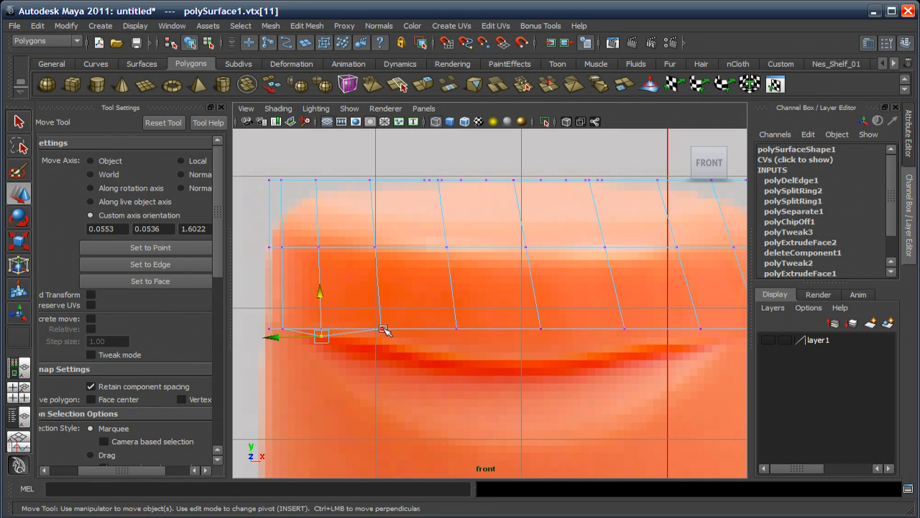
# Lower the next bottom-edge vertex to the right onto the crease, with the Move axis set to the point above it
pyautogui.click(380, 329)
pyautogui.click(150, 263)
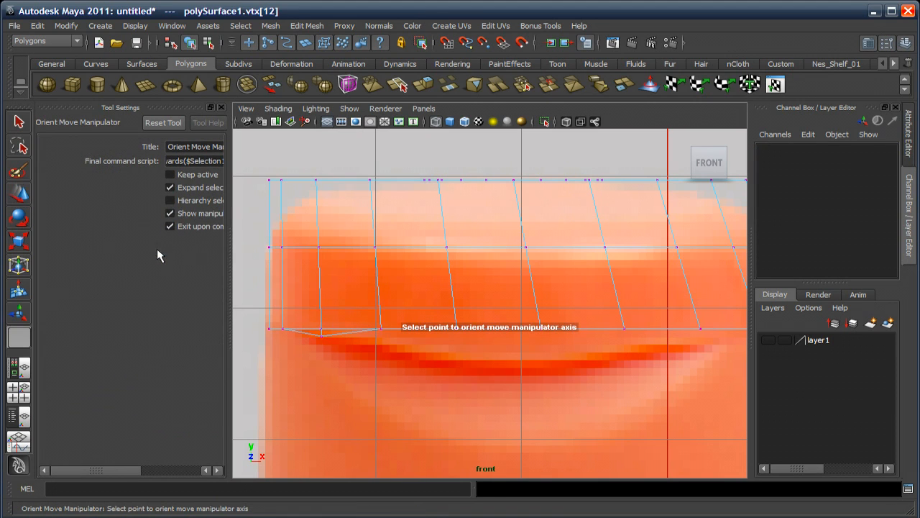
pyautogui.click(376, 246)
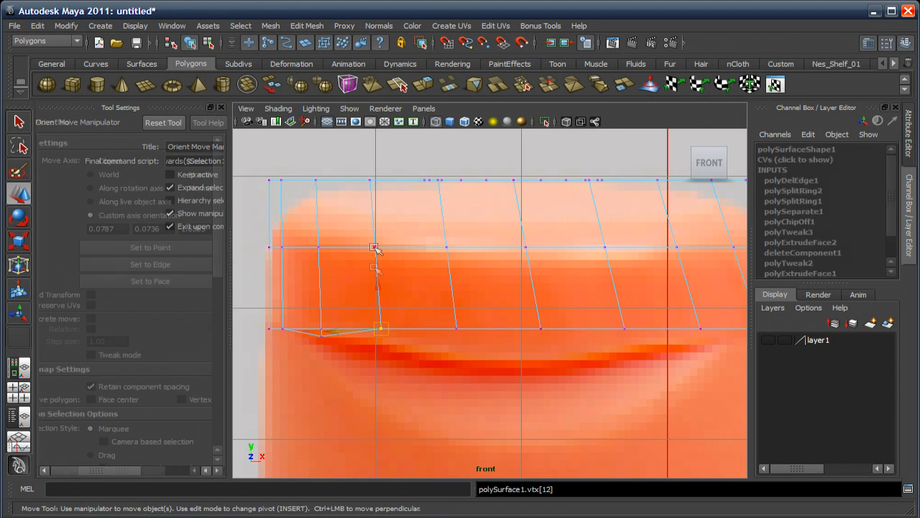
pyautogui.moveTo(379, 283); pyautogui.dragTo(378, 302, button='middle')
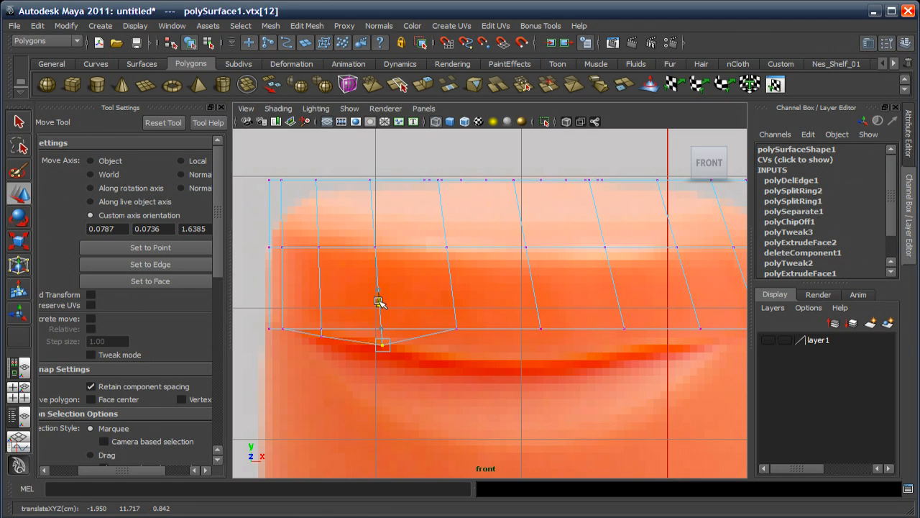
# Re-aim the Move axis for the third vertex of the curve and slide it down its slanted edge to the dark crease line
pyautogui.click(456, 328)
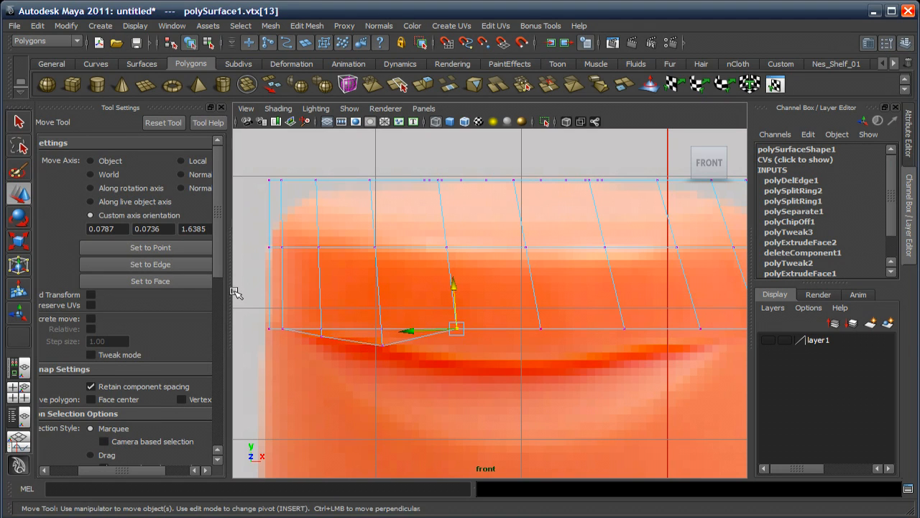
pyautogui.click(150, 247)
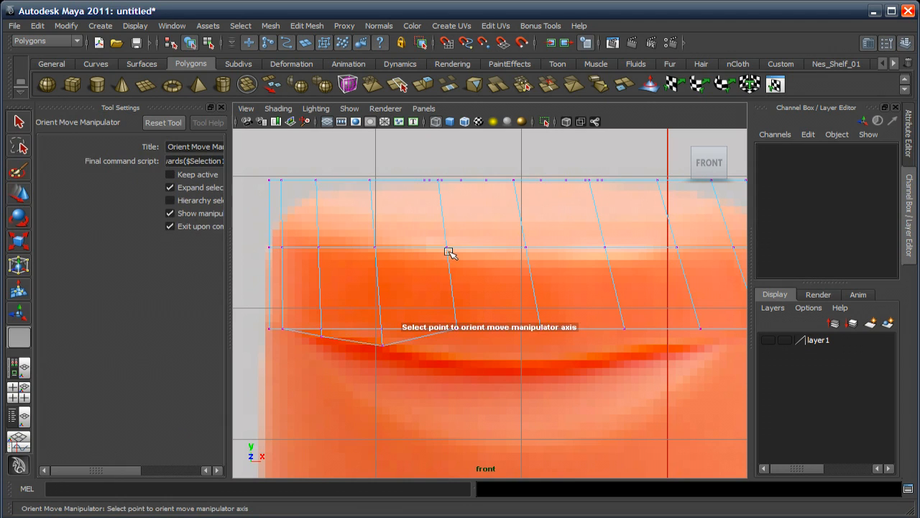
pyautogui.click(447, 249)
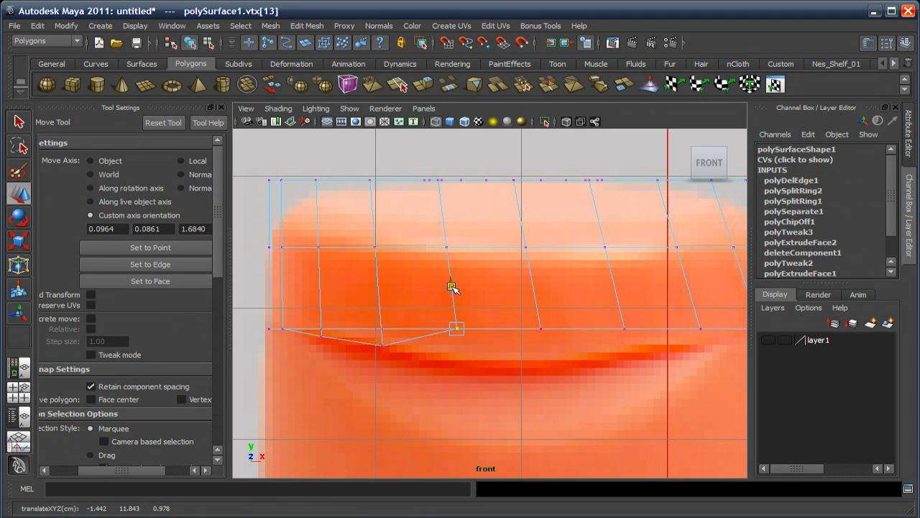
pyautogui.moveTo(450, 287); pyautogui.dragTo(455, 317)
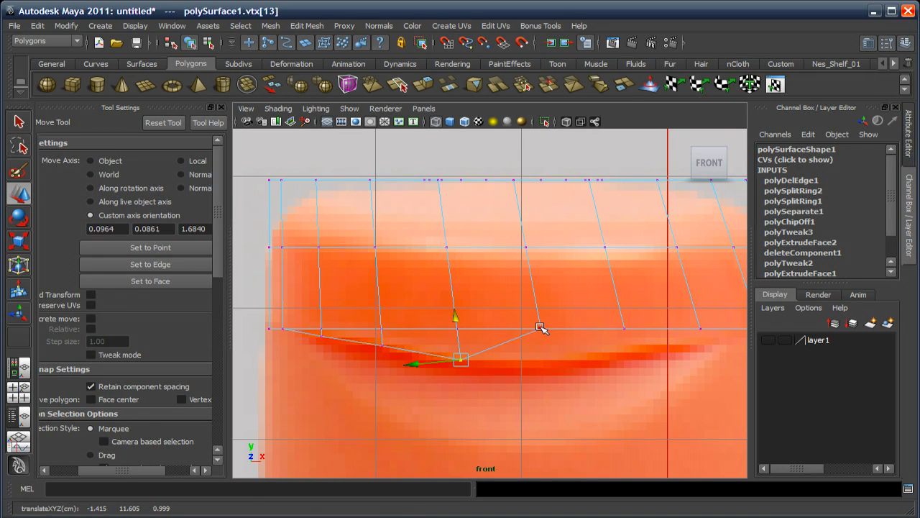
# Move the fourth curve vertex down along its own edge direction to the lowest part of the crease, using Set to Point
pyautogui.click(540, 329)
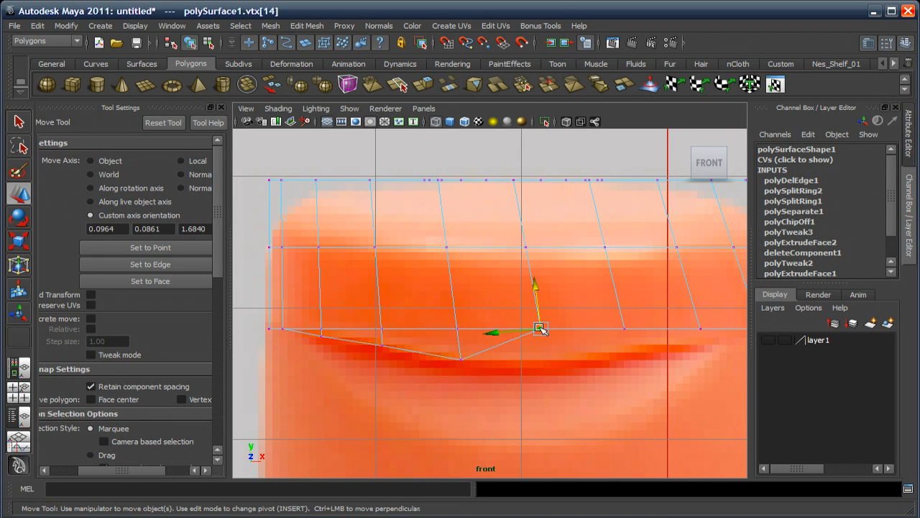
pyautogui.click(175, 249)
pyautogui.click(525, 251)
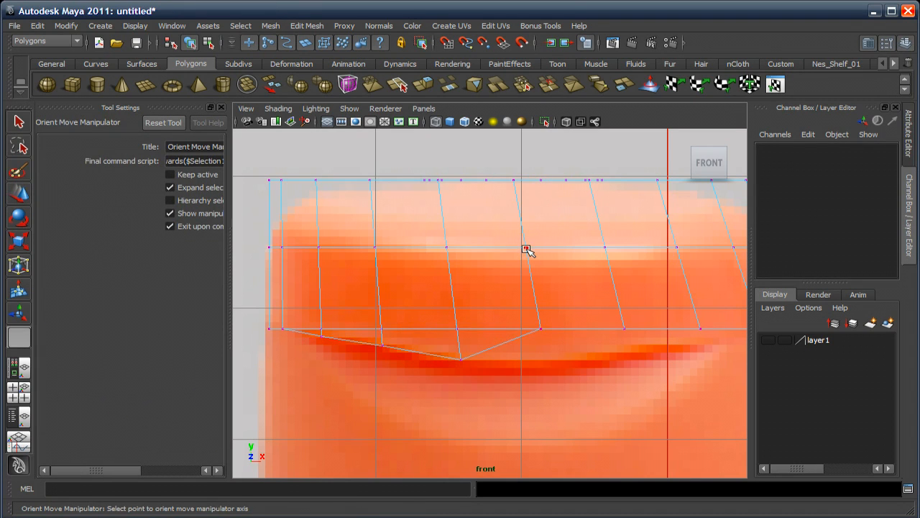
pyautogui.moveTo(532, 284); pyautogui.dragTo(538, 318)
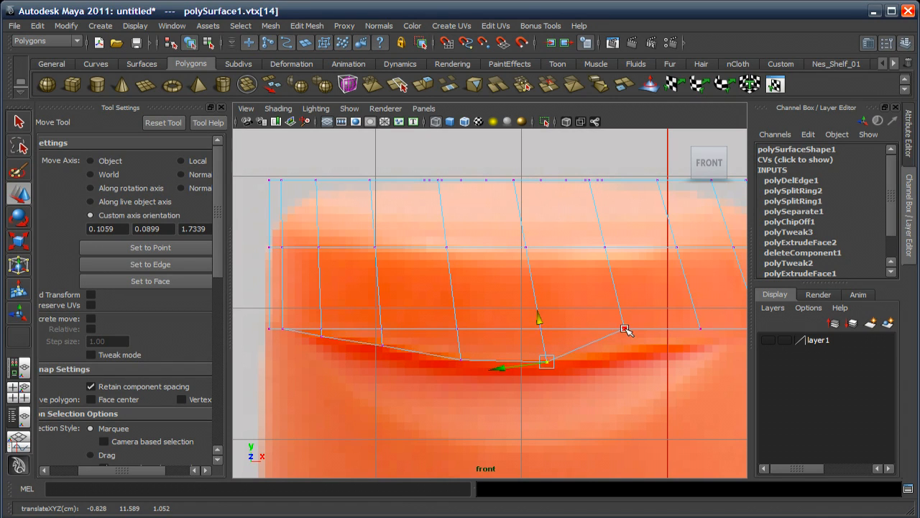
# Align the Move axis of the fifth curve vertex with the point above it and lower the vertex onto the rising crease
pyautogui.click(622, 329)
pyautogui.click(137, 248)
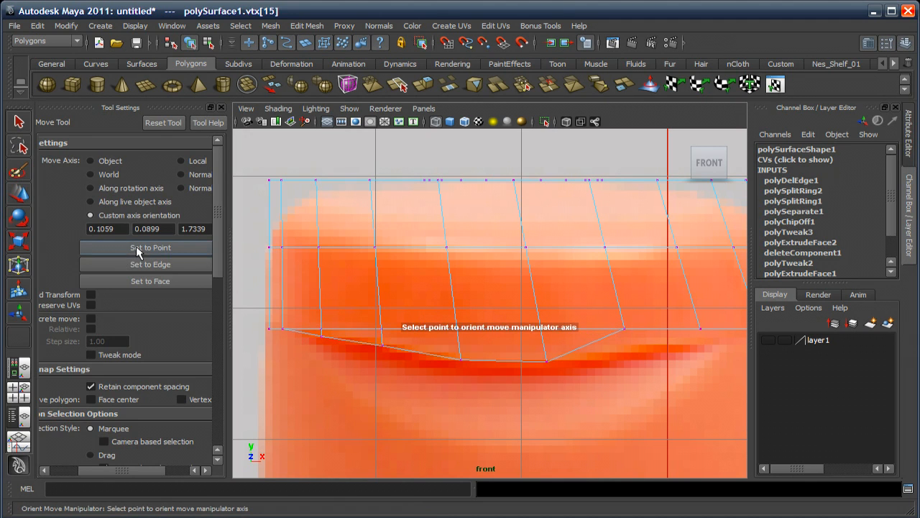
pyautogui.click(605, 248)
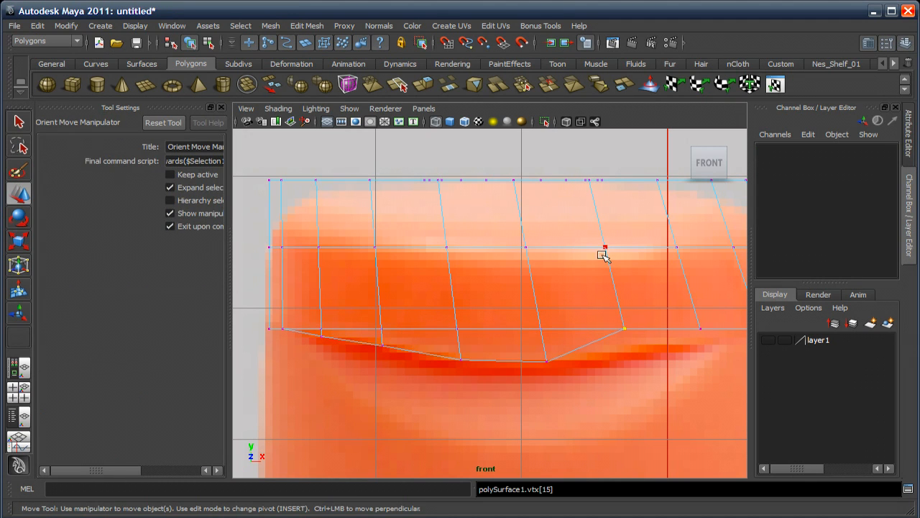
pyautogui.keyDown('alt'); pyautogui.moveTo(586, 304); pyautogui.dragTo(534, 302, button='middle'); pyautogui.keyUp('alt')
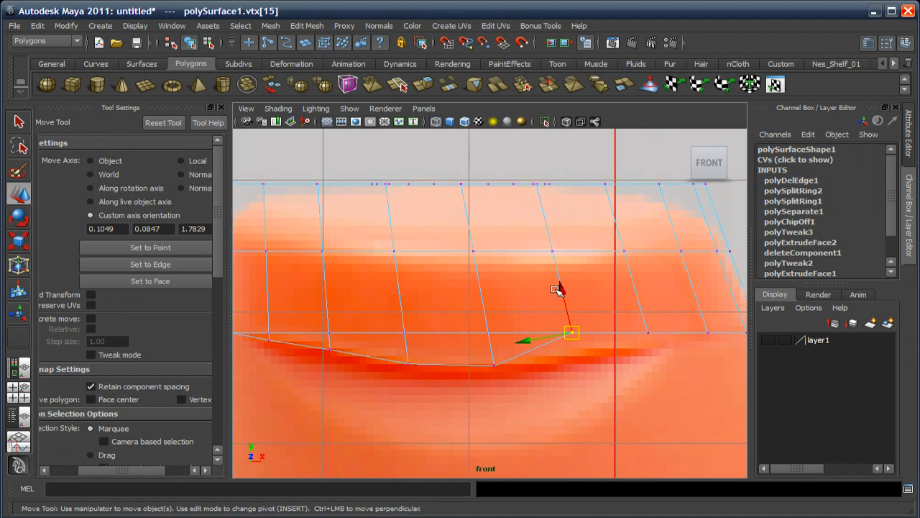
pyautogui.moveTo(562, 289); pyautogui.dragTo(568, 309)
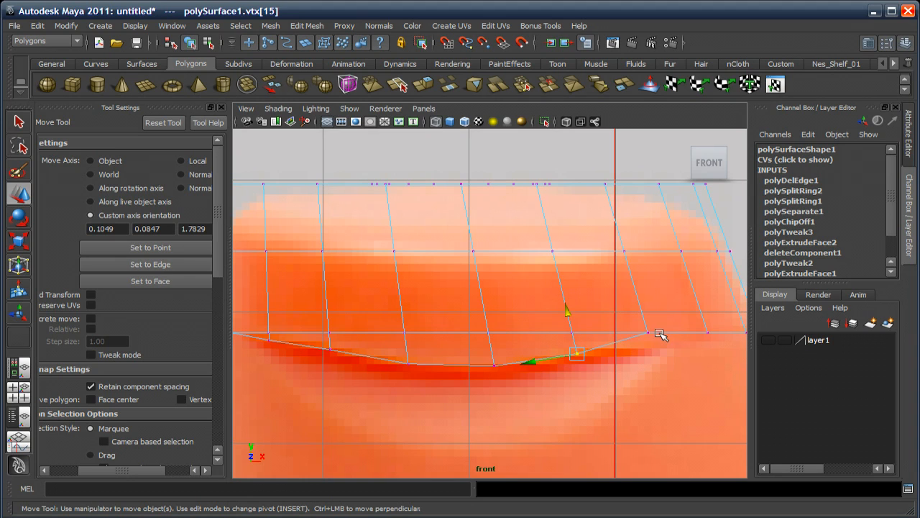
# Lower the sixth curve vertex slightly along its edge to the right end of the crease, after orienting the Move axis to the point above
pyautogui.click(650, 332)
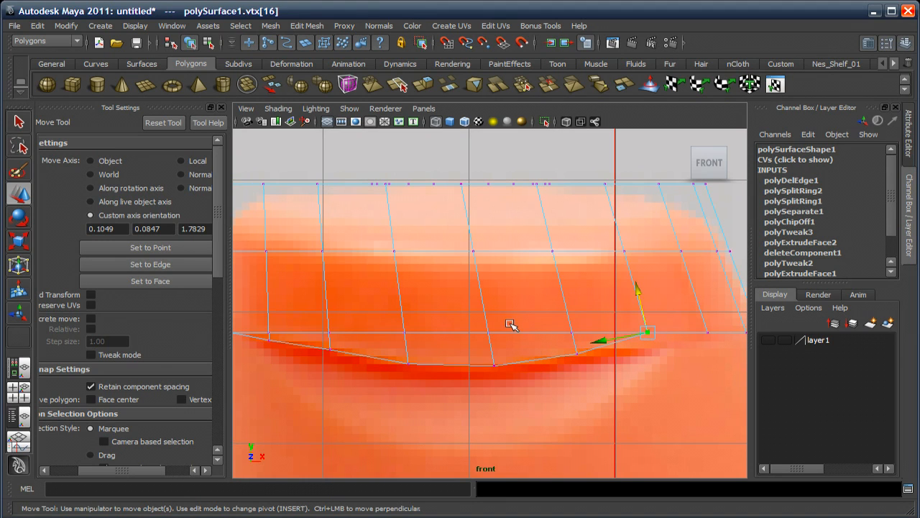
pyautogui.click(149, 249)
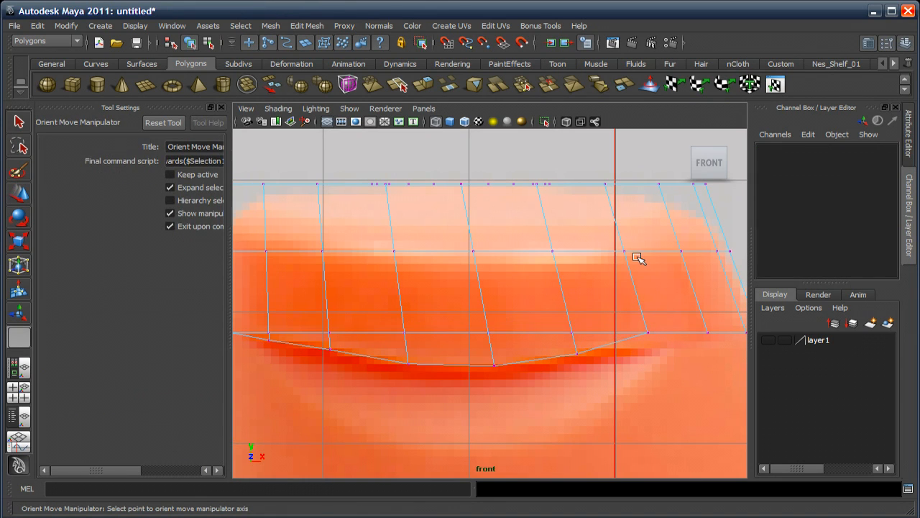
pyautogui.click(636, 288)
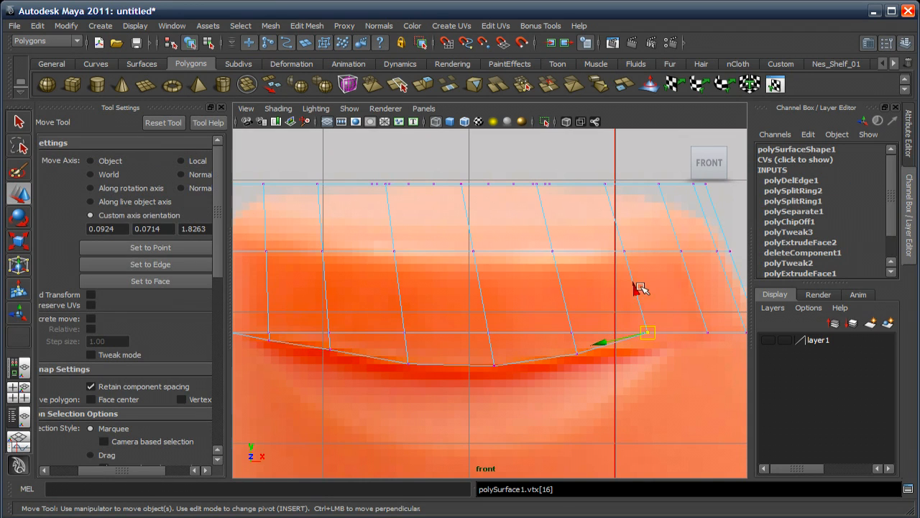
pyautogui.moveTo(635, 291); pyautogui.dragTo(640, 294, button='middle')
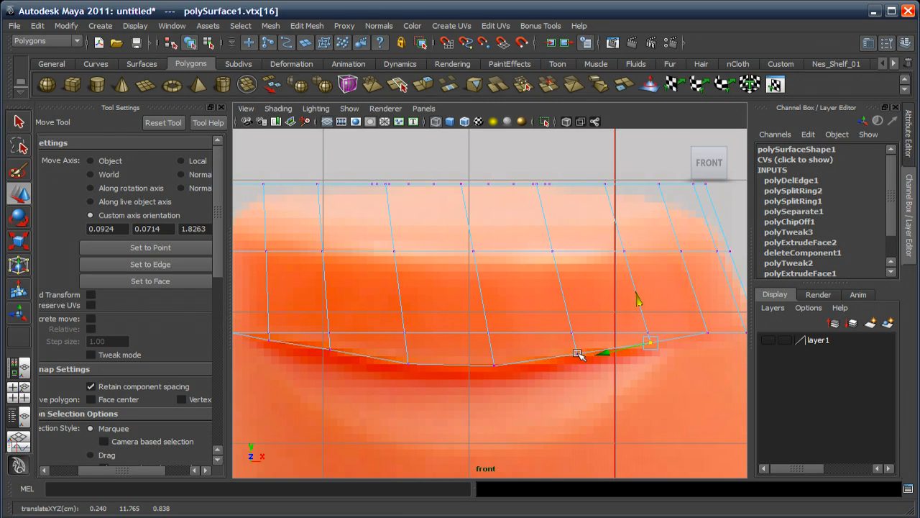
# Reselect the fifth curve vertex, reorient its Move axis along its edge, and nudge it slightly lower to smooth the curve
pyautogui.click(578, 354)
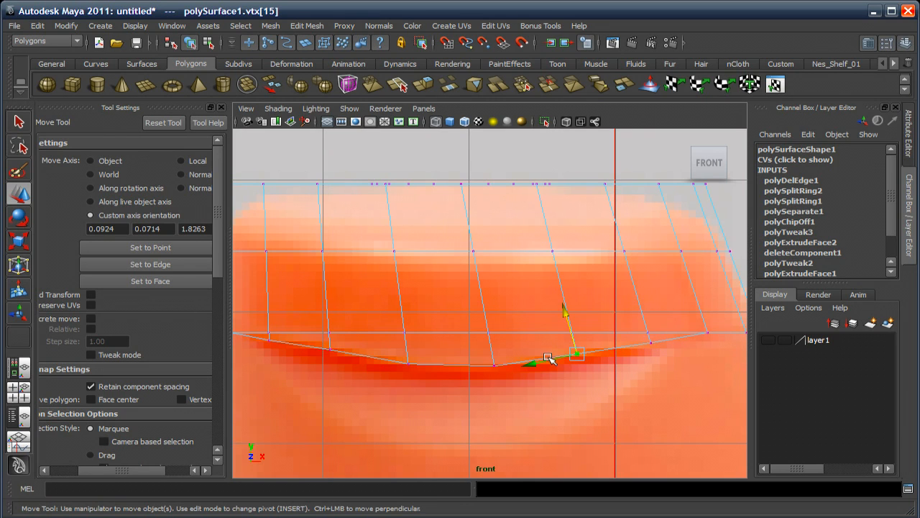
pyautogui.click(163, 264)
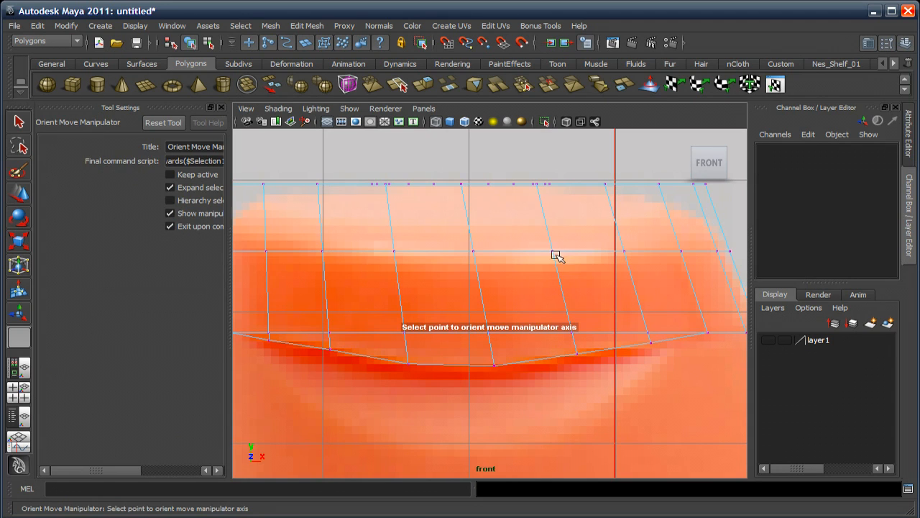
pyautogui.click(565, 309)
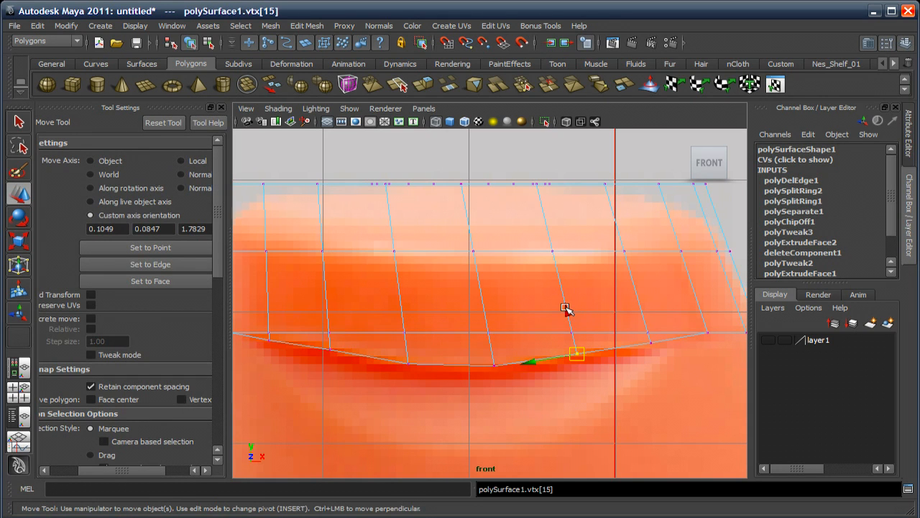
pyautogui.moveTo(565, 308); pyautogui.dragTo(566, 311, button='middle')
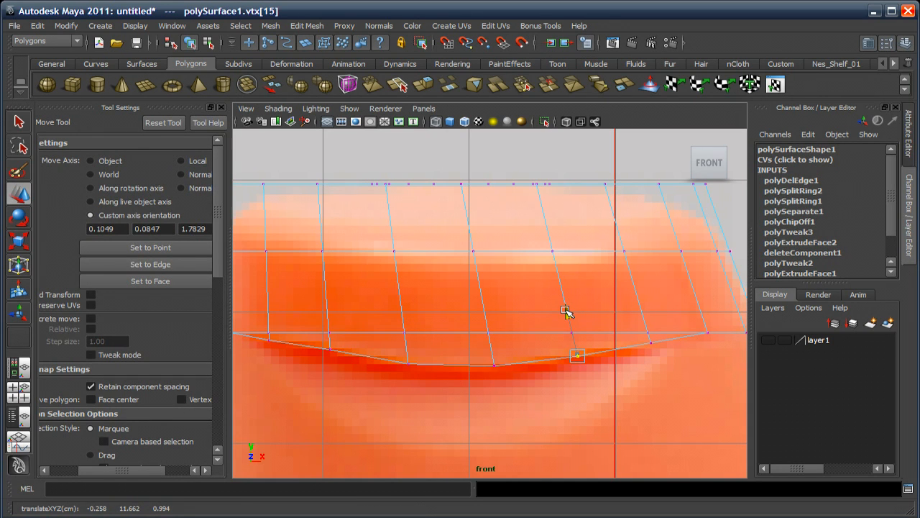
pyautogui.keyDown('alt'); pyautogui.moveTo(460, 322); pyautogui.dragTo(475, 320, button='middle'); pyautogui.keyUp('alt')
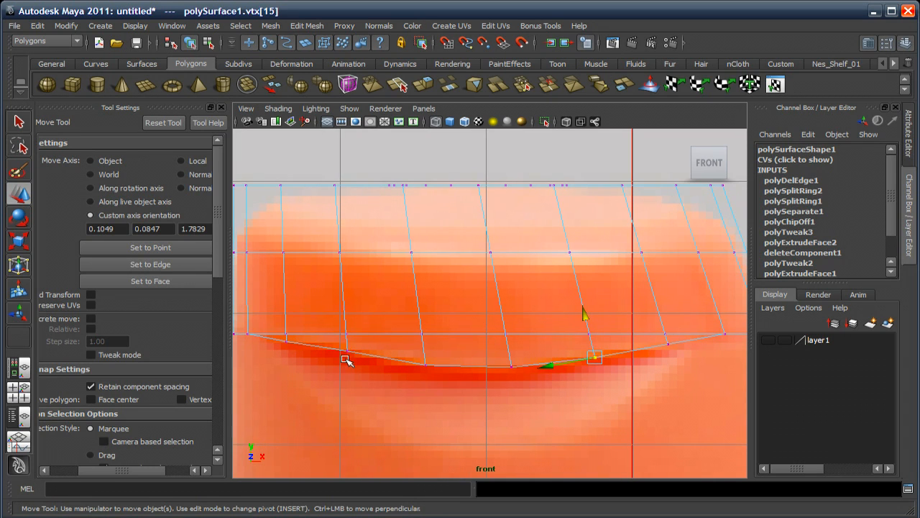
# Nudge the second curve vertex slightly lower along its edge with a reoriented Move axis, and return to the four-view layout
pyautogui.click(347, 351)
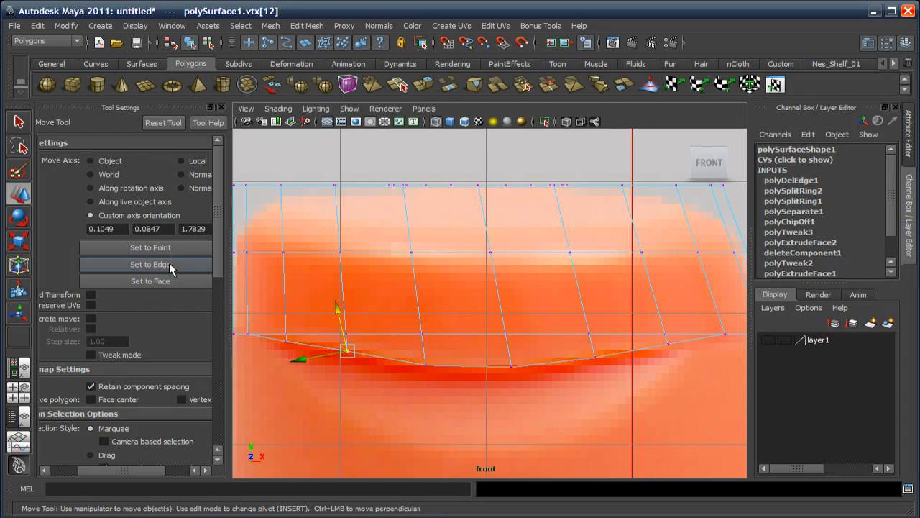
pyautogui.click(160, 264)
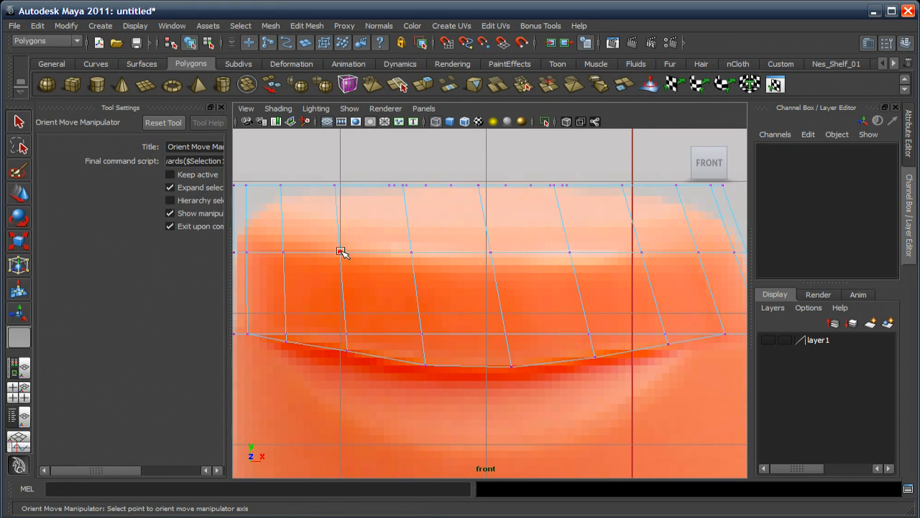
pyautogui.click(341, 251)
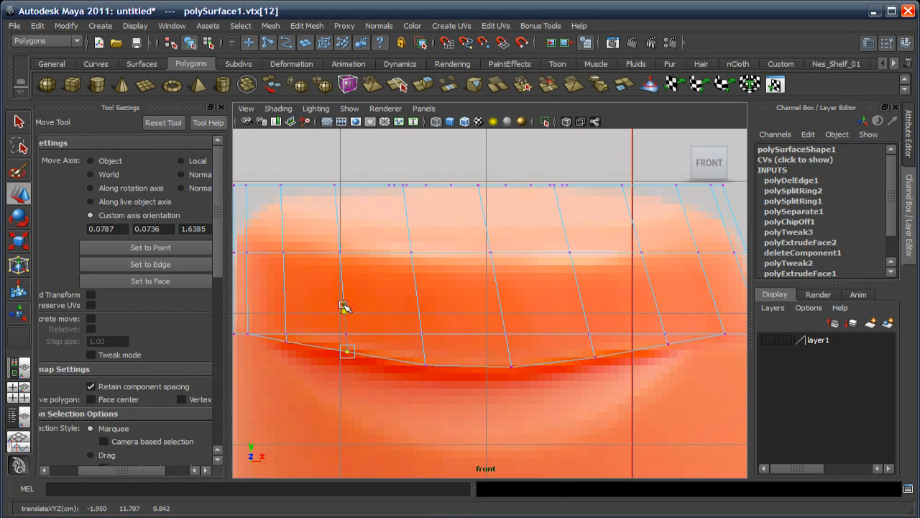
pyautogui.moveTo(343, 304); pyautogui.dragTo(343, 307)
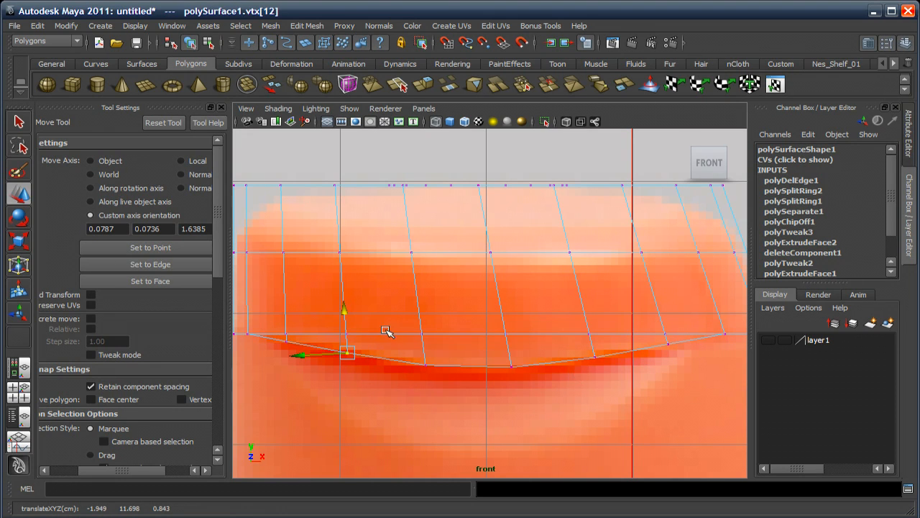
pyautogui.press('space')
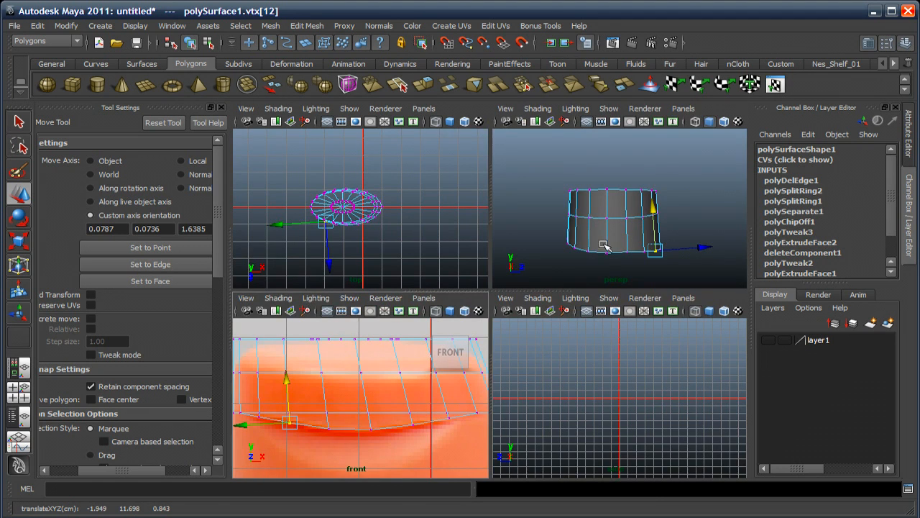
# Select the upper piece's whole bottom border edge loop and extrude it inward to form a thin rim
pyautogui.press('space')
pyautogui.keyDown('alt'); pyautogui.moveTo(630, 286); pyautogui.dragTo(493, 305); pyautogui.keyUp('alt')
pyautogui.moveTo(494, 305); pyautogui.dragTo(497, 276, button='right')
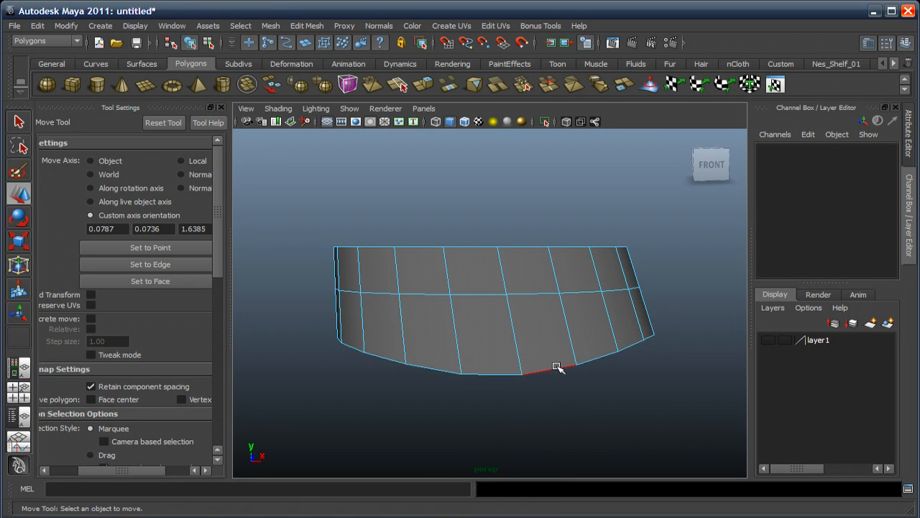
pyautogui.click(556, 367)
pyautogui.doubleClick(565, 359)
pyautogui.moveTo(565, 353)
pyautogui.keyDown('alt'); pyautogui.mouseDown()
pyautogui.moveTo(559, 324)
pyautogui.moveTo(550, 362)
pyautogui.mouseUp(); pyautogui.keyUp('alt')
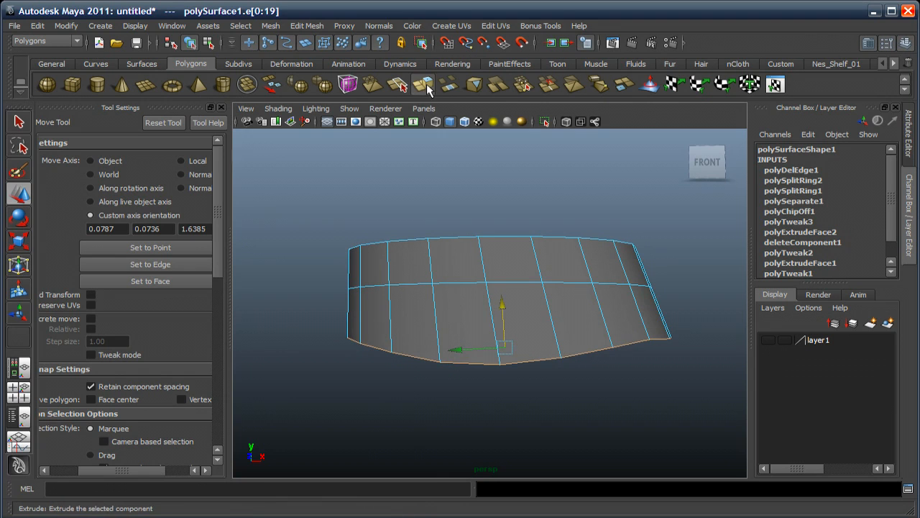
pyautogui.click(424, 84)
pyautogui.keyDown('alt'); pyautogui.moveTo(483, 220); pyautogui.dragTo(481, 292); pyautogui.keyUp('alt')
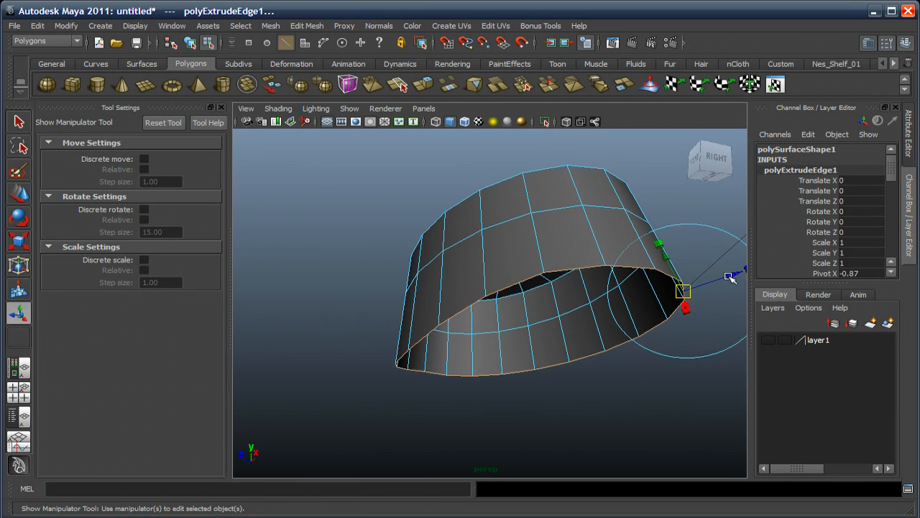
pyautogui.moveTo(731, 276); pyautogui.dragTo(715, 284)
pyautogui.keyDown('alt'); pyautogui.moveTo(528, 319); pyautogui.dragTo(579, 325); pyautogui.keyUp('alt')
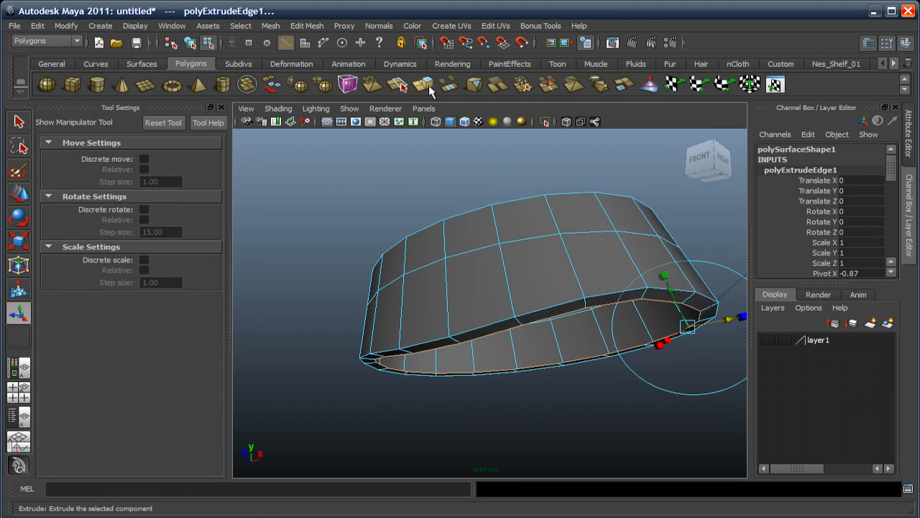
# Extrude the rim's inner edge loop upward inside the upper piece to form an inner wall
pyautogui.click(428, 84)
pyautogui.keyDown('alt'); pyautogui.moveTo(633, 287); pyautogui.dragTo(649, 312); pyautogui.keyUp('alt')
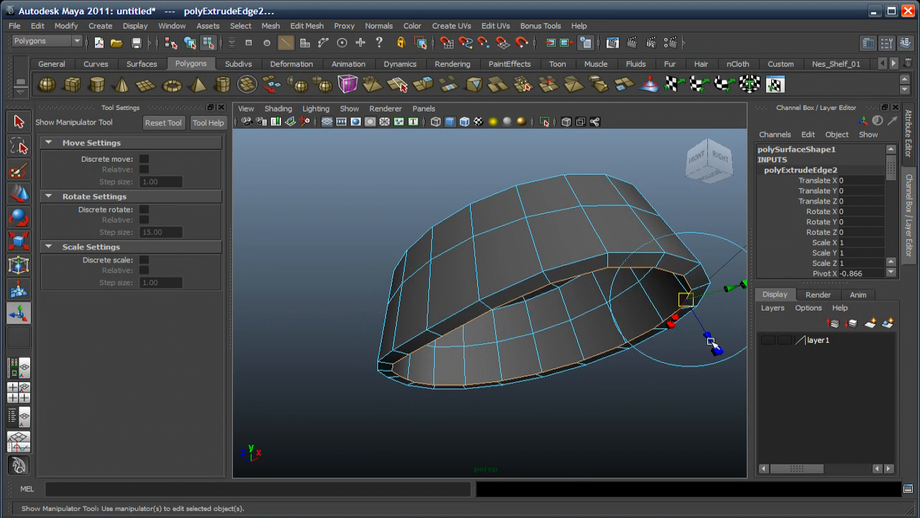
pyautogui.moveTo(712, 344); pyautogui.dragTo(642, 252)
pyautogui.keyDown('alt'); pyautogui.moveTo(602, 314); pyautogui.dragTo(552, 335); pyautogui.keyUp('alt')
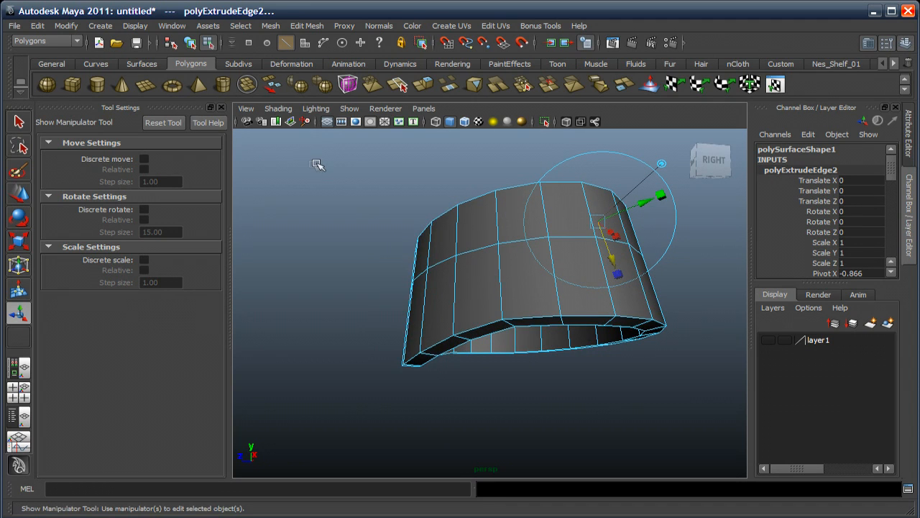
# Insert edge loops close to the bottom rim's edges on the outer wall, the underside and the inner wall
pyautogui.click(306, 26)
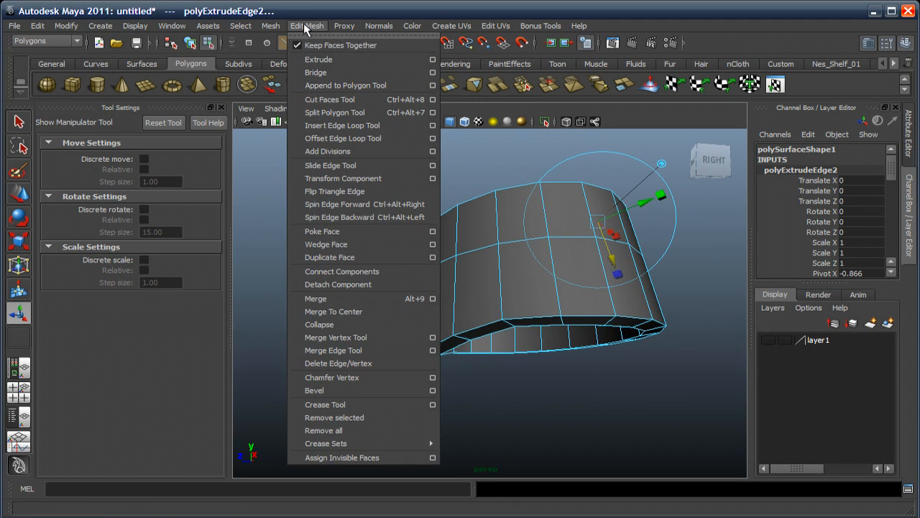
pyautogui.click(329, 125)
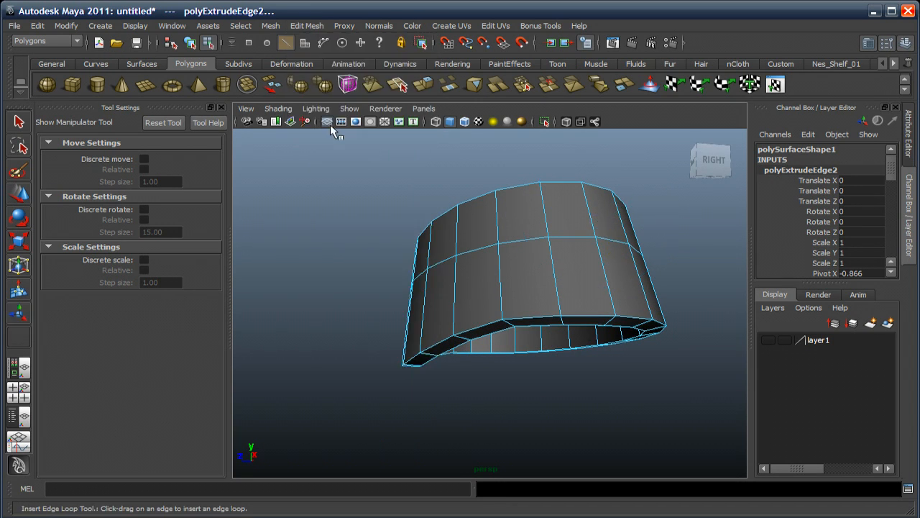
pyautogui.keyDown('alt'); pyautogui.moveTo(551, 225); pyautogui.dragTo(547, 243, button='right'); pyautogui.keyUp('alt')
pyautogui.keyDown('alt'); pyautogui.moveTo(566, 286); pyautogui.dragTo(578, 354); pyautogui.keyUp('alt')
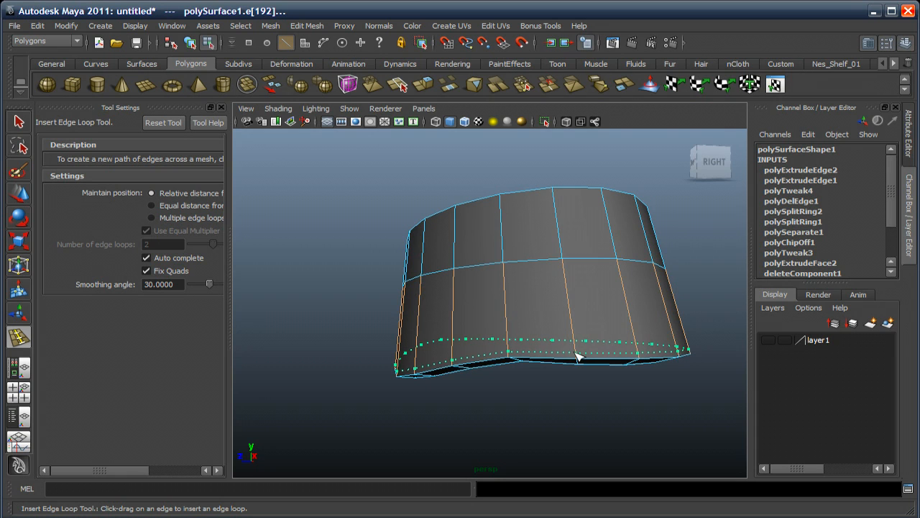
pyautogui.moveTo(578, 353); pyautogui.dragTo(534, 216)
pyautogui.keyDown('alt'); pyautogui.moveTo(534, 216); pyautogui.dragTo(544, 254, button='right'); pyautogui.keyUp('alt')
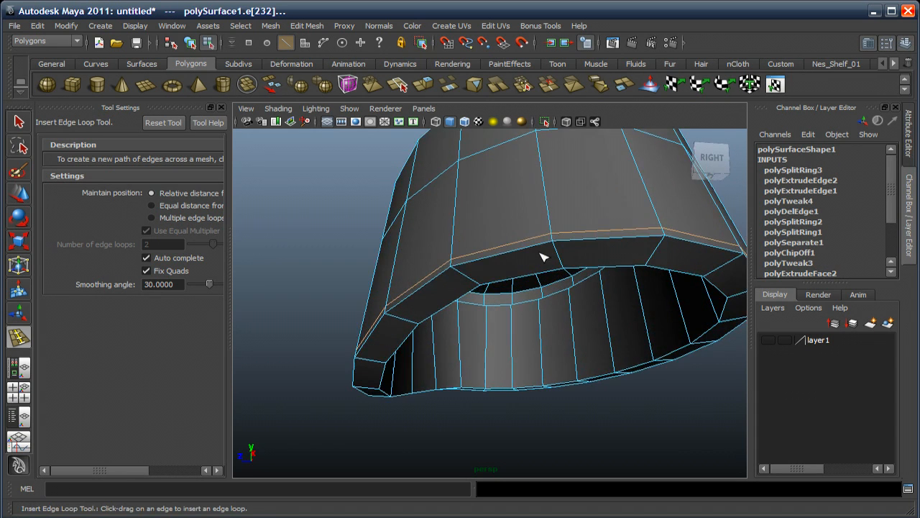
pyautogui.moveTo(558, 253); pyautogui.dragTo(558, 346)
pyautogui.moveTo(545, 392)
pyautogui.mouseDown()
pyautogui.moveTo(549, 409)
pyautogui.moveTo(551, 401)
pyautogui.moveTo(522, 386)
pyautogui.moveTo(554, 395)
pyautogui.mouseUp()
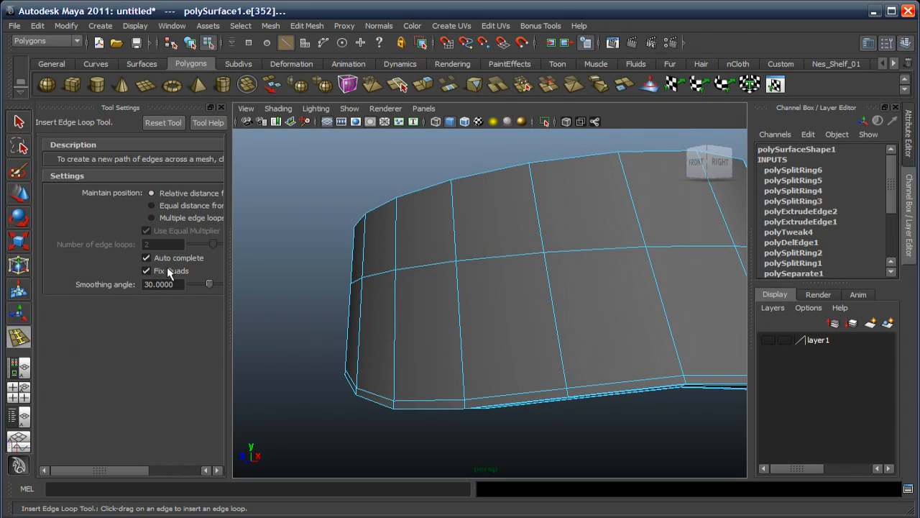
# Return the upper piece to object mode and inspect its form with smooth mesh preview
pyautogui.click(19, 123)
pyautogui.rightClick(507, 289)
pyautogui.moveTo(508, 289); pyautogui.dragTo(544, 267, button='right')
pyautogui.press('3')
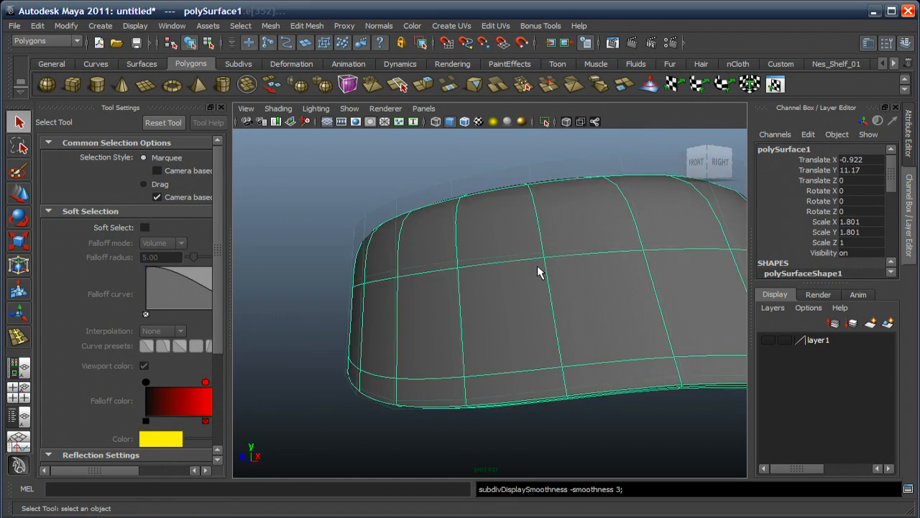
pyautogui.press('f')
pyautogui.click(566, 403)
pyautogui.keyDown('alt'); pyautogui.moveTo(566, 403); pyautogui.dragTo(528, 387); pyautogui.keyUp('alt')
pyautogui.click(548, 344)
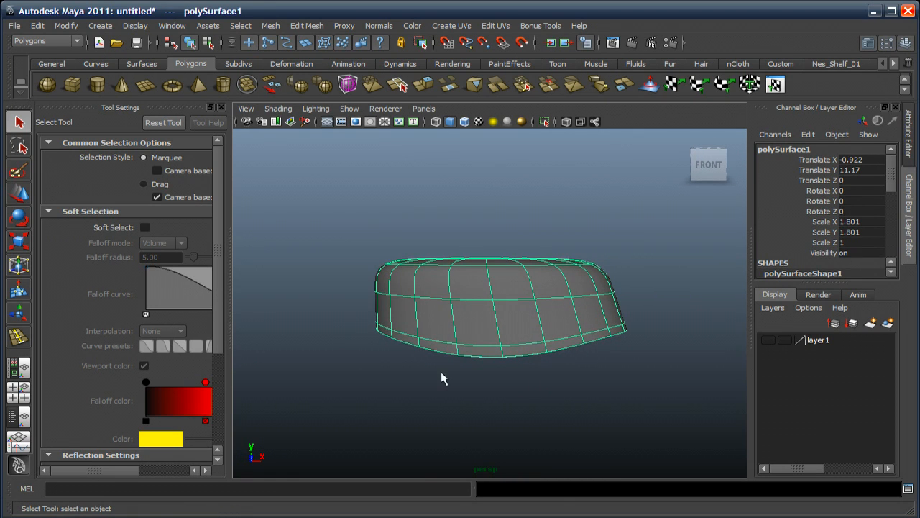
# Compare the smoothed piece with the reference in an enlarged front view, and restore its unsmoothed display
pyautogui.press('space')
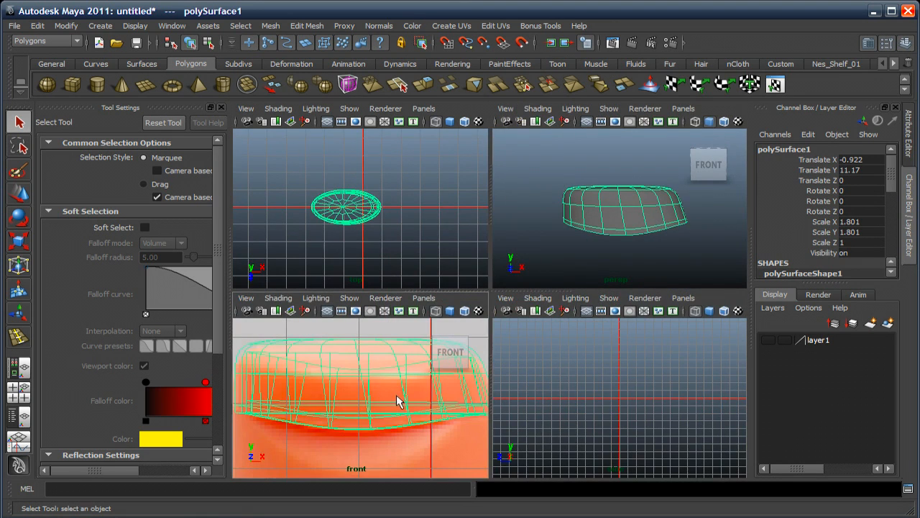
pyautogui.press('space')
pyautogui.keyDown('alt'); pyautogui.moveTo(425, 401); pyautogui.dragTo(425, 360, button='right'); pyautogui.keyUp('alt')
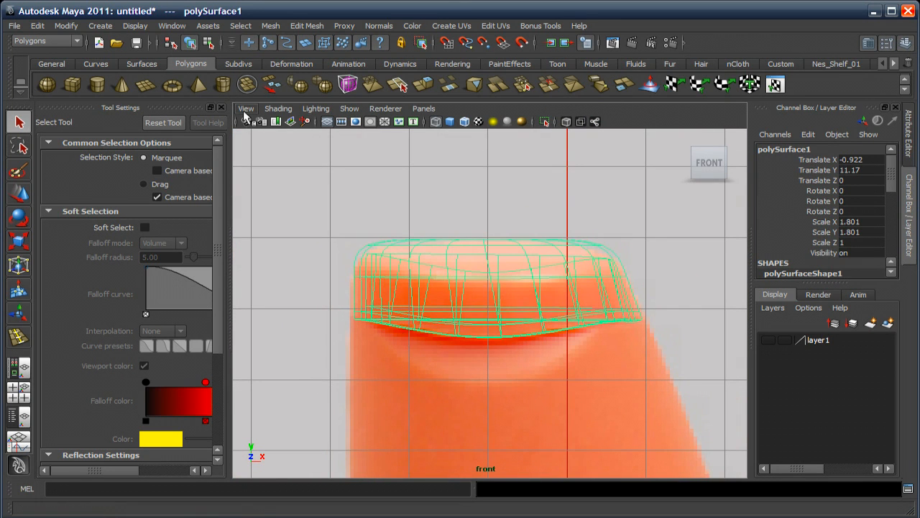
pyautogui.click(221, 107)
pyautogui.keyDown('alt'); pyautogui.moveTo(353, 346); pyautogui.dragTo(355, 318, button='right'); pyautogui.keyUp('alt')
pyautogui.keyDown('alt'); pyautogui.moveTo(366, 337); pyautogui.dragTo(370, 329, button='middle'); pyautogui.keyUp('alt')
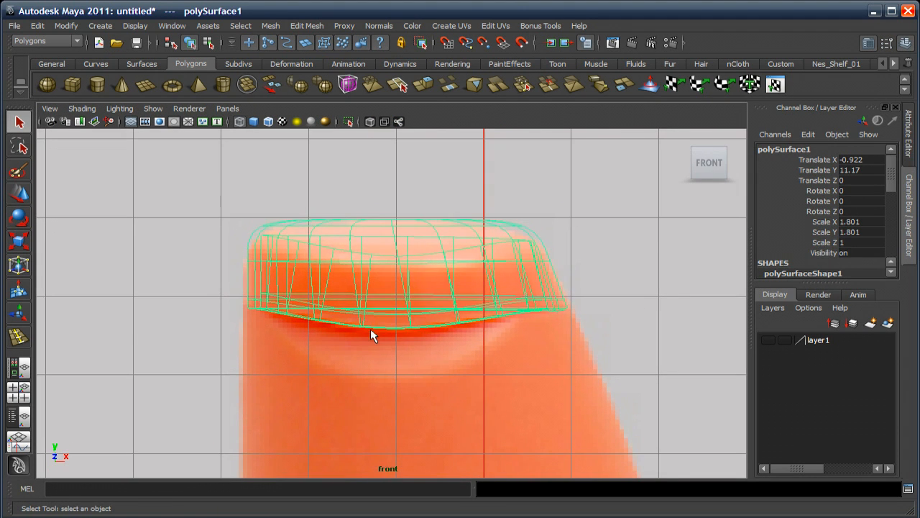
pyautogui.press('1')
pyautogui.keyDown('alt'); pyautogui.moveTo(379, 330); pyautogui.dragTo(416, 338, button='right'); pyautogui.keyUp('alt')
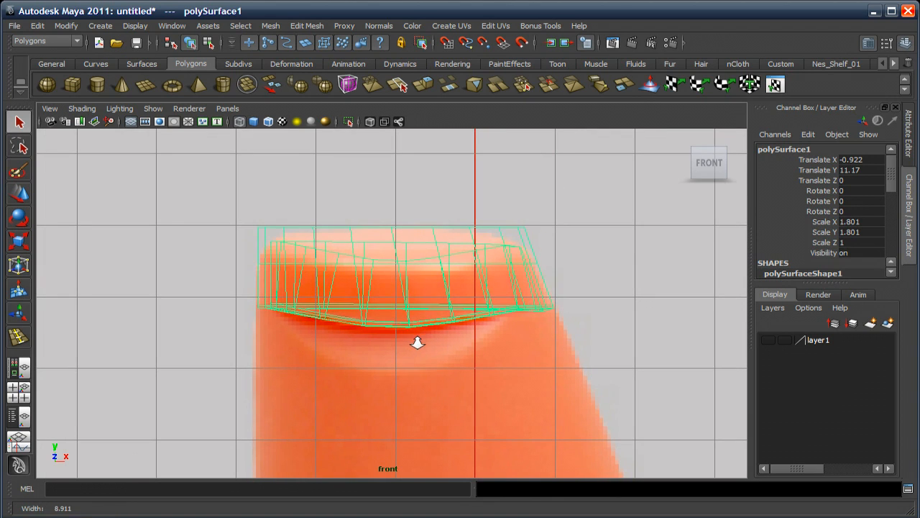
# Show layer1 and remove the lower piece, polySurface2, from that layer
pyautogui.click(769, 340)
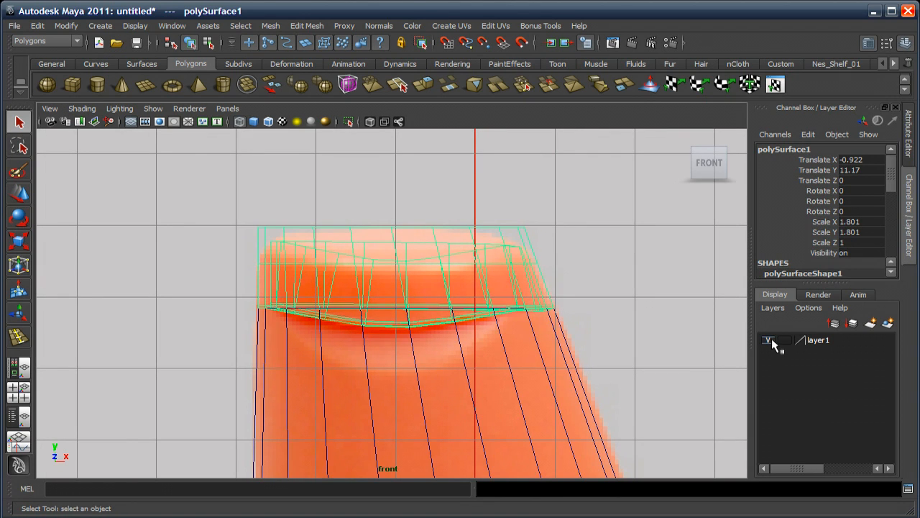
pyautogui.click(575, 380)
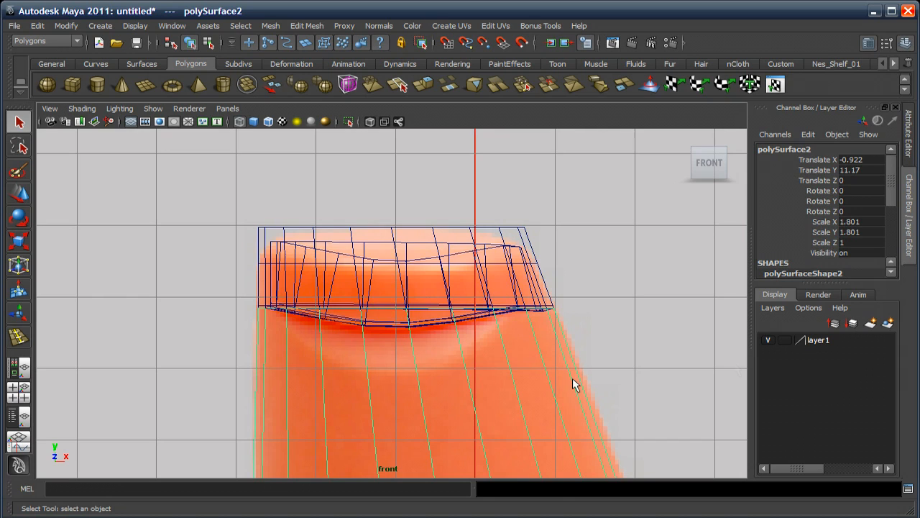
pyautogui.rightClick(769, 343)
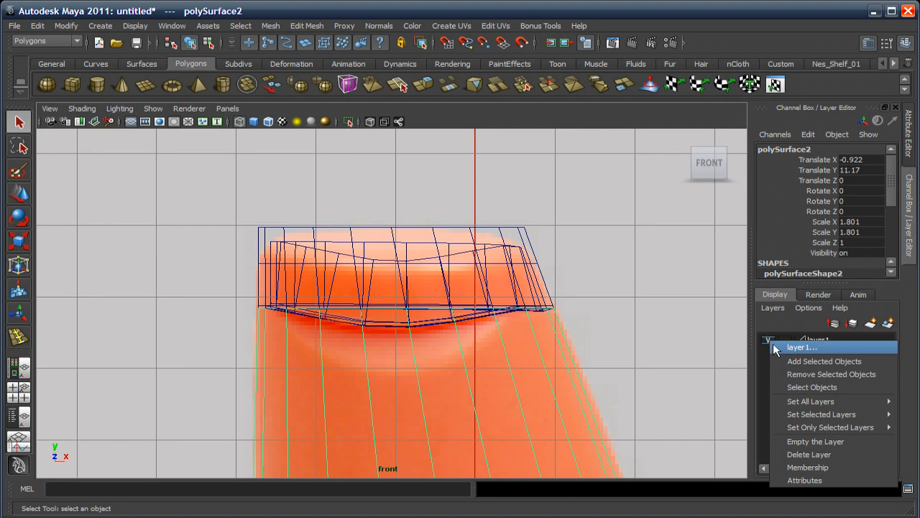
pyautogui.click(793, 375)
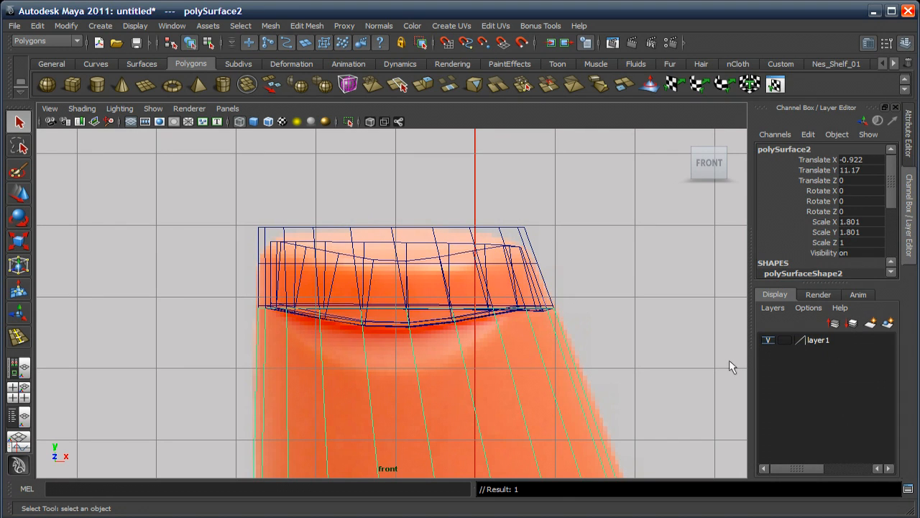
# Add the upper piece, polySurface1, to layer1 and hide the layer
pyautogui.click(541, 275)
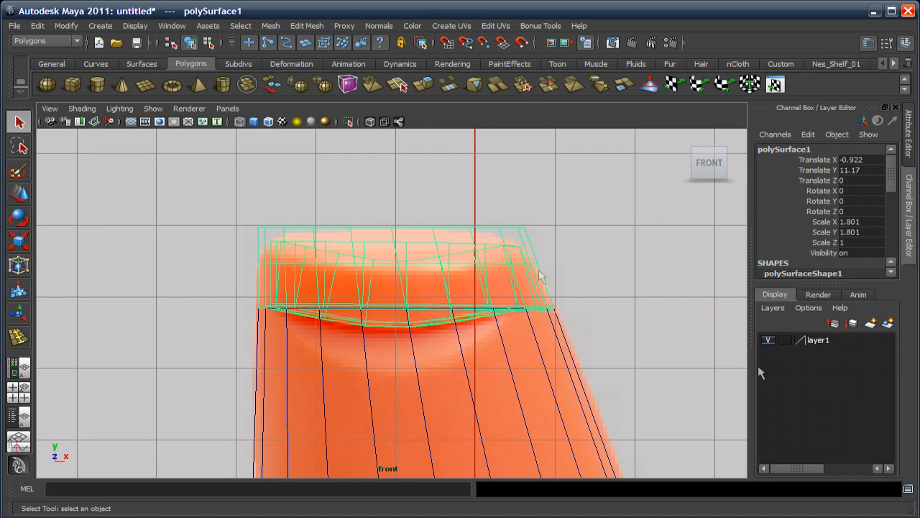
pyautogui.rightClick(771, 343)
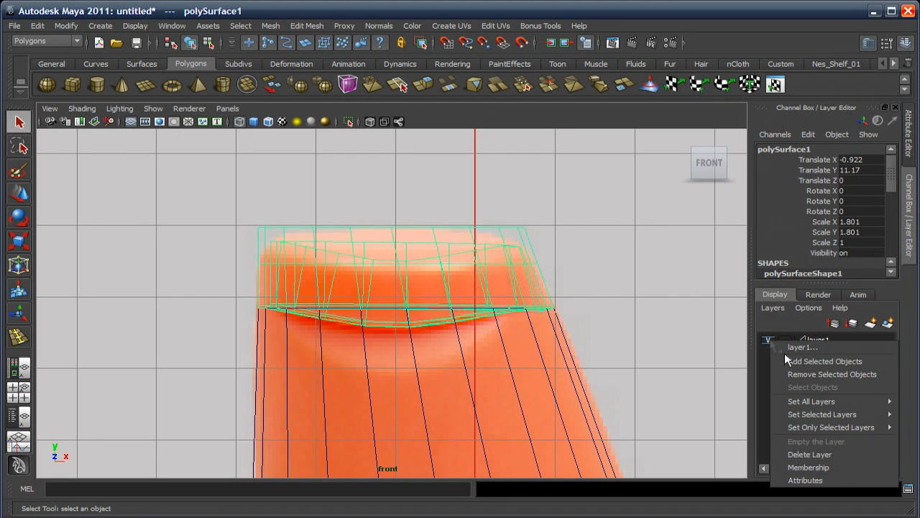
pyautogui.click(792, 362)
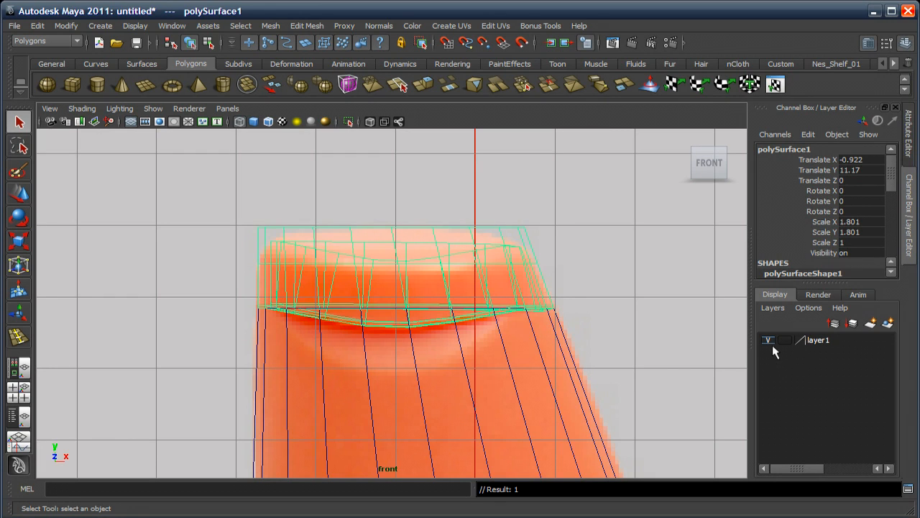
pyautogui.click(769, 340)
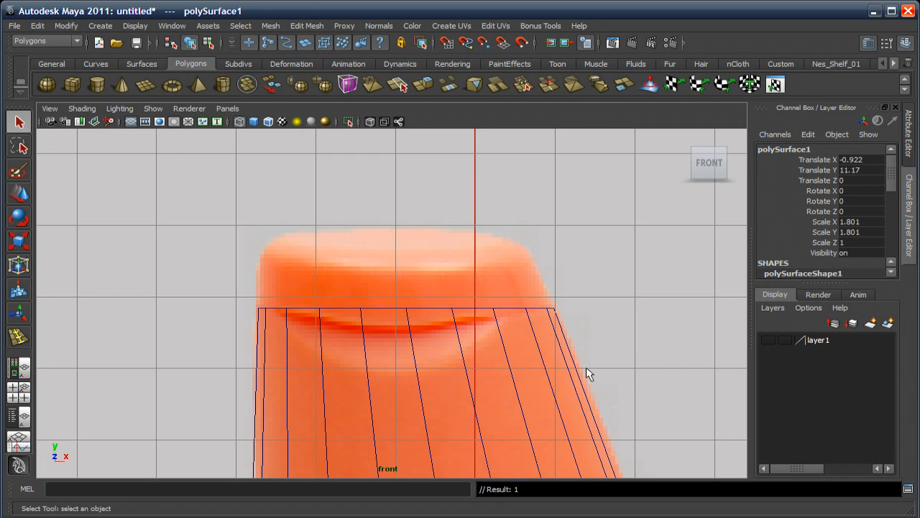
# Select the lower piece in the front view and switch it to vertex editing
pyautogui.click(460, 351)
pyautogui.keyDown('alt'); pyautogui.moveTo(462, 352); pyautogui.dragTo(468, 290, button='middle'); pyautogui.keyUp('alt')
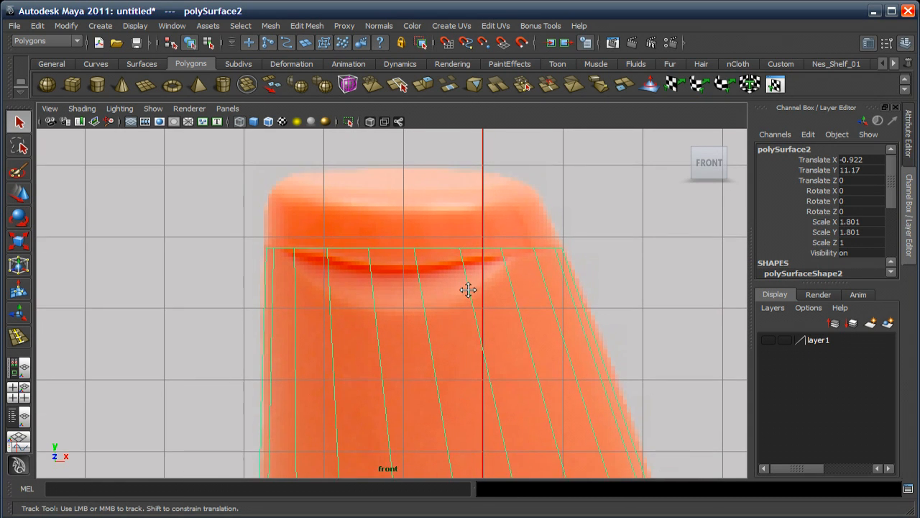
pyautogui.moveTo(468, 290)
pyautogui.keyDown('alt'); pyautogui.mouseDown(button='right')
pyautogui.moveTo(470, 300)
pyautogui.moveTo(468, 273)
pyautogui.mouseUp(button='right'); pyautogui.keyUp('alt')
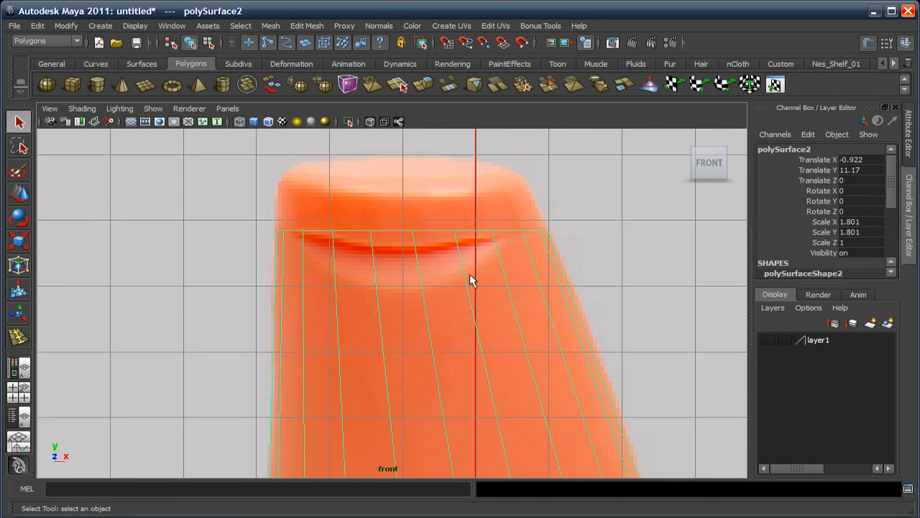
pyautogui.keyDown('alt'); pyautogui.moveTo(470, 280); pyautogui.dragTo(472, 257, button='middle'); pyautogui.keyUp('alt')
pyautogui.keyDown('alt'); pyautogui.moveTo(473, 257); pyautogui.dragTo(467, 284, button='right'); pyautogui.keyUp('alt')
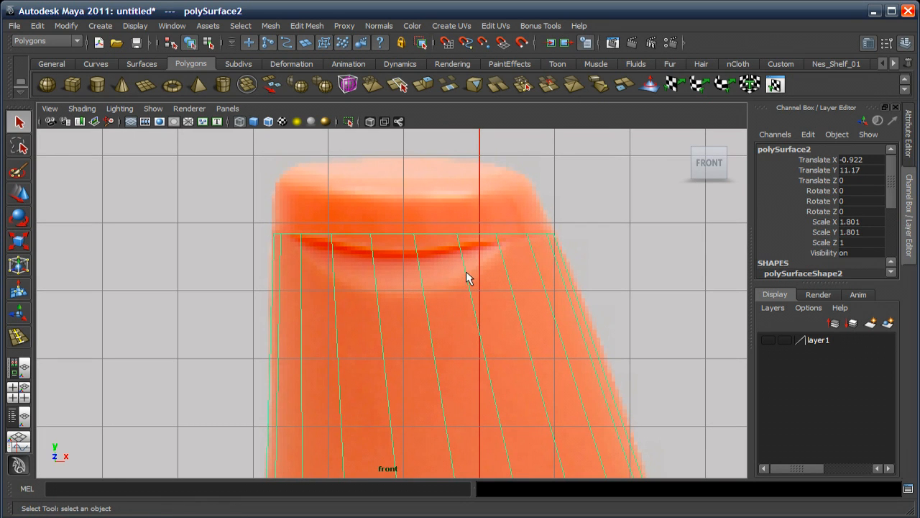
pyautogui.rightClick(467, 274)
pyautogui.click(417, 271)
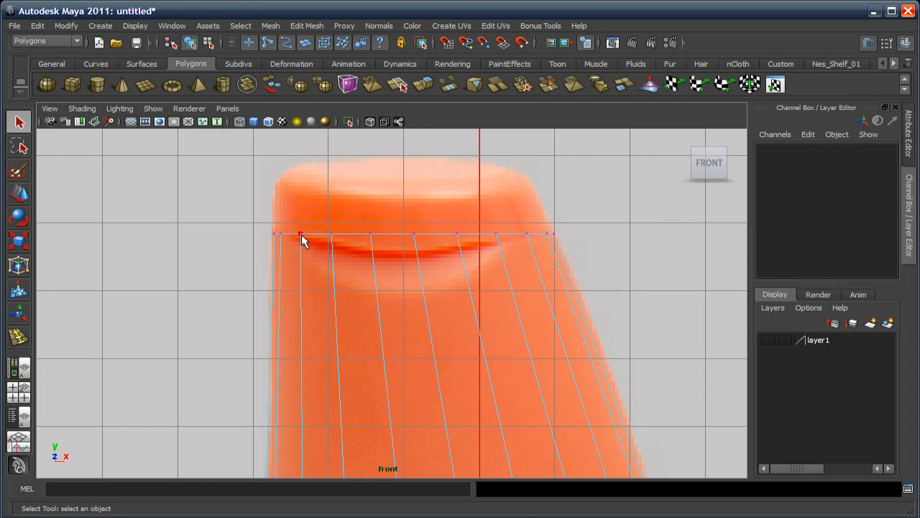
# Orient the Move axis of the lower piece's third top-edge vertex to the point below and lower it to the crease's left end
pyautogui.click(301, 234)
pyautogui.keyDown('alt'); pyautogui.moveTo(324, 269); pyautogui.dragTo(341, 287, button='middle'); pyautogui.keyUp('alt')
pyautogui.doubleClick(18, 195)
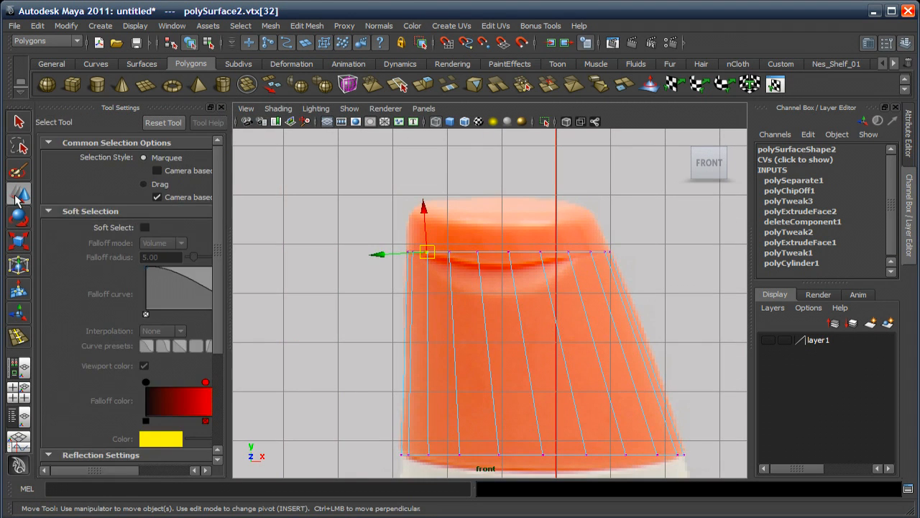
pyautogui.keyDown('alt'); pyautogui.moveTo(361, 222); pyautogui.dragTo(373, 283, button='right'); pyautogui.keyUp('alt')
pyautogui.keyDown('alt'); pyautogui.moveTo(374, 283); pyautogui.dragTo(382, 300, button='middle'); pyautogui.keyUp('alt')
pyautogui.keyDown('alt'); pyautogui.moveTo(378, 232); pyautogui.dragTo(380, 286, button='right'); pyautogui.keyUp('alt')
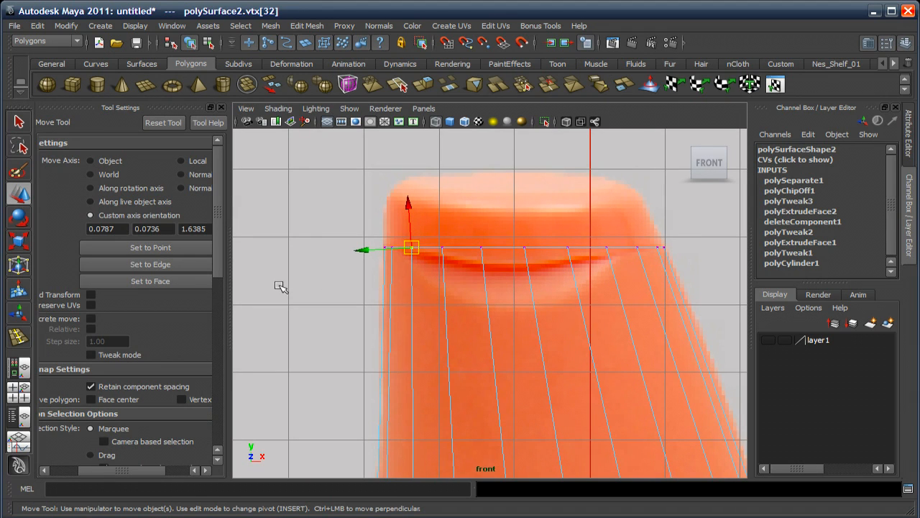
pyautogui.click(156, 245)
pyautogui.moveTo(435, 338)
pyautogui.keyDown('alt'); pyautogui.mouseDown(button='middle')
pyautogui.moveTo(432, 254)
pyautogui.moveTo(429, 349)
pyautogui.mouseUp(button='middle'); pyautogui.keyUp('alt')
pyautogui.click(408, 438)
pyautogui.keyDown('alt'); pyautogui.moveTo(422, 266); pyautogui.dragTo(419, 290, button='right'); pyautogui.keyUp('alt')
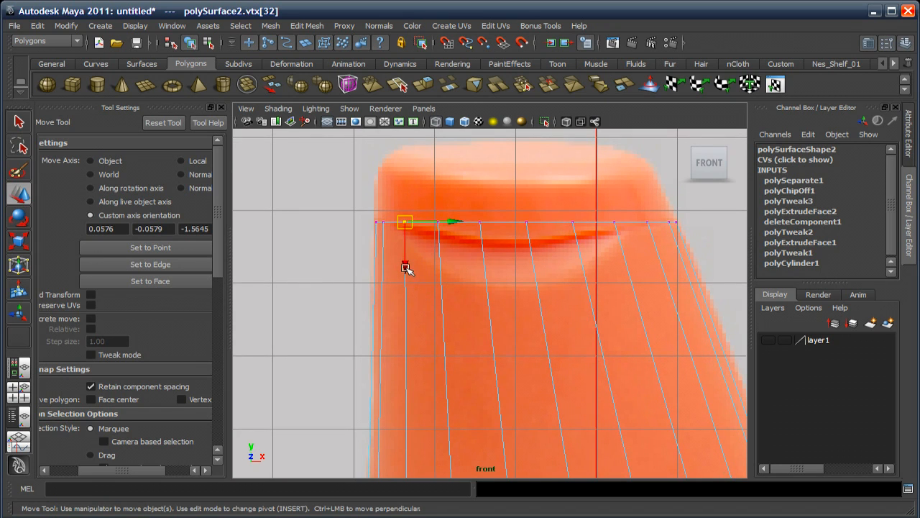
pyautogui.moveTo(406, 268); pyautogui.dragTo(407, 284)
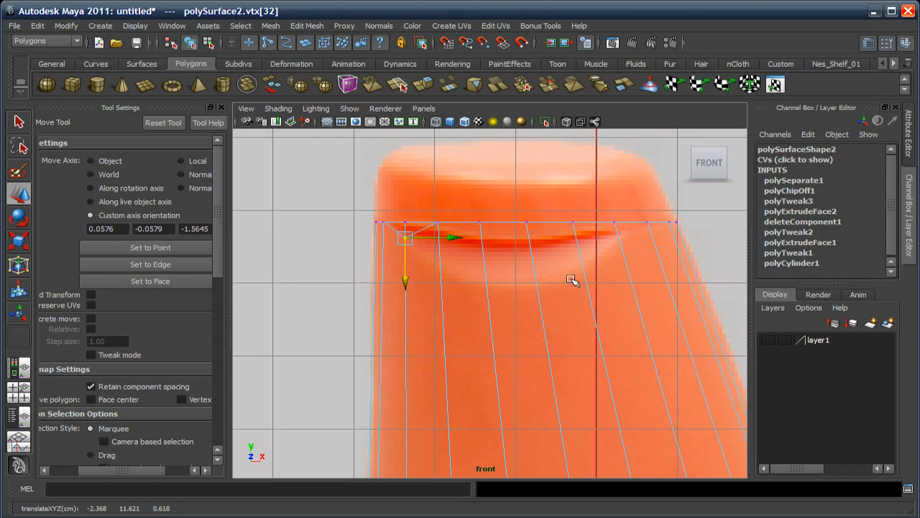
# Orient the Move axis of the lower piece's fourth top-edge vertex to the point below and lower it to about Y 11.27
pyautogui.click(437, 221)
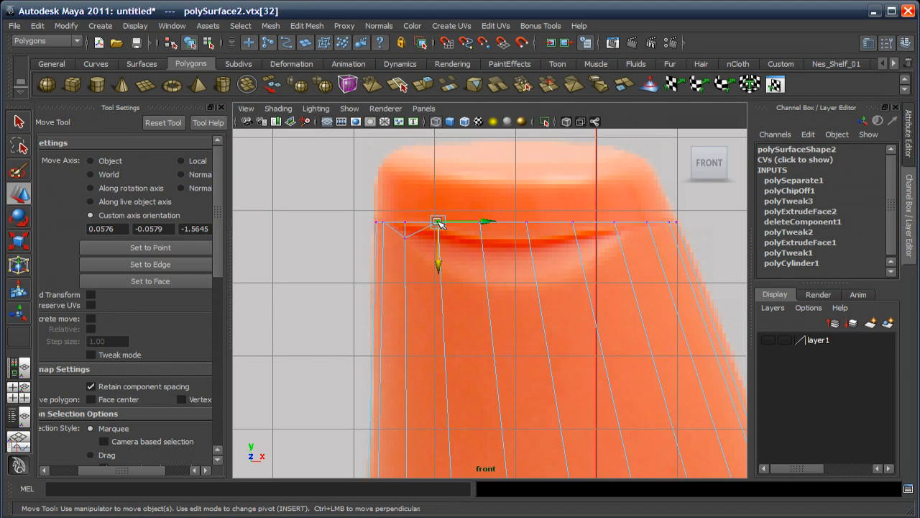
pyautogui.click(151, 246)
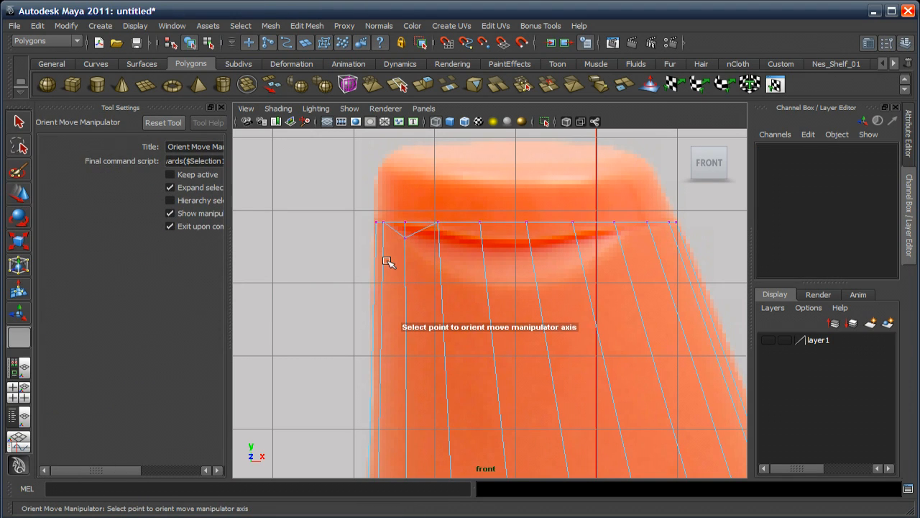
pyautogui.keyDown('alt'); pyautogui.moveTo(509, 295); pyautogui.dragTo(473, 252, button='middle'); pyautogui.keyUp('alt')
pyautogui.scroll(-1, 484, 295)
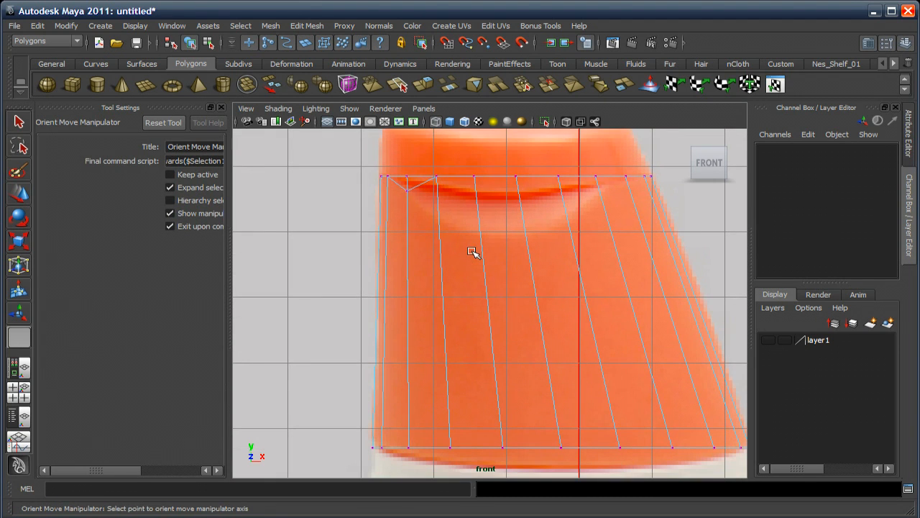
pyautogui.click(451, 446)
pyautogui.keyDown('alt'); pyautogui.moveTo(443, 252); pyautogui.dragTo(443, 256, button='middle'); pyautogui.keyUp('alt')
pyautogui.moveTo(442, 227); pyautogui.dragTo(442, 264)
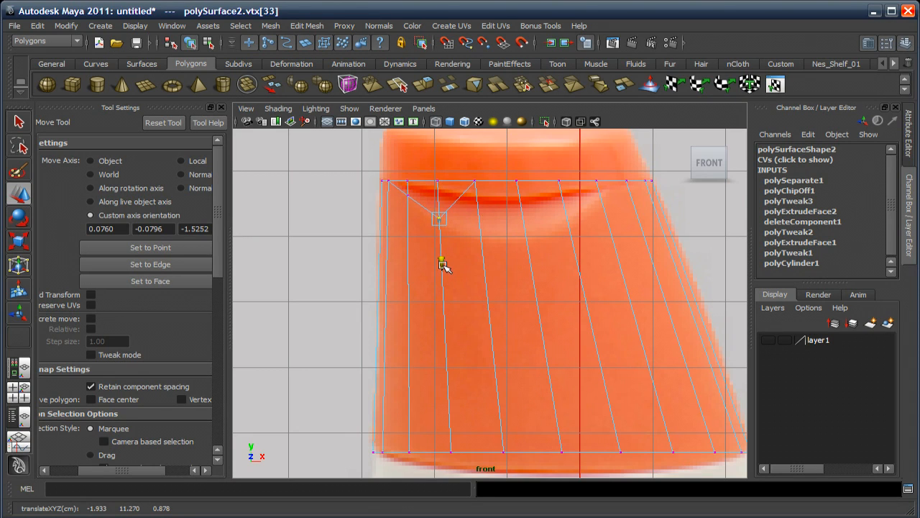
# Align the fifth top-edge vertex's Move axis to its matching bottom point and slide it down to about Y 11.00, at the indent's lower edge
pyautogui.click(475, 181)
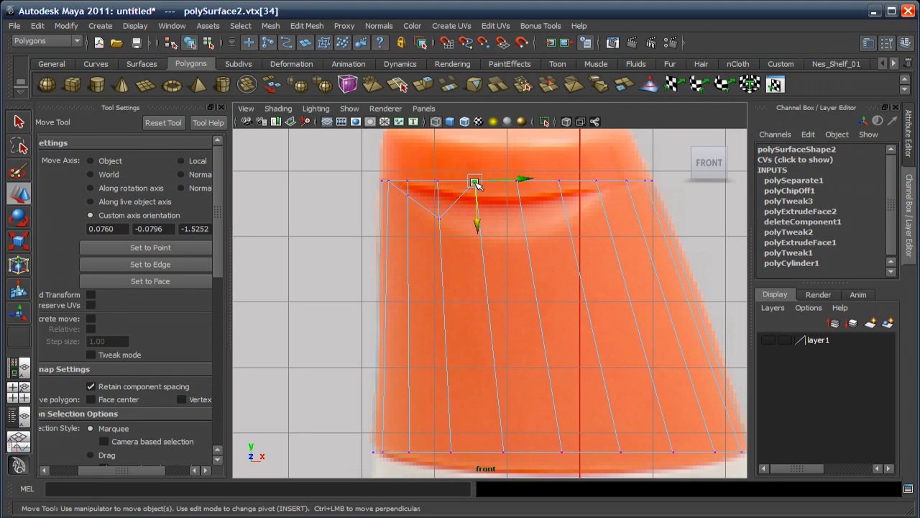
pyautogui.click(140, 247)
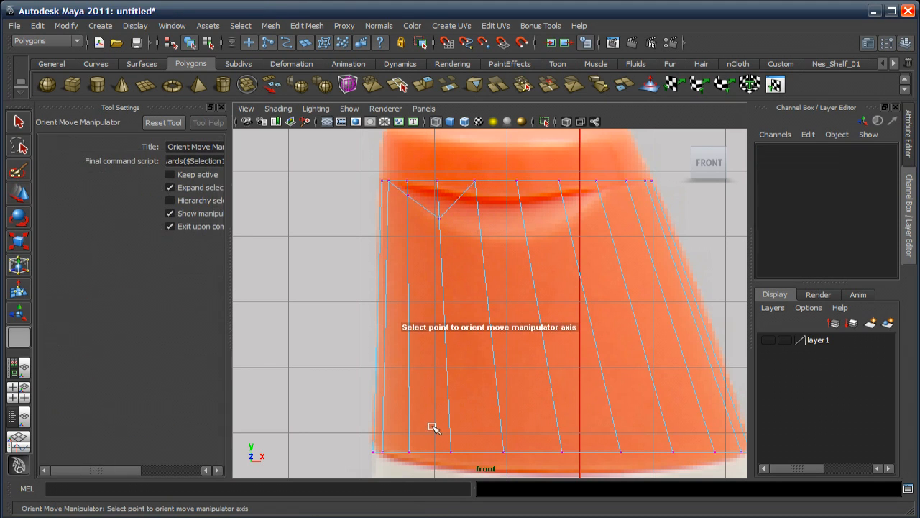
pyautogui.click(503, 451)
pyautogui.moveTo(478, 223); pyautogui.dragTo(483, 278)
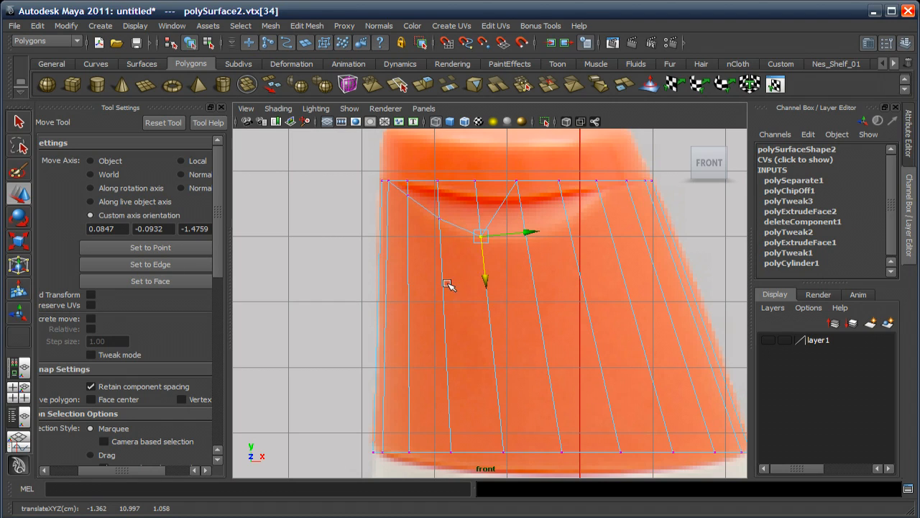
# Set the sixth top-edge vertex's Move axis toward its bottom point and lower it level with the fifth, about Y 11.00
pyautogui.click(518, 180)
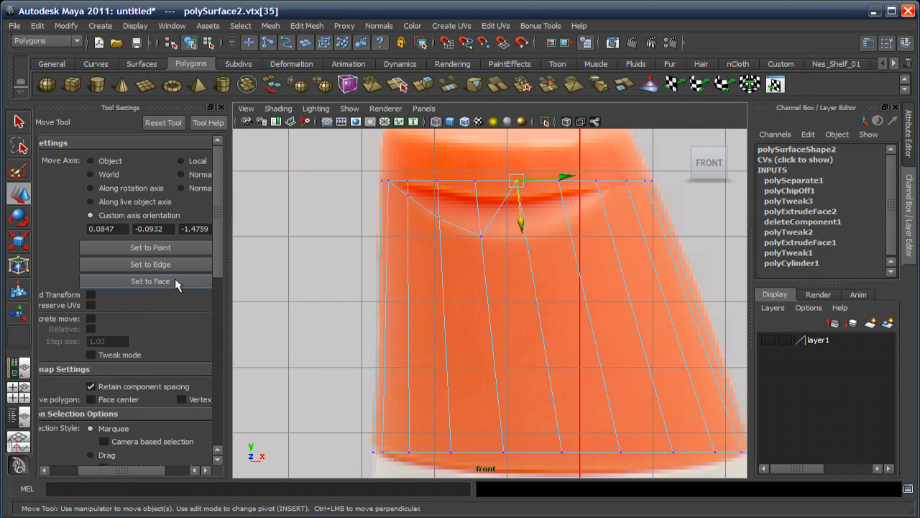
pyautogui.click(166, 249)
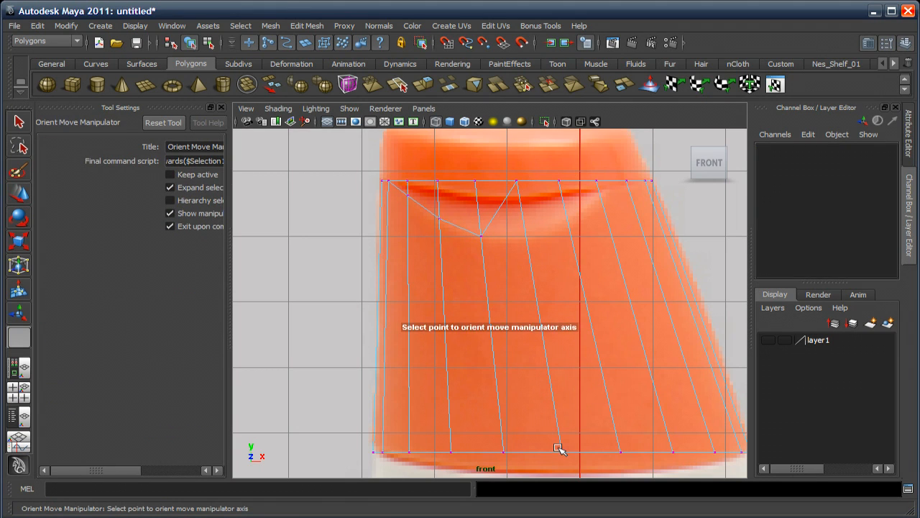
pyautogui.click(560, 451)
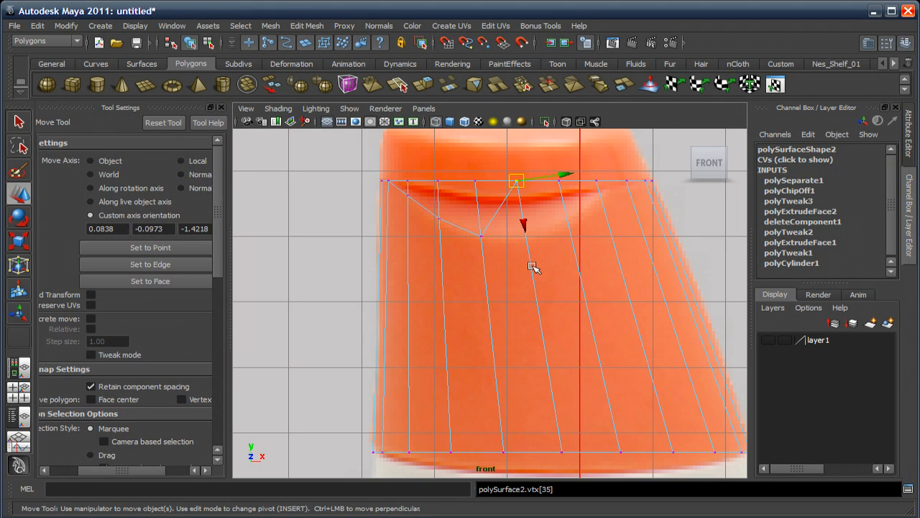
pyautogui.moveTo(524, 224); pyautogui.dragTo(534, 279)
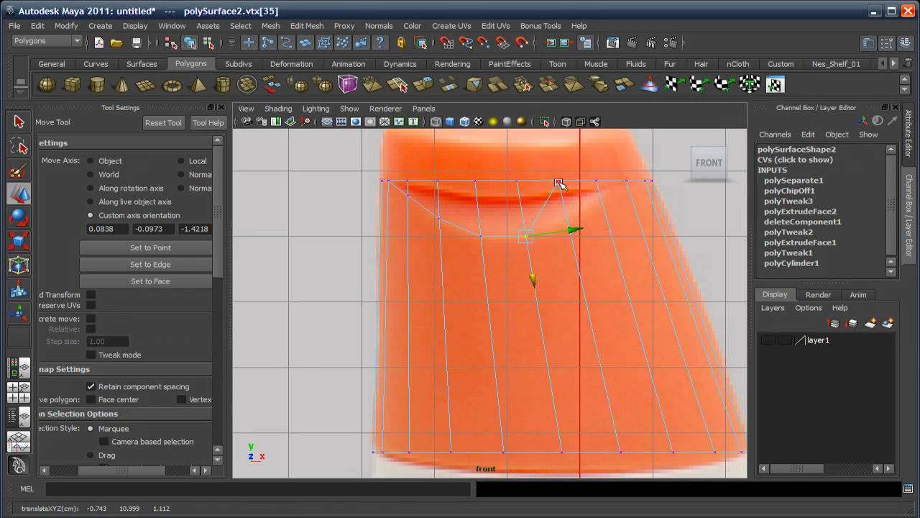
# Orient the seventh top-edge vertex's Move axis to the point below and lower it along its edge to about Y 11.24
pyautogui.click(560, 181)
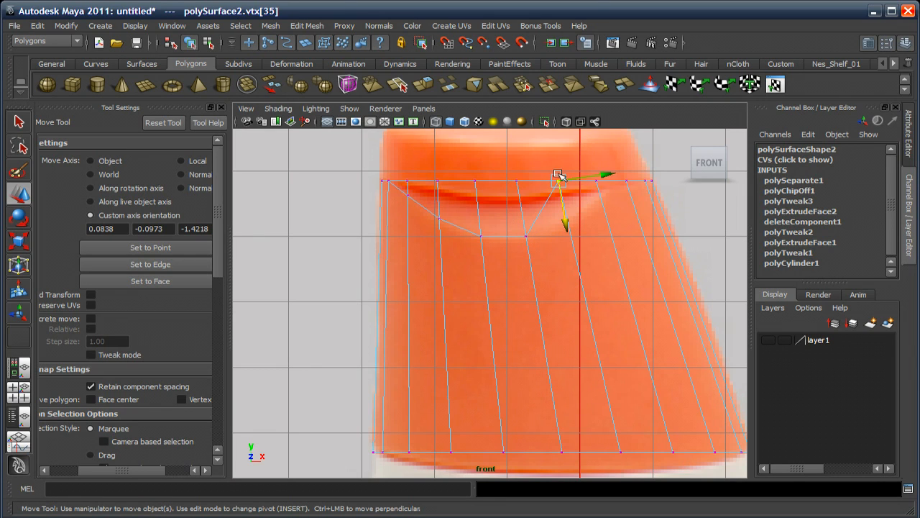
pyautogui.click(157, 248)
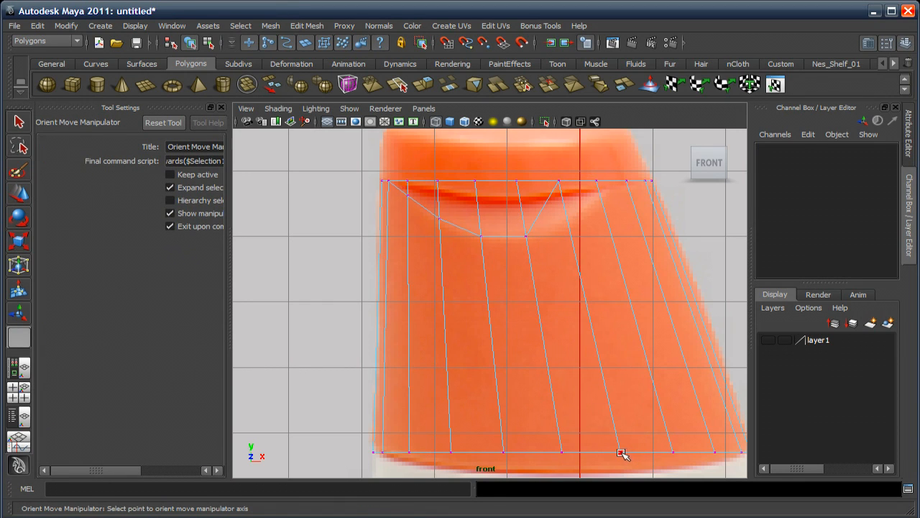
pyautogui.click(622, 454)
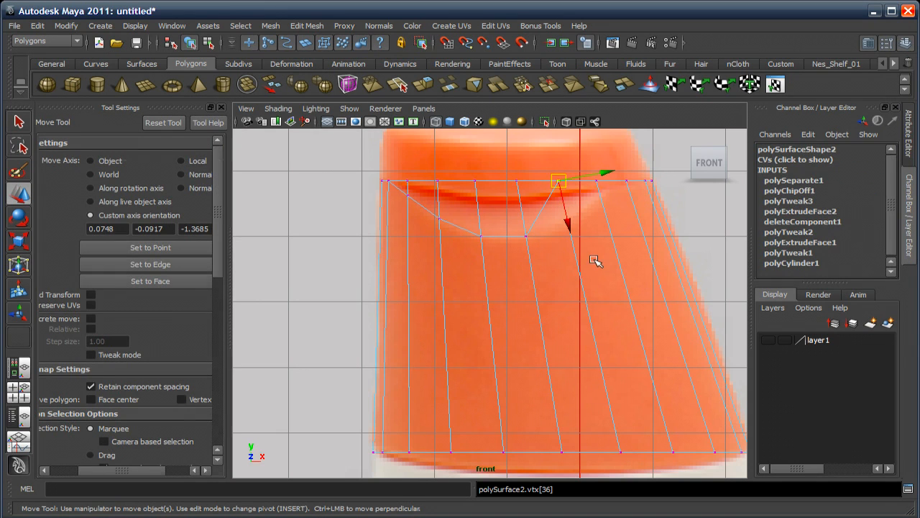
pyautogui.click(569, 224)
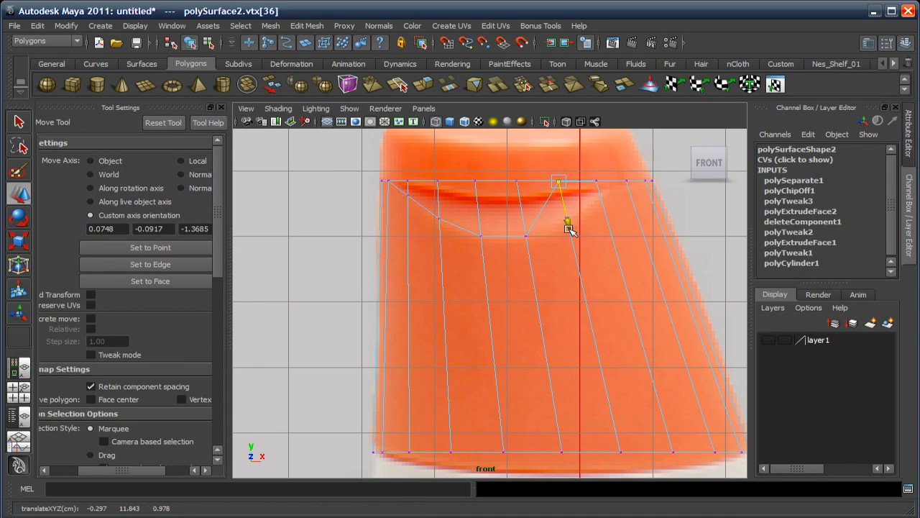
pyautogui.moveTo(568, 230); pyautogui.dragTo(577, 263)
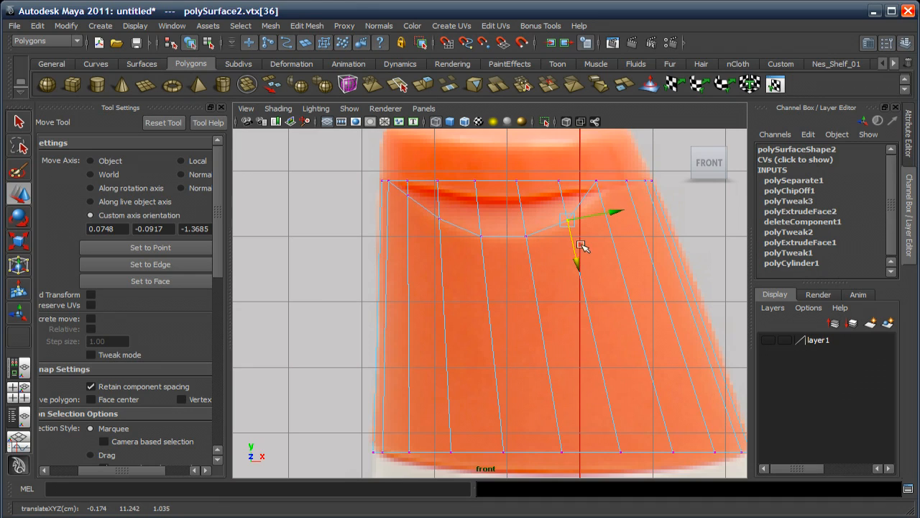
# Orient the eighth top-edge vertex's Move axis to the point below and lower it to the curve's right end, about Y 11.56
pyautogui.click(596, 182)
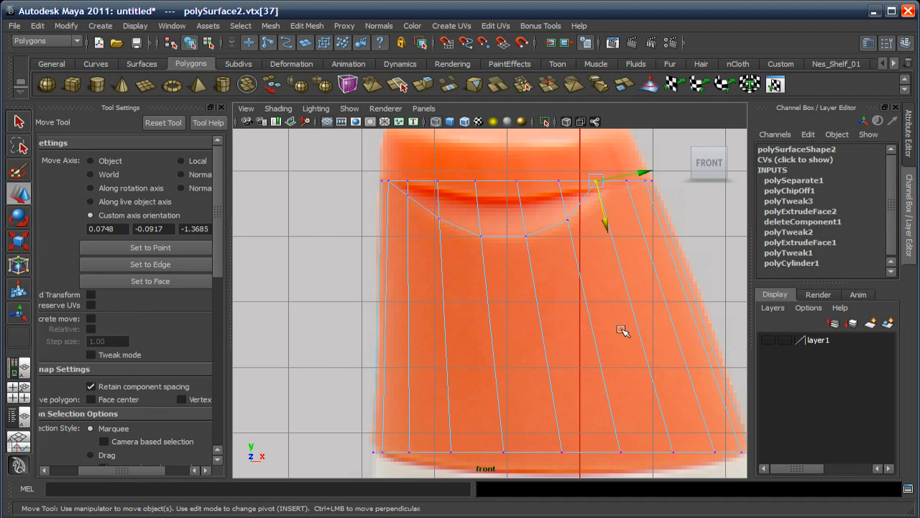
pyautogui.click(157, 246)
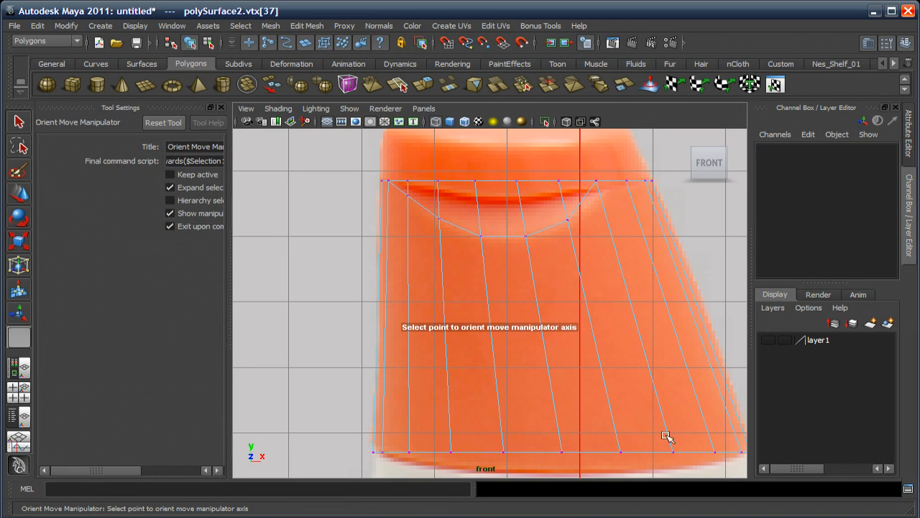
pyautogui.click(672, 452)
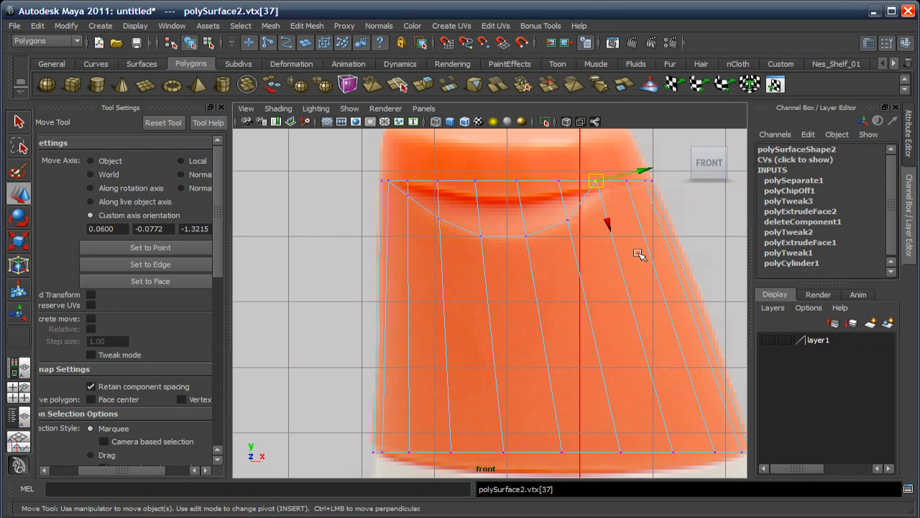
pyautogui.moveTo(609, 223); pyautogui.dragTo(613, 240)
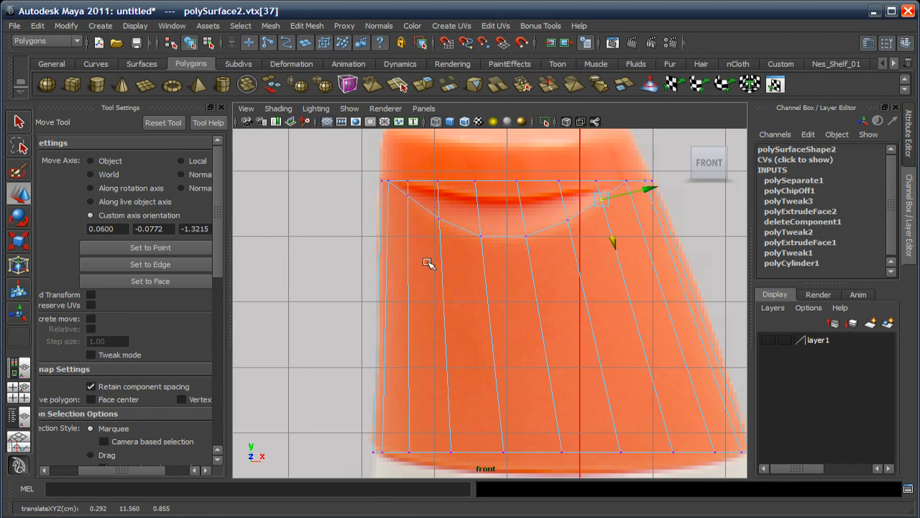
# Reorient the Move axis of the third top-edge vertex to its bottom point and nudge the vertex slightly down its edge
pyautogui.keyDown('alt'); pyautogui.moveTo(432, 266); pyautogui.dragTo(436, 272, button='middle'); pyautogui.keyUp('alt')
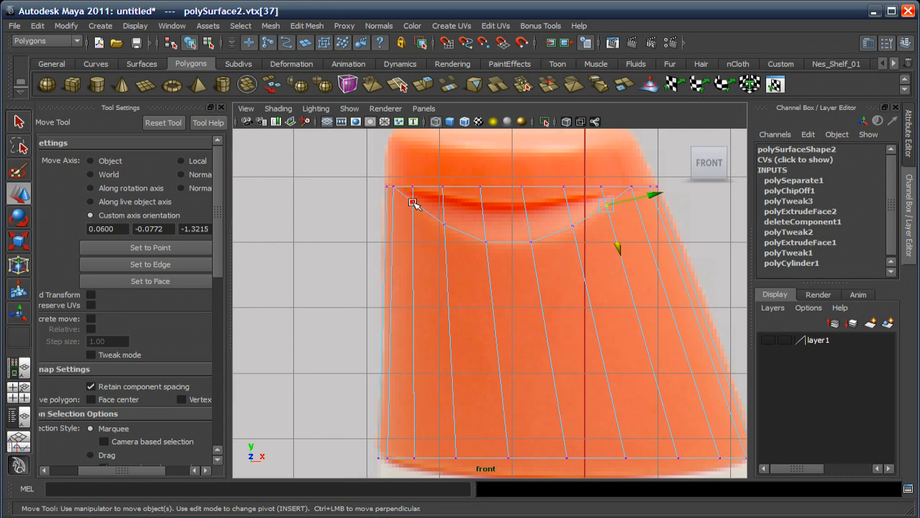
pyautogui.click(412, 201)
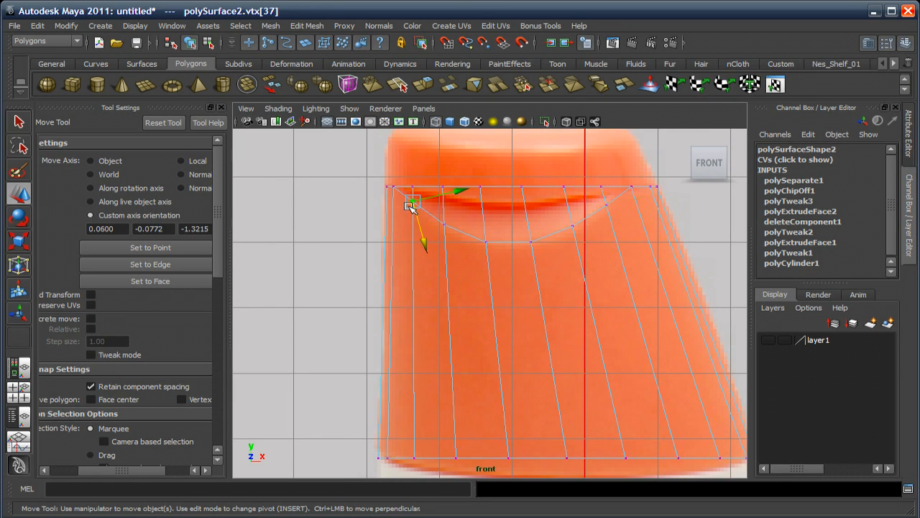
pyautogui.click(162, 246)
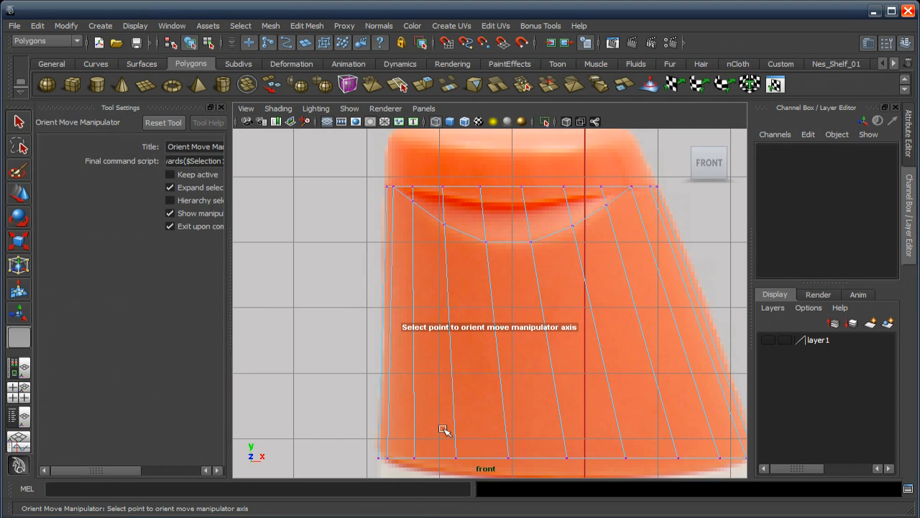
pyautogui.click(414, 458)
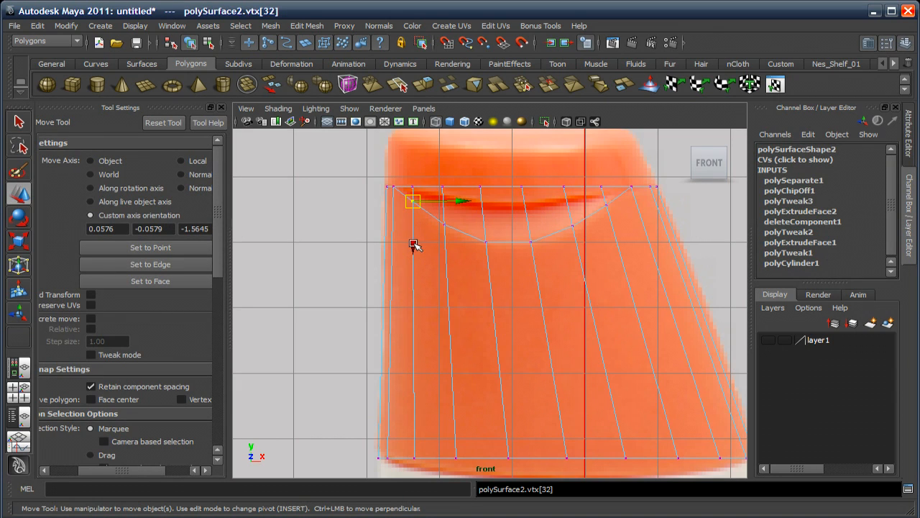
pyautogui.moveTo(414, 247); pyautogui.dragTo(412, 246)
pyautogui.keyDown('alt'); pyautogui.moveTo(431, 263); pyautogui.dragTo(433, 276, button='middle'); pyautogui.keyUp('alt')
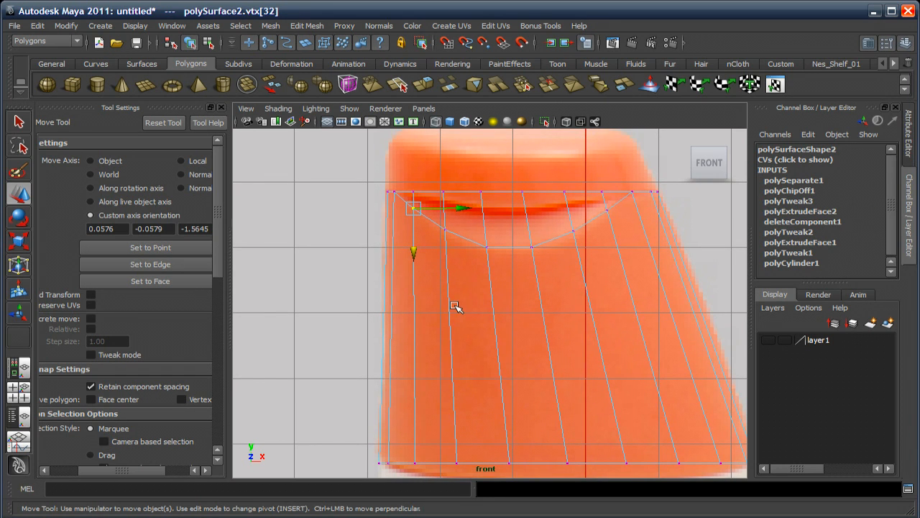
# Show the lower piece in the perspective view from slightly above and switch it to edge editing with nothing selected
pyautogui.press('space')
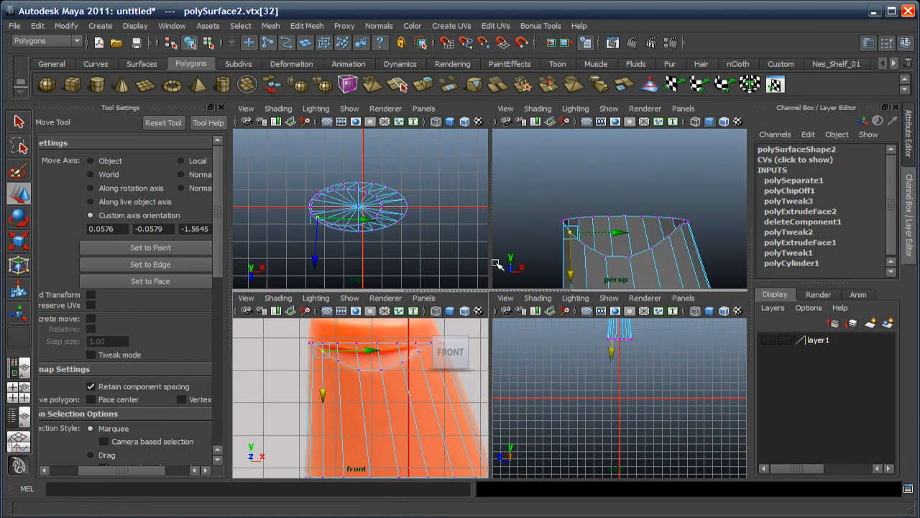
pyautogui.press('space')
pyautogui.press('space')
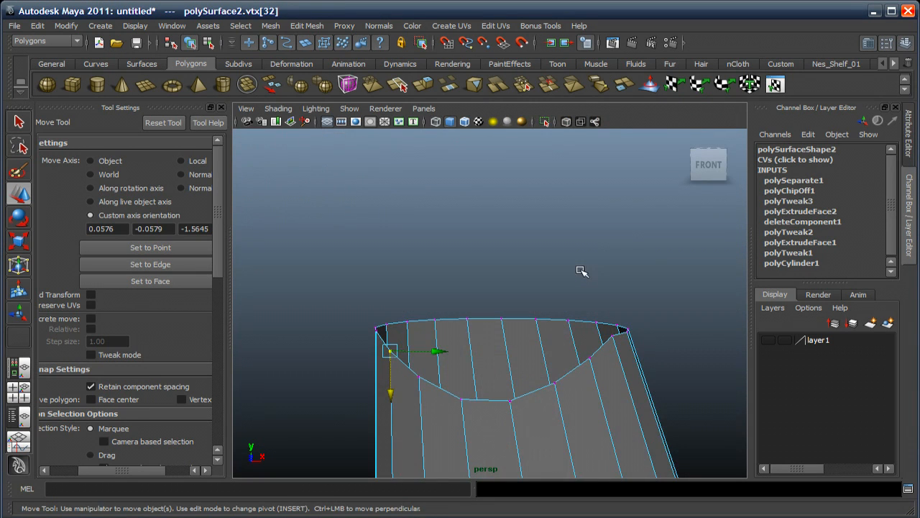
pyautogui.keyDown('alt'); pyautogui.moveTo(563, 319); pyautogui.dragTo(485, 369, button='right'); pyautogui.keyUp('alt')
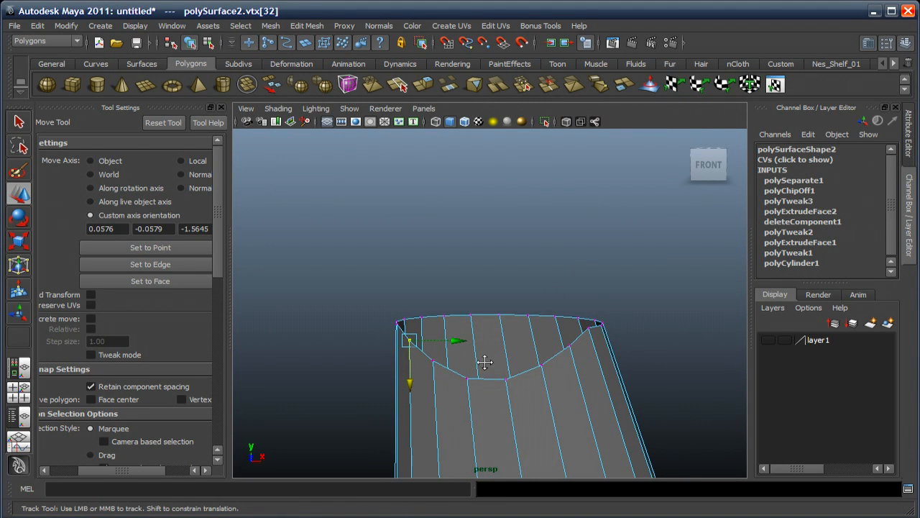
pyautogui.keyDown('alt'); pyautogui.moveTo(484, 361); pyautogui.dragTo(473, 324, button='middle'); pyautogui.keyUp('alt')
pyautogui.keyDown('alt'); pyautogui.moveTo(456, 352); pyautogui.dragTo(503, 374); pyautogui.keyUp('alt')
pyautogui.moveTo(504, 380); pyautogui.dragTo(505, 350, button='right')
pyautogui.click(665, 314)
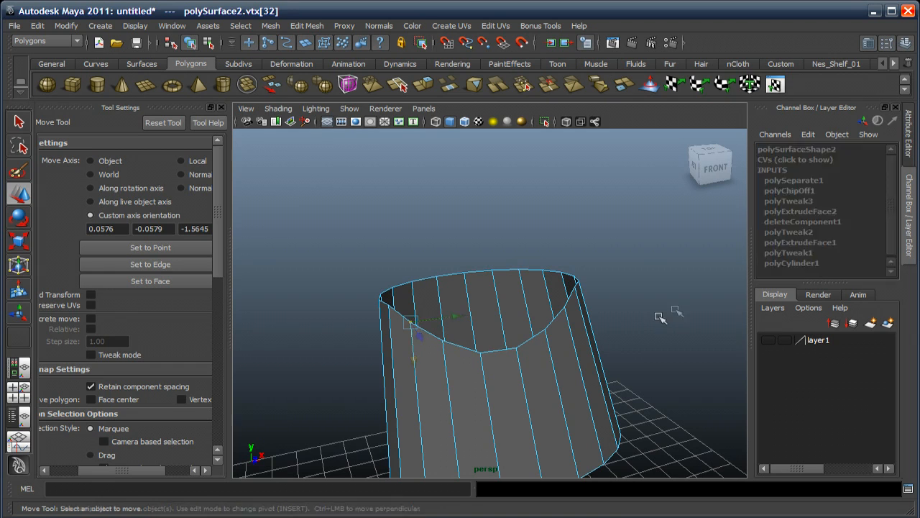
# Select the whole open border loop around the lower piece's top and close it with Fill Hole
pyautogui.doubleClick(498, 351)
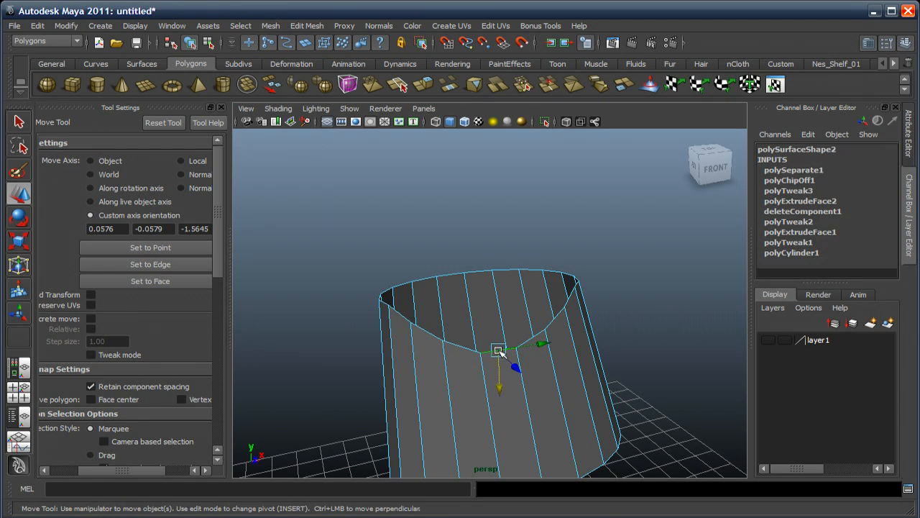
pyautogui.keyDown('alt'); pyautogui.moveTo(453, 348); pyautogui.dragTo(488, 354); pyautogui.keyUp('alt')
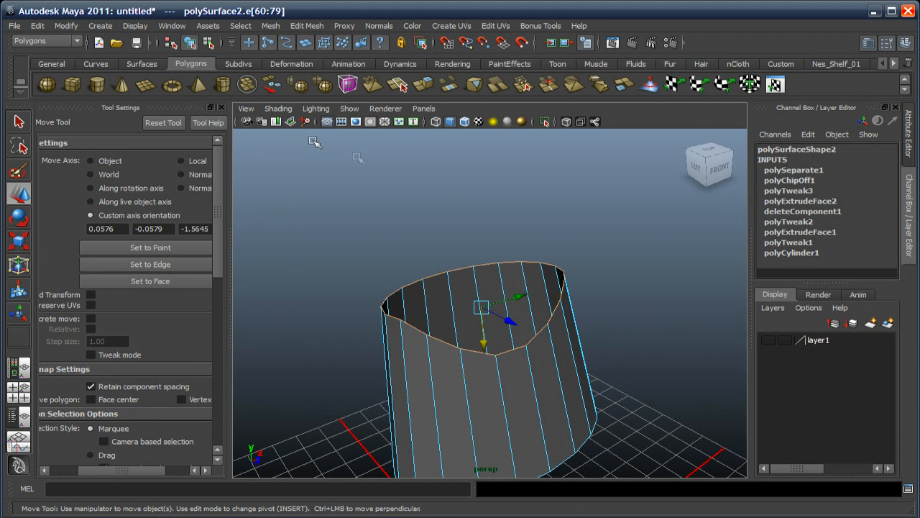
pyautogui.click(271, 27)
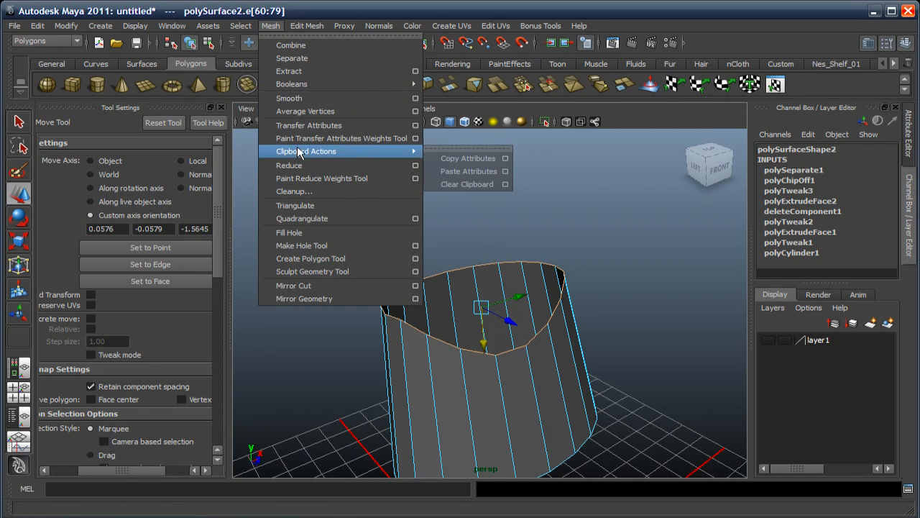
pyautogui.click(308, 234)
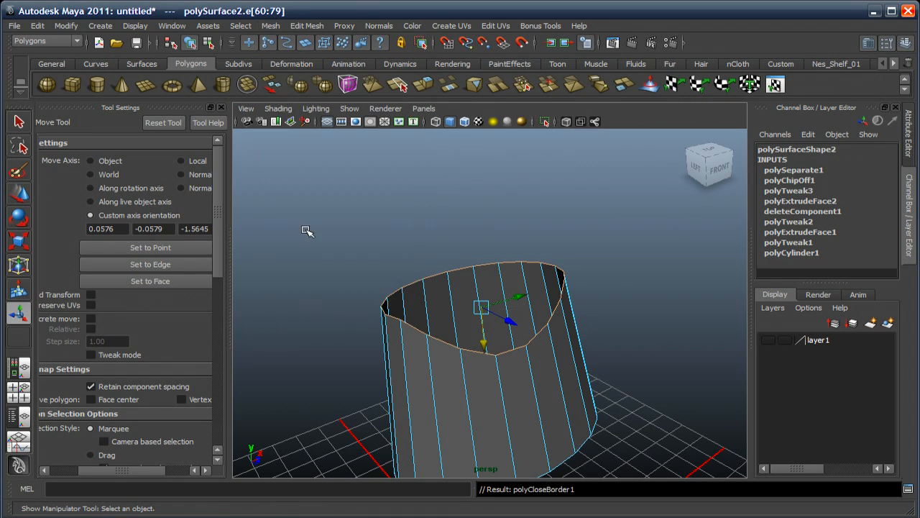
pyautogui.press('t')
pyautogui.keyDown('alt'); pyautogui.moveTo(423, 315); pyautogui.dragTo(415, 268, button='middle'); pyautogui.keyUp('alt')
pyautogui.keyDown('alt'); pyautogui.moveTo(420, 230); pyautogui.dragTo(425, 273, button='right'); pyautogui.keyUp('alt')
pyautogui.keyDown('alt'); pyautogui.moveTo(425, 273); pyautogui.dragTo(439, 273); pyautogui.keyUp('alt')
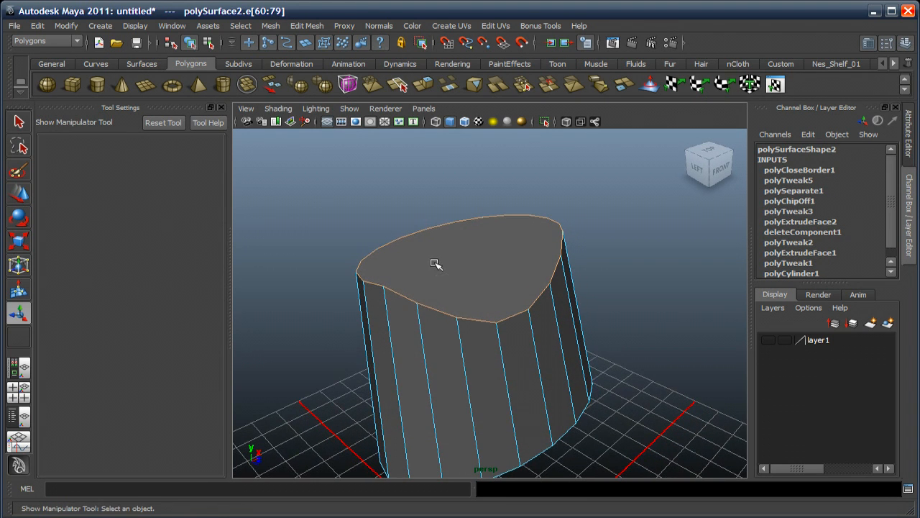
# Split the lower piece's capped top face between two opposite border vertices, just in front of its middle, with the Split Polygon Tool
pyautogui.click(400, 90)
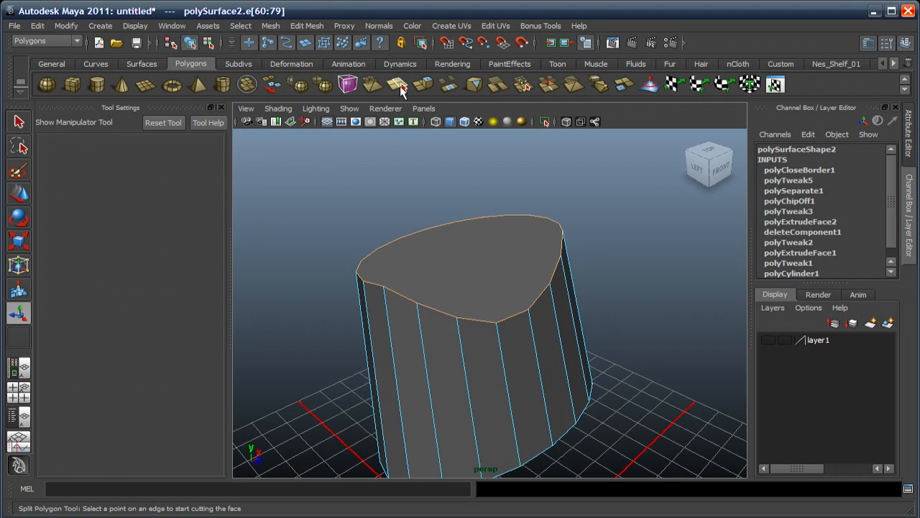
pyautogui.click(397, 85)
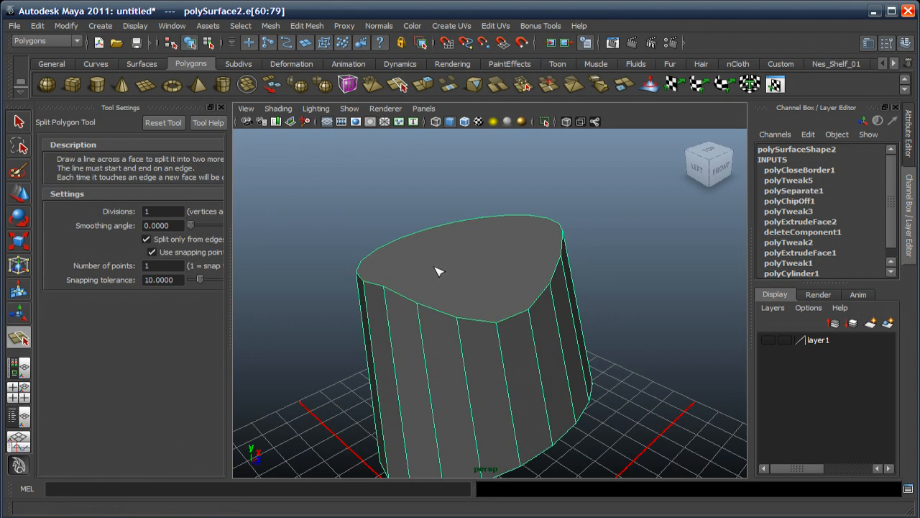
pyautogui.moveTo(459, 301)
pyautogui.keyDown('alt'); pyautogui.mouseDown()
pyautogui.moveTo(475, 304)
pyautogui.moveTo(466, 309)
pyautogui.mouseUp(); pyautogui.keyUp('alt')
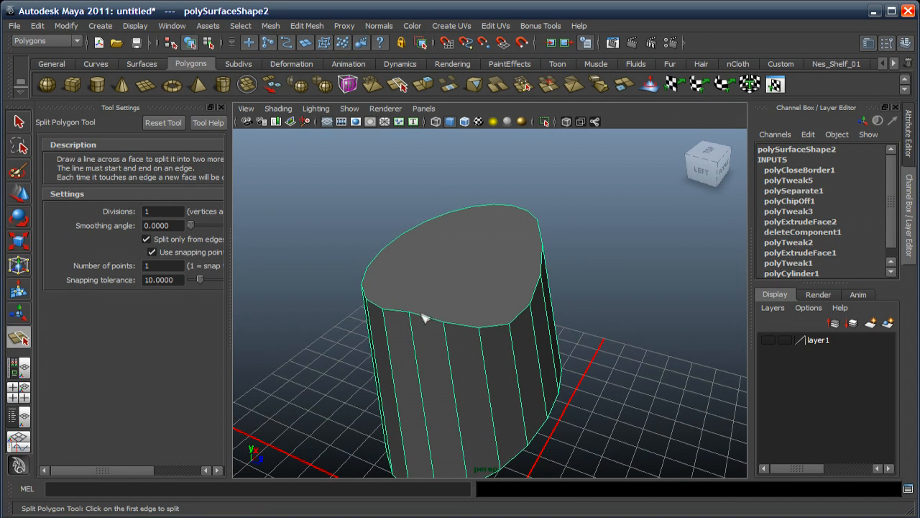
pyautogui.moveTo(394, 313); pyautogui.dragTo(407, 273)
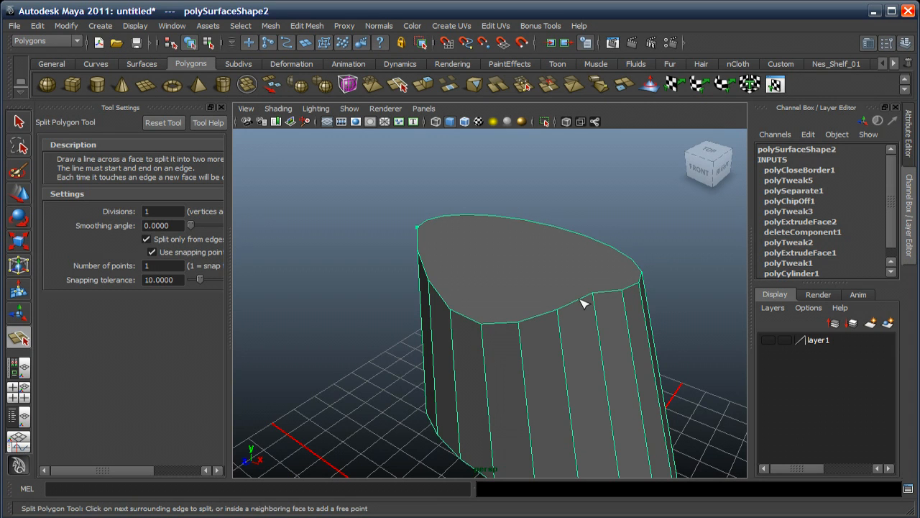
pyautogui.click(590, 293)
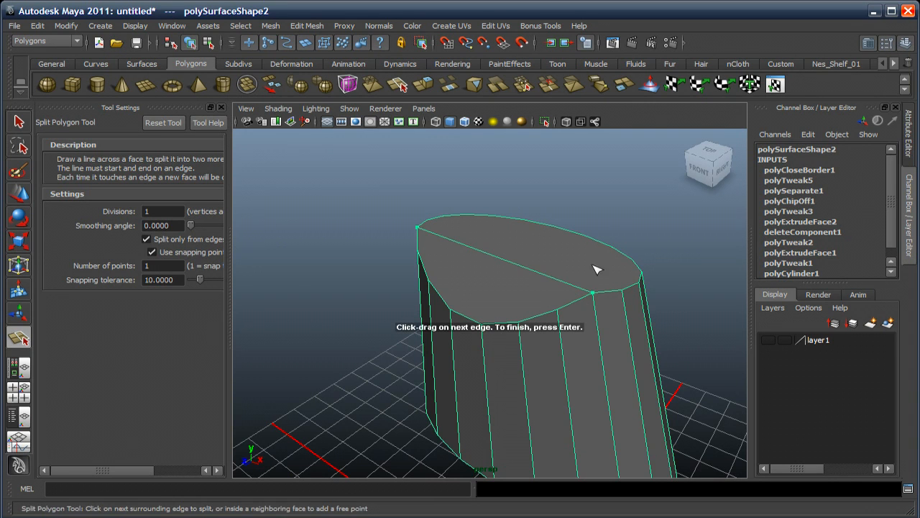
pyautogui.press('Return')
# Split the top face again between the next pair of opposite border vertices, parallel to and behind the first cut
pyautogui.keyDown('alt'); pyautogui.moveTo(565, 273); pyautogui.dragTo(511, 267); pyautogui.keyUp('alt')
pyautogui.click(407, 251)
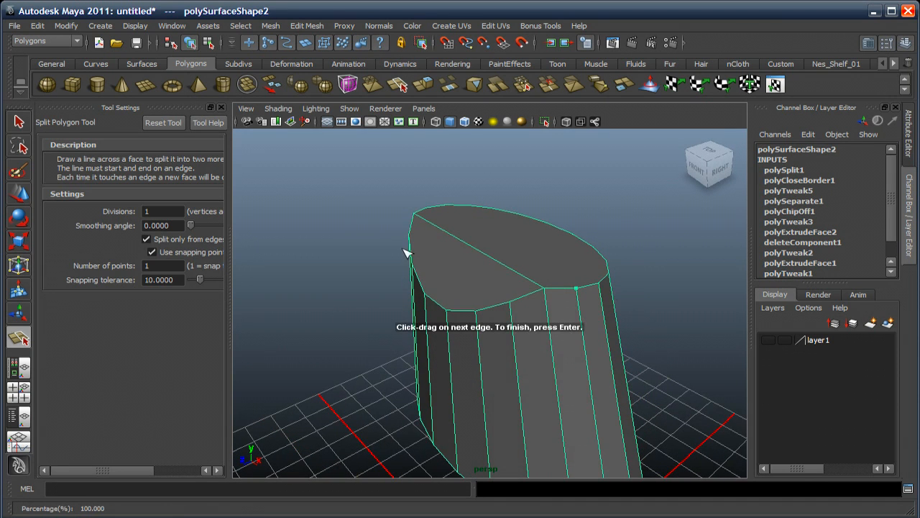
pyautogui.keyDown('alt'); pyautogui.moveTo(406, 251); pyautogui.dragTo(606, 233); pyautogui.keyUp('alt')
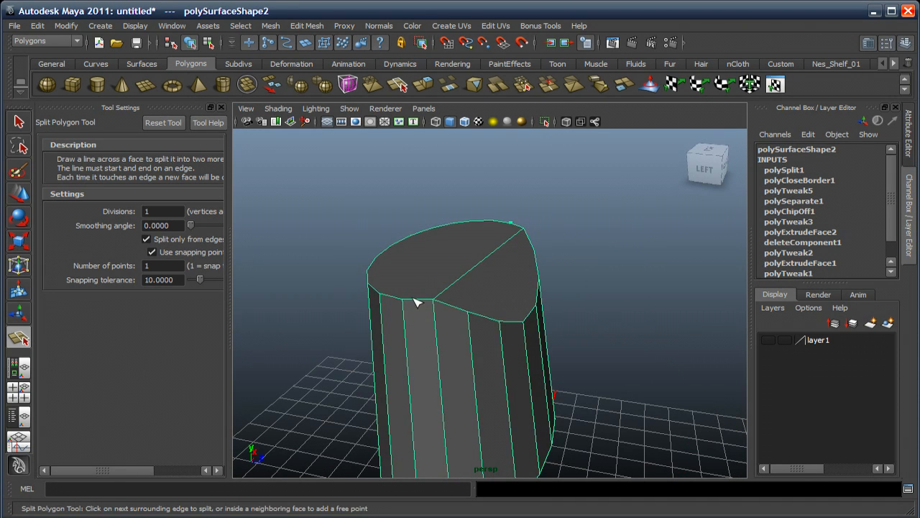
pyautogui.click(379, 305)
pyautogui.press('Return')
pyautogui.keyDown('alt'); pyautogui.moveTo(378, 304); pyautogui.dragTo(426, 323); pyautogui.keyUp('alt')
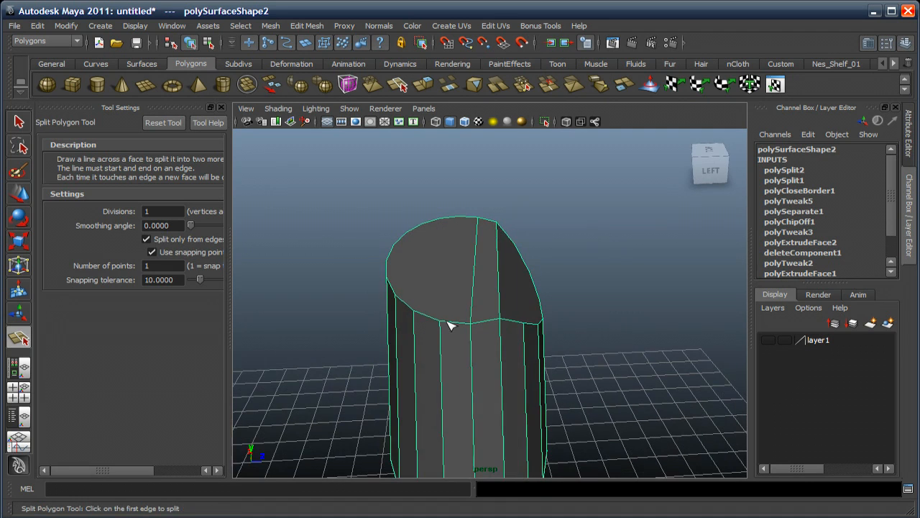
pyautogui.click(426, 323)
pyautogui.keyDown('alt'); pyautogui.moveTo(395, 290); pyautogui.dragTo(439, 322); pyautogui.keyUp('alt')
pyautogui.click(442, 314)
pyautogui.press('Return')
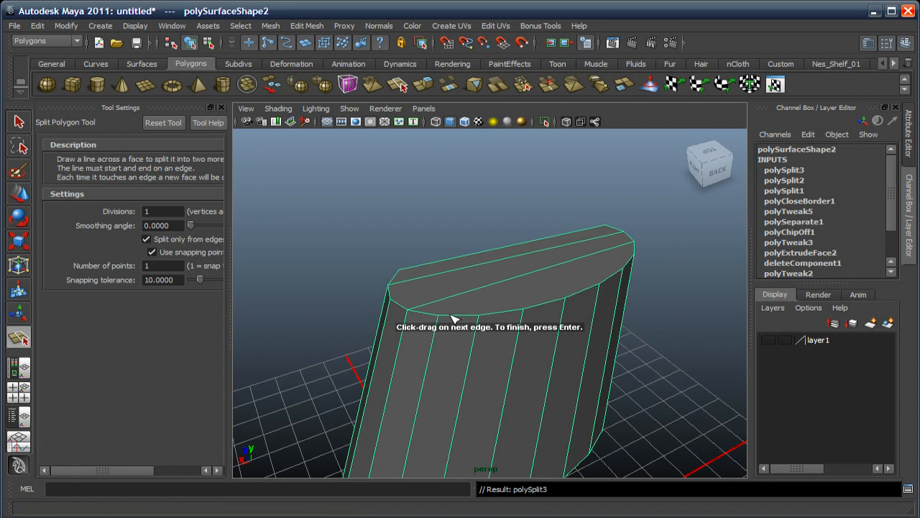
pyautogui.hotkey('ctrl', 'z')
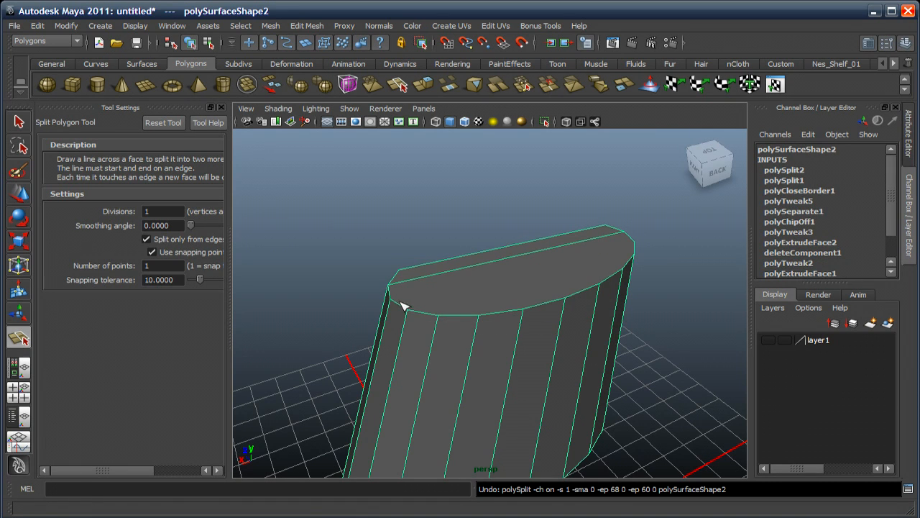
# Add two more parallel splits across the rear part of the top face, joining the next pairs of opposite border vertices
pyautogui.click(385, 295)
pyautogui.keyDown('alt'); pyautogui.moveTo(581, 276); pyautogui.dragTo(546, 304); pyautogui.keyUp('alt')
pyautogui.click(565, 312)
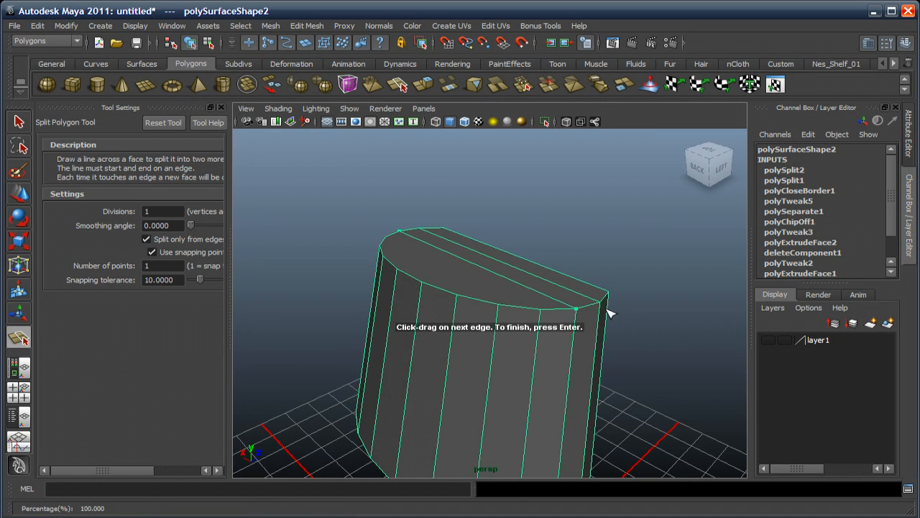
pyautogui.press('Return')
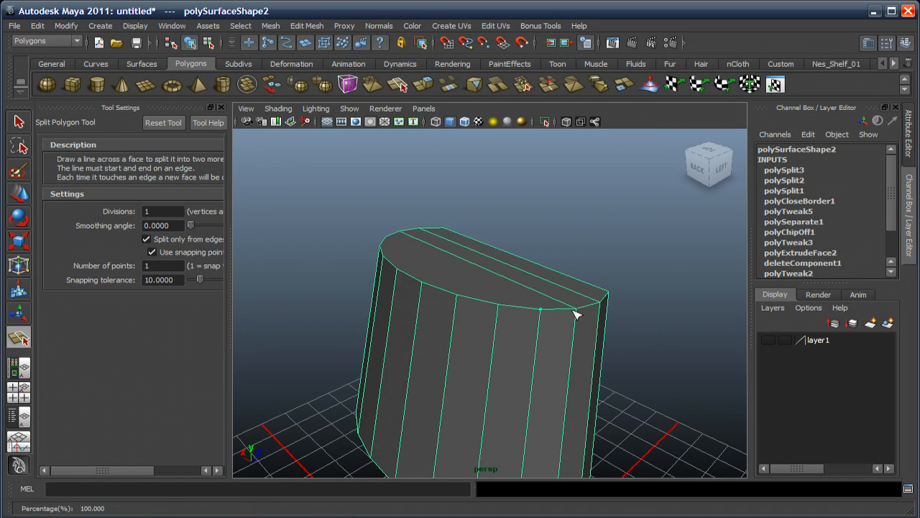
pyautogui.keyDown('alt'); pyautogui.moveTo(580, 312); pyautogui.dragTo(514, 280); pyautogui.keyUp('alt')
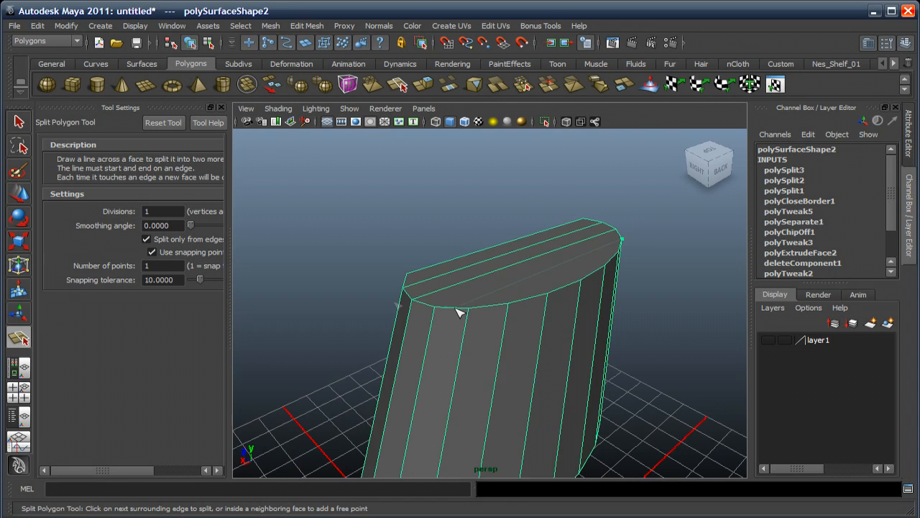
pyautogui.moveTo(468, 309)
pyautogui.mouseDown()
pyautogui.moveTo(396, 304)
pyautogui.moveTo(447, 306)
pyautogui.mouseUp()
pyautogui.press('Return')
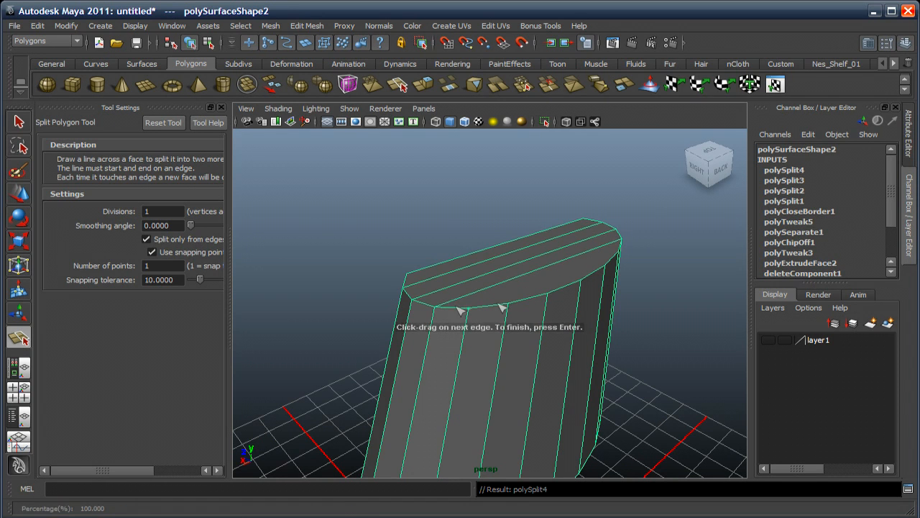
# Finish dividing the rear part of the top face with two further parallel splits between opposite border vertices
pyautogui.keyDown('alt'); pyautogui.moveTo(591, 273); pyautogui.dragTo(452, 271); pyautogui.keyUp('alt')
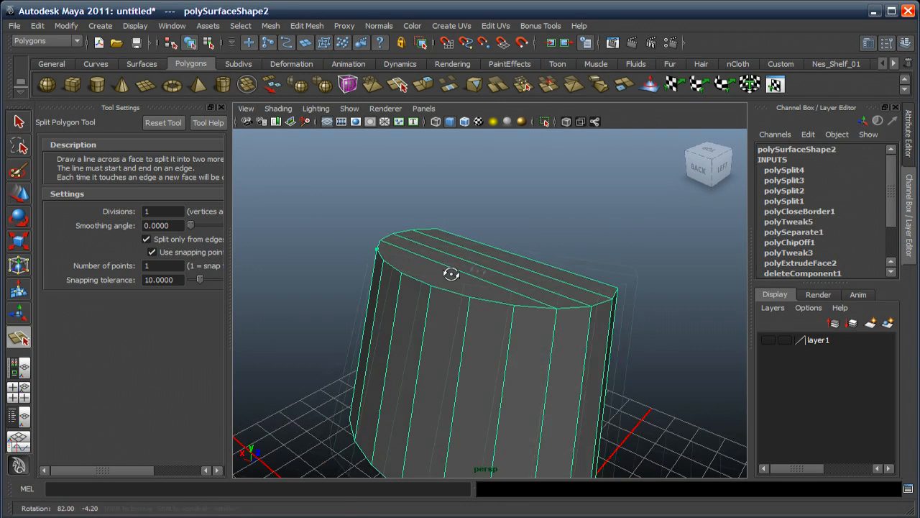
pyautogui.moveTo(538, 308); pyautogui.dragTo(427, 324)
pyautogui.press('Return')
pyautogui.click(501, 315)
pyautogui.click(420, 313)
pyautogui.press('Return')
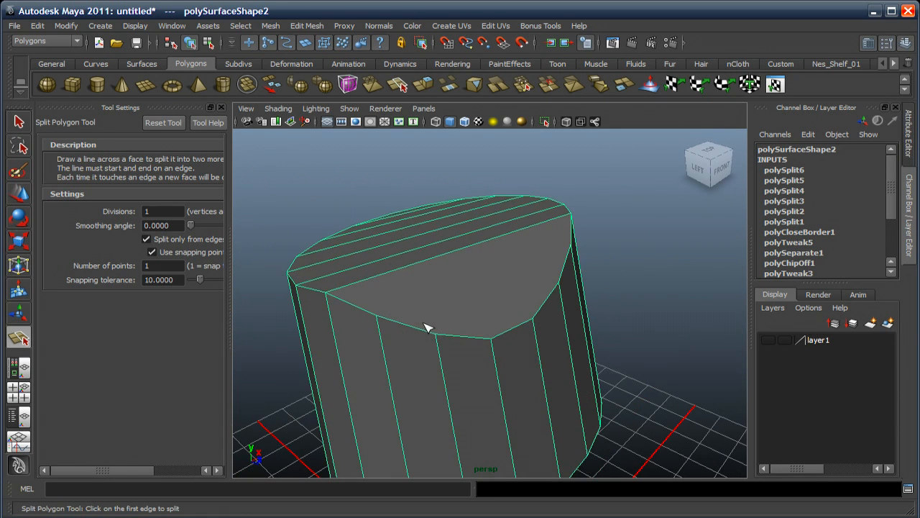
# Divide the remaining front part of the top face with two parallel splits between opposite border vertices, and leave the Split Polygon Tool
pyautogui.click(363, 318)
pyautogui.keyDown('alt'); pyautogui.moveTo(363, 318); pyautogui.dragTo(610, 263); pyautogui.keyUp('alt')
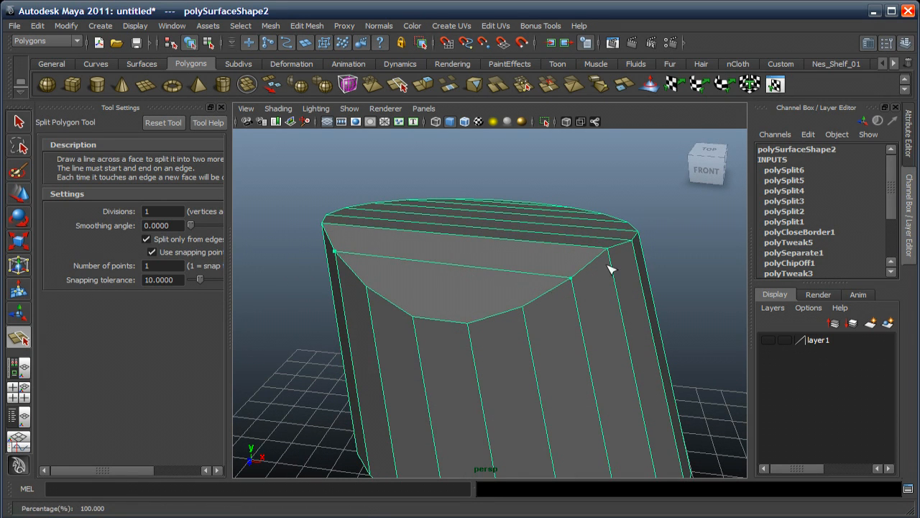
pyautogui.press('Return')
pyautogui.moveTo(509, 311); pyautogui.dragTo(559, 300)
pyautogui.keyDown('alt'); pyautogui.moveTo(393, 287); pyautogui.dragTo(473, 286); pyautogui.keyUp('alt')
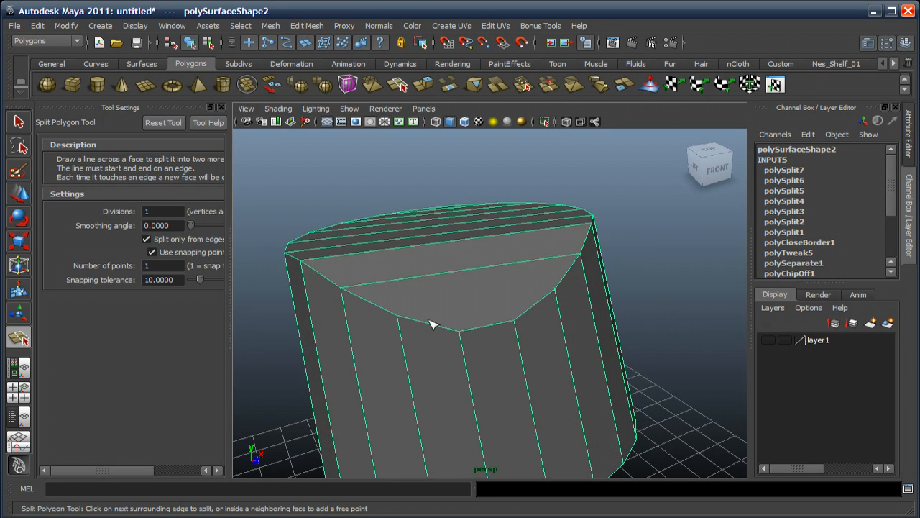
pyautogui.moveTo(382, 308); pyautogui.dragTo(485, 312)
pyautogui.press('Return')
pyautogui.press('w')
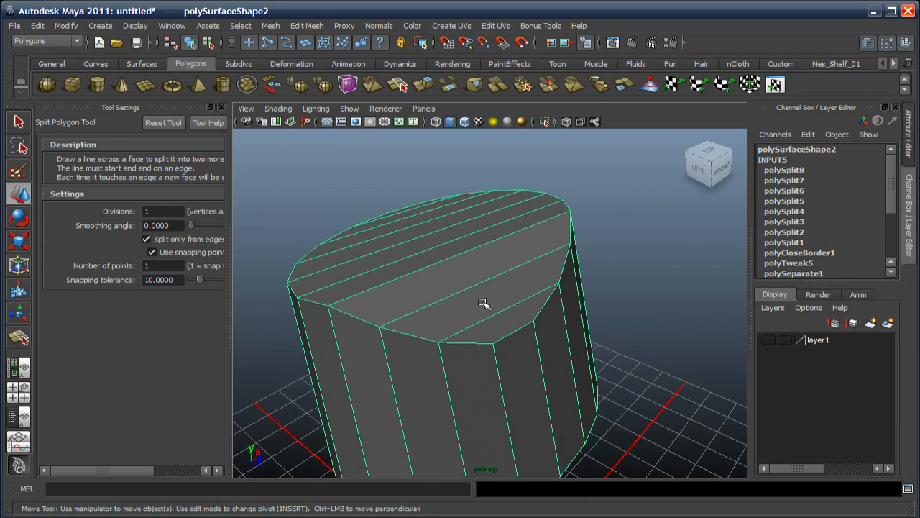
# Insert 2 edge loops across the top face's strips using the Multiple edge loops option, and reset and close the Insert Edge Loop Tool settings
pyautogui.keyDown('alt'); pyautogui.moveTo(483, 281); pyautogui.dragTo(496, 281, button='middle'); pyautogui.keyUp('alt')
pyautogui.keyDown('alt'); pyautogui.moveTo(495, 282); pyautogui.dragTo(495, 256); pyautogui.keyUp('alt')
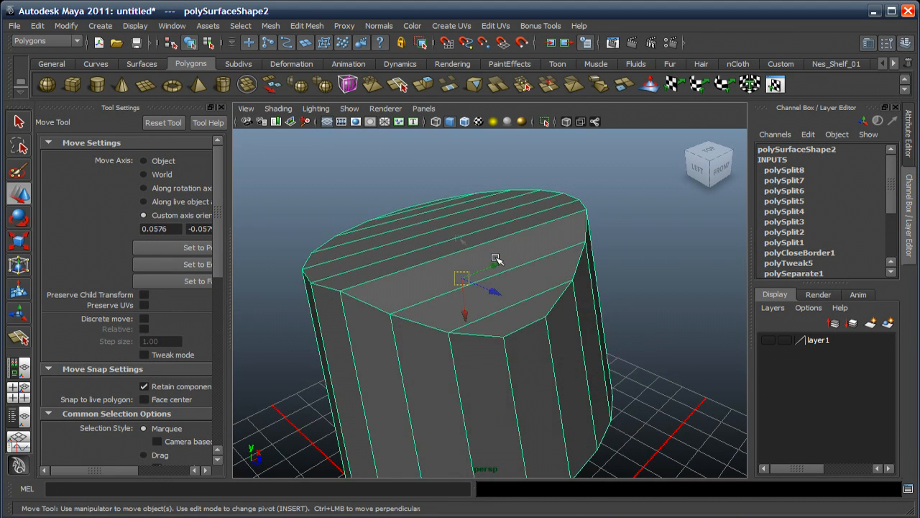
pyautogui.click(307, 26)
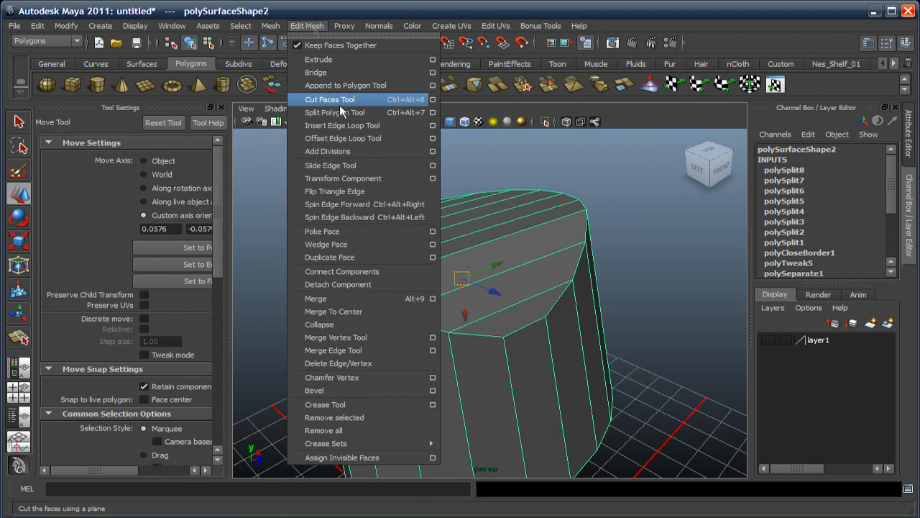
pyautogui.click(342, 125)
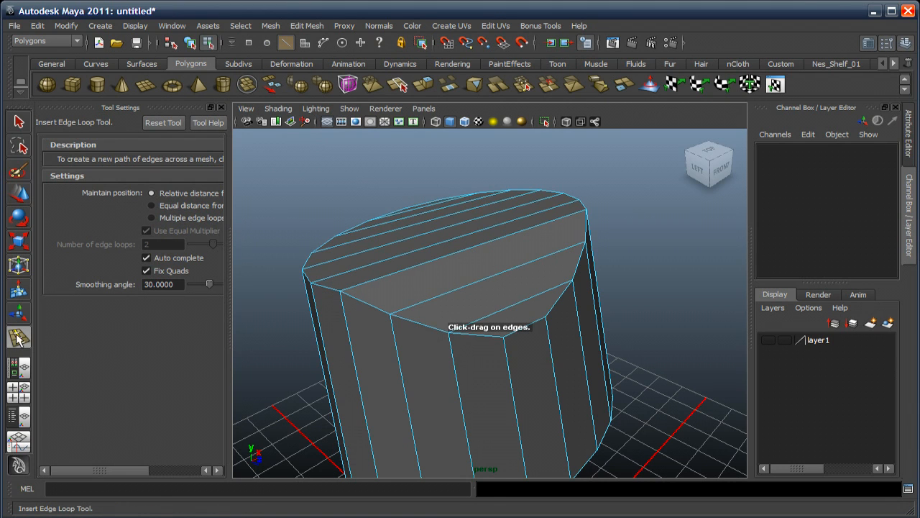
pyautogui.click(221, 108)
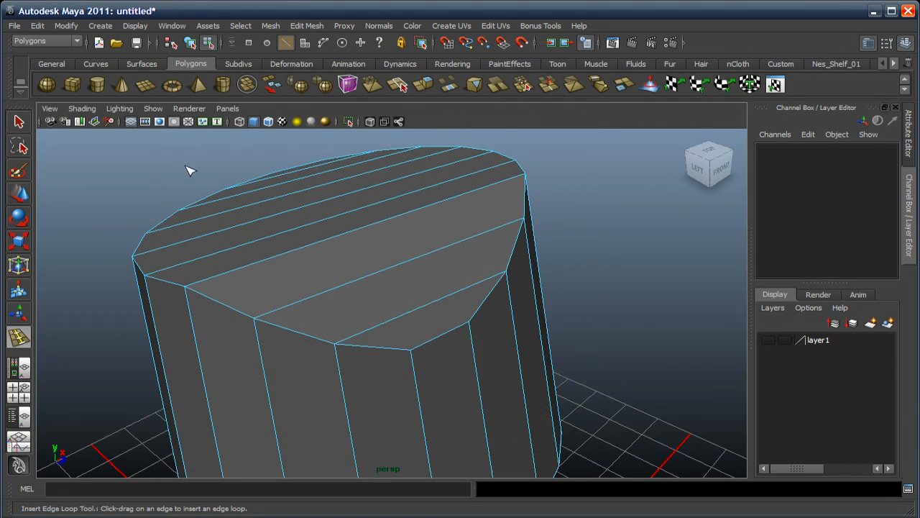
pyautogui.doubleClick(19, 338)
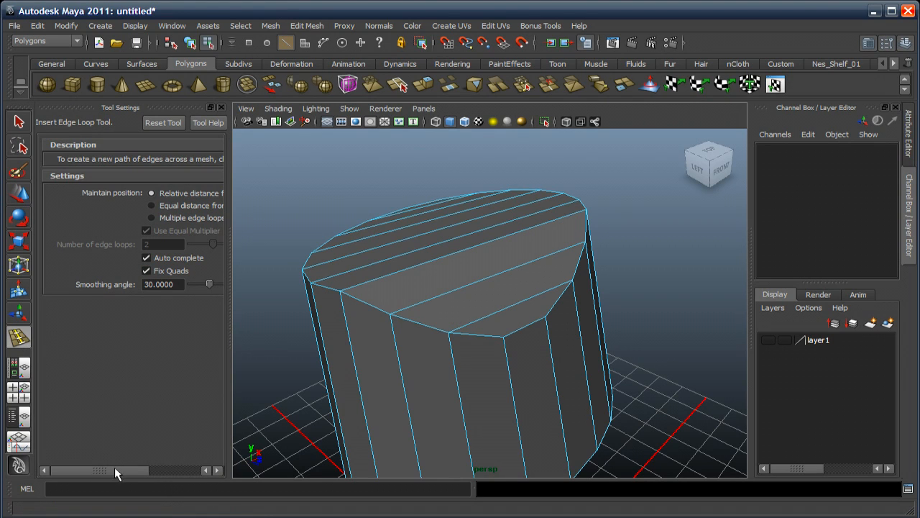
pyautogui.moveTo(114, 466); pyautogui.dragTo(133, 469)
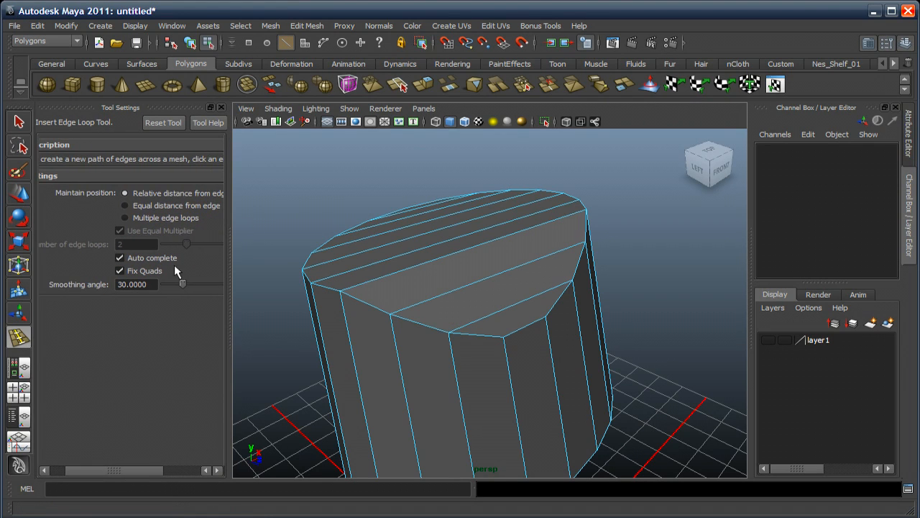
pyautogui.click(145, 218)
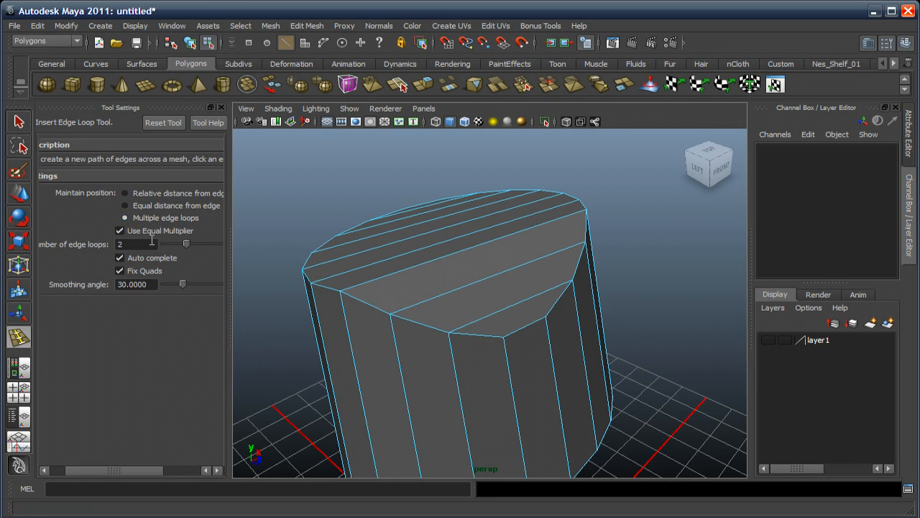
pyautogui.click(492, 282)
pyautogui.keyDown('alt'); pyautogui.moveTo(493, 281); pyautogui.dragTo(474, 293); pyautogui.keyUp('alt')
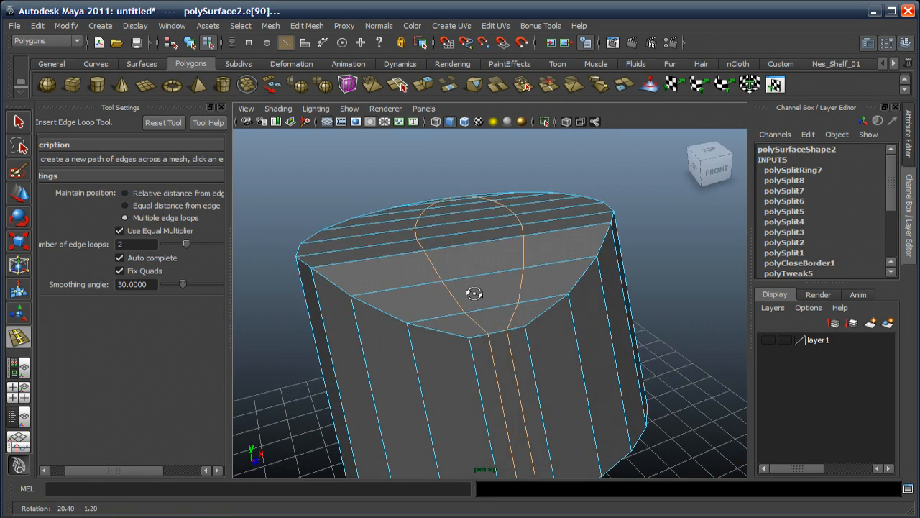
pyautogui.click(171, 123)
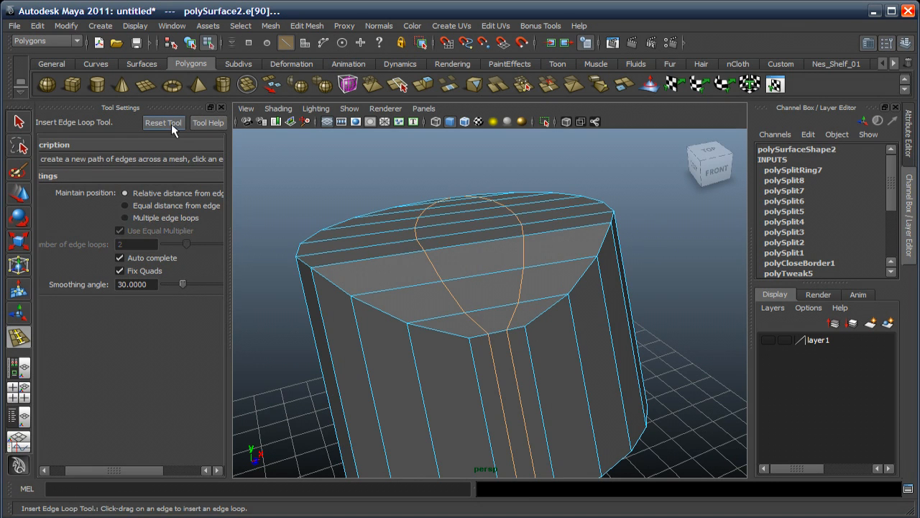
pyautogui.click(221, 108)
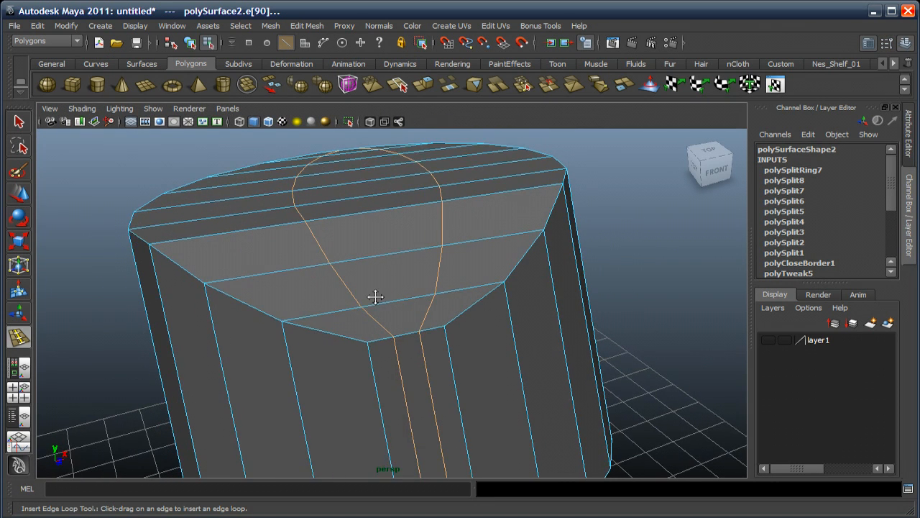
# Select the inserted loops' vertical edges on the front and back side walls and remove them with Delete Edge/Vertex
pyautogui.press('w')
pyautogui.keyDown('alt'); pyautogui.moveTo(405, 314); pyautogui.dragTo(388, 282, button='middle'); pyautogui.keyUp('alt')
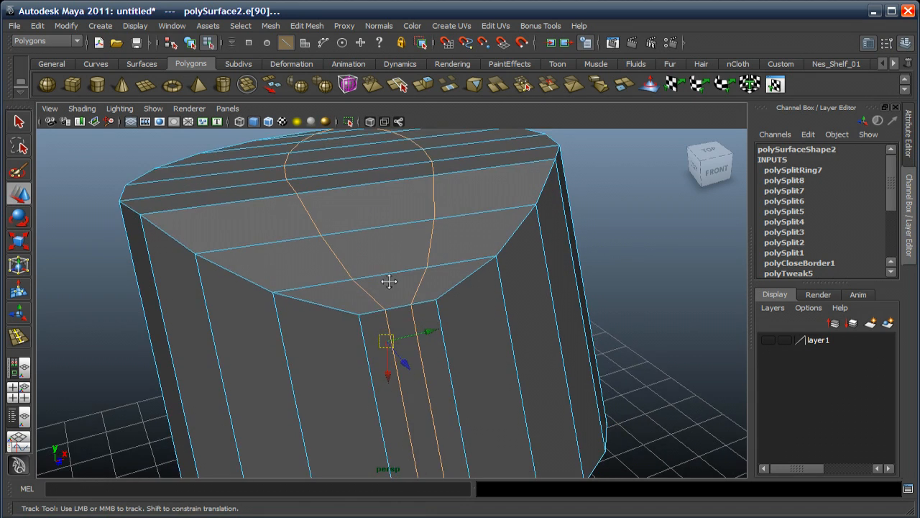
pyautogui.moveTo(389, 282)
pyautogui.keyDown('alt'); pyautogui.mouseDown()
pyautogui.moveTo(417, 295)
pyautogui.moveTo(387, 299)
pyautogui.mouseUp(); pyautogui.keyUp('alt')
pyautogui.click(361, 336)
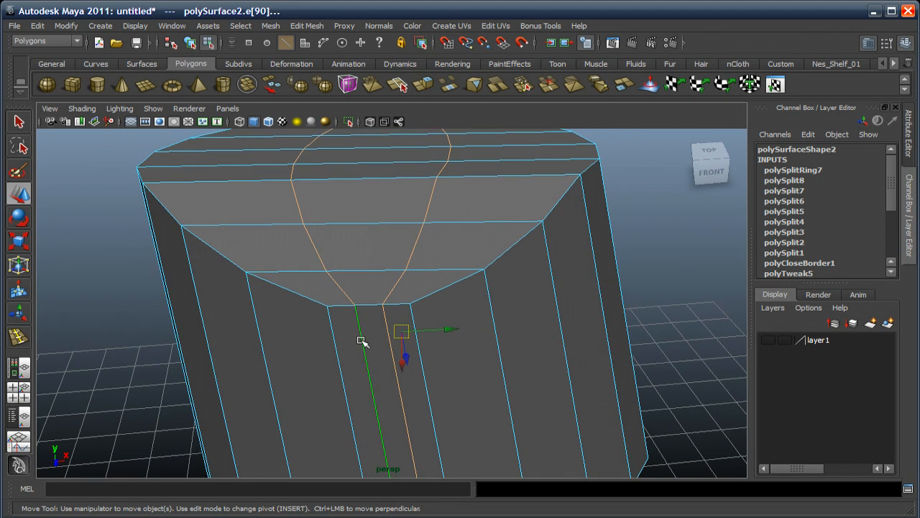
pyautogui.keyDown('shift'); pyautogui.click(392, 366); pyautogui.keyUp('shift')
pyautogui.keyDown('alt'); pyautogui.moveTo(448, 359); pyautogui.dragTo(176, 340); pyautogui.keyUp('alt')
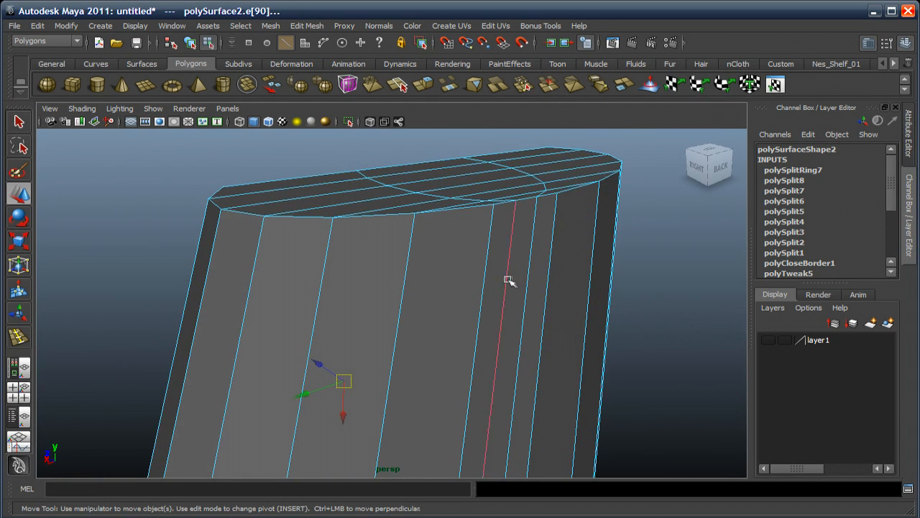
pyautogui.keyDown('shift'); pyautogui.click(506, 283); pyautogui.keyUp('shift')
pyautogui.keyDown('shift'); pyautogui.click(525, 288); pyautogui.keyUp('shift')
pyautogui.keyDown('alt'); pyautogui.moveTo(501, 291); pyautogui.dragTo(487, 330, button='right'); pyautogui.keyUp('alt')
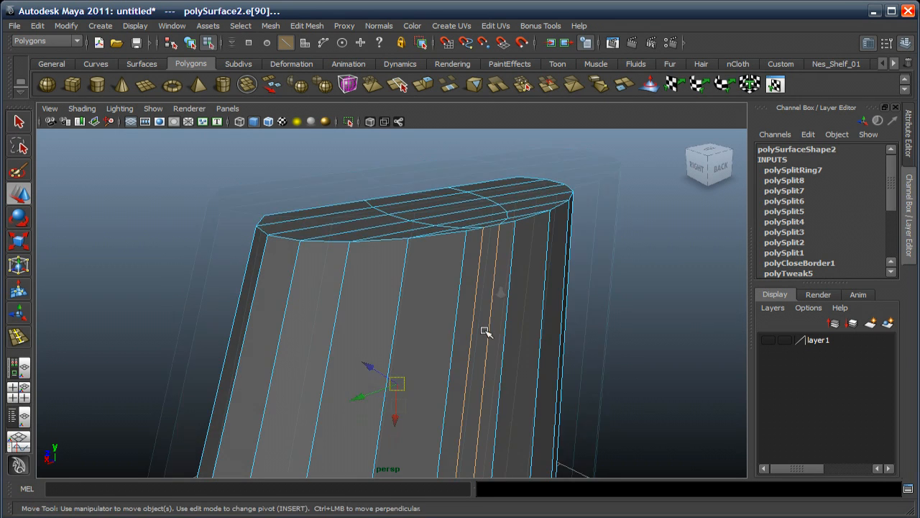
pyautogui.keyDown('alt'); pyautogui.moveTo(485, 324); pyautogui.dragTo(472, 185, button='middle'); pyautogui.keyUp('alt')
pyautogui.keyDown('alt'); pyautogui.moveTo(491, 310); pyautogui.dragTo(477, 249, button='right'); pyautogui.keyUp('alt')
pyautogui.keyDown('alt'); pyautogui.moveTo(477, 248); pyautogui.dragTo(454, 300); pyautogui.keyUp('alt')
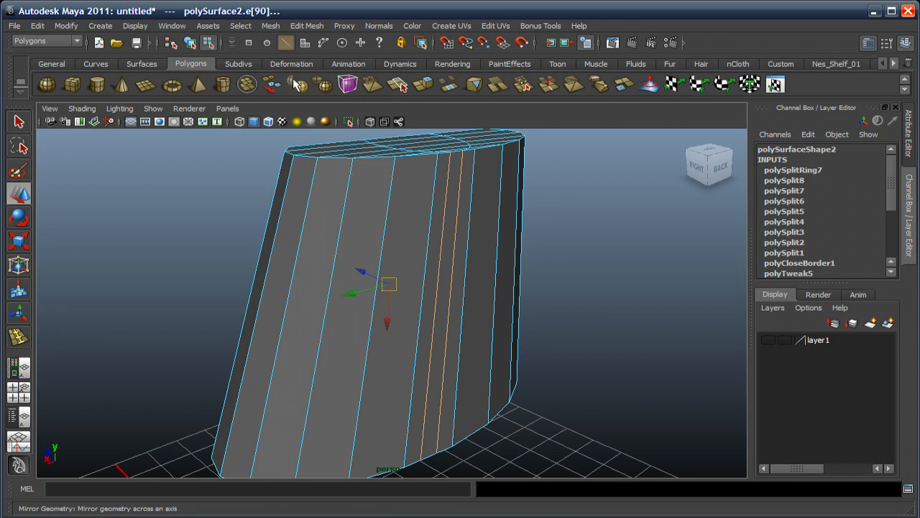
pyautogui.click(305, 27)
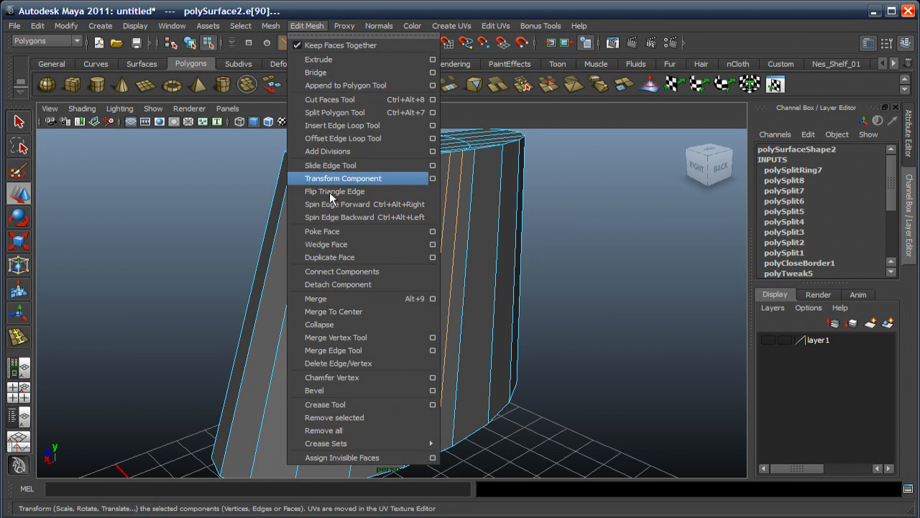
pyautogui.click(370, 365)
# Switch the lower piece to vertex editing and bring up the back of its top border, where the inserted edges end
pyautogui.keyDown('alt'); pyautogui.moveTo(324, 281); pyautogui.dragTo(297, 323); pyautogui.keyUp('alt')
pyautogui.scroll(4, 429, 308)
pyautogui.keyDown('alt'); pyautogui.moveTo(429, 308); pyautogui.dragTo(411, 316, button='middle'); pyautogui.keyUp('alt')
pyautogui.keyDown('alt'); pyautogui.moveTo(411, 260); pyautogui.dragTo(408, 288, button='right'); pyautogui.keyUp('alt')
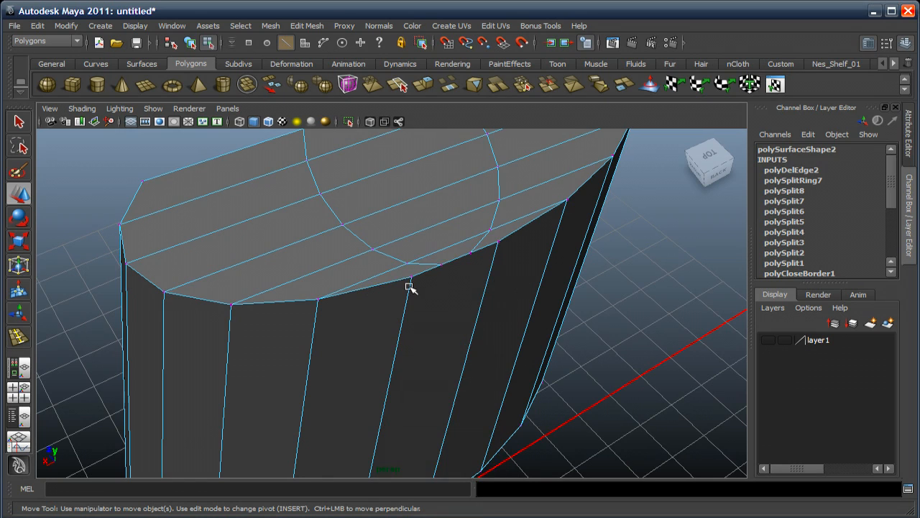
# Snap the two loop-end vertices on the cap's rear rim onto the adjacent side-edge corner vertices
pyautogui.click(441, 265)
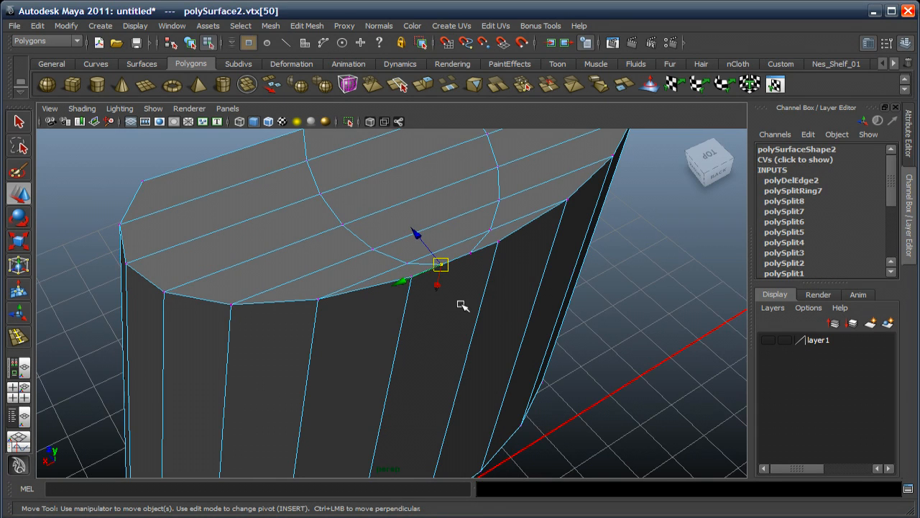
pyautogui.press('v')
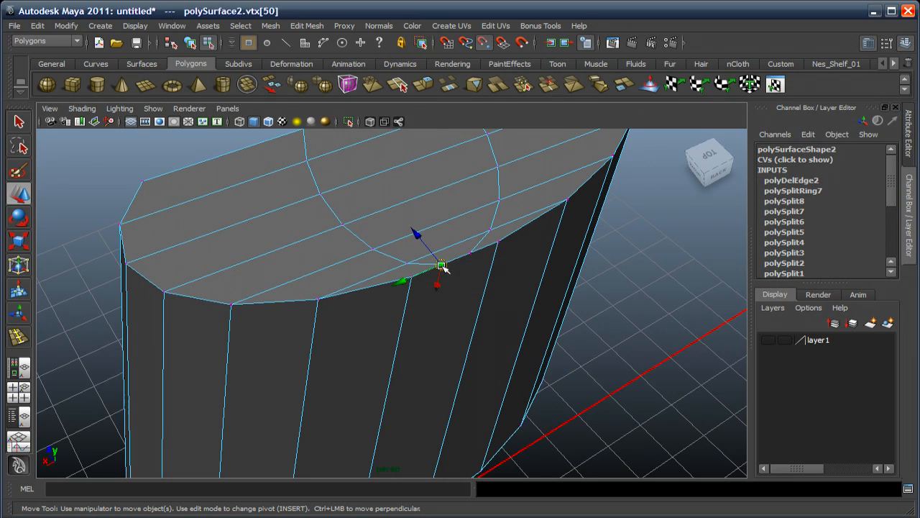
pyautogui.moveTo(442, 265); pyautogui.dragTo(421, 273)
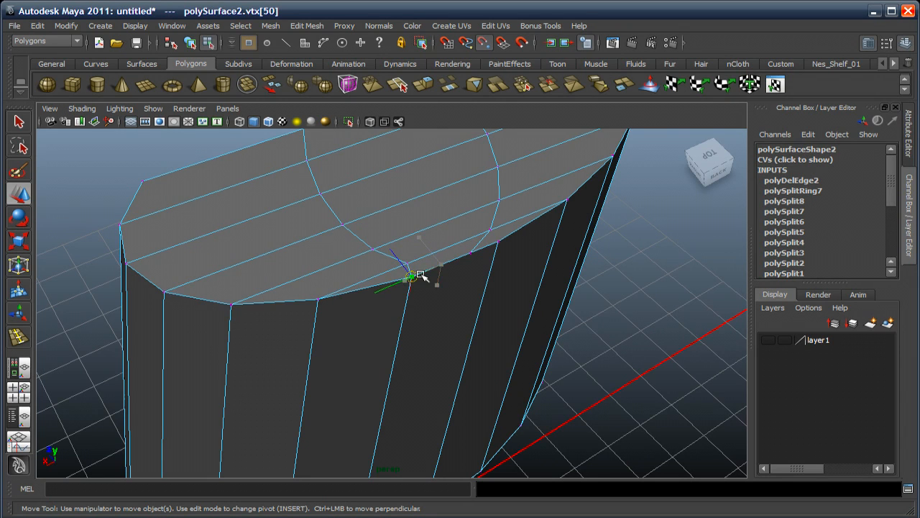
pyautogui.click(468, 256)
pyautogui.moveTo(468, 256); pyautogui.dragTo(478, 249)
# Snap the two loop-end vertices on the cap's front rim onto their nearest side-edge corner vertices
pyautogui.keyDown('alt'); pyautogui.moveTo(236, 258); pyautogui.dragTo(491, 240); pyautogui.keyUp('alt')
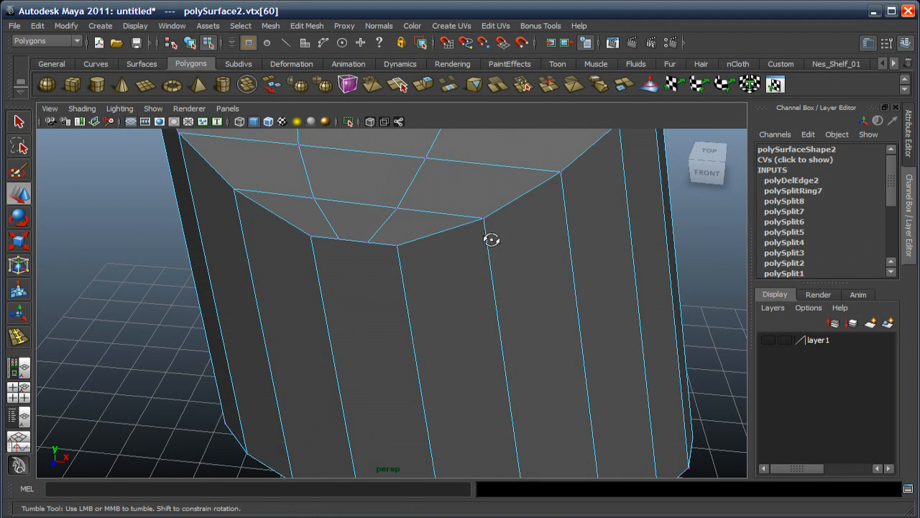
pyautogui.click(369, 242)
pyautogui.press('v')
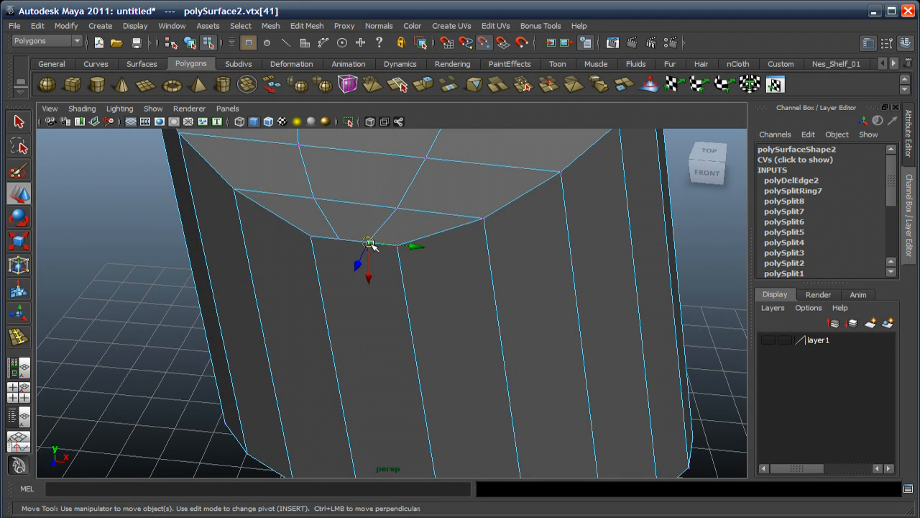
pyautogui.moveTo(368, 243); pyautogui.dragTo(397, 251)
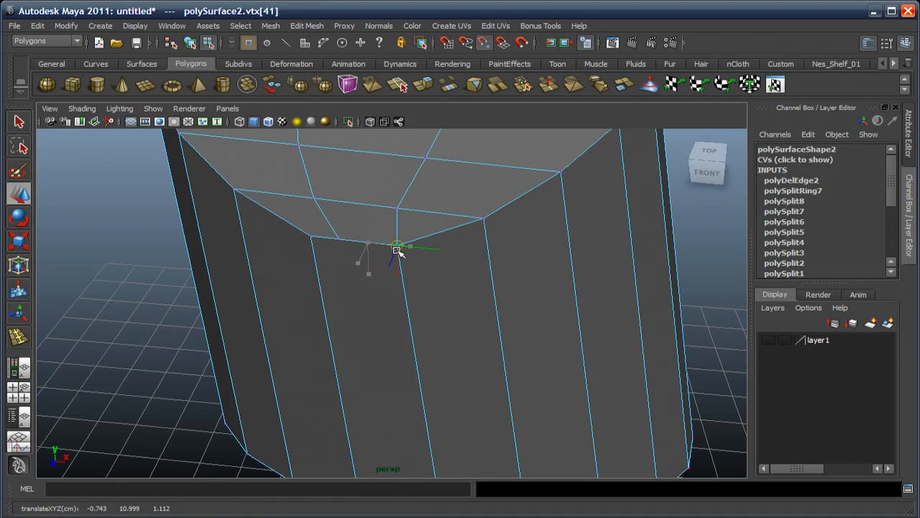
pyautogui.keyDown('shift'); pyautogui.click(338, 240); pyautogui.keyUp('shift')
pyautogui.press('v')
pyautogui.moveTo(339, 243); pyautogui.dragTo(317, 241)
# Merge all vertices of the top cap using a threshold of 0.0010
pyautogui.keyDown('alt'); pyautogui.moveTo(366, 296); pyautogui.dragTo(345, 147, button='right'); pyautogui.keyUp('alt')
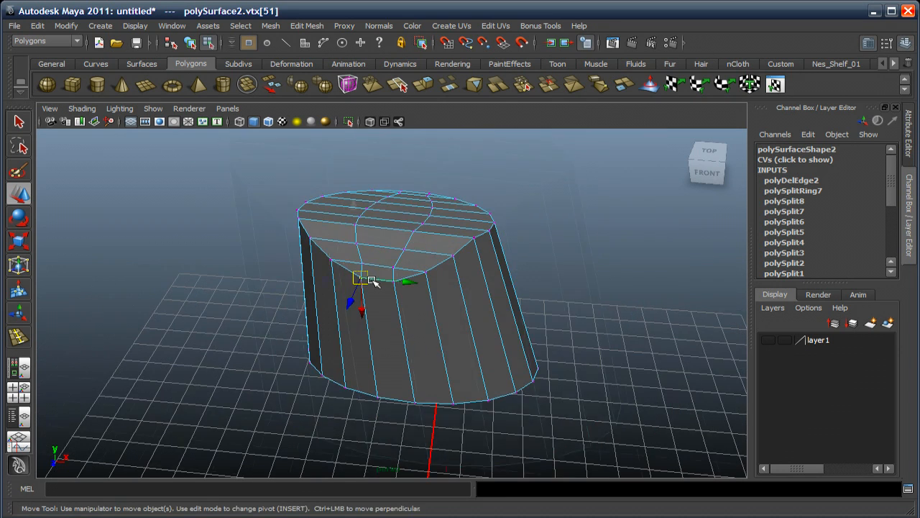
pyautogui.keyDown('alt'); pyautogui.moveTo(328, 303); pyautogui.dragTo(352, 287); pyautogui.keyUp('alt')
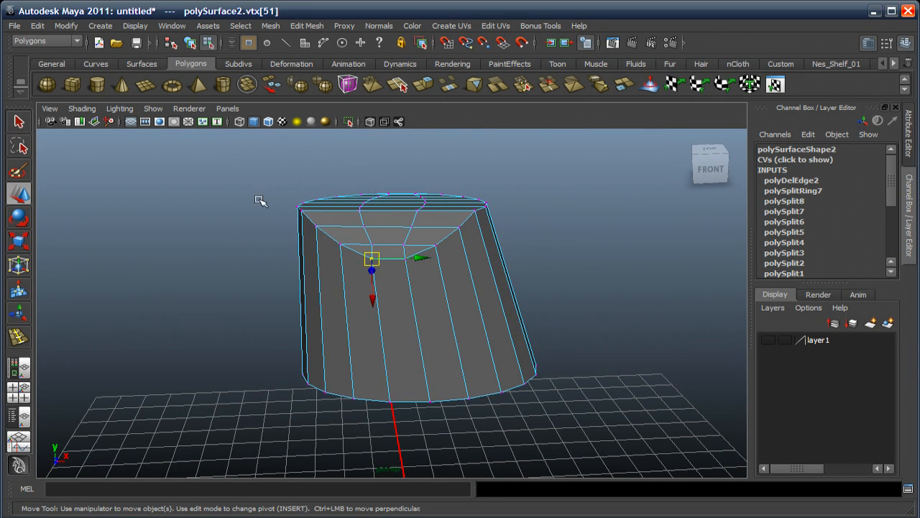
pyautogui.moveTo(260, 184); pyautogui.dragTo(530, 283)
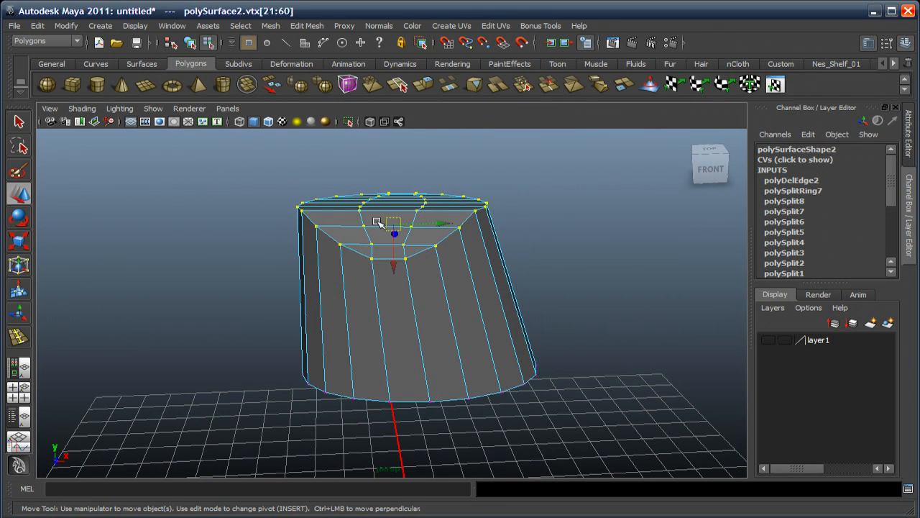
pyautogui.click(307, 25)
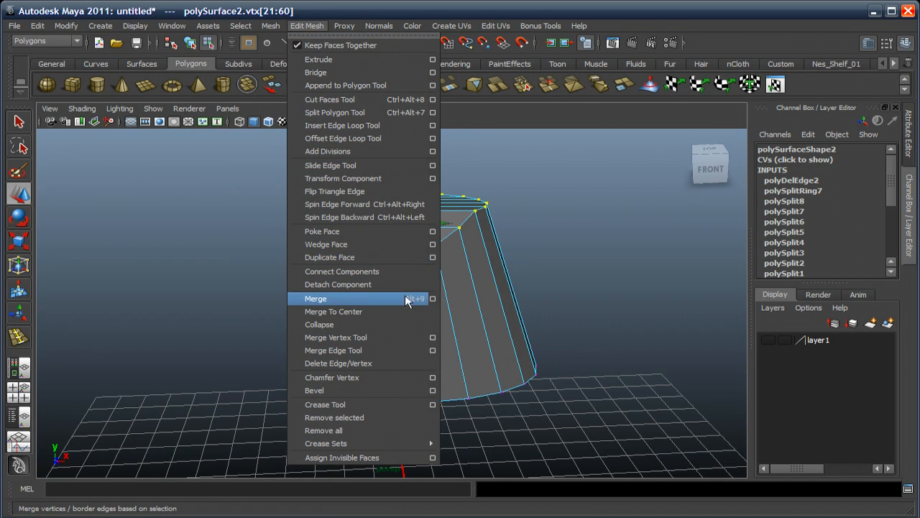
pyautogui.click(432, 299)
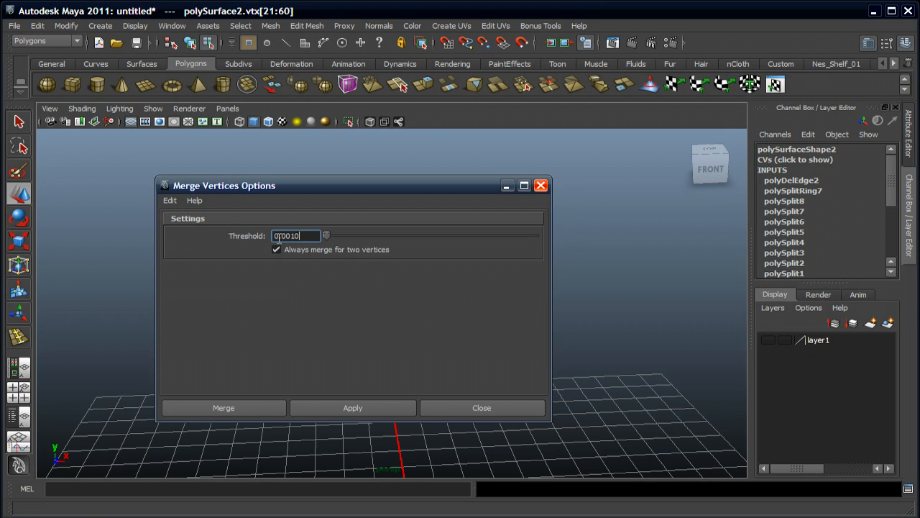
pyautogui.click(234, 409)
# Insert an edge loop across the cap and sides, close to the crease on its sloped front side
pyautogui.moveTo(242, 400)
pyautogui.keyDown('alt'); pyautogui.mouseDown()
pyautogui.moveTo(312, 361)
pyautogui.moveTo(291, 376)
pyautogui.moveTo(239, 384)
pyautogui.mouseUp(); pyautogui.keyUp('alt')
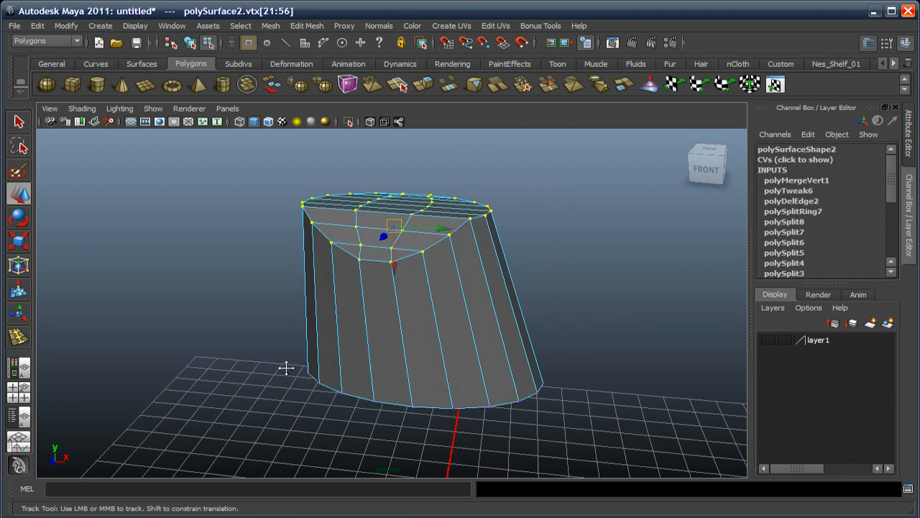
pyautogui.keyDown('alt'); pyautogui.moveTo(285, 367); pyautogui.dragTo(274, 378, button='middle'); pyautogui.keyUp('alt')
pyautogui.keyDown('alt'); pyautogui.moveTo(376, 264); pyautogui.dragTo(374, 335, button='right'); pyautogui.keyUp('alt')
pyautogui.keyDown('alt'); pyautogui.moveTo(373, 334); pyautogui.dragTo(335, 329); pyautogui.keyUp('alt')
pyautogui.keyDown('alt'); pyautogui.moveTo(335, 328); pyautogui.dragTo(328, 346, button='middle'); pyautogui.keyUp('alt')
pyautogui.keyDown('alt'); pyautogui.moveTo(374, 283); pyautogui.dragTo(372, 310, button='right'); pyautogui.keyUp('alt')
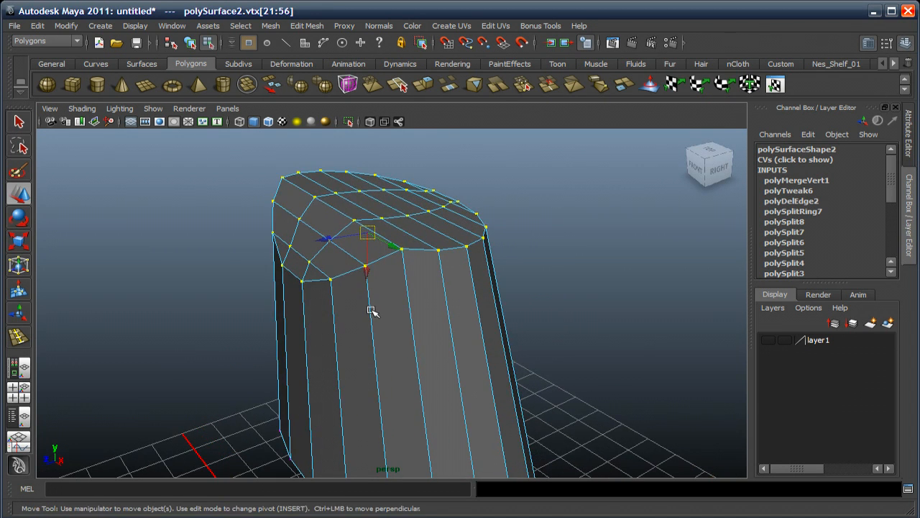
pyautogui.click(308, 26)
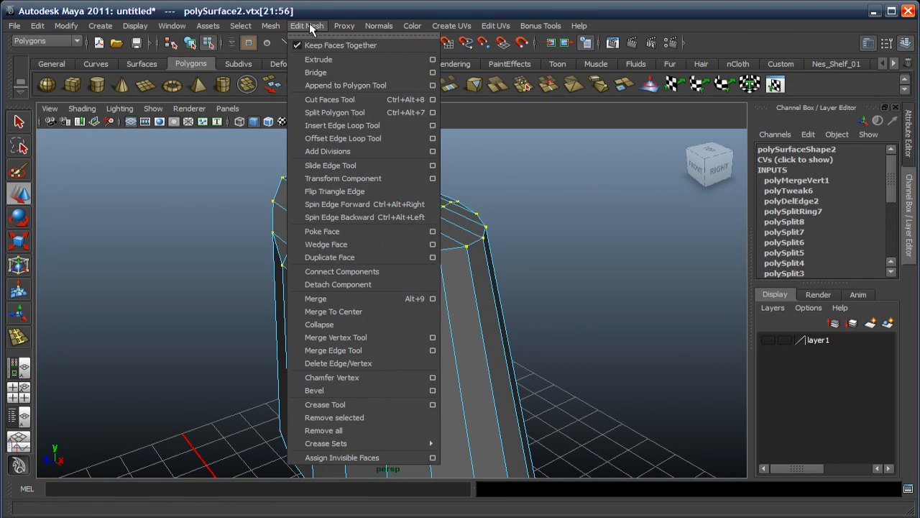
pyautogui.click(337, 128)
pyautogui.keyDown('alt'); pyautogui.moveTo(396, 207); pyautogui.dragTo(394, 262, button='right'); pyautogui.keyUp('alt')
pyautogui.moveTo(391, 239); pyautogui.dragTo(423, 267)
pyautogui.press('w')
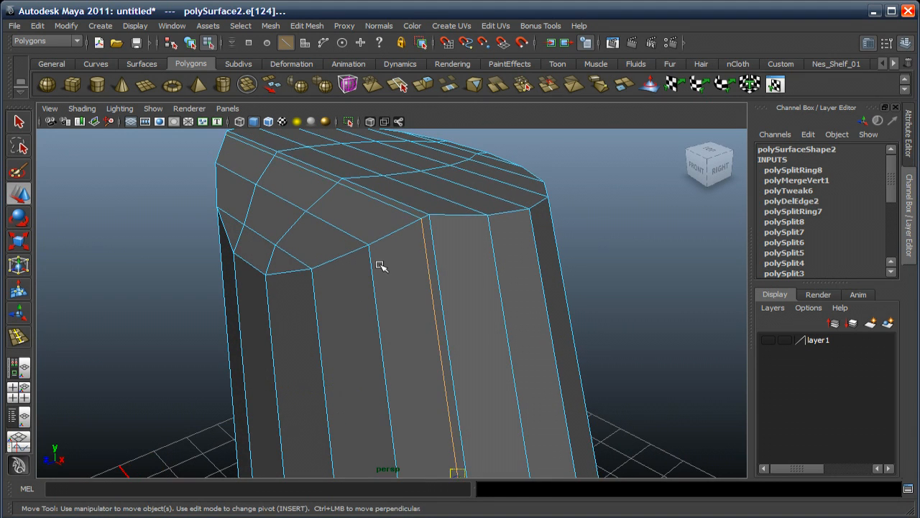
# Delete the new loop's vertical edges on the side walls, leaving its segment across the cap
pyautogui.keyDown('alt'); pyautogui.moveTo(290, 238); pyautogui.dragTo(427, 237); pyautogui.keyUp('alt')
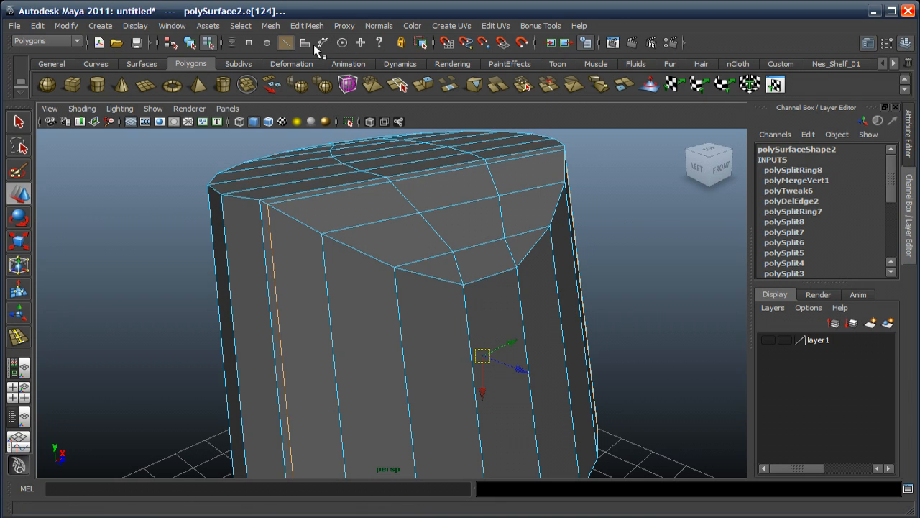
pyautogui.click(308, 25)
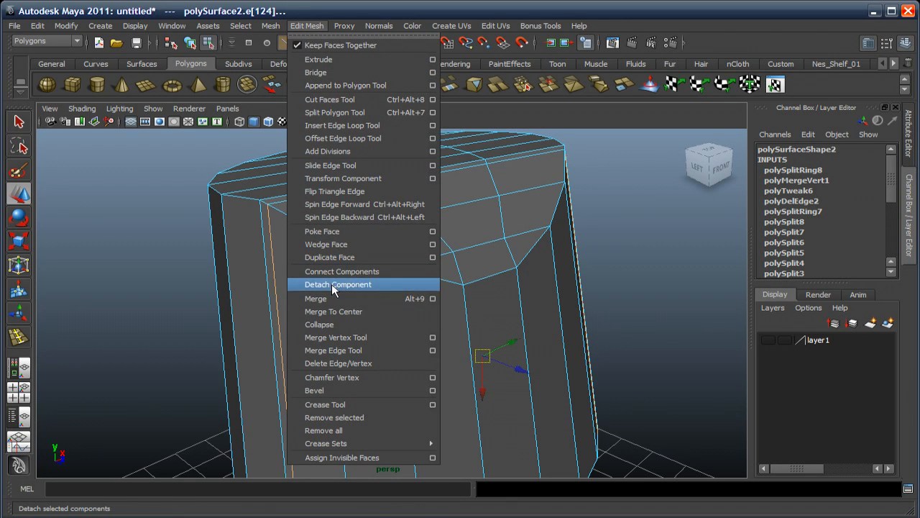
pyautogui.click(349, 363)
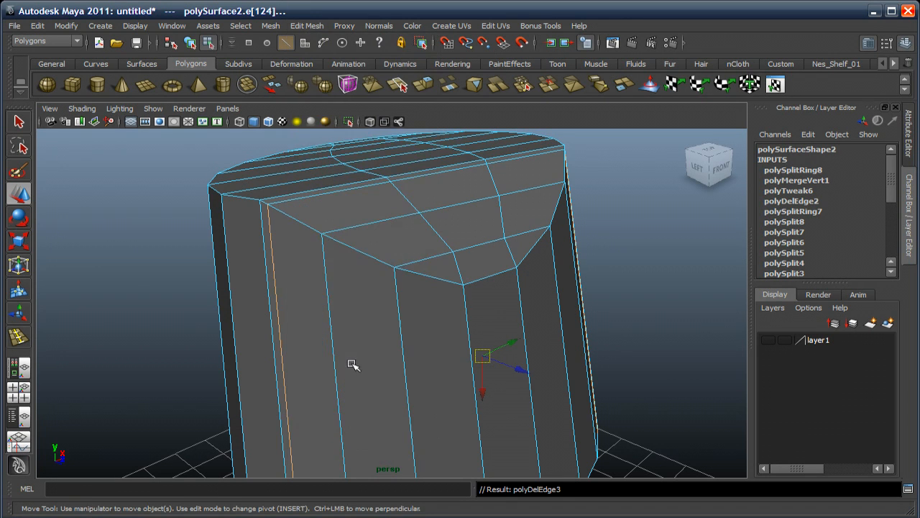
# Insert a second edge loop across the cap and sides, close to the crease on its flat rear side
pyautogui.keyDown('alt'); pyautogui.moveTo(410, 306); pyautogui.dragTo(350, 273); pyautogui.keyUp('alt')
pyautogui.keyDown('alt'); pyautogui.moveTo(433, 255); pyautogui.dragTo(433, 263, button='right'); pyautogui.keyUp('alt')
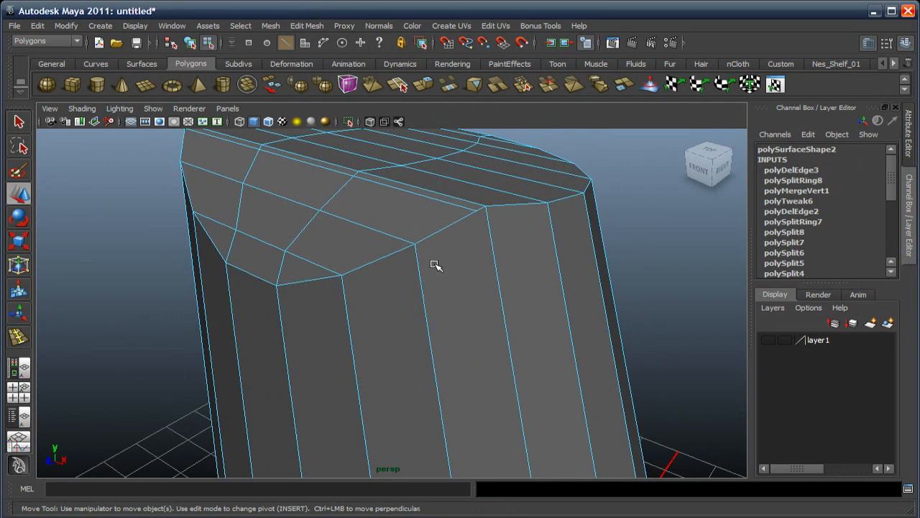
pyautogui.keyDown('alt'); pyautogui.moveTo(433, 263); pyautogui.dragTo(407, 280, button='middle'); pyautogui.keyUp('alt')
pyautogui.keyDown('alt'); pyautogui.moveTo(407, 281); pyautogui.dragTo(409, 240); pyautogui.keyUp('alt')
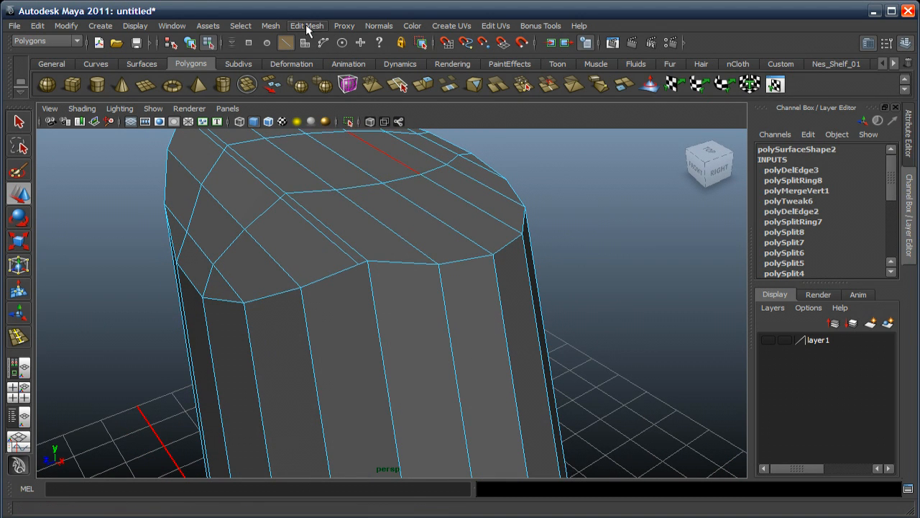
pyautogui.click(307, 27)
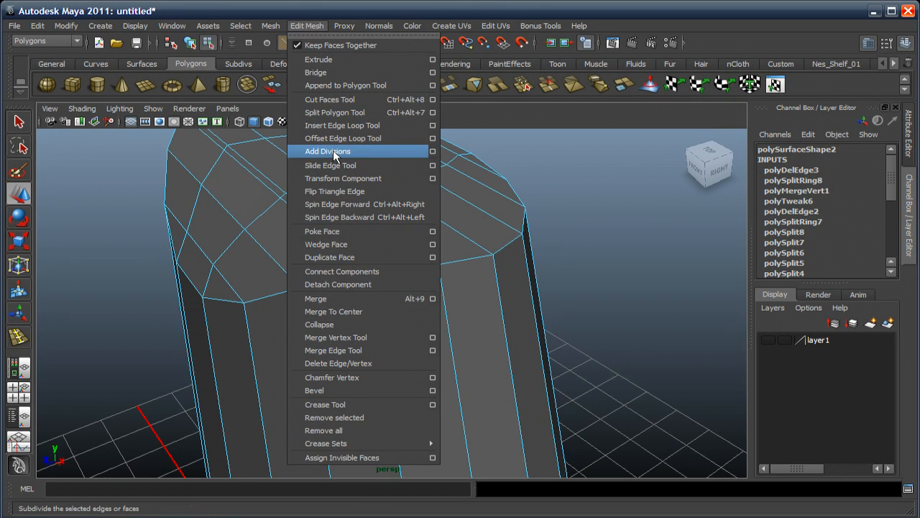
pyautogui.click(337, 128)
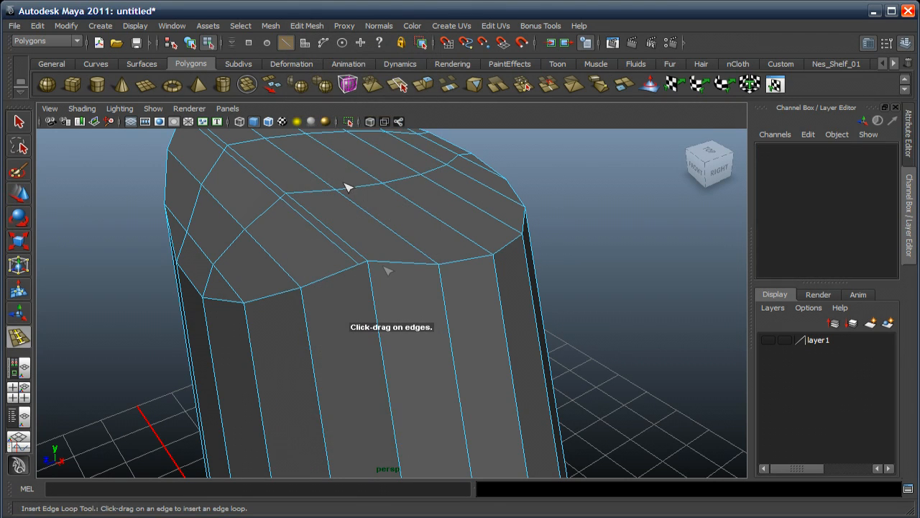
pyautogui.moveTo(384, 265); pyautogui.dragTo(376, 273)
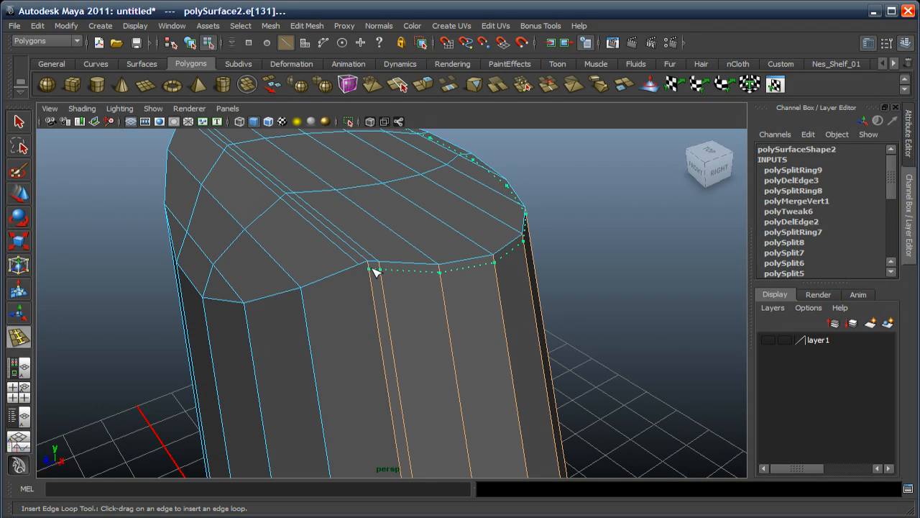
# Insert horizontal edge loops just below the rim on the side walls behind and in front of the crease
pyautogui.moveTo(375, 271); pyautogui.dragTo(376, 271)
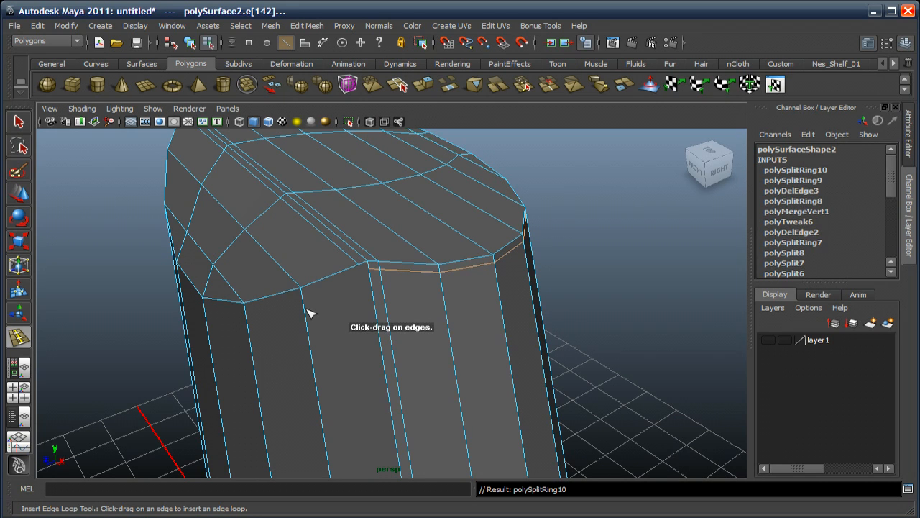
pyautogui.moveTo(307, 315); pyautogui.dragTo(359, 300)
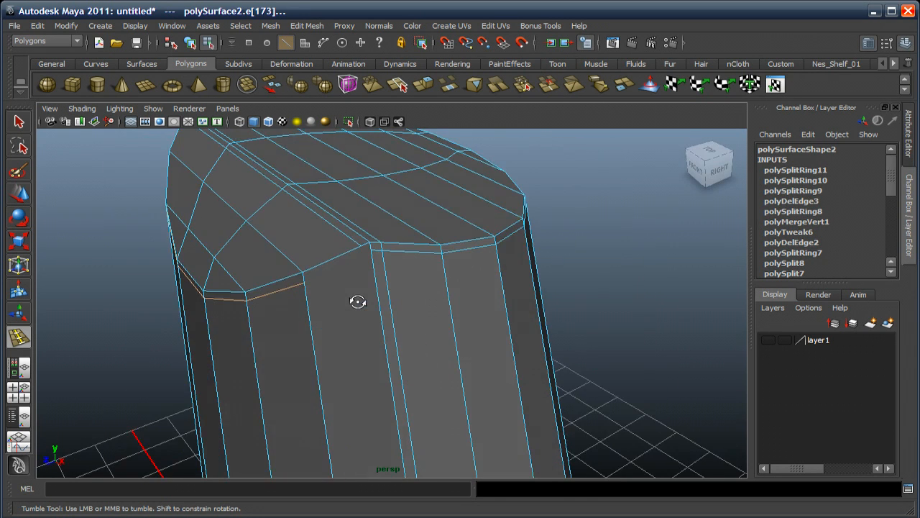
pyautogui.keyDown('alt'); pyautogui.moveTo(372, 251); pyautogui.dragTo(375, 270, button='right'); pyautogui.keyUp('alt')
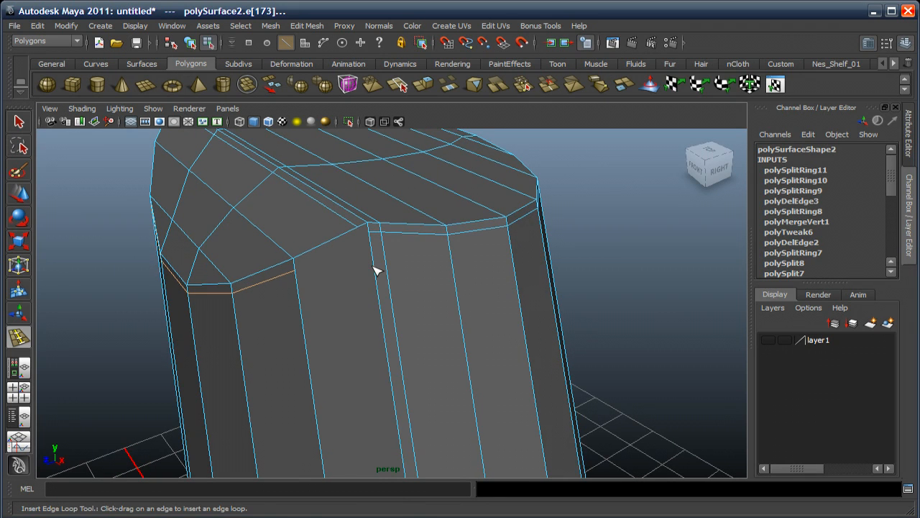
# Delete the vertical side-wall edges of the loop behind the crease, on both sides of the body
pyautogui.press('w')
pyautogui.keyDown('alt'); pyautogui.moveTo(379, 232); pyautogui.dragTo(489, 228); pyautogui.keyUp('alt')
pyautogui.click(383, 253)
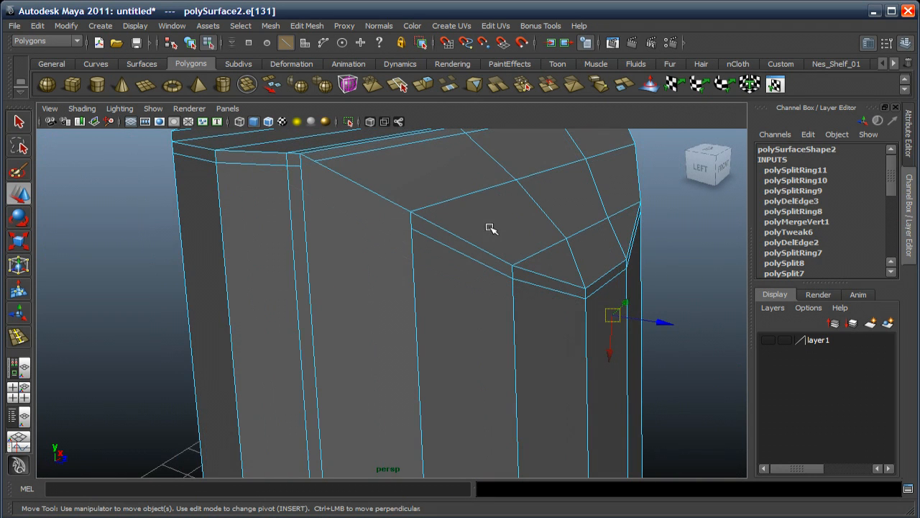
pyautogui.click(293, 223)
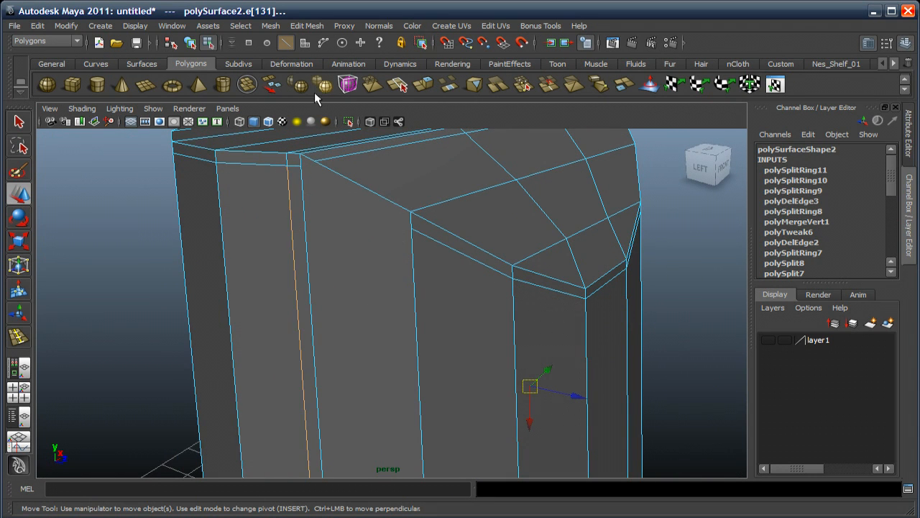
pyautogui.click(308, 26)
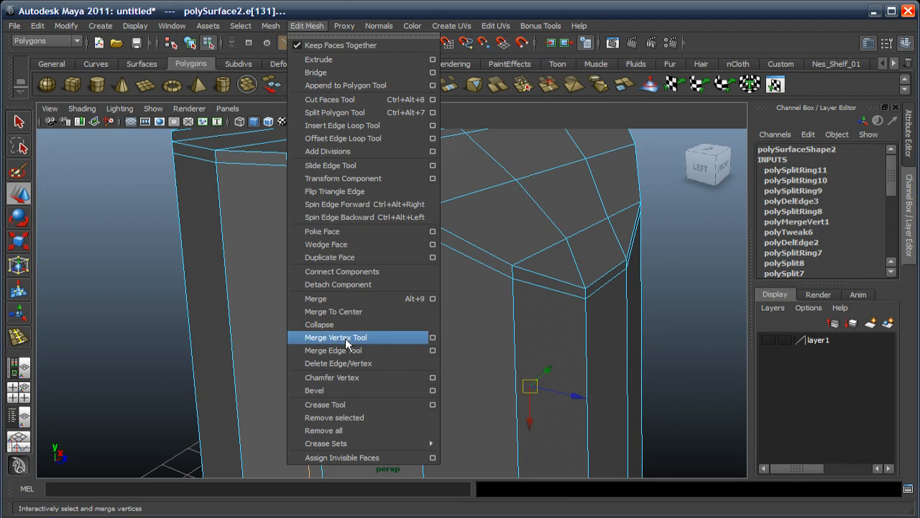
pyautogui.click(345, 363)
# Split the left side face from the rear rim loop's end to the cap loop's end in front of the crease
pyautogui.keyDown('alt'); pyautogui.moveTo(354, 355); pyautogui.dragTo(369, 252); pyautogui.keyUp('alt')
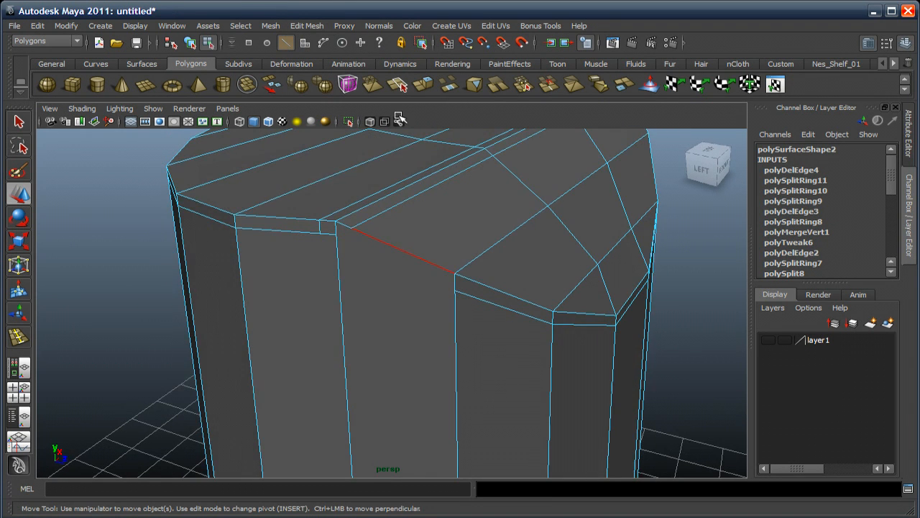
pyautogui.click(402, 85)
pyautogui.scroll(1, 297, 191)
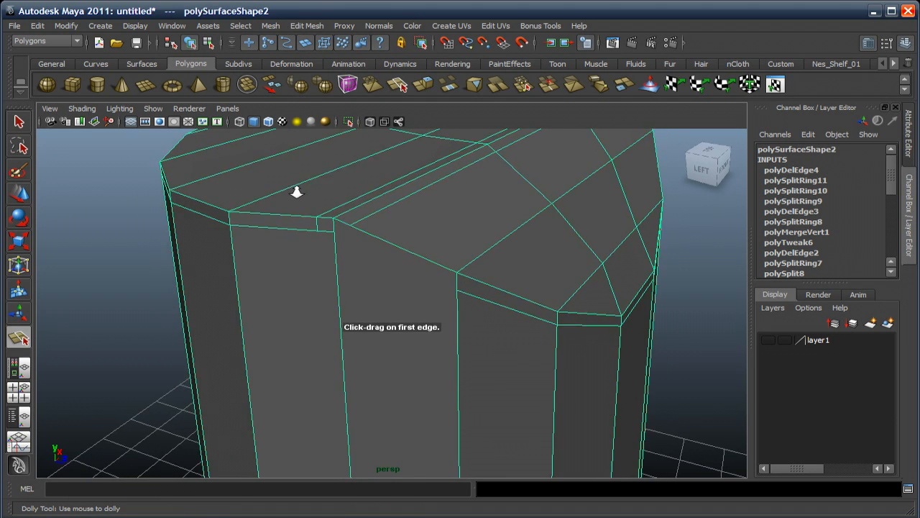
pyautogui.scroll(2, 296, 191)
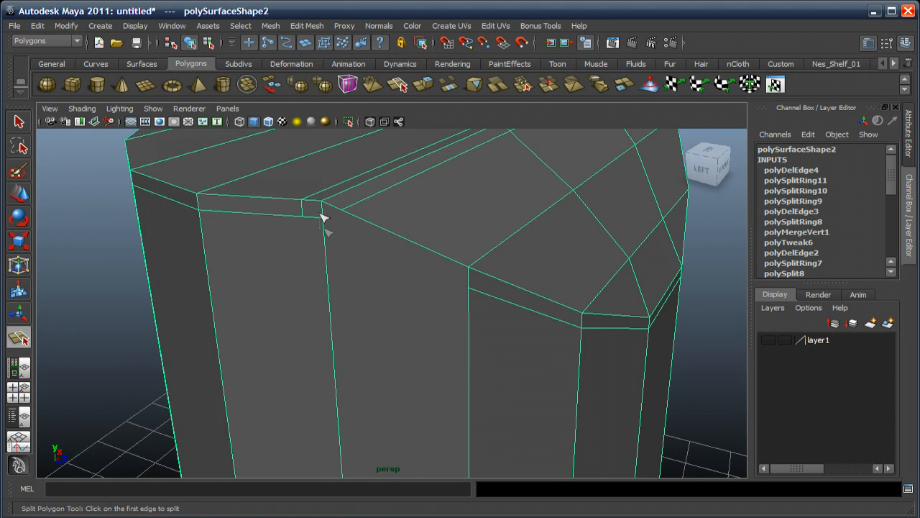
pyautogui.click(322, 217)
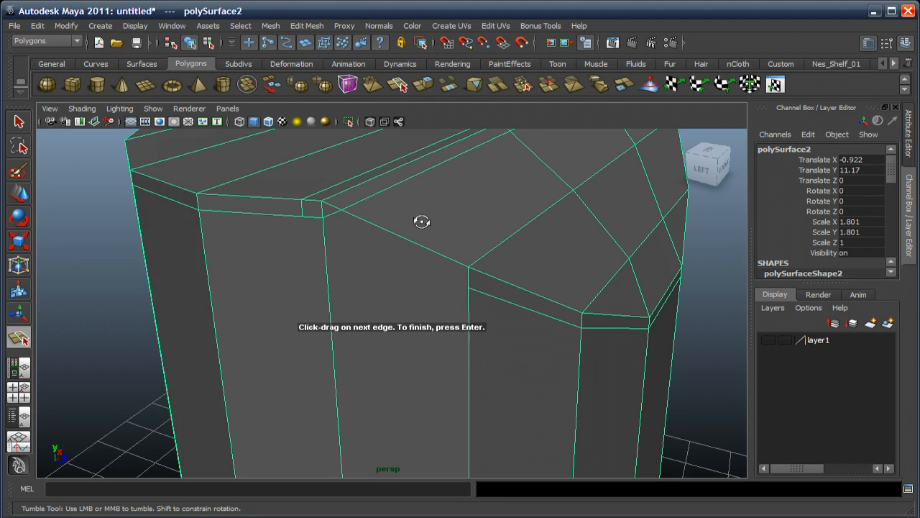
# Split the right side face from the cap loop's end in front of the crease to the rear rim loop's end
pyautogui.keyDown('alt'); pyautogui.moveTo(422, 221); pyautogui.dragTo(365, 275); pyautogui.keyUp('alt')
pyautogui.click(479, 205)
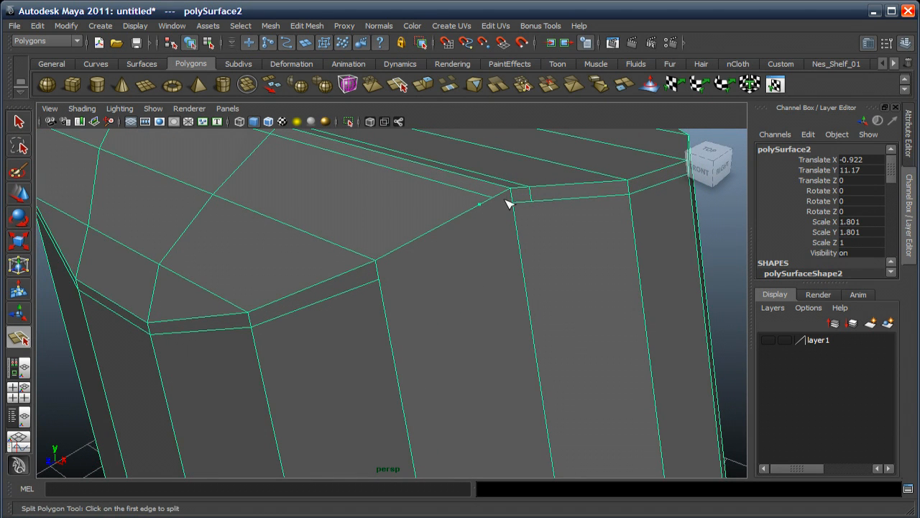
pyautogui.moveTo(505, 199); pyautogui.dragTo(526, 197)
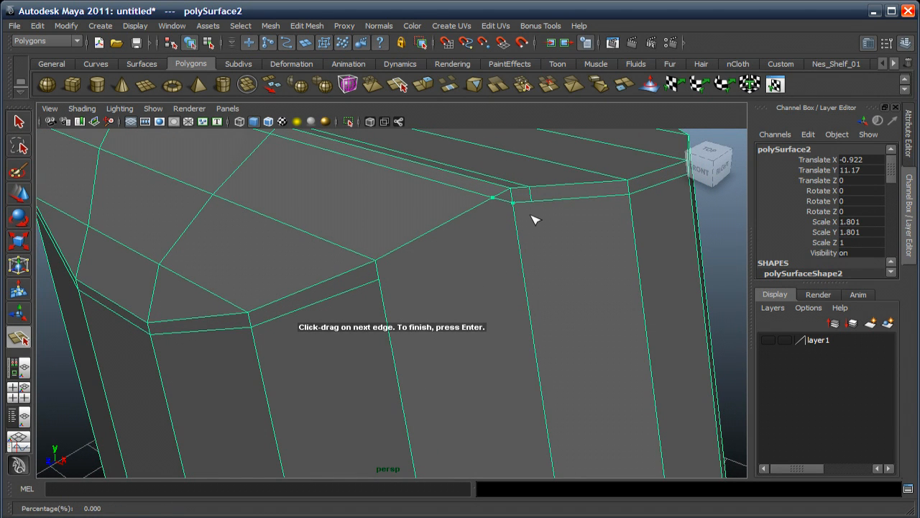
pyautogui.press('Return')
pyautogui.press('w')
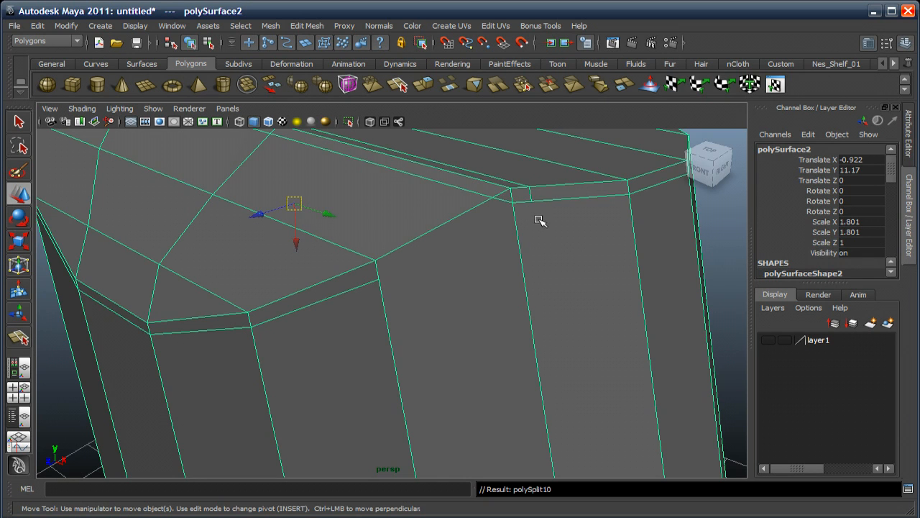
# Delete the short vertical rim-band edges just behind the crease on both sides of the body
pyautogui.keyDown('alt'); pyautogui.moveTo(534, 189); pyautogui.dragTo(539, 204, button='right'); pyautogui.keyUp('alt')
pyautogui.moveTo(539, 205)
pyautogui.keyDown('alt'); pyautogui.mouseDown()
pyautogui.moveTo(537, 220)
pyautogui.moveTo(531, 210)
pyautogui.mouseUp(); pyautogui.keyUp('alt')
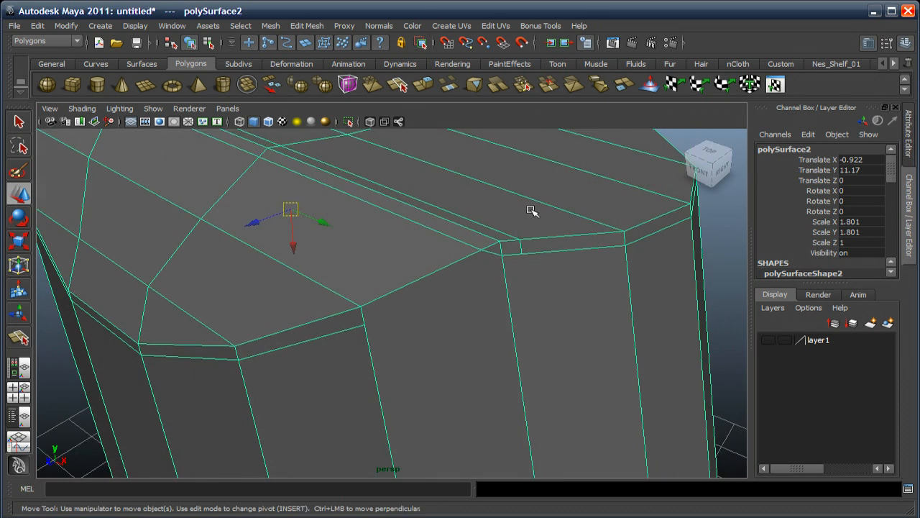
pyautogui.keyDown('alt'); pyautogui.moveTo(530, 210); pyautogui.dragTo(551, 212, button='right'); pyautogui.keyUp('alt')
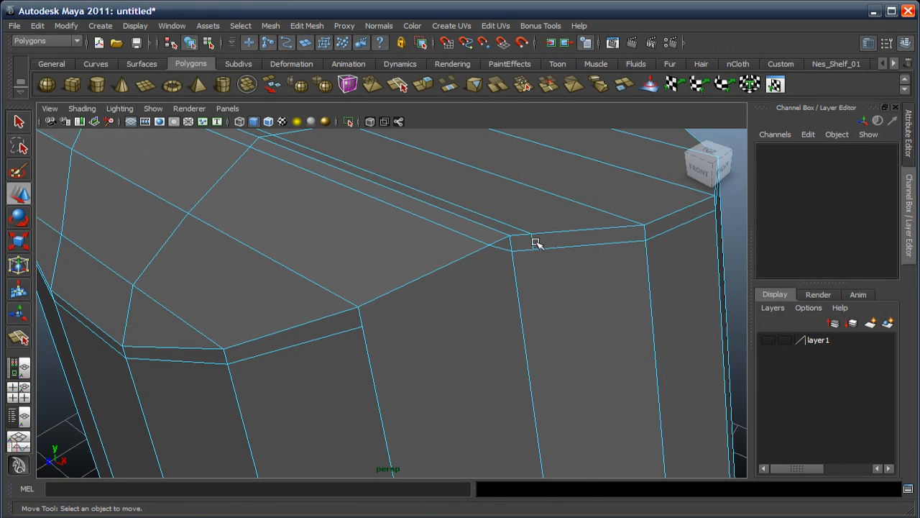
pyautogui.click(534, 243)
pyautogui.keyDown('alt'); pyautogui.moveTo(371, 225); pyautogui.dragTo(482, 202); pyautogui.keyUp('alt')
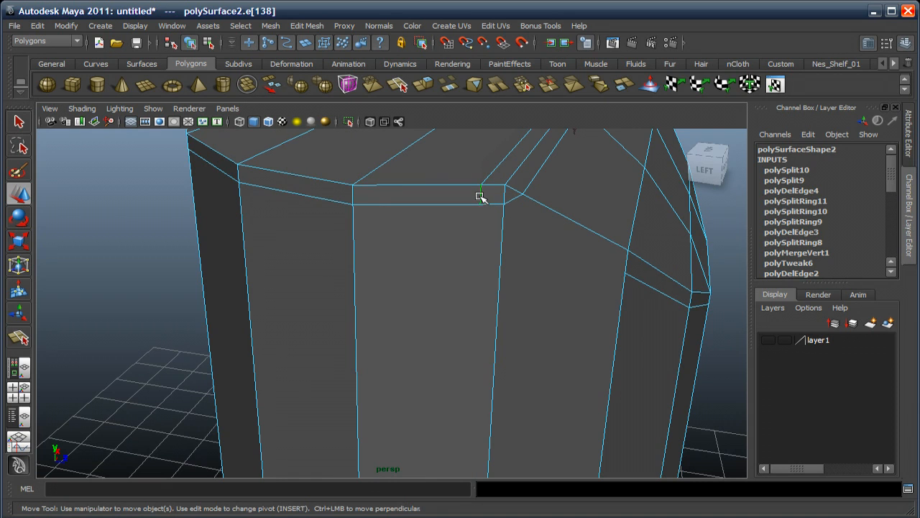
pyautogui.click(480, 197)
pyautogui.click(307, 26)
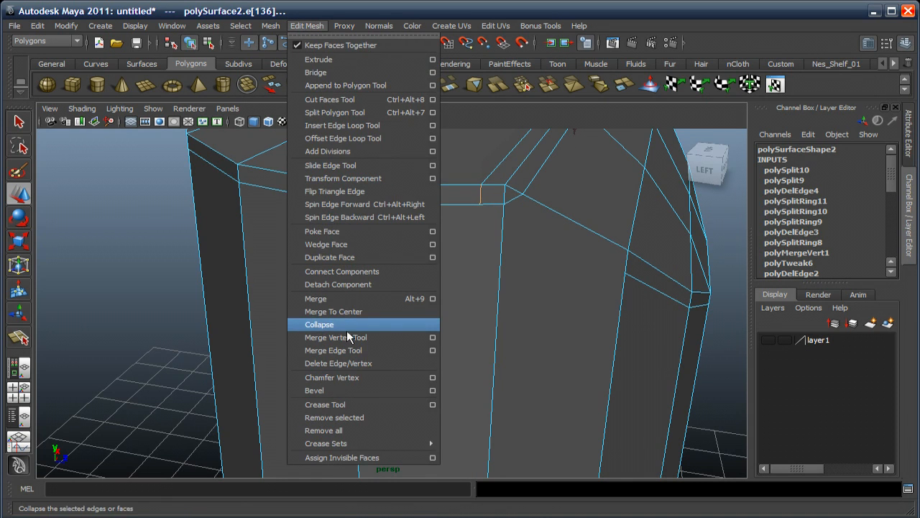
pyautogui.click(338, 363)
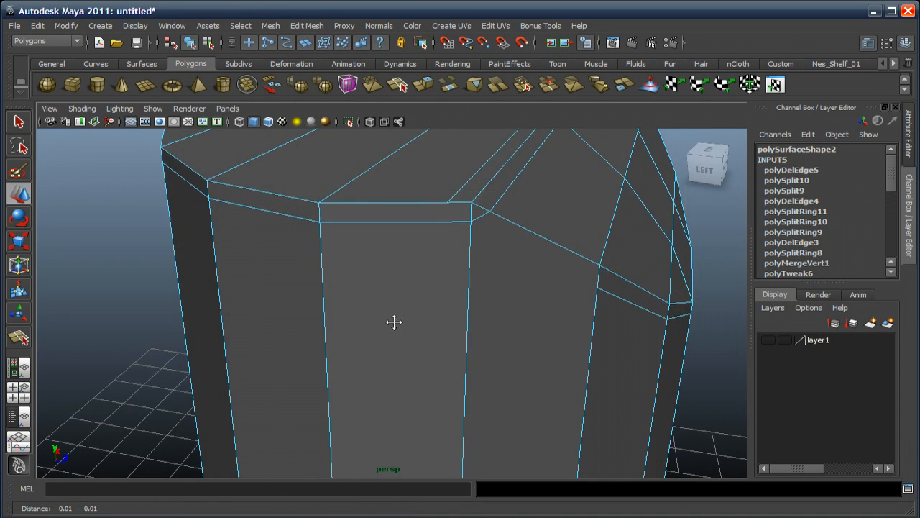
# Split the left side face from the rear rim loop's end to the front rim loop's end
pyautogui.keyDown('alt'); pyautogui.moveTo(394, 322); pyautogui.dragTo(386, 323); pyautogui.keyUp('alt')
pyautogui.click(400, 84)
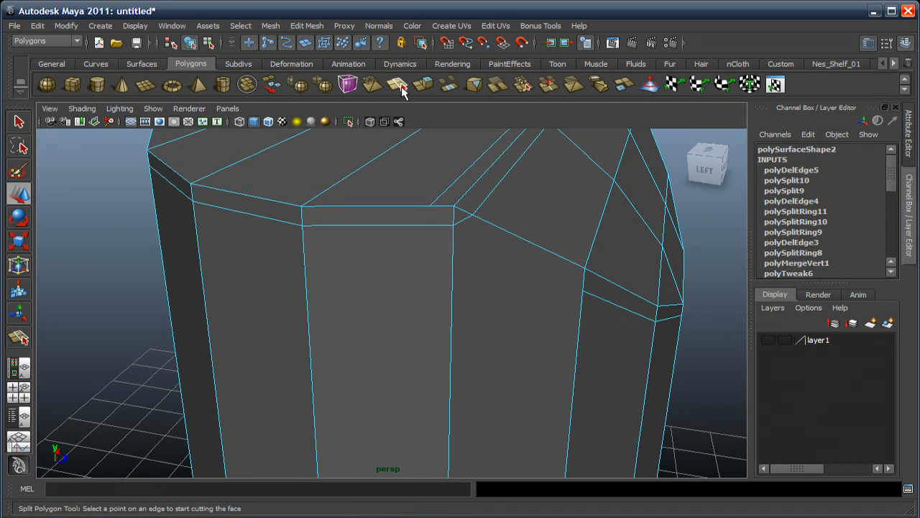
pyautogui.click(454, 262)
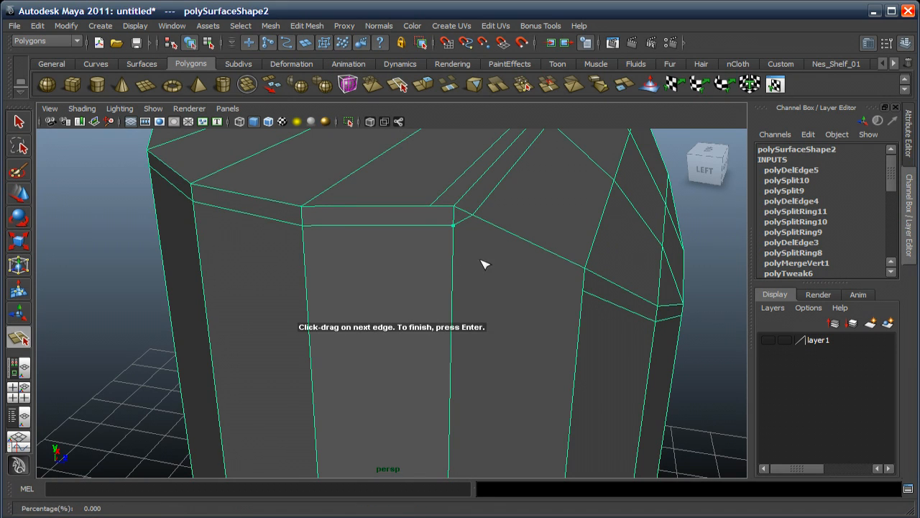
pyautogui.click(586, 292)
pyautogui.press('Return')
pyautogui.keyDown('alt'); pyautogui.moveTo(509, 247); pyautogui.dragTo(508, 263, button='middle'); pyautogui.keyUp('alt')
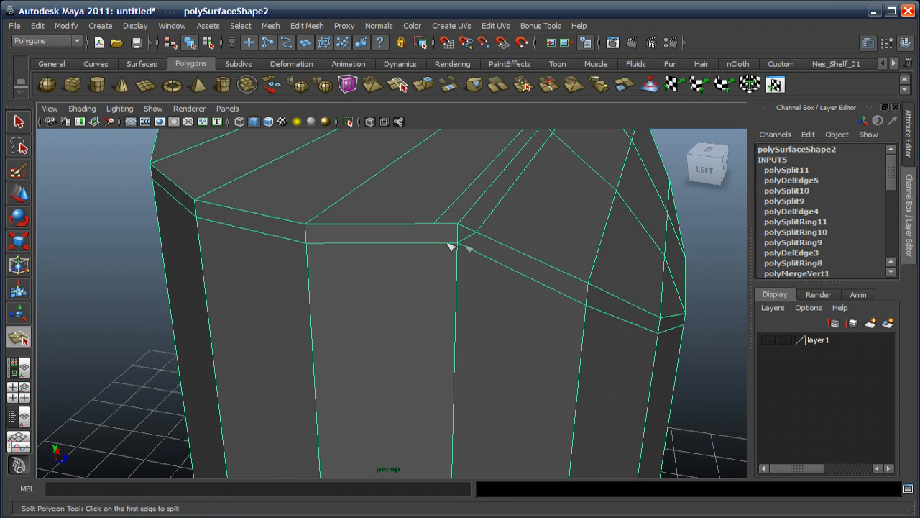
# Split the left rim band diagonally from the rim loop's crease corner to the cap loop's end behind the crease
pyautogui.click(464, 245)
pyautogui.moveTo(414, 228); pyautogui.dragTo(463, 226)
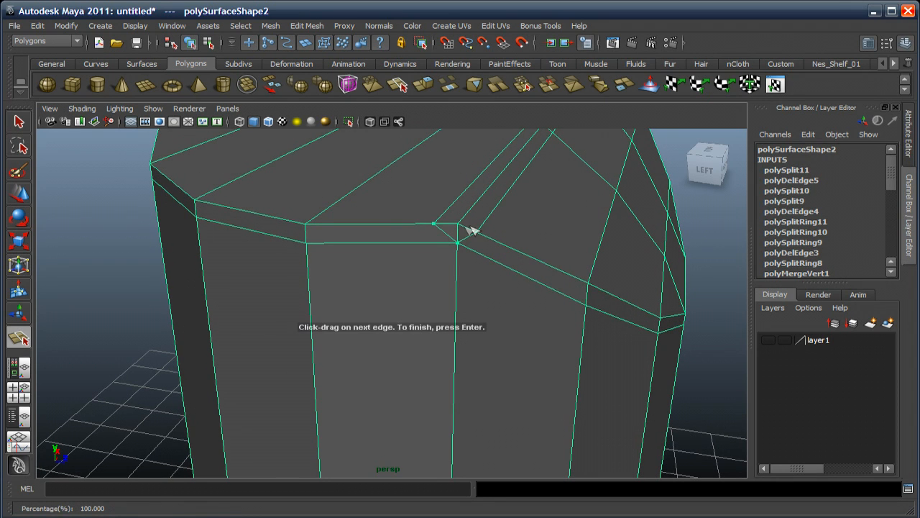
pyautogui.press('Return')
# Split the right side from the front rim loop's end through the crease corner to the cap loop's end behind the crease
pyautogui.keyDown('alt'); pyautogui.moveTo(556, 242); pyautogui.dragTo(319, 245); pyautogui.keyUp('alt')
pyautogui.click(220, 303)
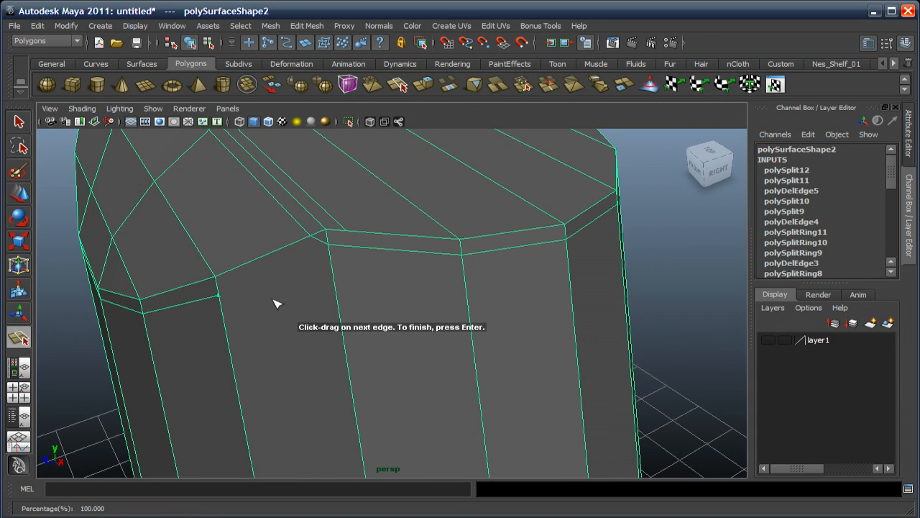
pyautogui.click(329, 245)
pyautogui.press('Return')
pyautogui.press('w')
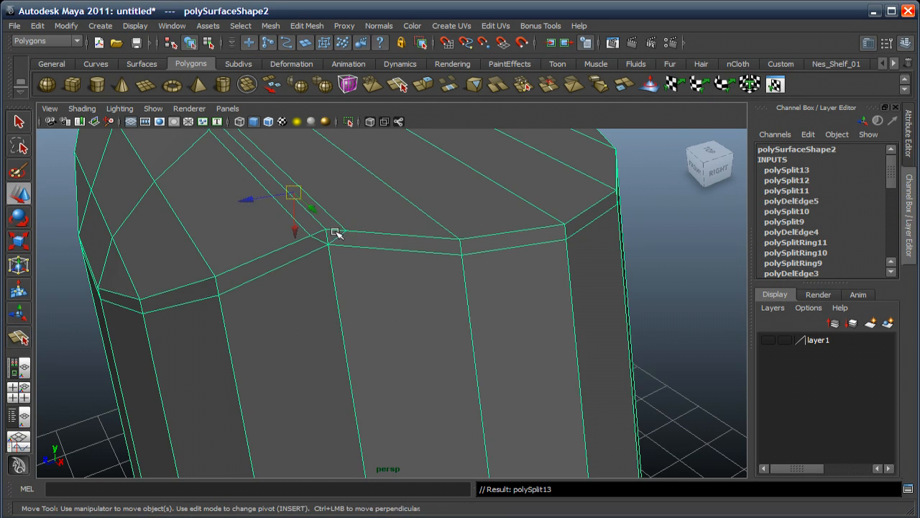
# Delete the short vertical edges between the crease ends and the rim loop on both sides
pyautogui.keyDown('alt'); pyautogui.moveTo(350, 245); pyautogui.dragTo(372, 259, button='middle'); pyautogui.keyUp('alt')
pyautogui.moveTo(369, 228)
pyautogui.keyDown('alt'); pyautogui.mouseDown(button='right')
pyautogui.moveTo(381, 252)
pyautogui.moveTo(372, 226)
pyautogui.mouseUp(button='right'); pyautogui.keyUp('alt')
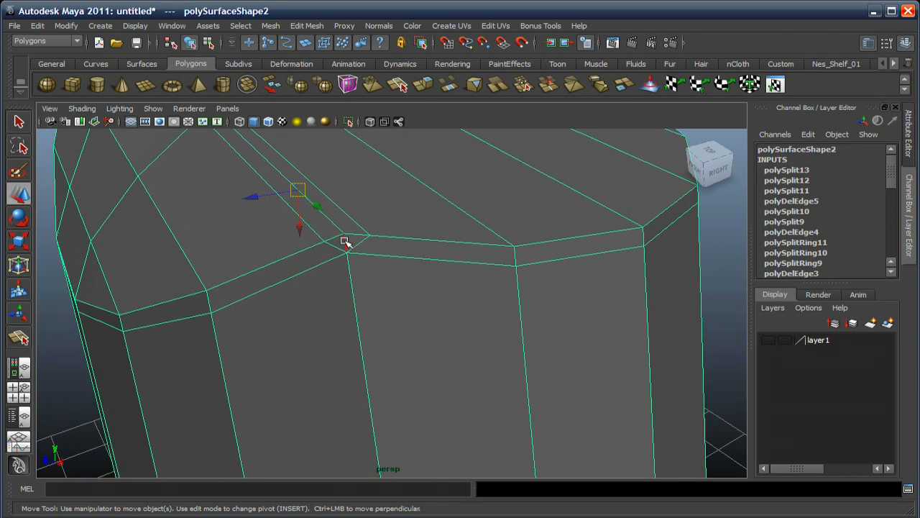
pyautogui.click(345, 244)
pyautogui.keyDown('alt'); pyautogui.moveTo(296, 240); pyautogui.dragTo(427, 265); pyautogui.keyUp('alt')
pyautogui.click(374, 297)
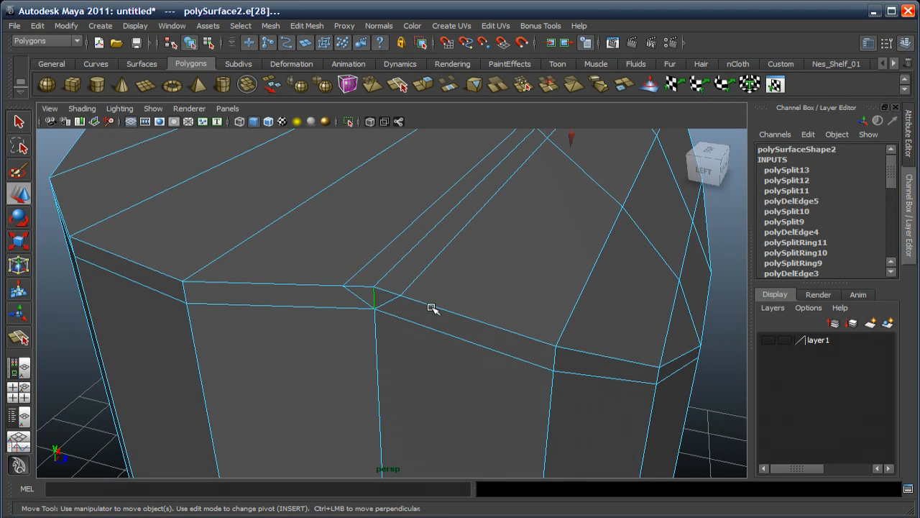
pyautogui.press('Delete')
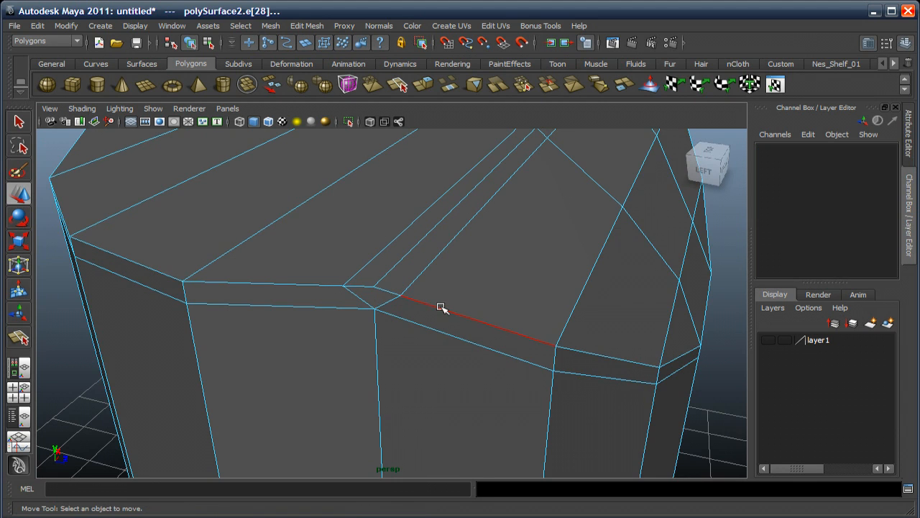
# Switch to face selection and select all cap and rim-band faces at the upper end of the body
pyautogui.keyDown('alt'); pyautogui.moveTo(440, 299); pyautogui.dragTo(440, 291, button='right'); pyautogui.keyUp('alt')
pyautogui.keyDown('alt'); pyautogui.moveTo(440, 290); pyautogui.dragTo(438, 295); pyautogui.keyUp('alt')
pyautogui.keyDown('alt'); pyautogui.moveTo(438, 295); pyautogui.dragTo(437, 258, button='right'); pyautogui.keyUp('alt')
pyautogui.keyDown('alt'); pyautogui.moveTo(437, 259); pyautogui.dragTo(351, 256); pyautogui.keyUp('alt')
pyautogui.scroll(-4, 329, 273)
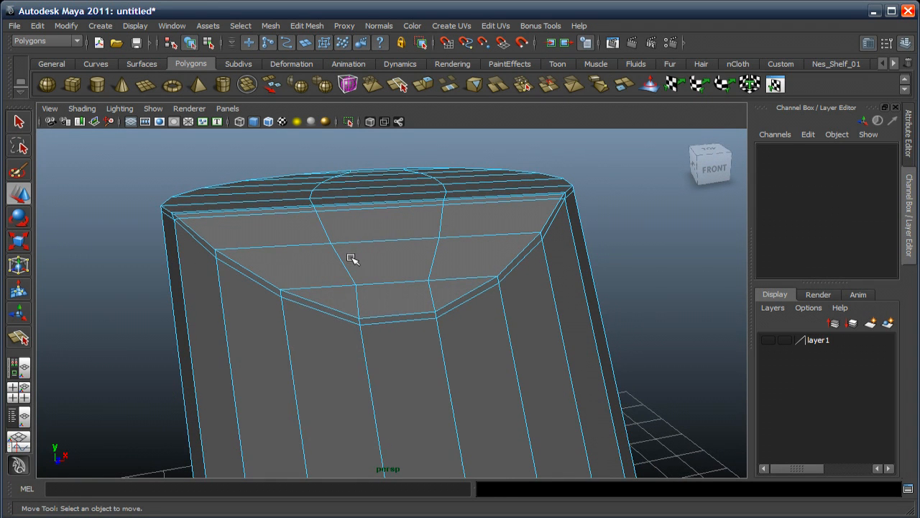
pyautogui.moveTo(352, 246); pyautogui.dragTo(357, 275, button='right')
pyautogui.keyDown('alt'); pyautogui.moveTo(358, 276); pyautogui.dragTo(357, 269); pyautogui.keyUp('alt')
pyautogui.keyDown('alt'); pyautogui.moveTo(358, 269); pyautogui.dragTo(189, 199, button='right'); pyautogui.keyUp('alt')
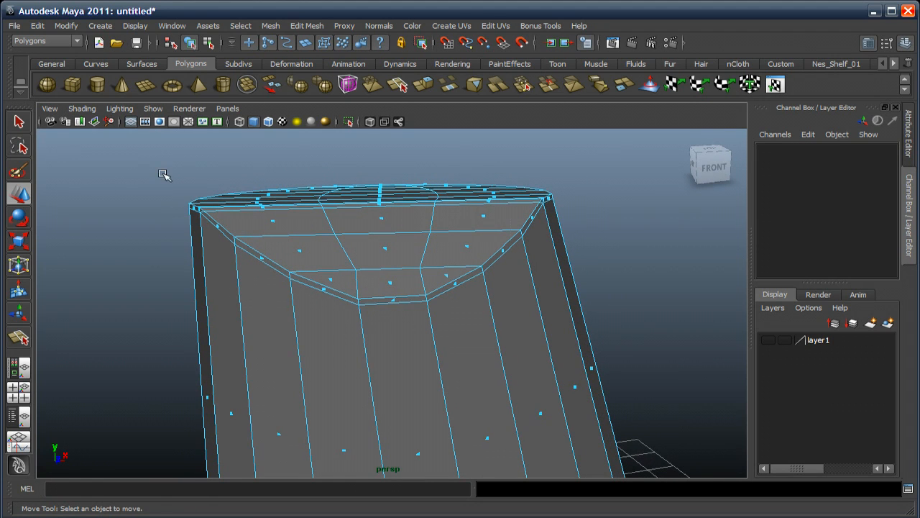
pyautogui.moveTo(579, 305); pyautogui.dragTo(584, 307)
# Remove the rim-band faces along the body's right side from the face selection
pyautogui.keyDown('alt'); pyautogui.moveTo(507, 286); pyautogui.dragTo(453, 243); pyautogui.keyUp('alt')
pyautogui.keyDown('alt'); pyautogui.moveTo(452, 241); pyautogui.dragTo(462, 285, button='right'); pyautogui.keyUp('alt')
pyautogui.keyDown('ctrl'); pyautogui.click(452, 282); pyautogui.keyUp('ctrl')
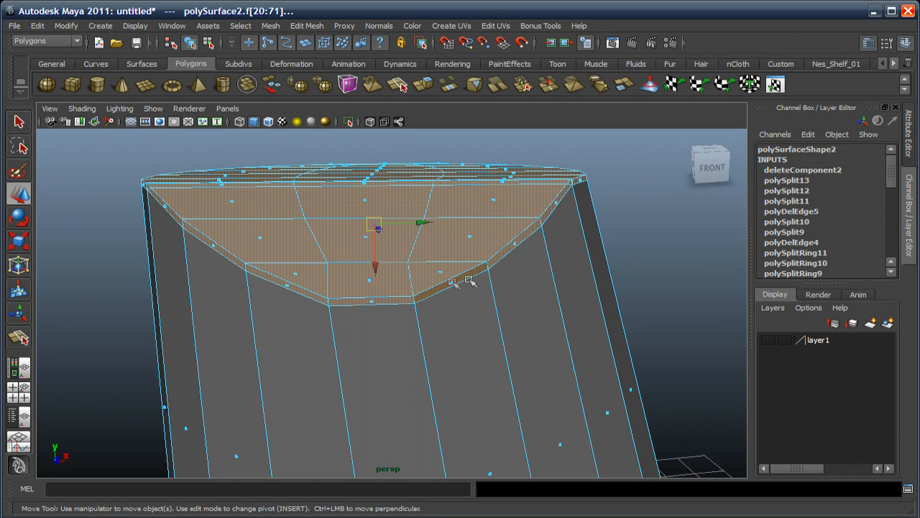
pyautogui.keyDown('ctrl'); pyautogui.click(513, 244); pyautogui.keyUp('ctrl')
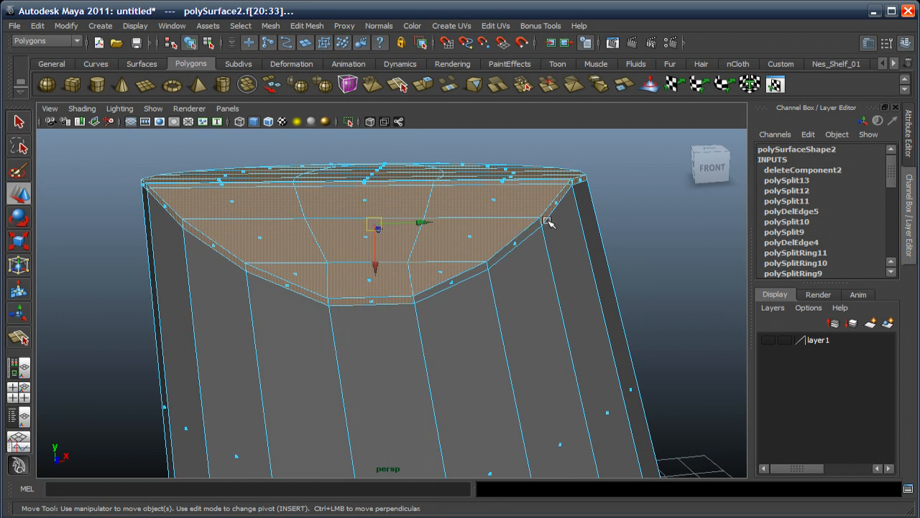
pyautogui.keyDown('ctrl'); pyautogui.click(555, 207); pyautogui.keyUp('ctrl')
pyautogui.keyDown('alt'); pyautogui.moveTo(555, 201); pyautogui.dragTo(508, 214); pyautogui.keyUp('alt')
pyautogui.keyDown('alt'); pyautogui.moveTo(508, 214); pyautogui.dragTo(497, 265, button='right'); pyautogui.keyUp('alt')
pyautogui.keyDown('alt'); pyautogui.moveTo(497, 265); pyautogui.dragTo(462, 309, button='middle'); pyautogui.keyUp('alt')
pyautogui.keyDown('alt'); pyautogui.moveTo(458, 218); pyautogui.dragTo(468, 261, button='right'); pyautogui.keyUp('alt')
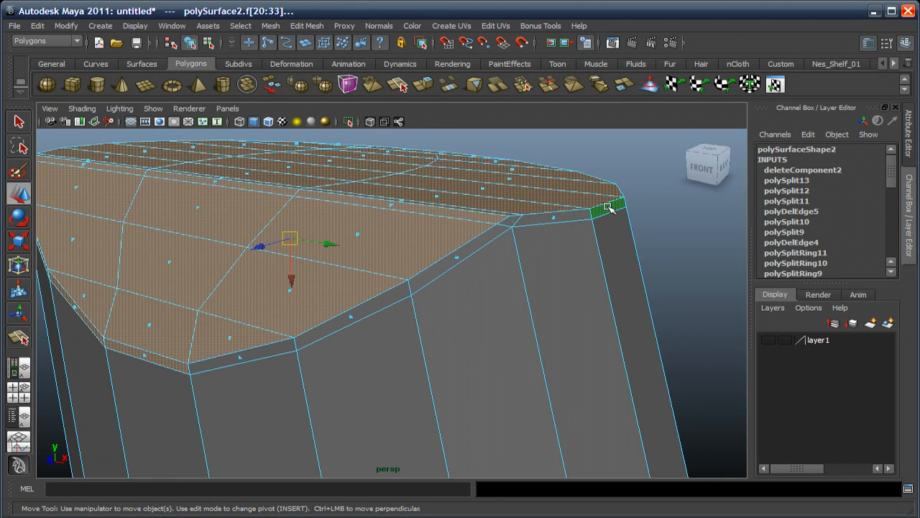
pyautogui.keyDown('alt'); pyautogui.moveTo(550, 225); pyautogui.dragTo(471, 229); pyautogui.keyUp('alt')
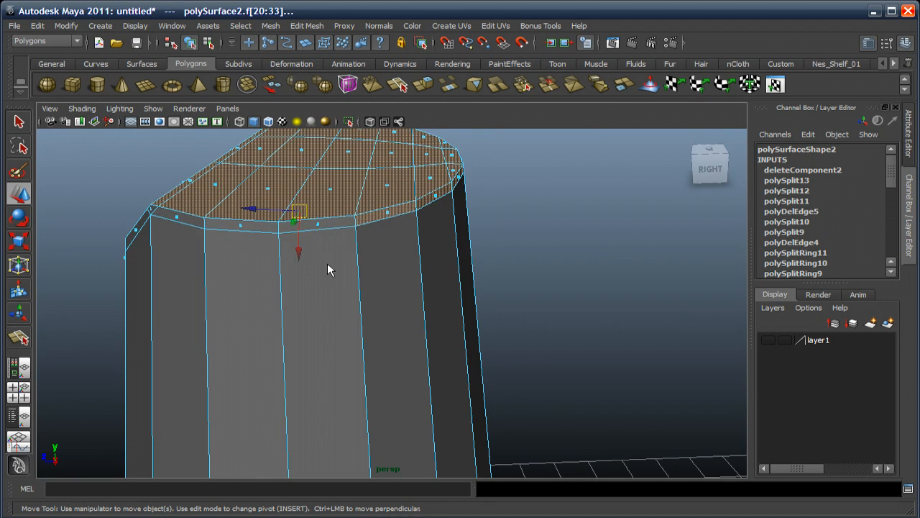
# Switch to the front view and hide its reference image
pyautogui.press('space')
pyautogui.press('space')
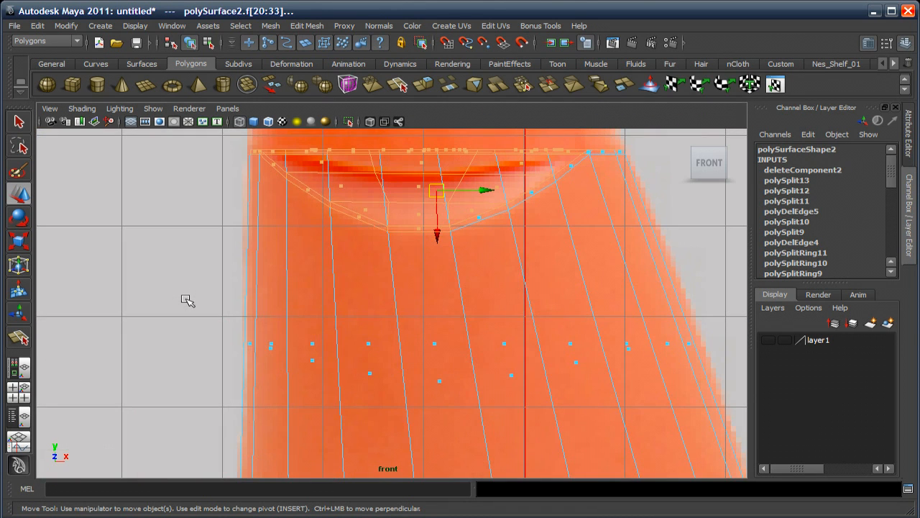
pyautogui.click(93, 120)
pyautogui.keyDown('alt'); pyautogui.moveTo(326, 322); pyautogui.dragTo(325, 338, button='middle'); pyautogui.keyUp('alt')
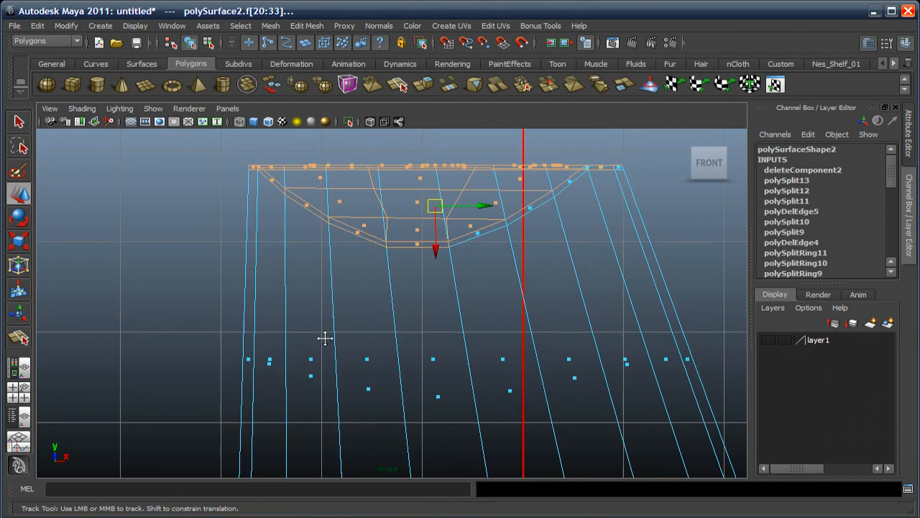
pyautogui.scroll(3, 330, 331)
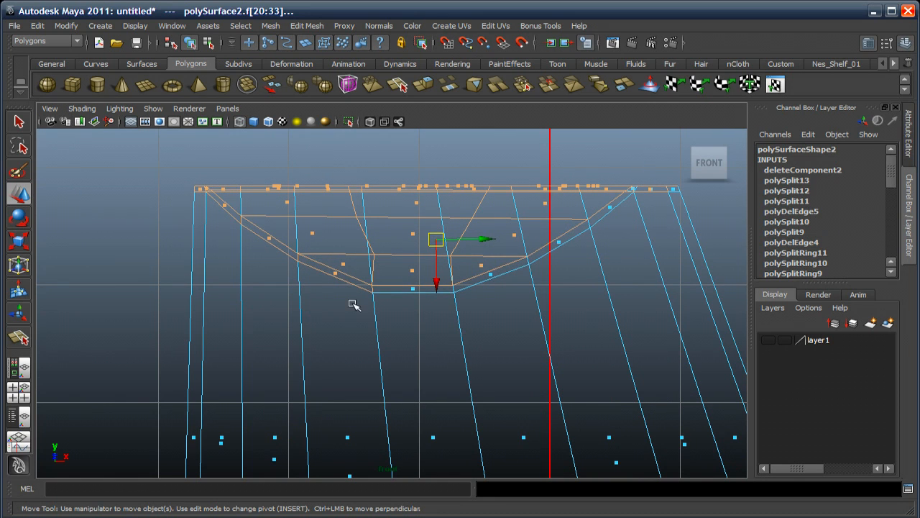
# Remove the rim-band faces on the left half of the front curve, up to the crease, from the selection
pyautogui.keyDown('ctrl'); pyautogui.click(338, 281); pyautogui.keyUp('ctrl')
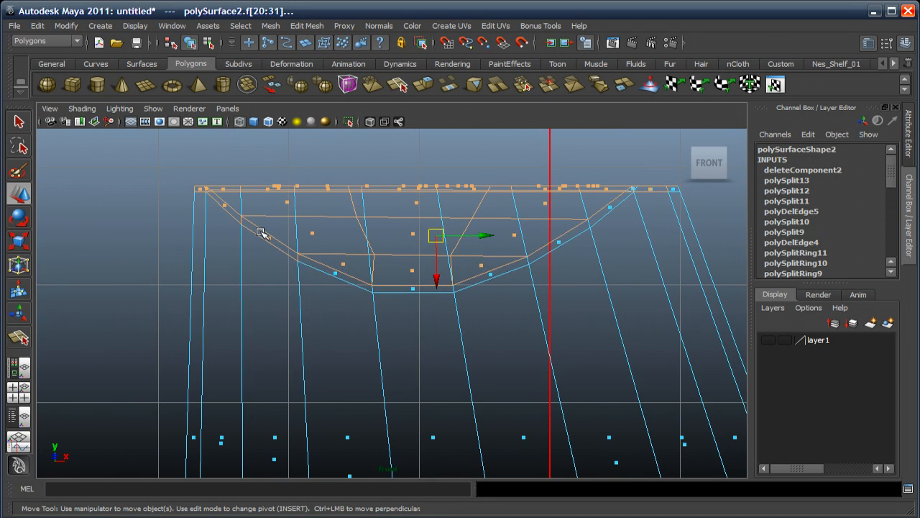
pyautogui.keyDown('ctrl'); pyautogui.click(270, 251); pyautogui.keyUp('ctrl')
pyautogui.keyDown('alt'); pyautogui.moveTo(304, 292); pyautogui.dragTo(379, 332, button='middle'); pyautogui.keyUp('alt')
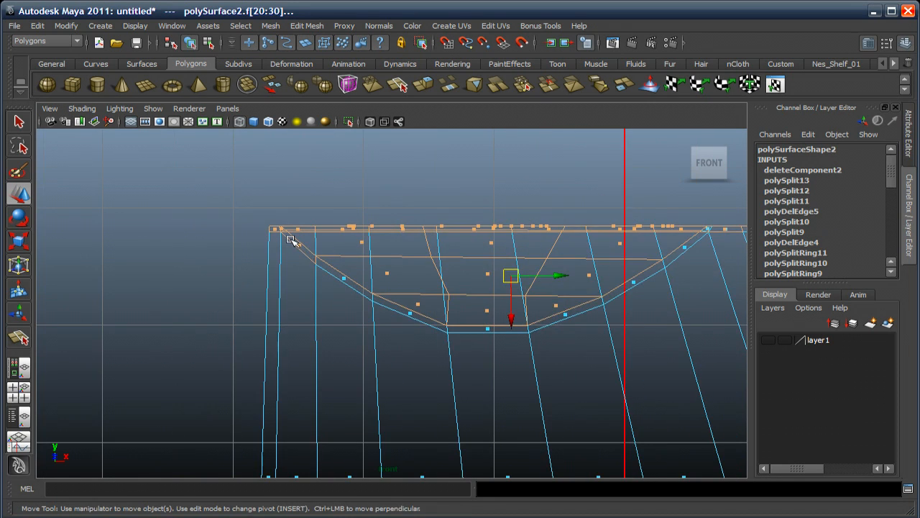
pyautogui.keyDown('ctrl'); pyautogui.moveTo(290, 239); pyautogui.dragTo(304, 256); pyautogui.keyUp('ctrl')
pyautogui.keyDown('alt'); pyautogui.moveTo(319, 270); pyautogui.dragTo(347, 295, button='middle'); pyautogui.keyUp('alt')
pyautogui.scroll(1, 347, 295)
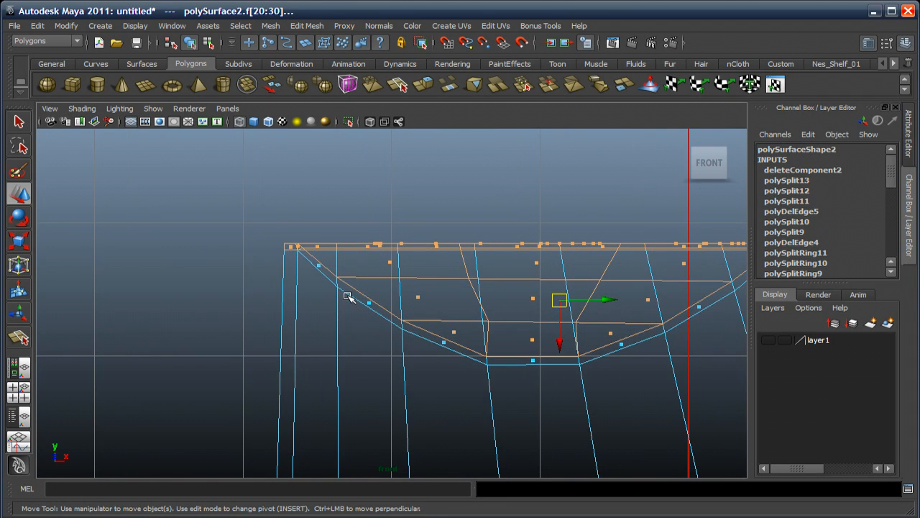
pyautogui.keyDown('ctrl'); pyautogui.moveTo(273, 241); pyautogui.dragTo(291, 264); pyautogui.keyUp('ctrl')
# Return to the perspective view and remove the rim-band faces along the body's right side from the face selection
pyautogui.press('space')
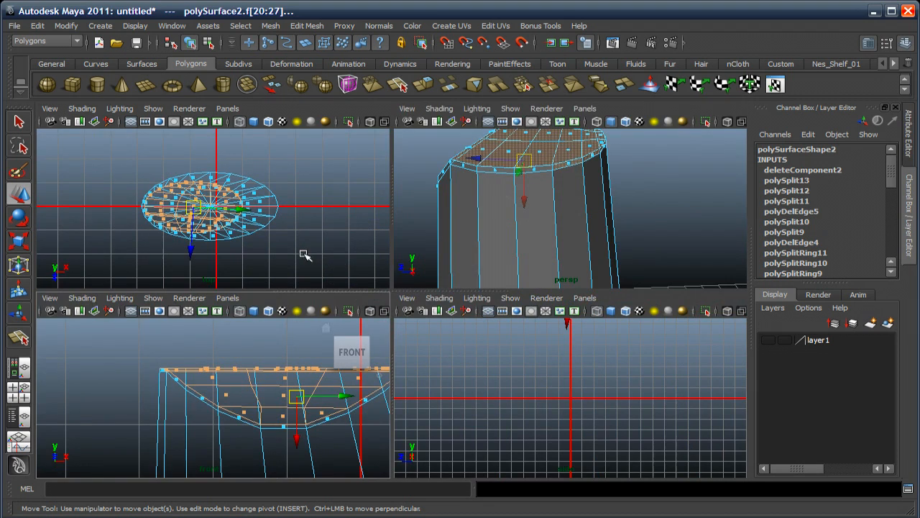
pyautogui.press('space')
pyautogui.keyDown('alt'); pyautogui.moveTo(495, 246); pyautogui.dragTo(452, 246); pyautogui.keyUp('alt')
pyautogui.press('w')
pyautogui.keyDown('ctrl'); pyautogui.click(246, 220); pyautogui.keyUp('ctrl')
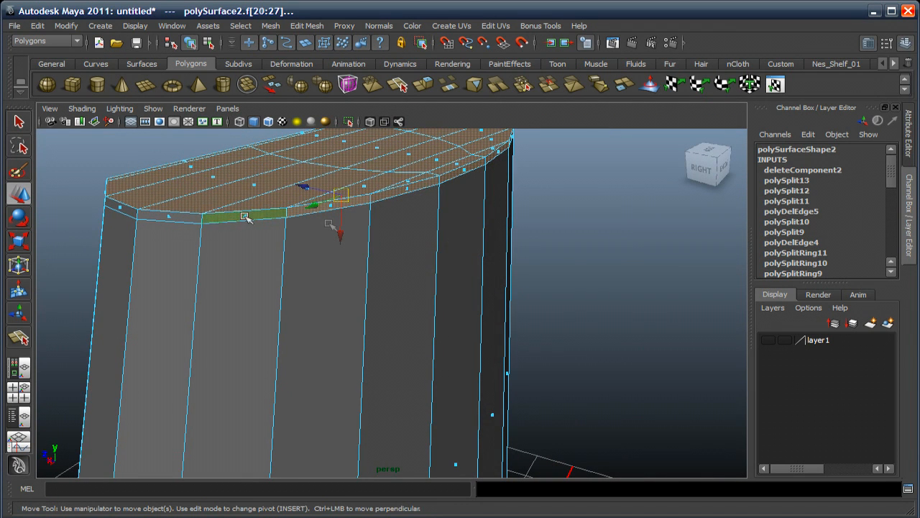
pyautogui.press('q')
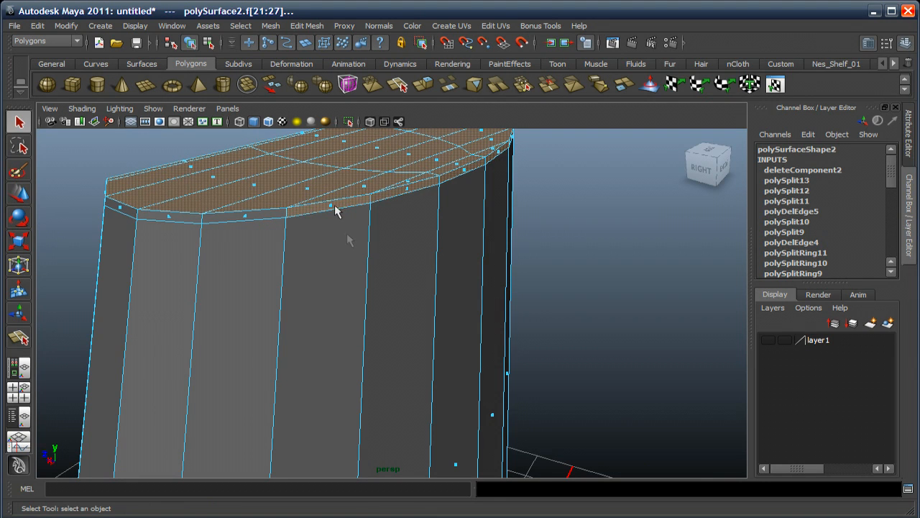
pyautogui.keyDown('ctrl'); pyautogui.click(332, 206); pyautogui.keyUp('ctrl')
pyautogui.keyDown('ctrl'); pyautogui.click(407, 191); pyautogui.keyUp('ctrl')
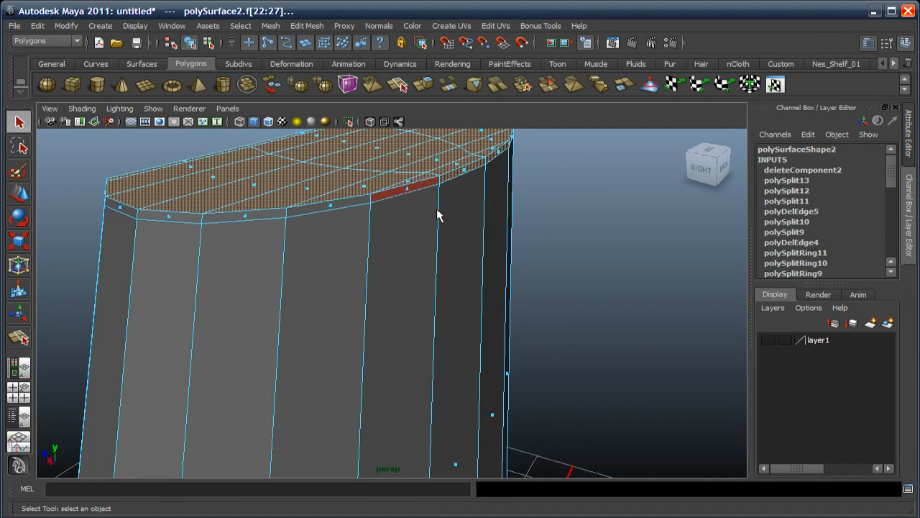
pyautogui.moveTo(438, 208)
pyautogui.keyDown('alt'); pyautogui.mouseDown()
pyautogui.moveTo(456, 232)
pyautogui.moveTo(413, 230)
pyautogui.moveTo(427, 194)
pyautogui.mouseUp(); pyautogui.keyUp('alt')
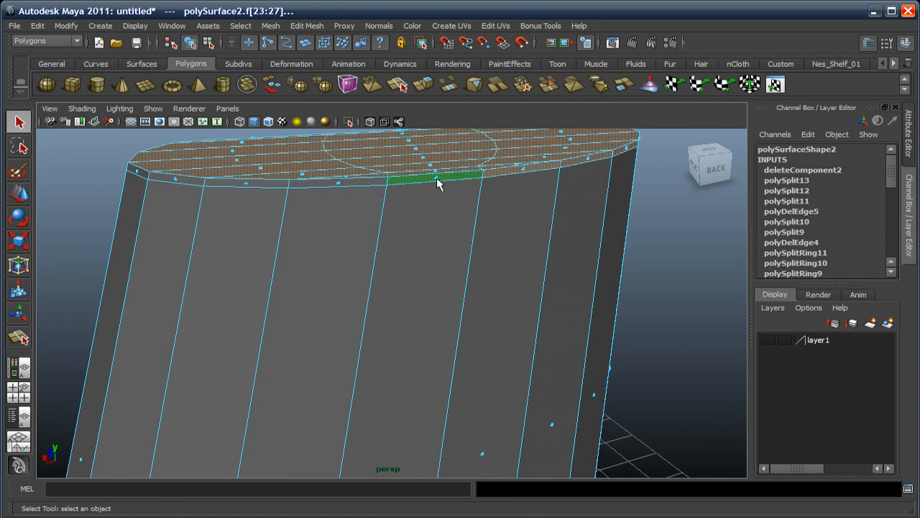
# Deselect the remaining rim-band faces around the back of the body, leaving only the cap faces selected
pyautogui.keyDown('ctrl'); pyautogui.click(589, 158); pyautogui.keyUp('ctrl')
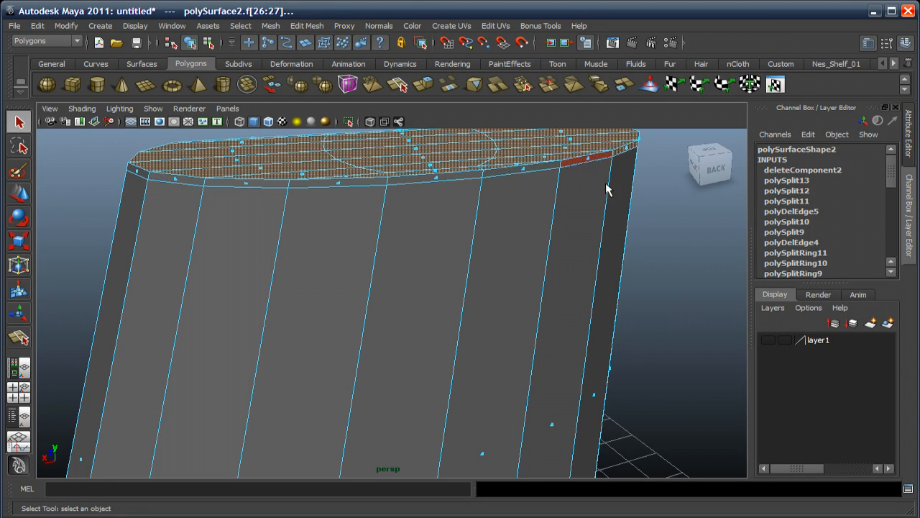
pyautogui.keyDown('alt'); pyautogui.moveTo(602, 191); pyautogui.dragTo(501, 143); pyautogui.keyUp('alt')
pyautogui.keyDown('alt'); pyautogui.moveTo(478, 171); pyautogui.dragTo(457, 209, button='middle'); pyautogui.keyUp('alt')
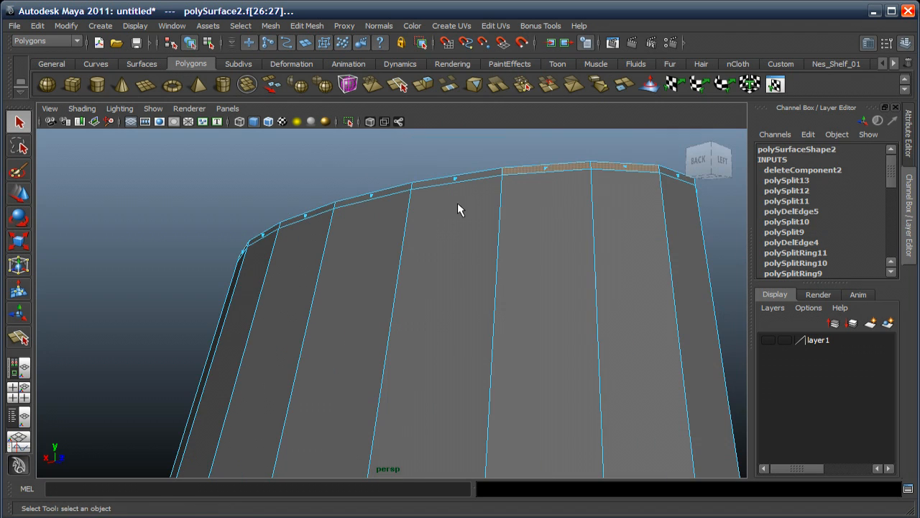
pyautogui.keyDown('ctrl'); pyautogui.click(548, 170); pyautogui.keyUp('ctrl')
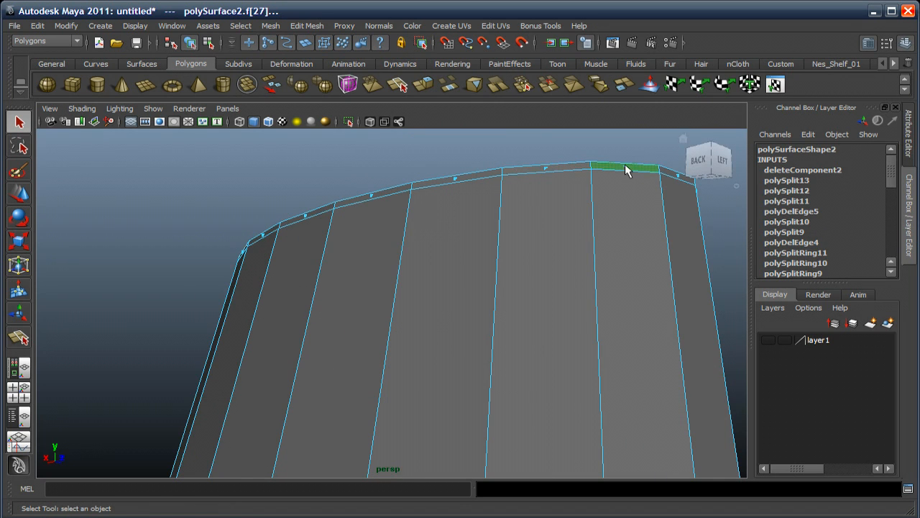
pyautogui.keyDown('ctrl'); pyautogui.click(622, 167); pyautogui.keyUp('ctrl')
pyautogui.keyDown('alt'); pyautogui.moveTo(580, 221); pyautogui.dragTo(439, 266); pyautogui.keyUp('alt')
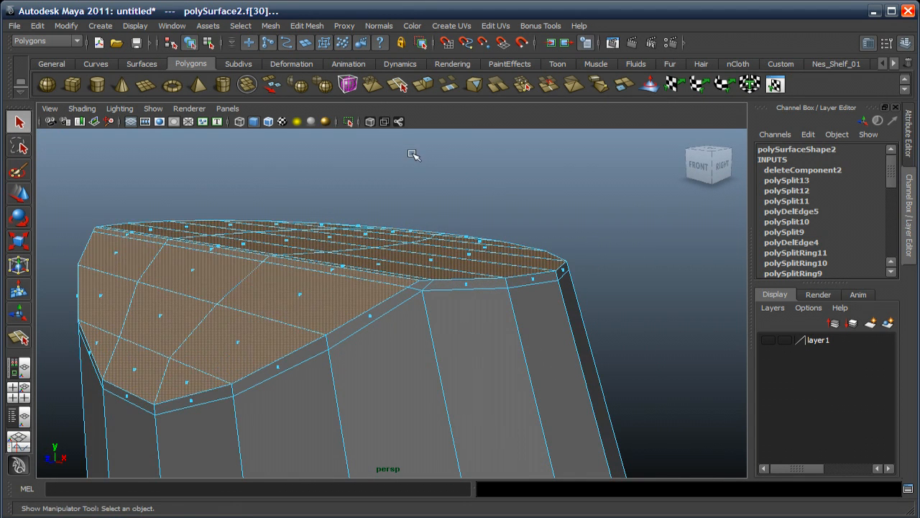
# Extrude the selected cap faces and inset them slightly from the rim
pyautogui.click(432, 86)
pyautogui.keyDown('alt'); pyautogui.moveTo(195, 242); pyautogui.dragTo(254, 238); pyautogui.keyUp('alt')
pyautogui.keyDown('alt'); pyautogui.moveTo(254, 238); pyautogui.dragTo(291, 276, button='middle'); pyautogui.keyUp('alt')
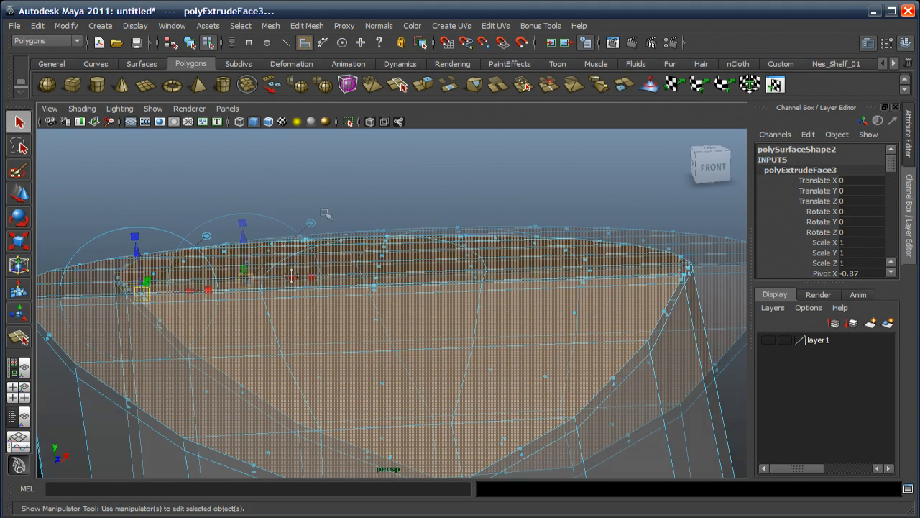
pyautogui.scroll(1, 325, 213)
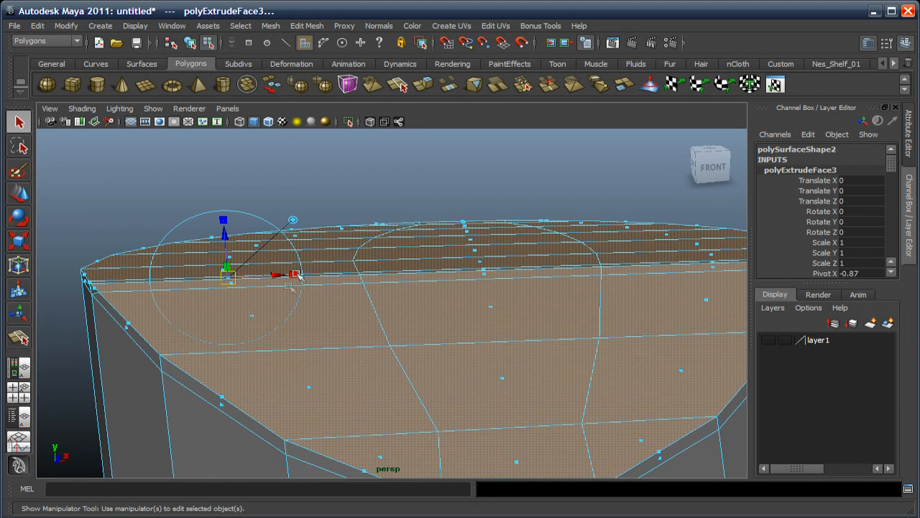
pyautogui.keyDown('alt'); pyautogui.moveTo(237, 284); pyautogui.dragTo(271, 286); pyautogui.keyUp('alt')
pyautogui.keyDown('alt'); pyautogui.moveTo(271, 285); pyautogui.dragTo(300, 261, button='middle'); pyautogui.keyUp('alt')
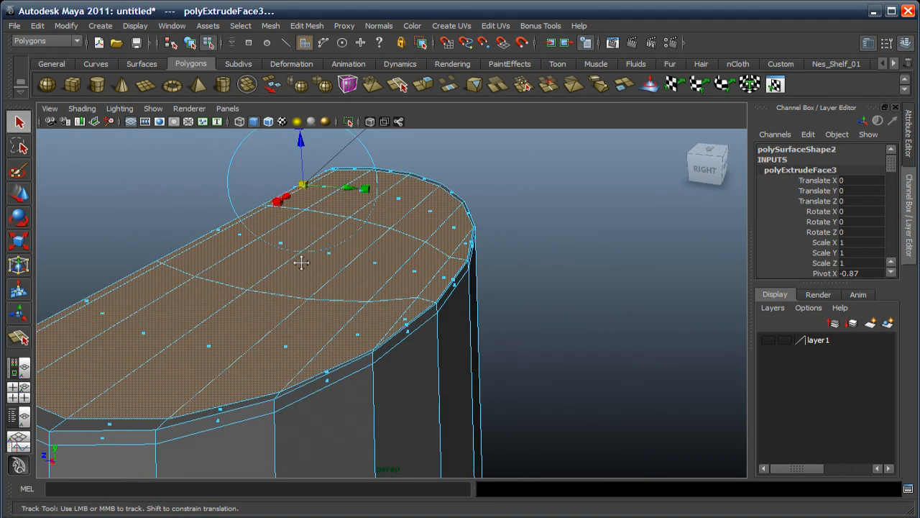
# Switch to vertex selection and select the inset-ring vertices that lie too close to the rim along the back curve
pyautogui.keyDown('alt'); pyautogui.moveTo(299, 261); pyautogui.dragTo(393, 289, button='right'); pyautogui.keyUp('alt')
pyautogui.moveTo(388, 278); pyautogui.dragTo(333, 273, button='right')
pyautogui.keyDown('alt'); pyautogui.moveTo(407, 261); pyautogui.dragTo(424, 271, button='right'); pyautogui.keyUp('alt')
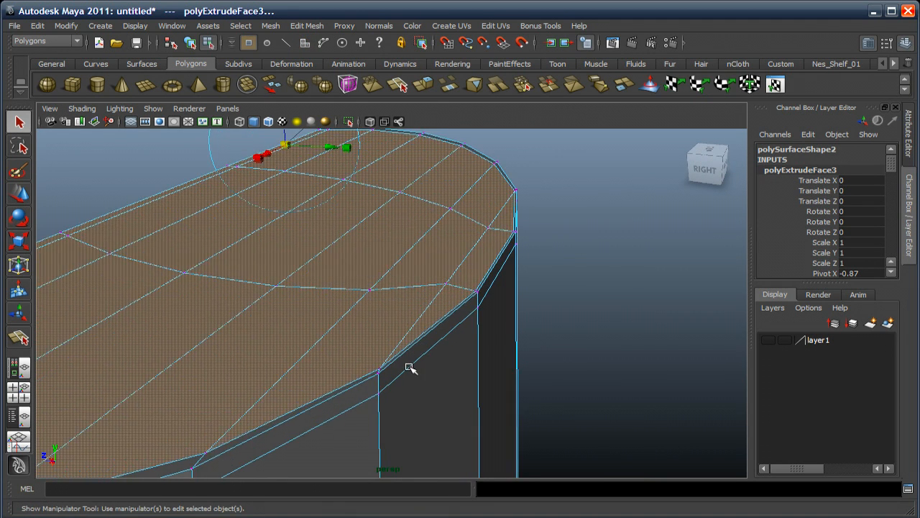
pyautogui.click(382, 368)
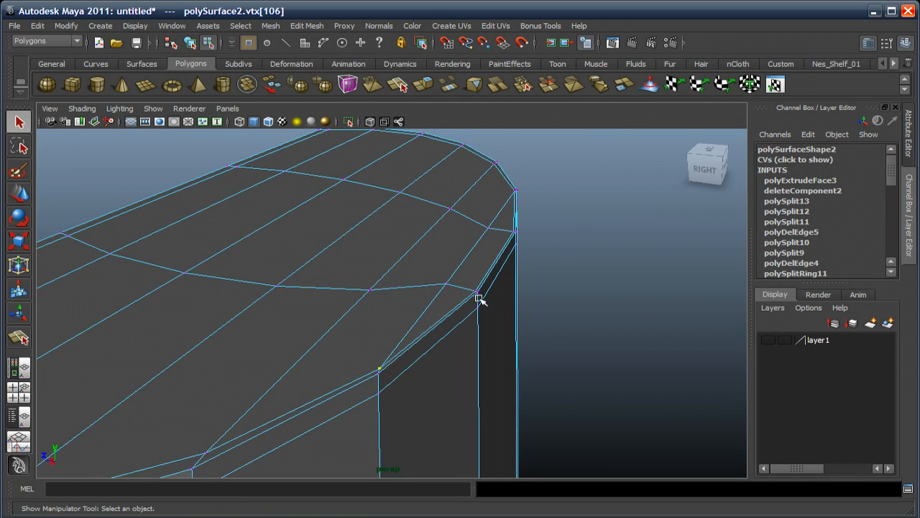
pyautogui.keyDown('alt'); pyautogui.moveTo(513, 273); pyautogui.dragTo(470, 252); pyautogui.keyUp('alt')
pyautogui.scroll(3, 476, 287)
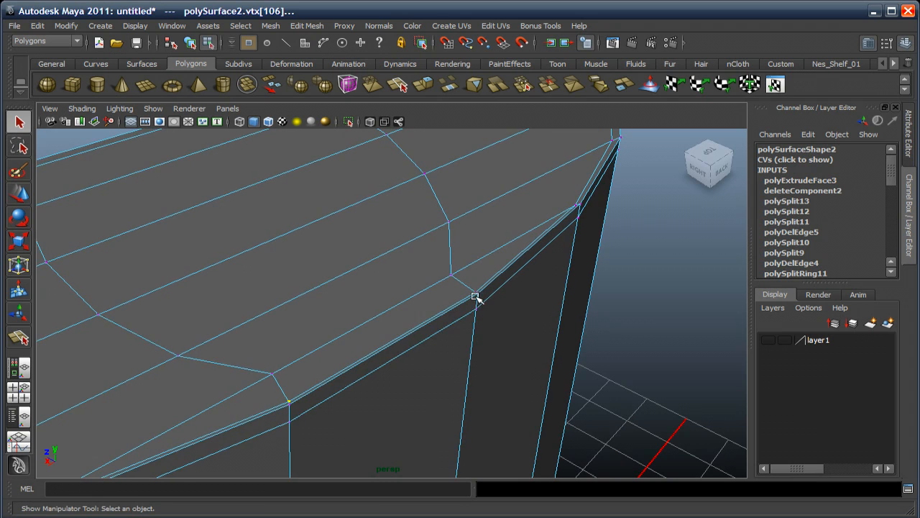
pyautogui.keyDown('alt'); pyautogui.moveTo(484, 287); pyautogui.dragTo(477, 299, button='middle'); pyautogui.keyUp('alt')
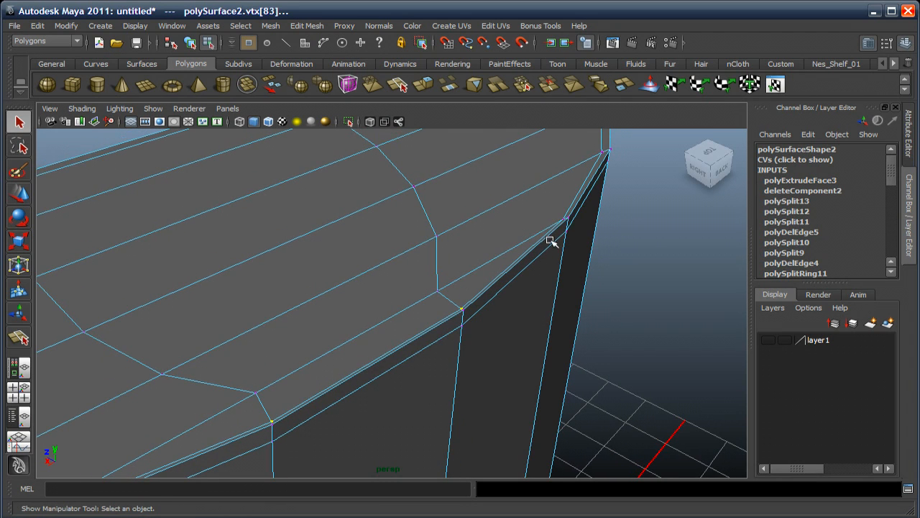
pyautogui.keyDown('shift'); pyautogui.click(562, 219); pyautogui.keyUp('shift')
pyautogui.scroll(-2, 463, 250)
# Reset the Move tool settings and move the selected inset vertices inward from the rim along the Z axis
pyautogui.press('w')
pyautogui.keyDown('alt'); pyautogui.moveTo(354, 308); pyautogui.dragTo(402, 331); pyautogui.keyUp('alt')
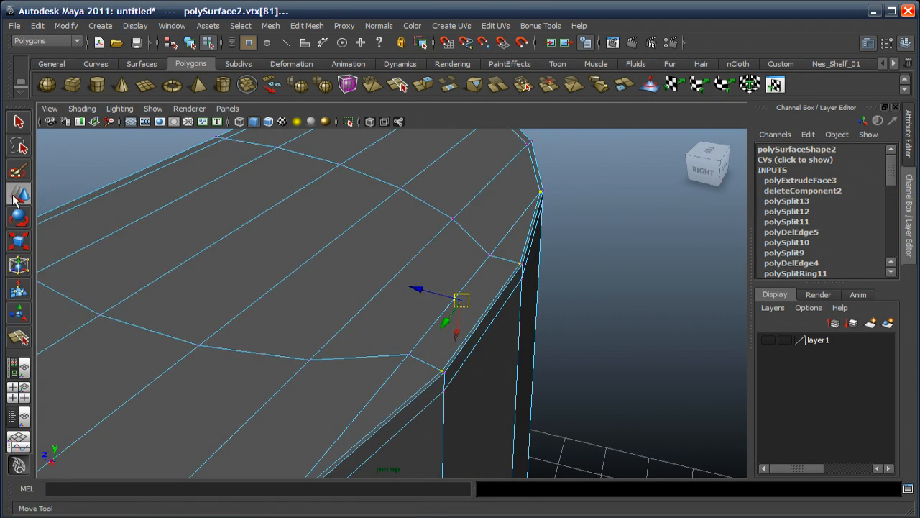
pyautogui.doubleClick(19, 194)
pyautogui.click(155, 123)
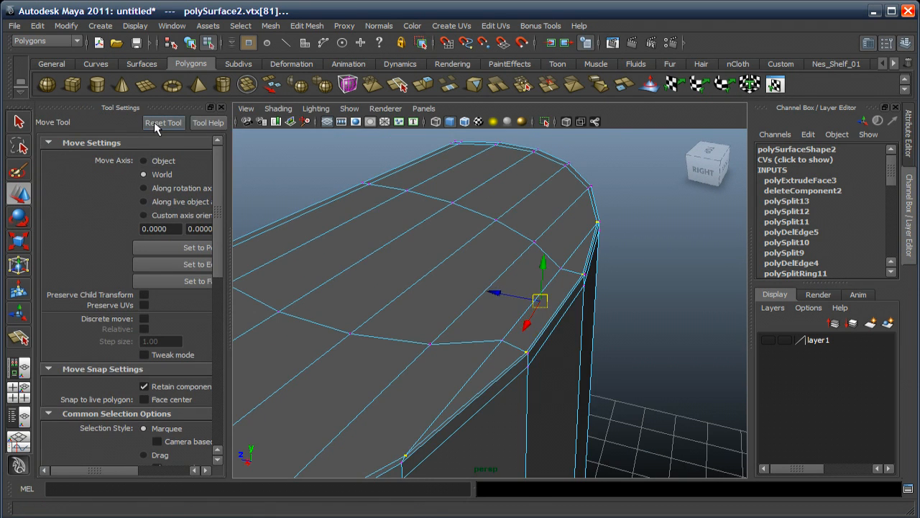
pyautogui.click(221, 107)
pyautogui.keyDown('alt'); pyautogui.moveTo(329, 236); pyautogui.dragTo(430, 295); pyautogui.keyUp('alt')
pyautogui.scroll(-3, 412, 280)
pyautogui.keyDown('alt'); pyautogui.moveTo(401, 306); pyautogui.dragTo(406, 283, button='middle'); pyautogui.keyUp('alt')
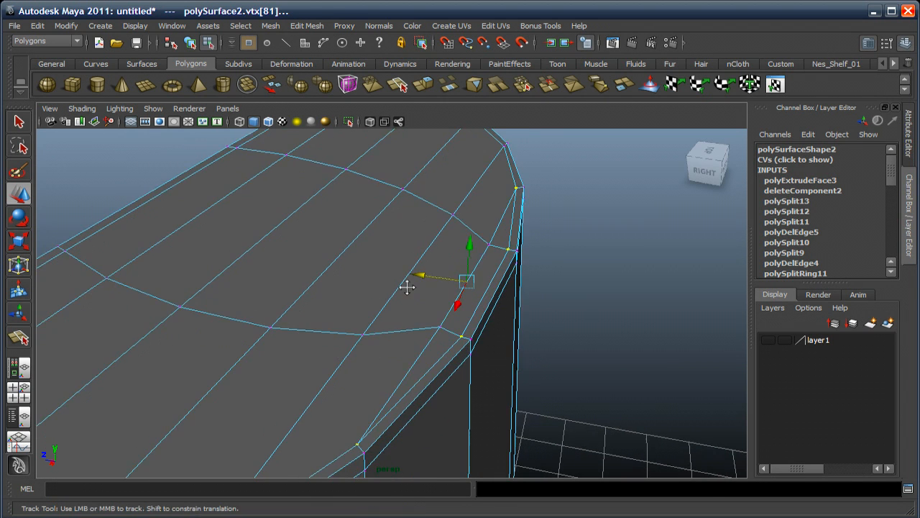
# Examine the spacing of the inset edge loop around the back and front of the cap
pyautogui.keyDown('alt'); pyautogui.moveTo(396, 285); pyautogui.dragTo(392, 266, button='right'); pyautogui.keyUp('alt')
pyautogui.keyDown('alt'); pyautogui.moveTo(392, 265); pyautogui.dragTo(360, 323); pyautogui.keyUp('alt')
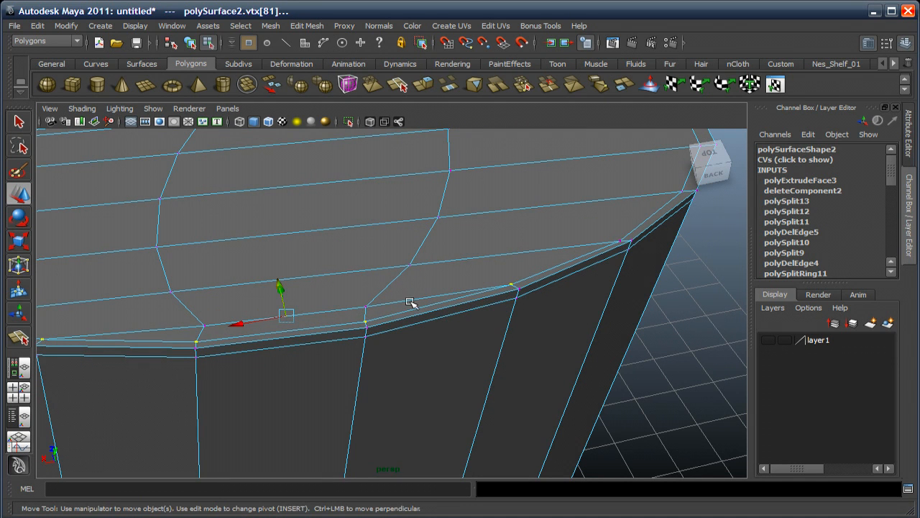
pyautogui.moveTo(411, 304)
pyautogui.keyDown('alt'); pyautogui.mouseDown(button='right')
pyautogui.moveTo(417, 251)
pyautogui.moveTo(396, 261)
pyautogui.moveTo(427, 296)
pyautogui.mouseUp(button='right'); pyautogui.keyUp('alt')
pyautogui.keyDown('alt'); pyautogui.moveTo(427, 297); pyautogui.dragTo(402, 304); pyautogui.keyUp('alt')
pyautogui.keyDown('alt'); pyautogui.moveTo(402, 305); pyautogui.dragTo(300, 285, button='right'); pyautogui.keyUp('alt')
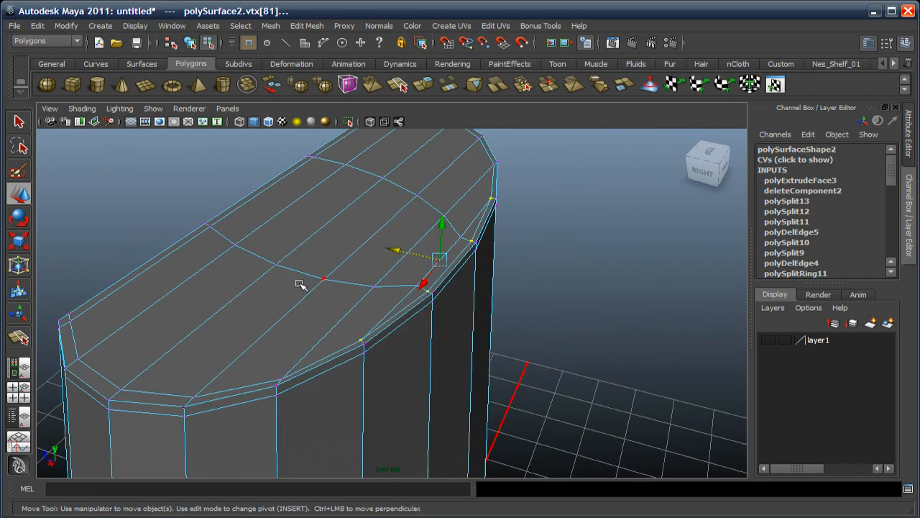
pyautogui.keyDown('alt'); pyautogui.moveTo(300, 286); pyautogui.dragTo(366, 252); pyautogui.keyUp('alt')
pyautogui.keyDown('alt'); pyautogui.moveTo(366, 252); pyautogui.dragTo(378, 281, button='right'); pyautogui.keyUp('alt')
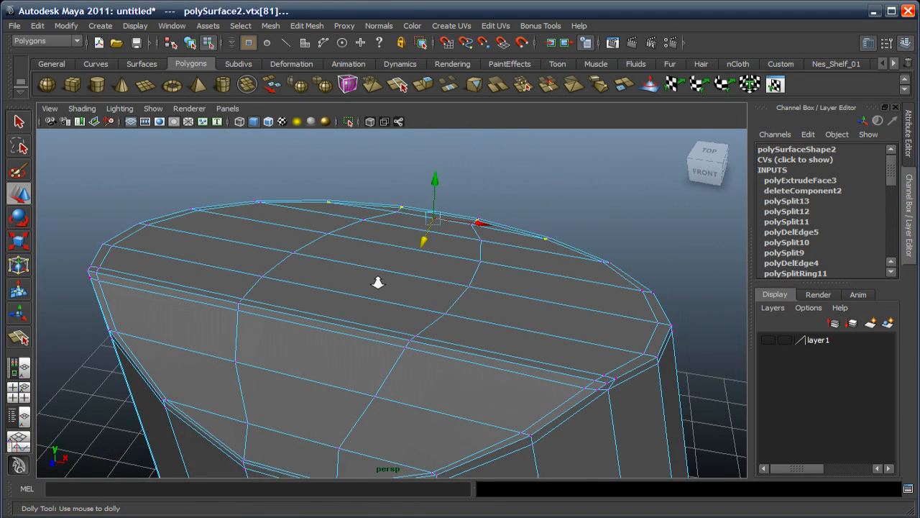
pyautogui.keyDown('alt'); pyautogui.moveTo(379, 305); pyautogui.dragTo(375, 286, button='middle'); pyautogui.keyUp('alt')
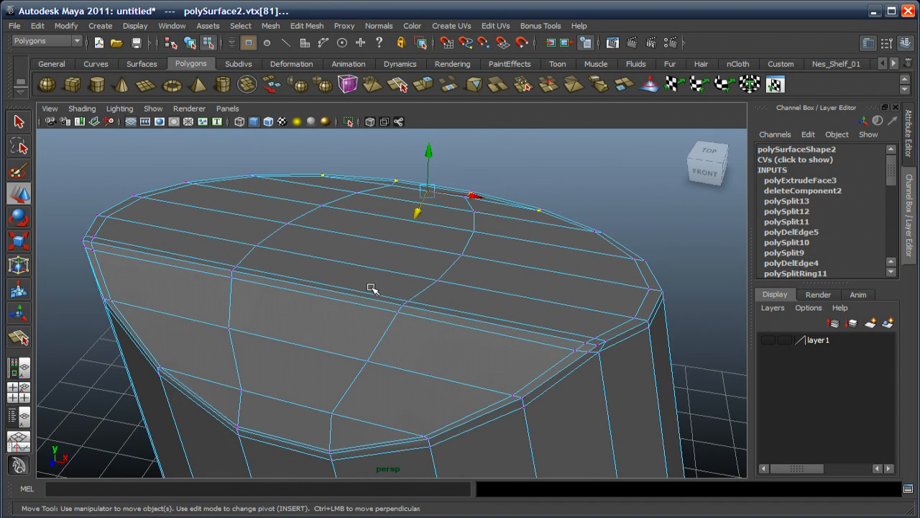
# Return to object selection and display the capped mesh in smooth preview
pyautogui.moveTo(378, 287); pyautogui.dragTo(415, 276, button='right')
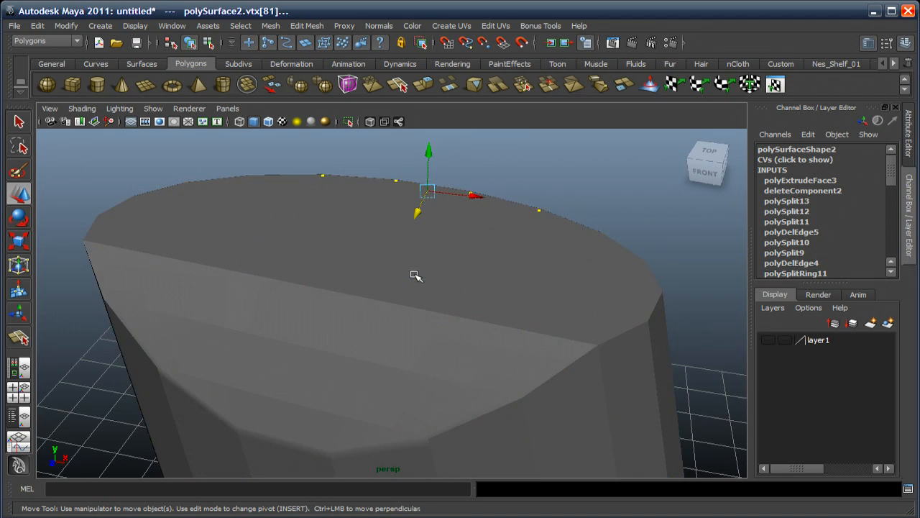
pyautogui.press('3')
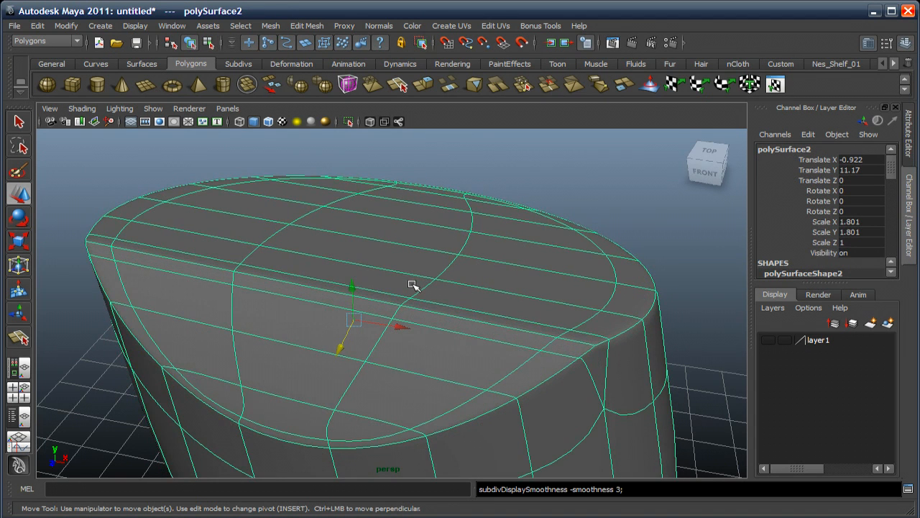
pyautogui.keyDown('alt'); pyautogui.moveTo(623, 312); pyautogui.dragTo(538, 291); pyautogui.keyUp('alt')
# Show layer1, display its upper body mesh in smooth preview, and deselect it
pyautogui.click(768, 340)
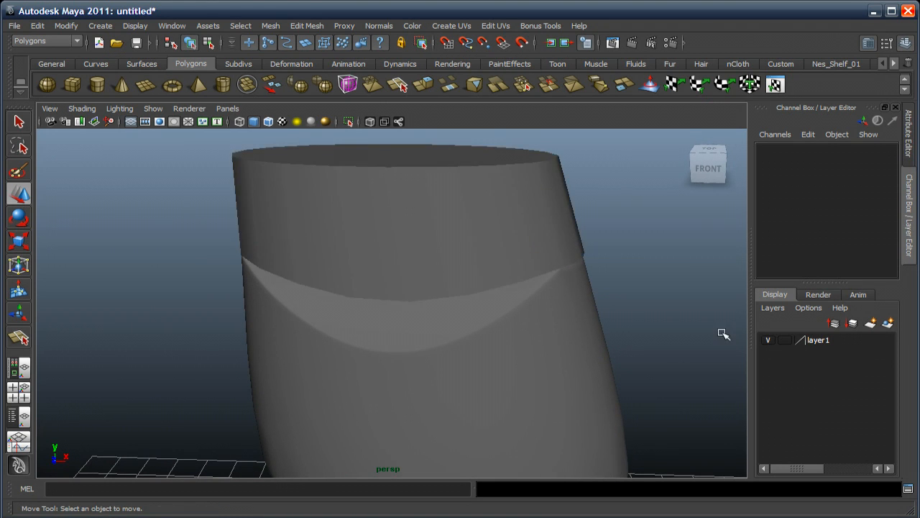
pyautogui.keyDown('alt'); pyautogui.moveTo(596, 316); pyautogui.dragTo(396, 330); pyautogui.keyUp('alt')
pyautogui.click(398, 324)
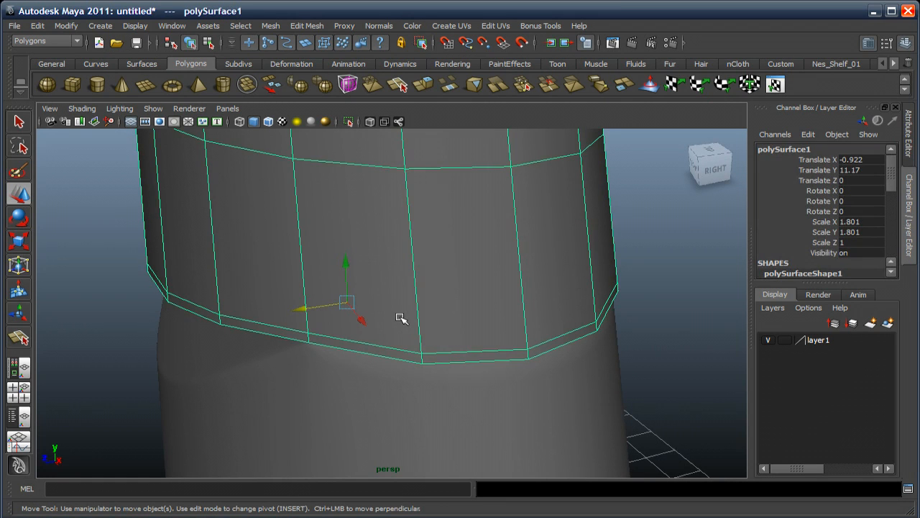
pyautogui.press('3')
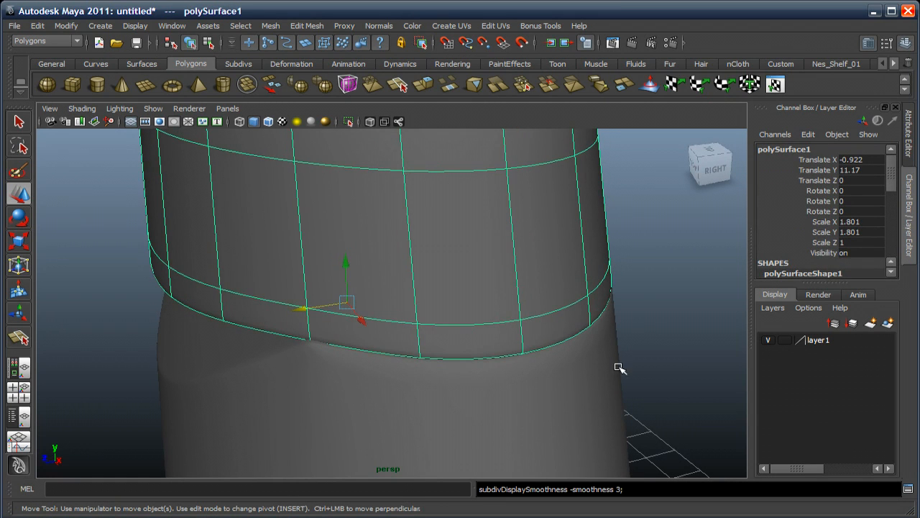
pyautogui.click(647, 357)
pyautogui.keyDown('alt'); pyautogui.moveTo(612, 353); pyautogui.dragTo(622, 346, button='middle'); pyautogui.keyUp('alt')
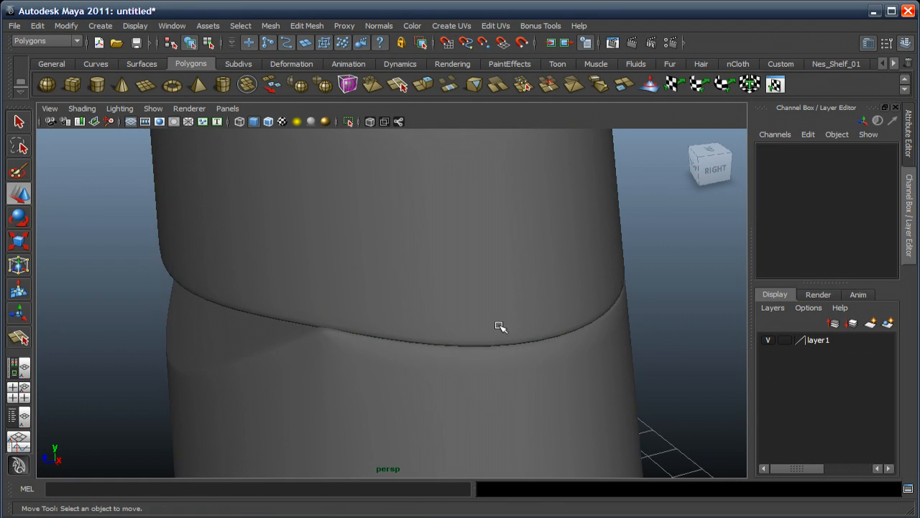
# Select the upper mesh's vertices along the front part of its lower edge band in the right side view
pyautogui.keyDown('alt'); pyautogui.moveTo(498, 326); pyautogui.dragTo(485, 305); pyautogui.keyUp('alt')
pyautogui.click(473, 253)
pyautogui.click(435, 197)
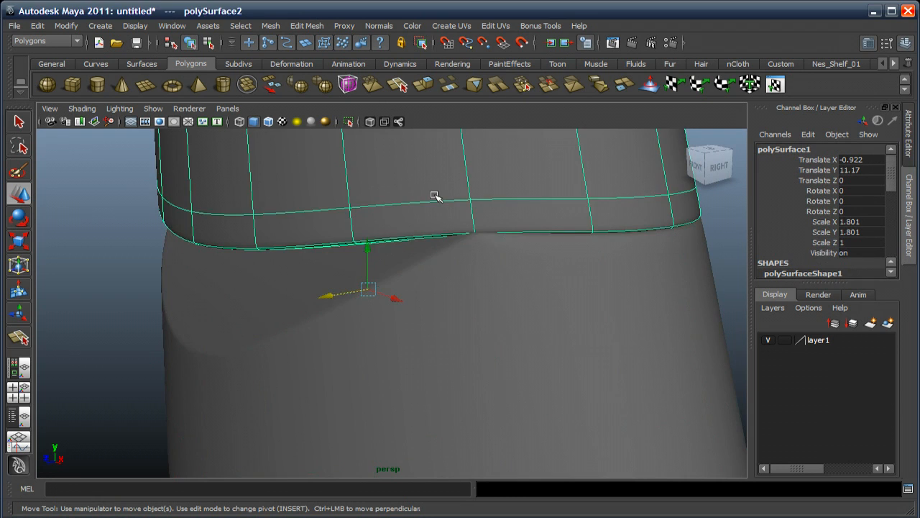
pyautogui.press('space')
pyautogui.press('space')
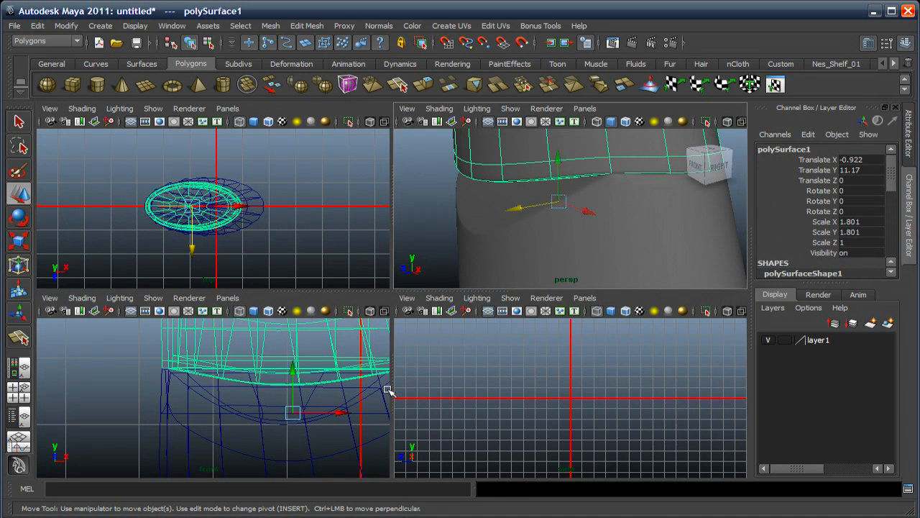
pyautogui.press('space')
pyautogui.press('space')
pyautogui.press('f')
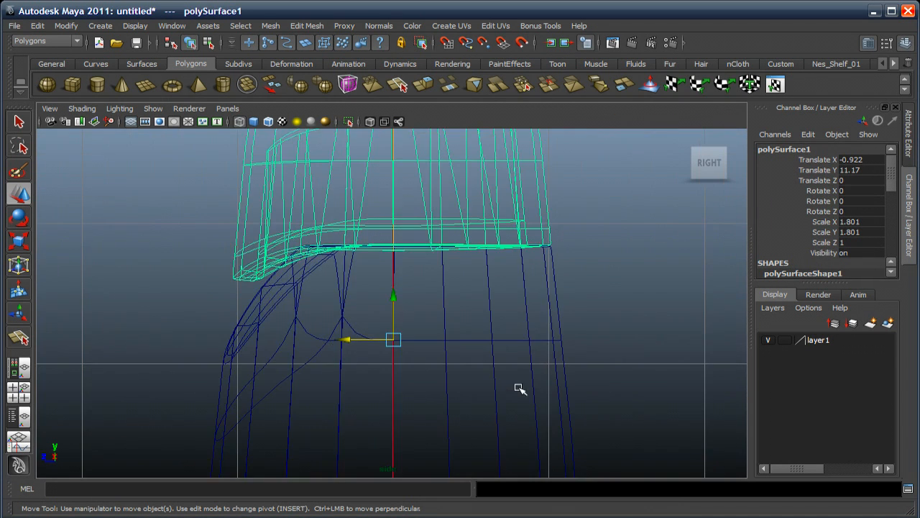
pyautogui.keyDown('alt'); pyautogui.moveTo(368, 319); pyautogui.dragTo(462, 241, button='middle'); pyautogui.keyUp('alt')
pyautogui.moveTo(376, 256); pyautogui.dragTo(321, 253, button='right')
pyautogui.moveTo(177, 267); pyautogui.dragTo(437, 382)
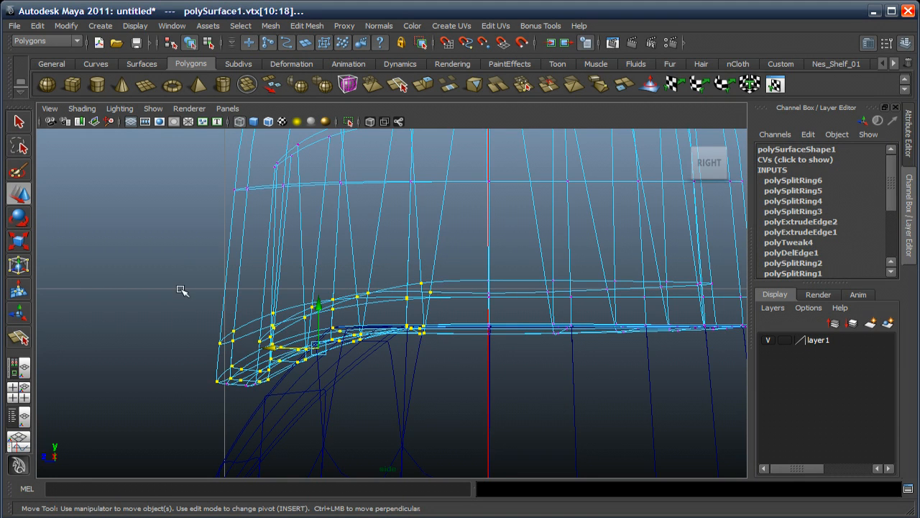
pyautogui.moveTo(172, 312); pyautogui.dragTo(445, 420)
# Move the upper mesh's selected lower-edge vertices slightly towards the front in the perspective view so they meet the lower mesh
pyautogui.press('space')
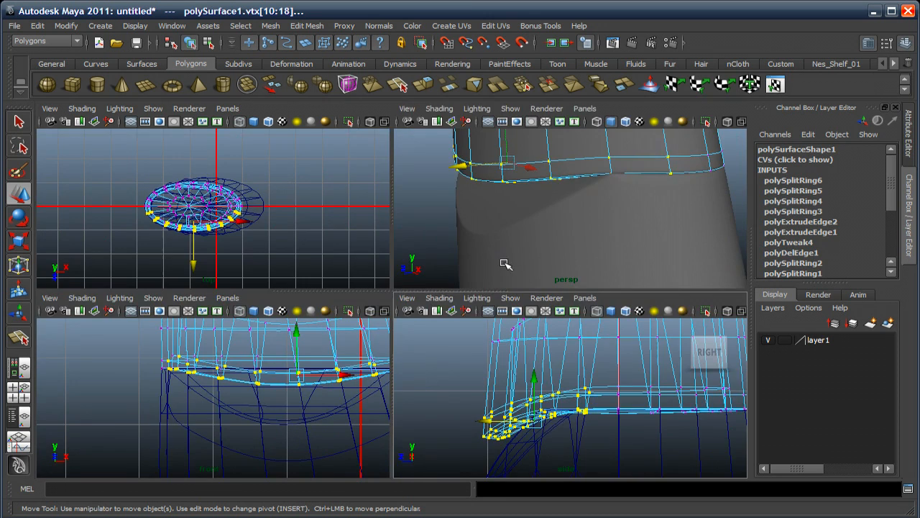
pyautogui.press('space')
pyautogui.keyDown('alt'); pyautogui.moveTo(444, 269); pyautogui.dragTo(442, 289); pyautogui.keyUp('alt')
pyautogui.keyDown('alt'); pyautogui.moveTo(442, 290); pyautogui.dragTo(457, 315, button='middle'); pyautogui.keyUp('alt')
pyautogui.keyDown('alt'); pyautogui.moveTo(329, 231); pyautogui.dragTo(328, 249, button='right'); pyautogui.keyUp('alt')
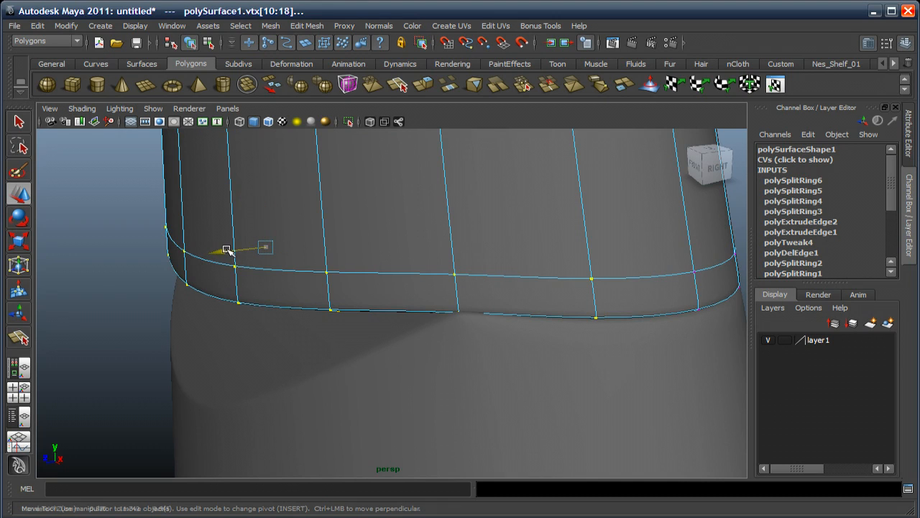
pyautogui.moveTo(227, 249); pyautogui.dragTo(226, 251)
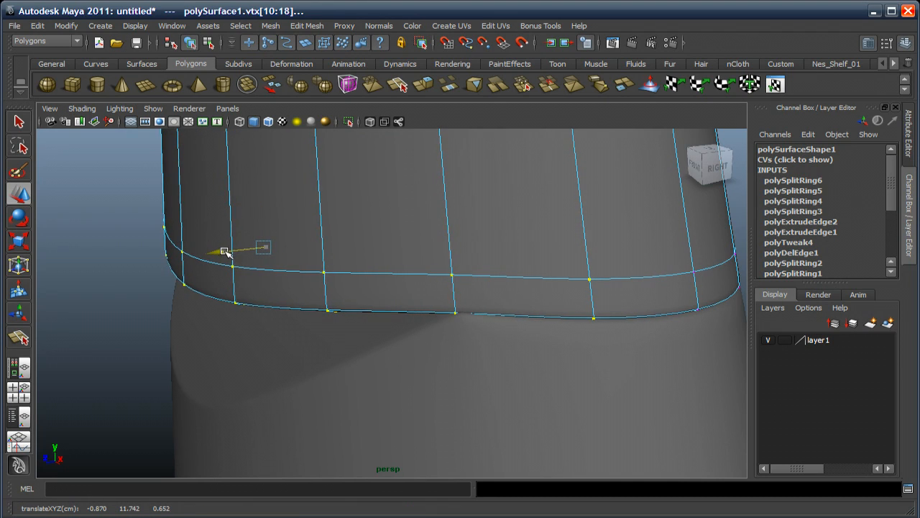
# Return to object selection, deselect the upper mesh, and examine the seam between the two smoothed meshes
pyautogui.keyDown('alt'); pyautogui.moveTo(318, 302); pyautogui.dragTo(206, 281, button='right'); pyautogui.keyUp('alt')
pyautogui.keyDown('alt'); pyautogui.moveTo(206, 280); pyautogui.dragTo(410, 288); pyautogui.keyUp('alt')
pyautogui.moveTo(359, 260); pyautogui.dragTo(377, 243, button='right')
pyautogui.click(110, 260)
pyautogui.scroll(-4, 408, 307)
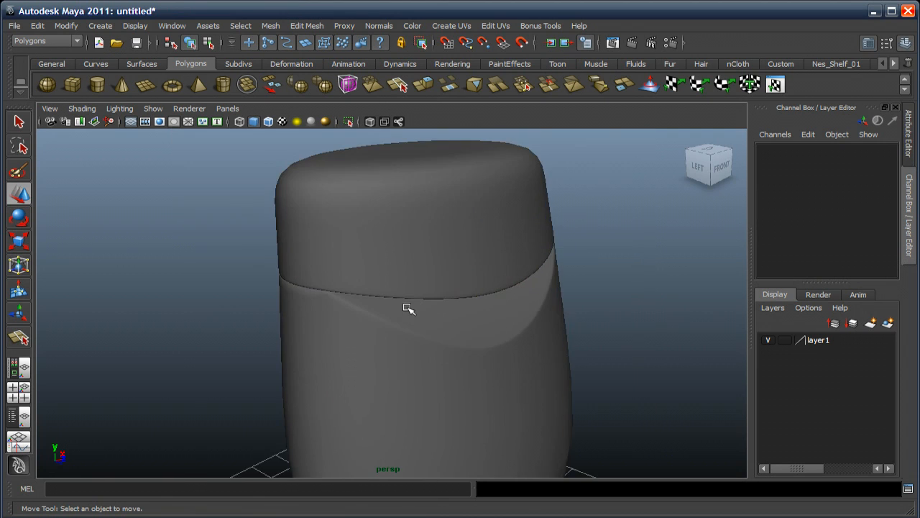
pyautogui.keyDown('alt'); pyautogui.moveTo(408, 308); pyautogui.dragTo(353, 313); pyautogui.keyUp('alt')
# Hide layer1 and display the lower mesh without smoothing in the front view against the reference image
pyautogui.click(765, 342)
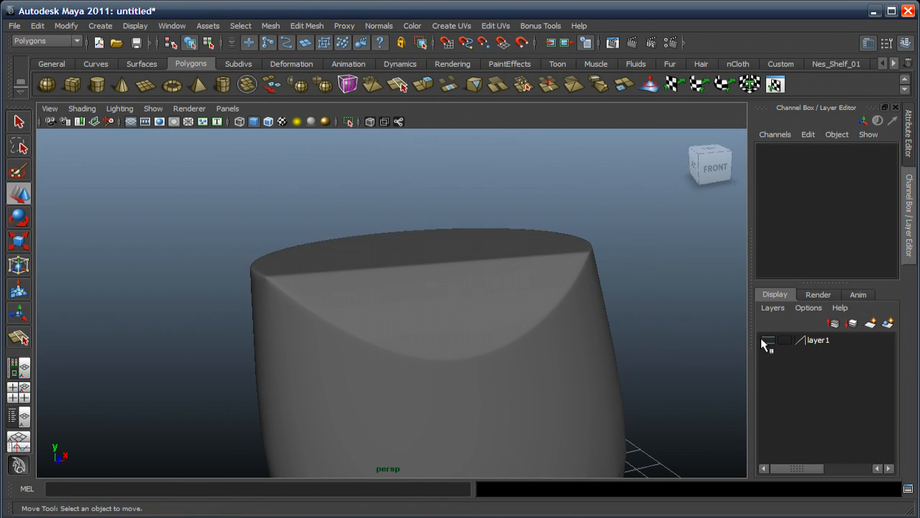
pyautogui.click(498, 374)
pyautogui.keyDown('alt'); pyautogui.moveTo(470, 366); pyautogui.dragTo(450, 324, button='middle'); pyautogui.keyUp('alt')
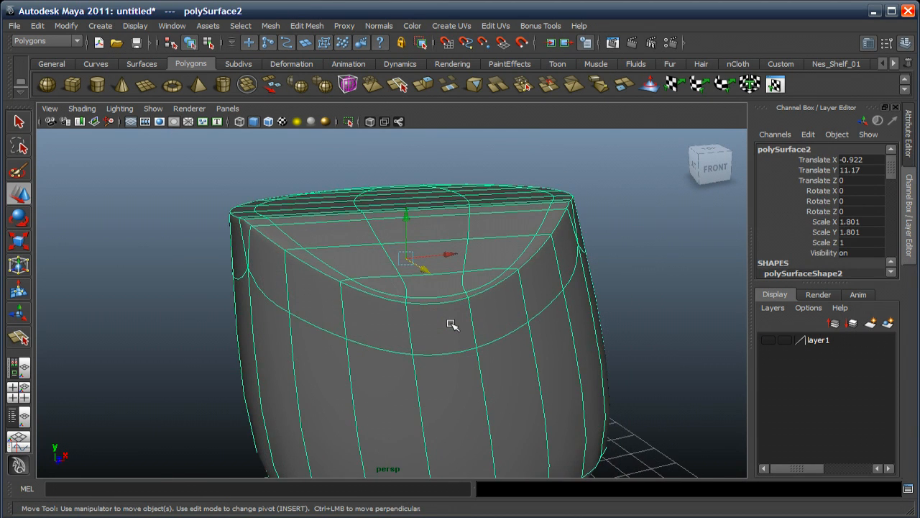
pyautogui.press('space')
pyautogui.press('space')
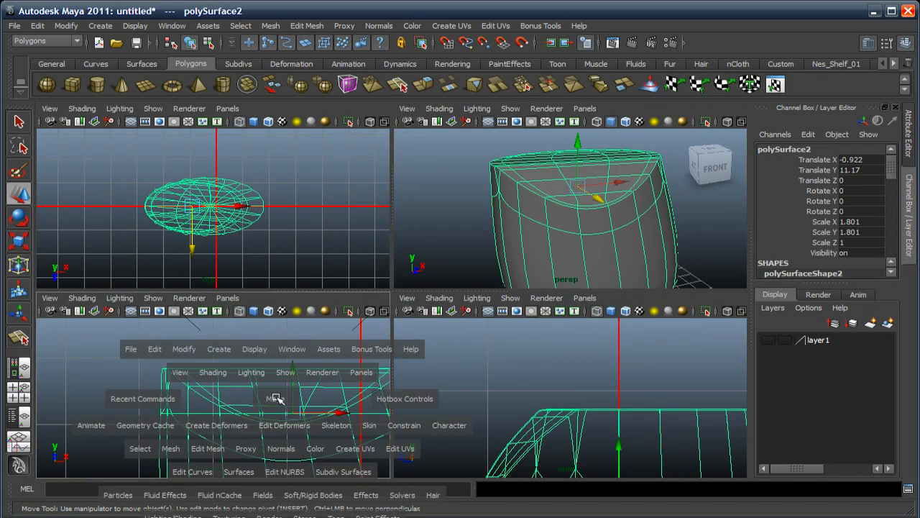
pyautogui.keyDown('alt'); pyautogui.moveTo(304, 386); pyautogui.dragTo(299, 325, button='right'); pyautogui.keyUp('alt')
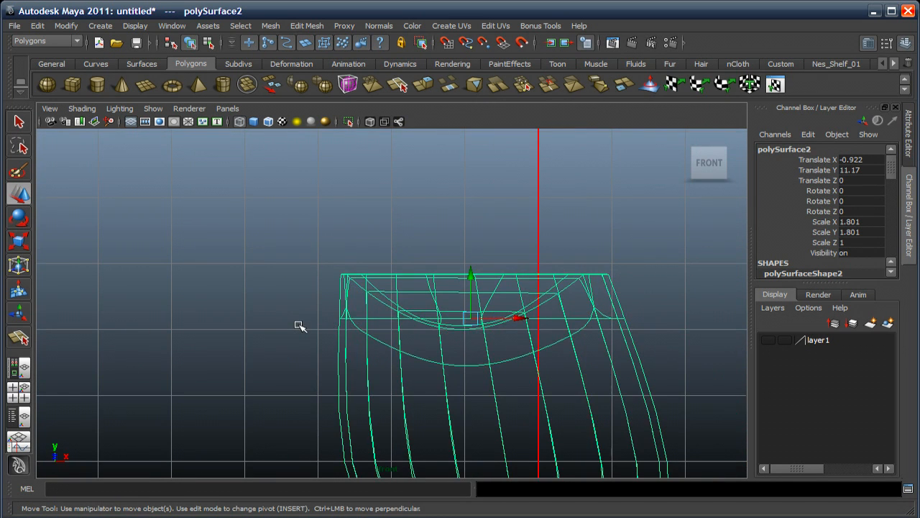
pyautogui.press('1')
pyautogui.keyDown('alt'); pyautogui.moveTo(450, 357); pyautogui.dragTo(336, 213, button='middle'); pyautogui.keyUp('alt')
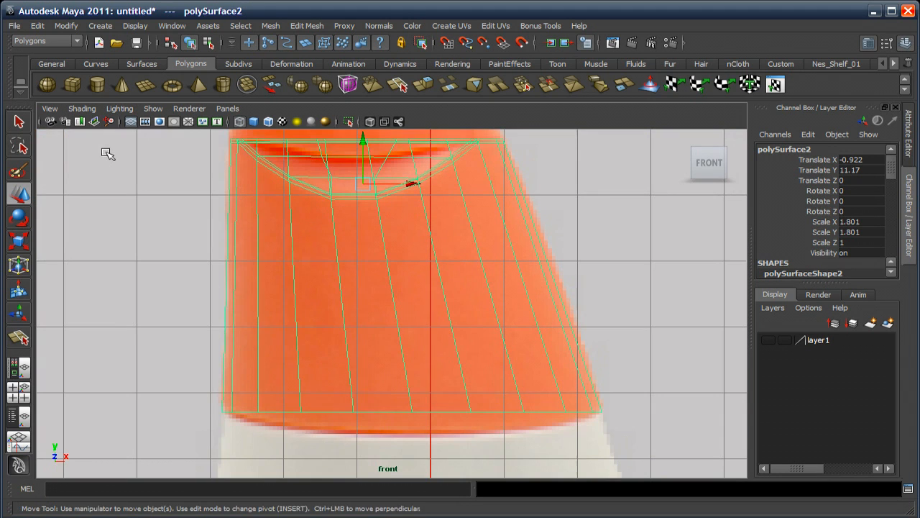
pyautogui.keyDown('alt'); pyautogui.moveTo(384, 343); pyautogui.dragTo(379, 316, button='middle'); pyautogui.keyUp('alt')
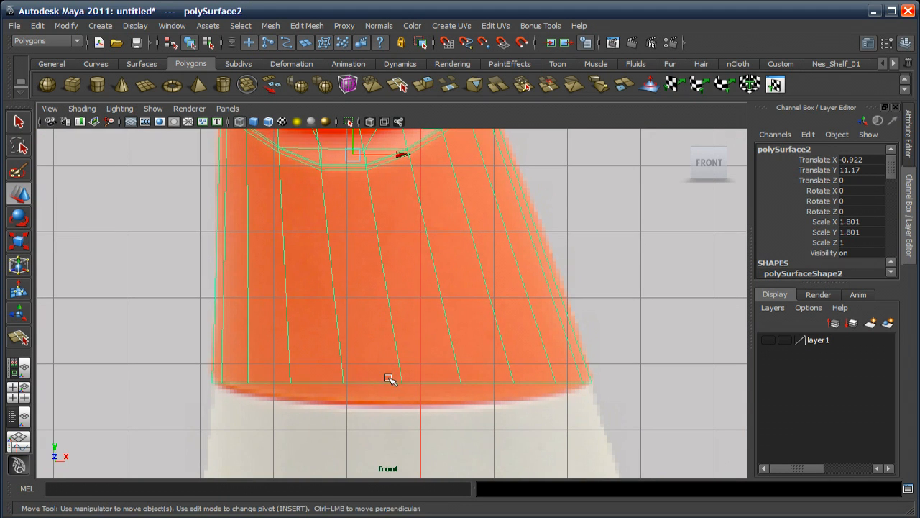
# Select all faces on the underside of the lower mesh in the front view
pyautogui.moveTo(388, 378); pyautogui.dragTo(395, 396, button='right')
pyautogui.keyDown('alt'); pyautogui.moveTo(394, 396); pyautogui.dragTo(381, 345, button='middle'); pyautogui.keyUp('alt')
pyautogui.moveTo(193, 337); pyautogui.dragTo(563, 392)
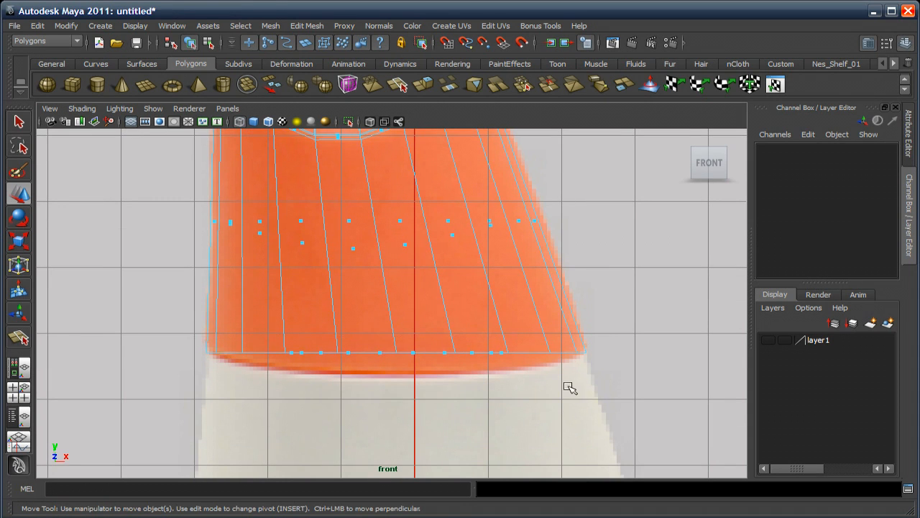
pyautogui.scroll(-5, 440, 391)
pyautogui.keyDown('alt'); pyautogui.moveTo(383, 327); pyautogui.dragTo(386, 372, button='right'); pyautogui.keyUp('alt')
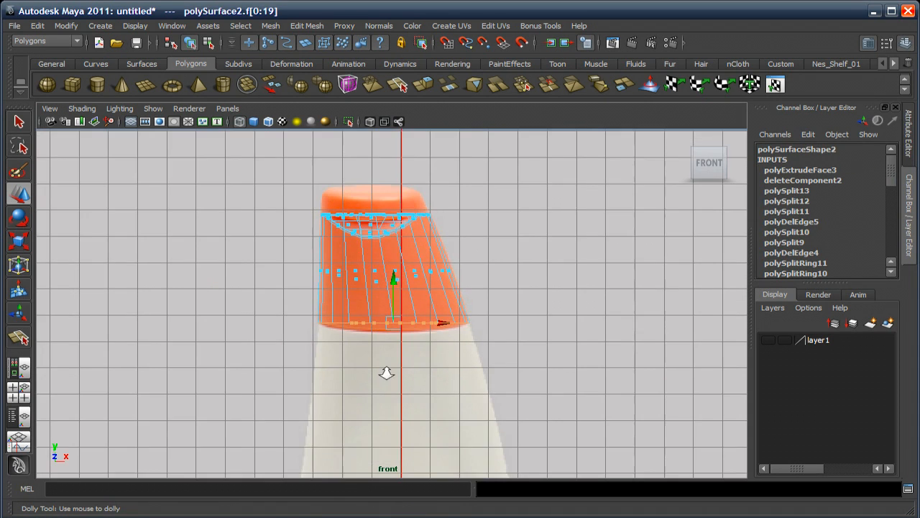
# Extrude the underside faces straight down to just above the base of the reference bottle
pyautogui.keyDown('alt'); pyautogui.moveTo(381, 350); pyautogui.dragTo(369, 264, button='middle'); pyautogui.keyUp('alt')
pyautogui.click(424, 84)
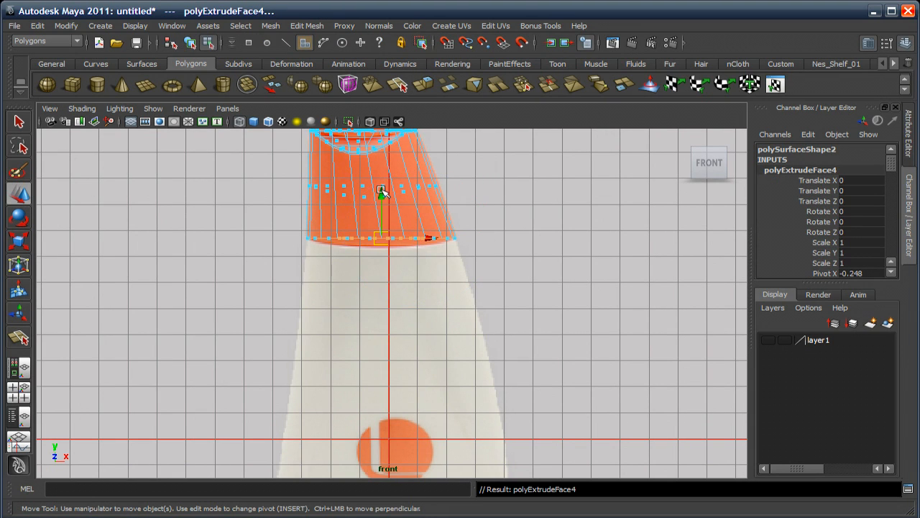
pyautogui.moveTo(382, 189); pyautogui.dragTo(389, 371)
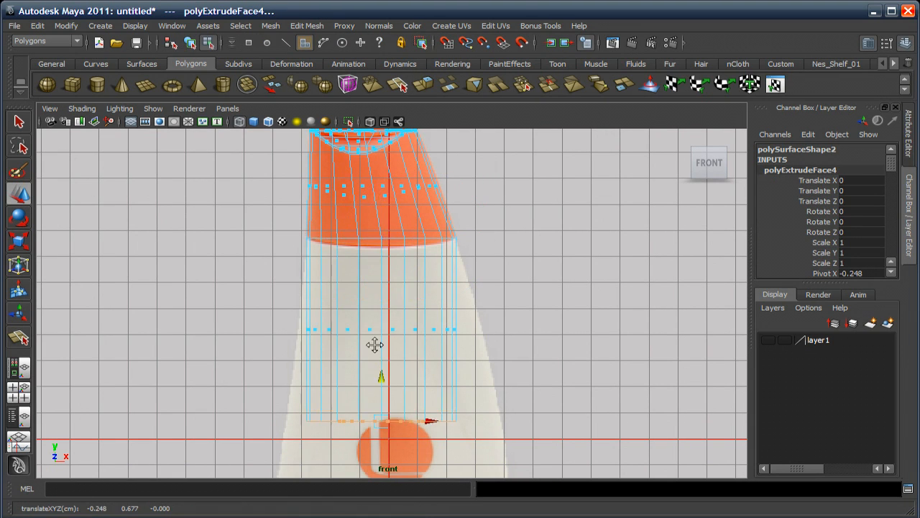
pyautogui.keyDown('alt'); pyautogui.moveTo(375, 345); pyautogui.dragTo(392, 329, button='middle'); pyautogui.keyUp('alt')
pyautogui.keyDown('alt'); pyautogui.moveTo(388, 312); pyautogui.dragTo(386, 233, button='right'); pyautogui.keyUp('alt')
pyautogui.keyDown('alt'); pyautogui.moveTo(383, 353); pyautogui.dragTo(384, 266, button='middle'); pyautogui.keyUp('alt')
pyautogui.moveTo(382, 176); pyautogui.dragTo(405, 396)
pyautogui.keyDown('alt'); pyautogui.moveTo(405, 396); pyautogui.dragTo(384, 310, button='middle'); pyautogui.keyUp('alt')
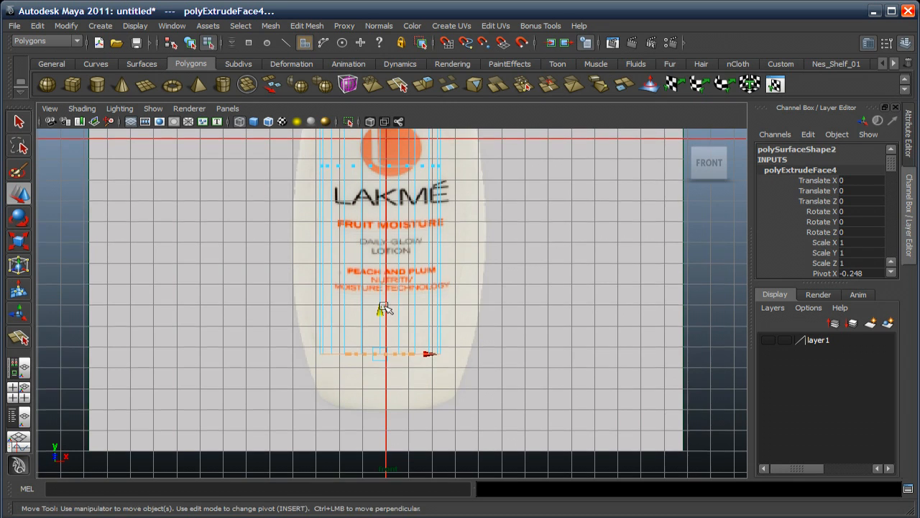
pyautogui.moveTo(382, 309); pyautogui.dragTo(382, 350)
pyautogui.keyDown('alt'); pyautogui.moveTo(394, 427); pyautogui.dragTo(383, 303, button='middle'); pyautogui.keyUp('alt')
pyautogui.keyDown('alt'); pyautogui.moveTo(382, 303); pyautogui.dragTo(382, 425, button='right'); pyautogui.keyUp('alt')
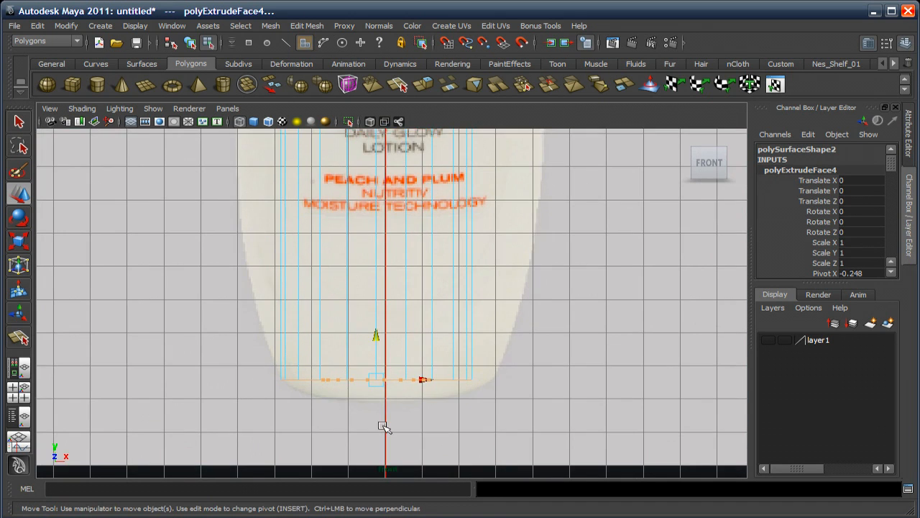
# Snap the scale pivot to the left end of the extruded faces and scale them to about 1.12 to span the bottle's base
pyautogui.keyDown('alt'); pyautogui.moveTo(387, 357); pyautogui.dragTo(353, 366, button='right'); pyautogui.keyUp('alt')
pyautogui.press('r')
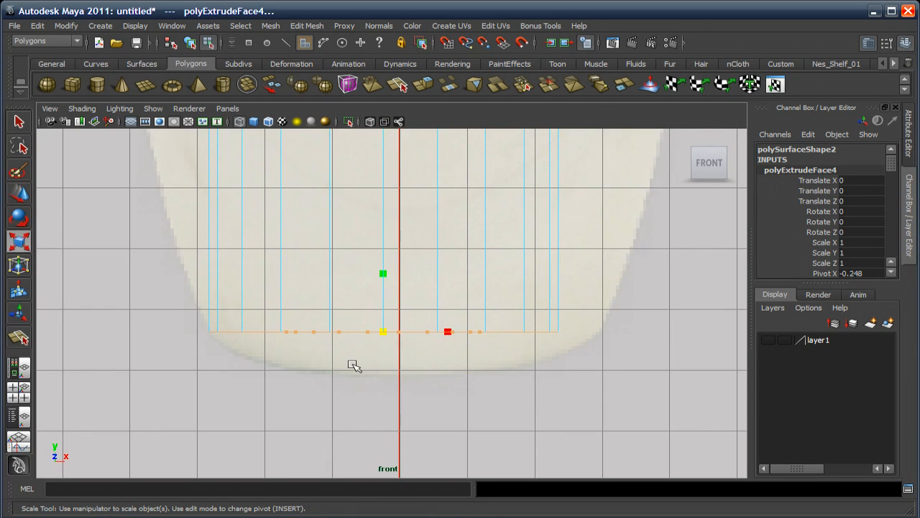
pyautogui.press('Insert')
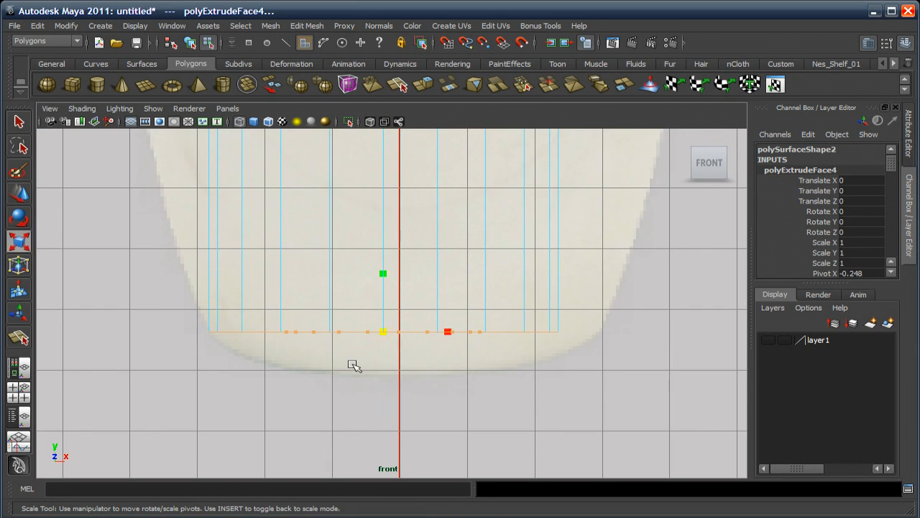
pyautogui.press('v')
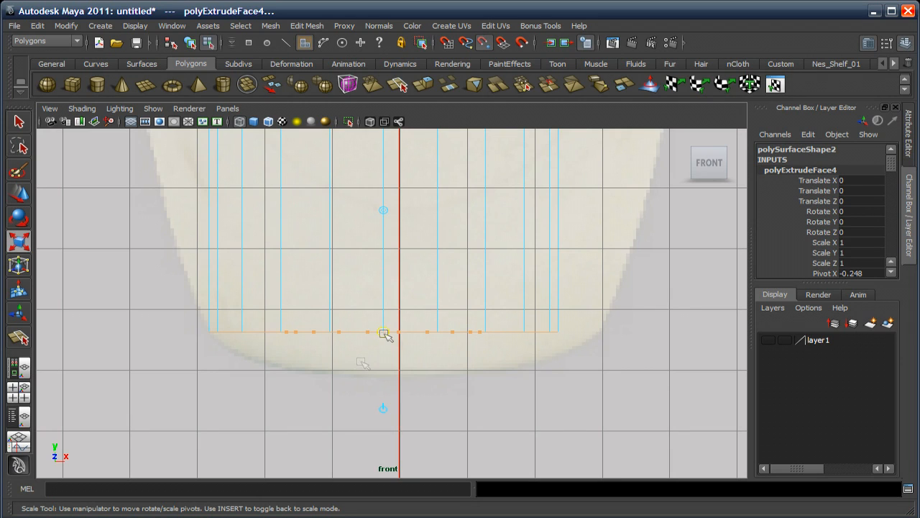
pyautogui.moveTo(385, 332); pyautogui.dragTo(195, 334)
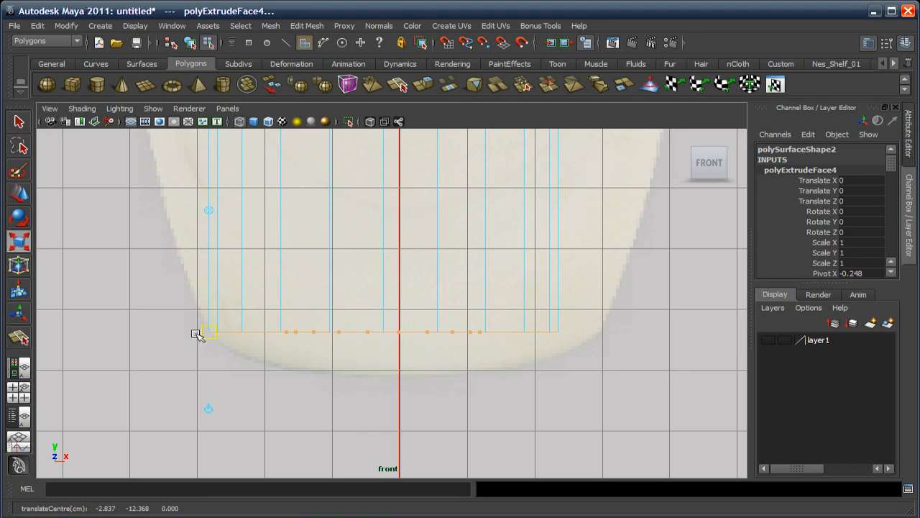
pyautogui.press('Insert')
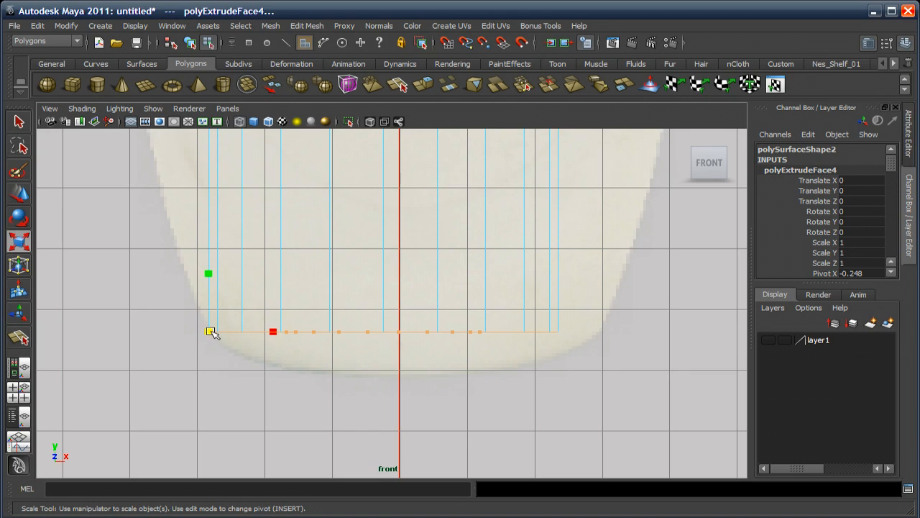
pyautogui.moveTo(209, 330); pyautogui.dragTo(253, 336)
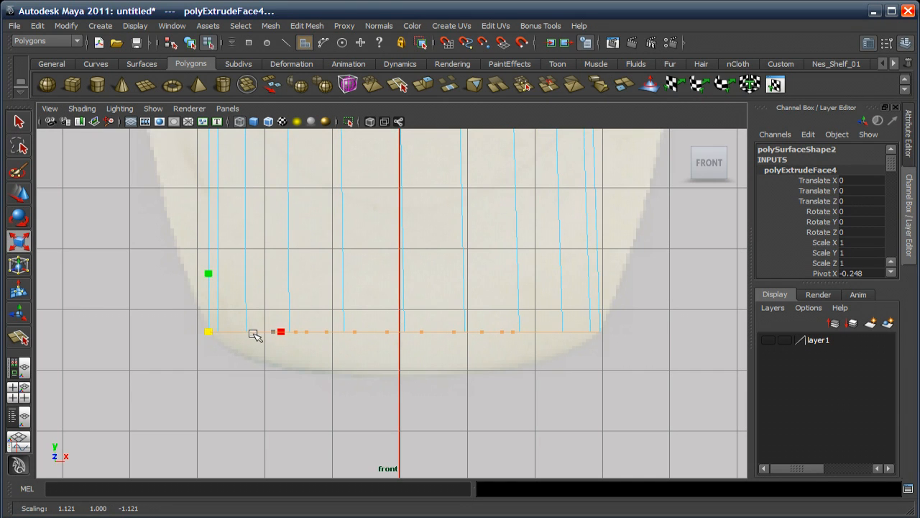
# Select all faces of the extruded bottle body and extract them from the cap mesh
pyautogui.keyDown('alt'); pyautogui.moveTo(314, 368); pyautogui.dragTo(350, 211, button='right'); pyautogui.keyUp('alt')
pyautogui.keyDown('alt'); pyautogui.moveTo(352, 264); pyautogui.dragTo(357, 370, button='middle'); pyautogui.keyUp('alt')
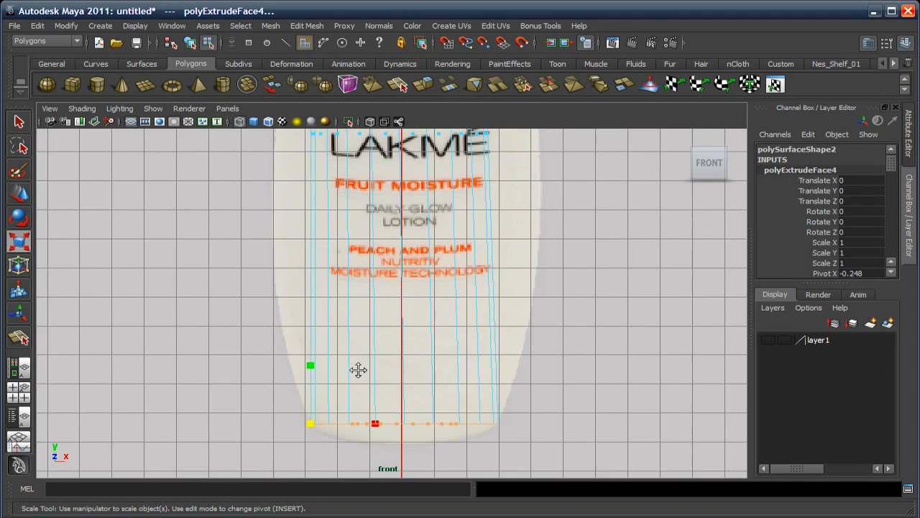
pyautogui.keyDown('alt'); pyautogui.moveTo(340, 293); pyautogui.dragTo(345, 201, button='right'); pyautogui.keyUp('alt')
pyautogui.keyDown('alt'); pyautogui.moveTo(351, 305); pyautogui.dragTo(354, 347, button='middle'); pyautogui.keyUp('alt')
pyautogui.keyDown('alt'); pyautogui.moveTo(354, 348); pyautogui.dragTo(355, 340, button='right'); pyautogui.keyUp('alt')
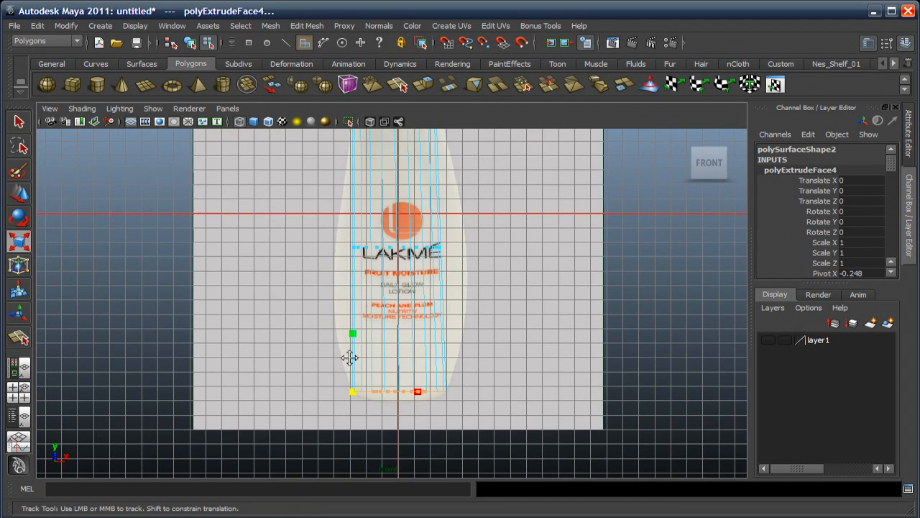
pyautogui.keyDown('alt'); pyautogui.moveTo(352, 357); pyautogui.dragTo(348, 363, button='middle'); pyautogui.keyUp('alt')
pyautogui.moveTo(294, 245); pyautogui.dragTo(475, 428)
pyautogui.press('w')
pyautogui.keyDown('alt'); pyautogui.moveTo(355, 256); pyautogui.dragTo(360, 301, button='middle'); pyautogui.keyUp('alt')
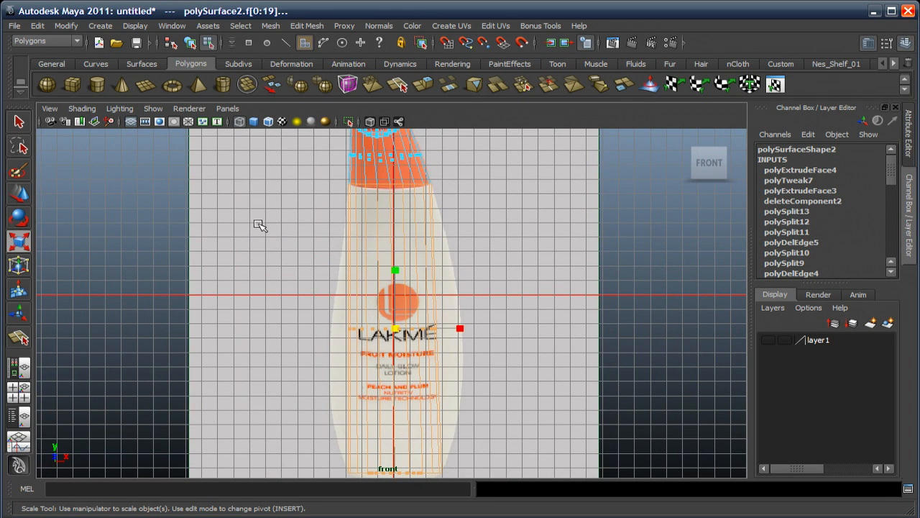
pyautogui.click(271, 25)
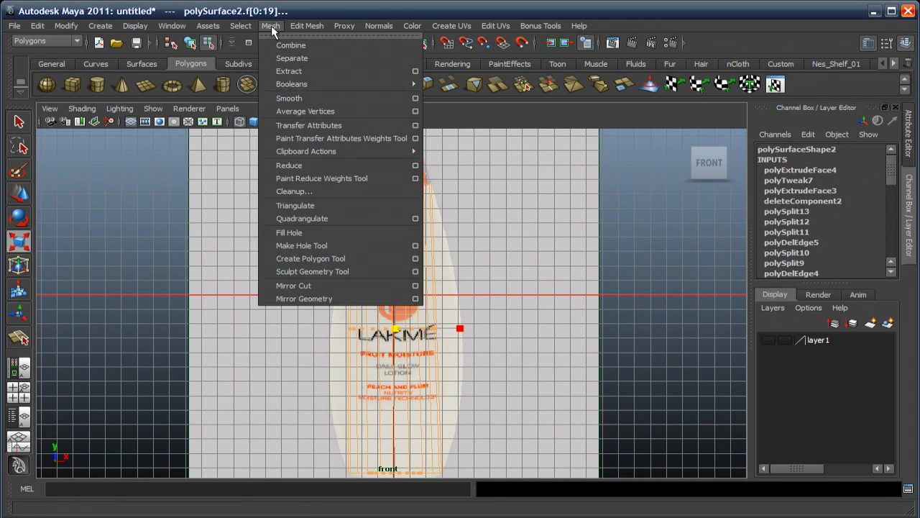
pyautogui.click(288, 70)
pyautogui.keyDown('alt'); pyautogui.moveTo(324, 281); pyautogui.dragTo(327, 293, button='middle'); pyautogui.keyUp('alt')
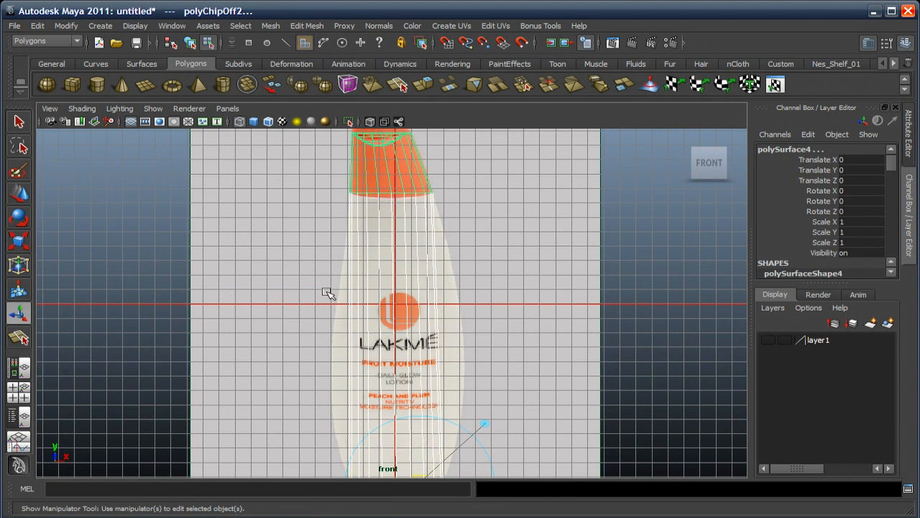
# Select the parent group of the extracted pieces and ungroup it
pyautogui.press('Up')
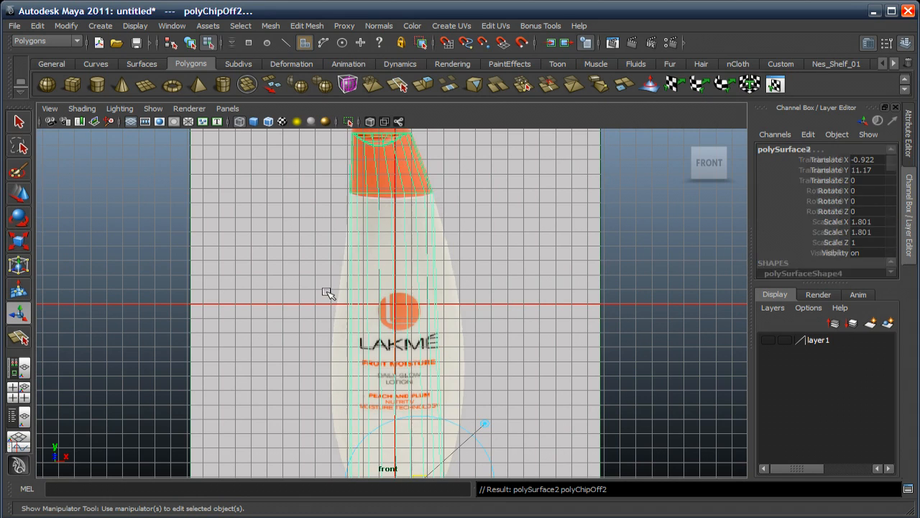
pyautogui.click(37, 26)
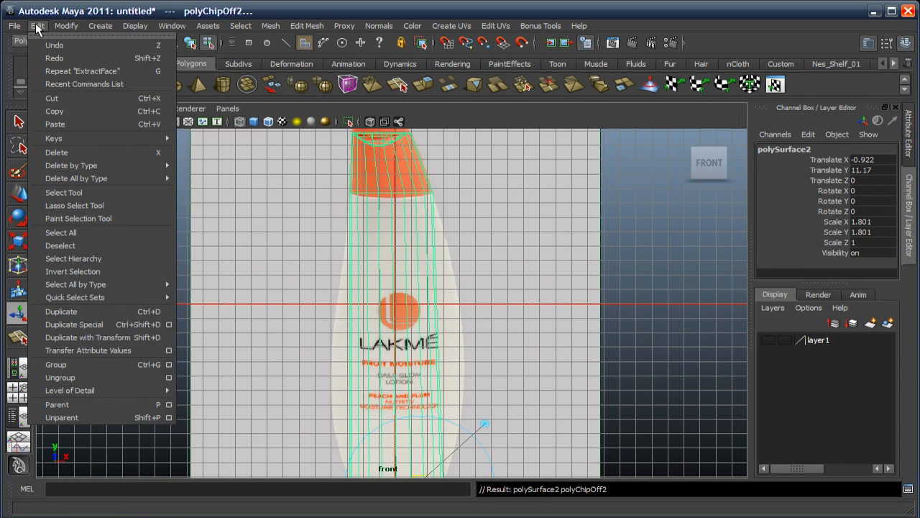
pyautogui.click(72, 378)
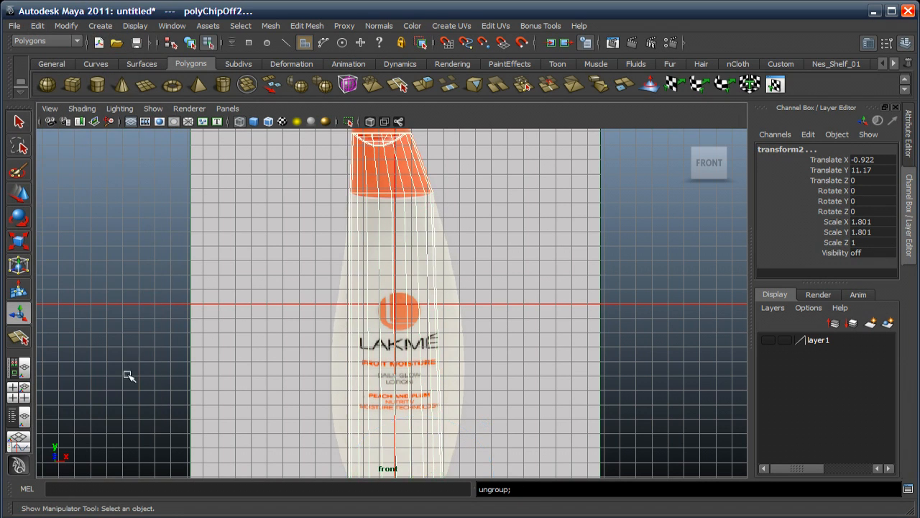
# Return to object selection, select the cap piece above the bottle body, and show it in the perspective view
pyautogui.keyDown('alt'); pyautogui.moveTo(304, 329); pyautogui.dragTo(343, 320, button='middle'); pyautogui.keyUp('alt')
pyautogui.moveTo(362, 307); pyautogui.dragTo(418, 277, button='right')
pyautogui.click(295, 263)
pyautogui.keyDown('alt'); pyautogui.moveTo(343, 261); pyautogui.dragTo(343, 281, button='middle'); pyautogui.keyUp('alt')
pyautogui.click(389, 228)
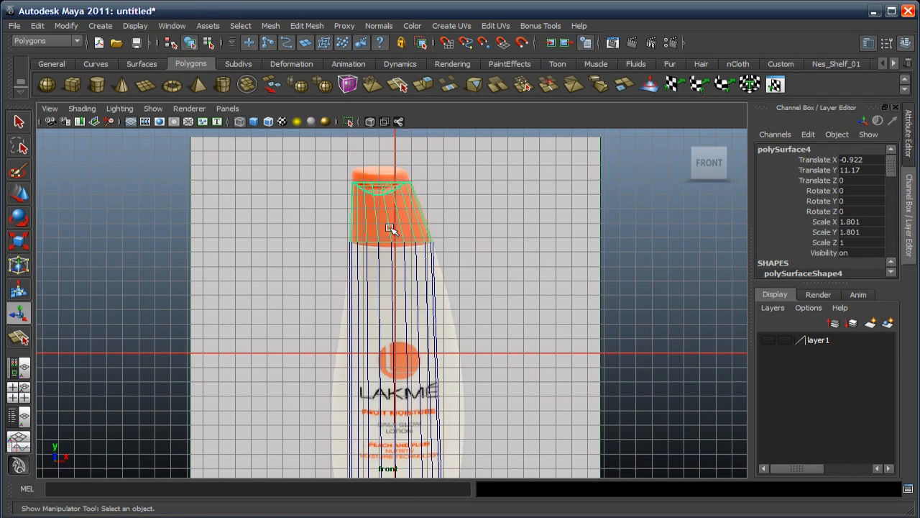
pyautogui.keyDown('alt'); pyautogui.moveTo(396, 211); pyautogui.dragTo(406, 306, button='middle'); pyautogui.keyUp('alt')
pyautogui.scroll(3, 407, 306)
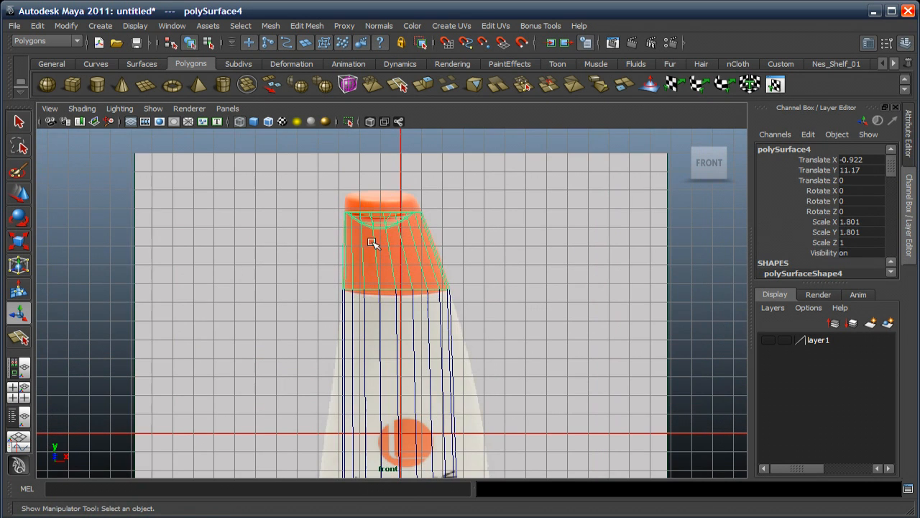
pyautogui.press('space')
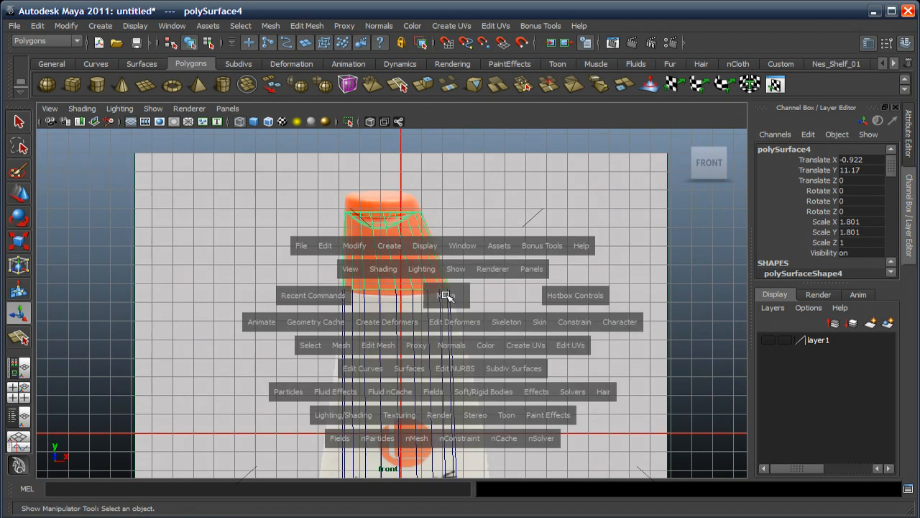
pyautogui.press('space')
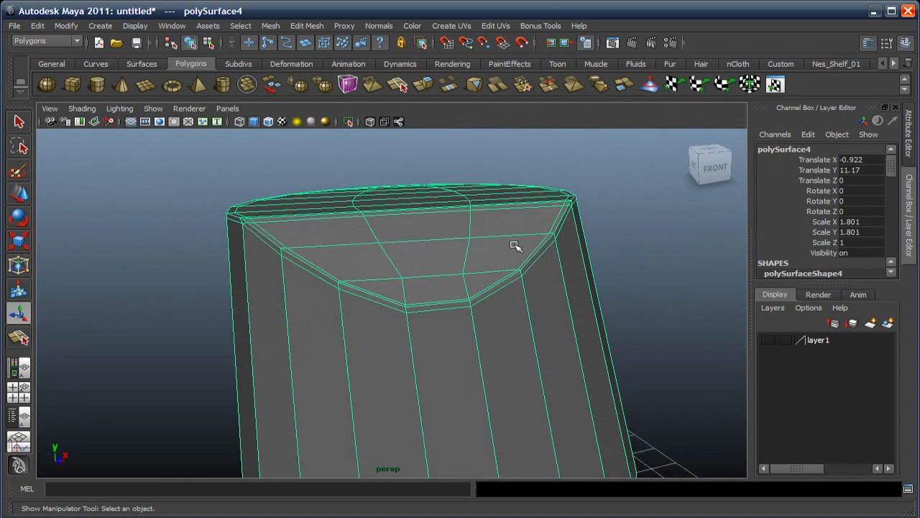
pyautogui.scroll(-2, 514, 246)
pyautogui.keyDown('alt'); pyautogui.moveTo(513, 248); pyautogui.dragTo(431, 266); pyautogui.keyUp('alt')
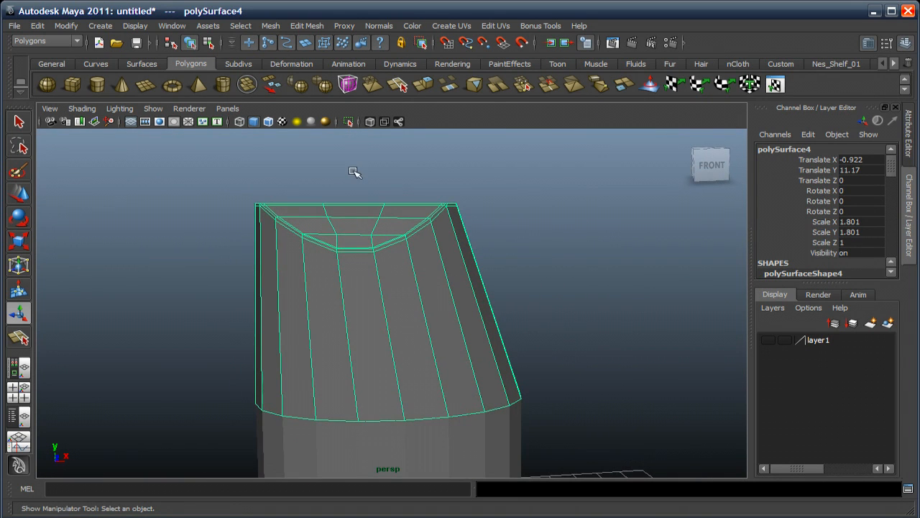
# Isolate the selected cap piece and select the border edge loop around its open bottom
pyautogui.click(348, 122)
pyautogui.keyDown('alt'); pyautogui.moveTo(376, 300); pyautogui.dragTo(363, 279); pyautogui.keyUp('alt')
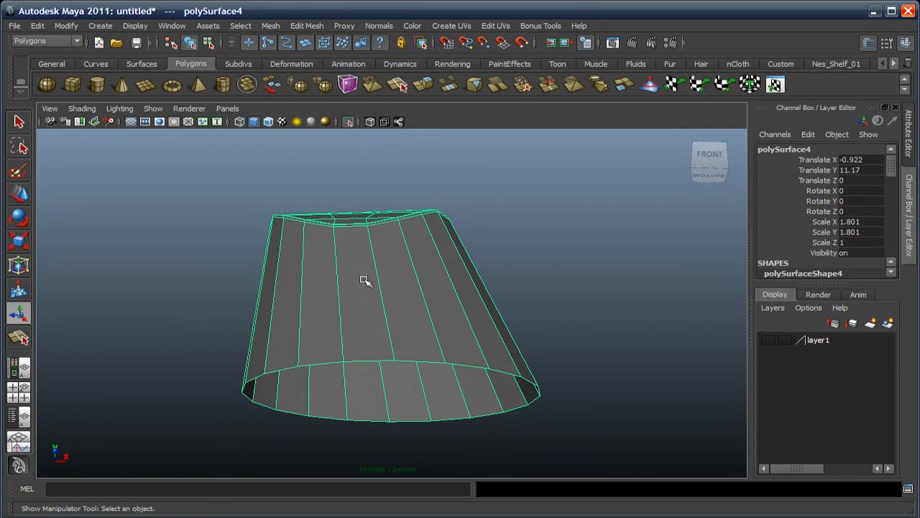
pyautogui.moveTo(376, 318); pyautogui.dragTo(380, 290, button='right')
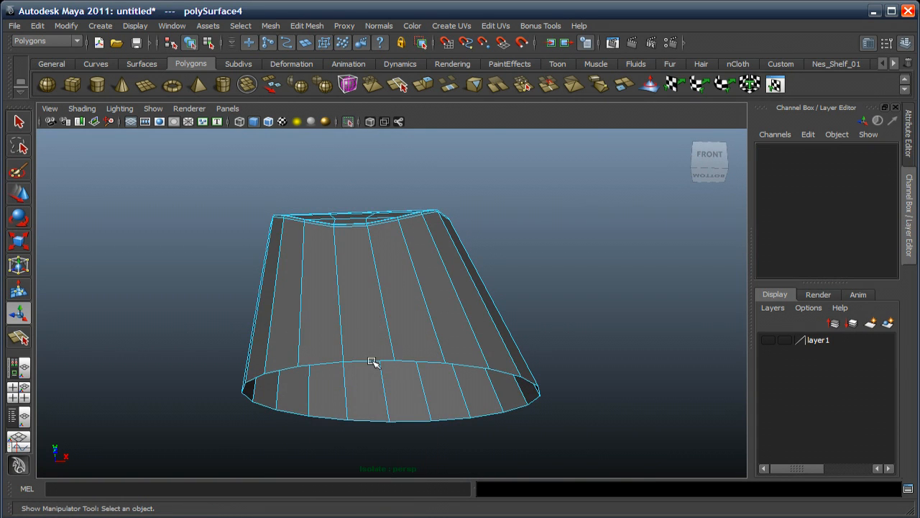
pyautogui.doubleClick(372, 362)
pyautogui.keyDown('alt'); pyautogui.moveTo(374, 345); pyautogui.dragTo(372, 316, button='middle'); pyautogui.keyUp('alt')
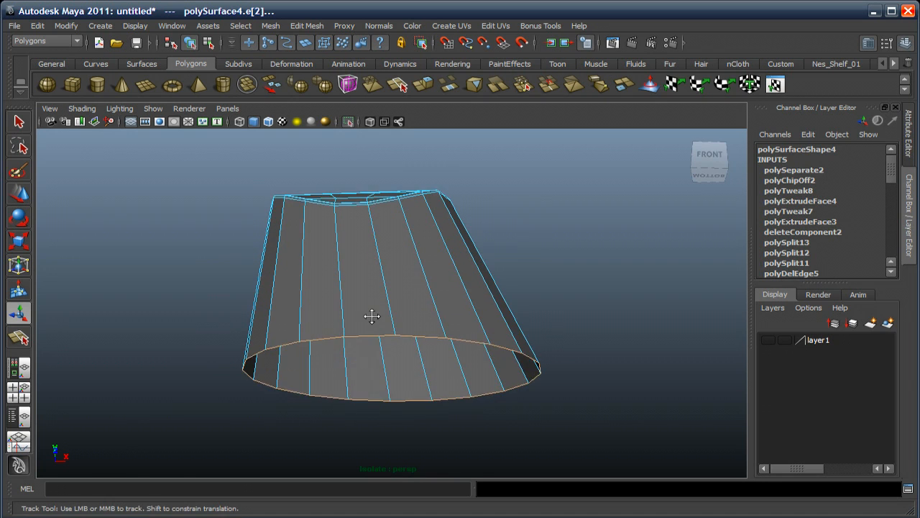
pyautogui.scroll(5, 365, 279)
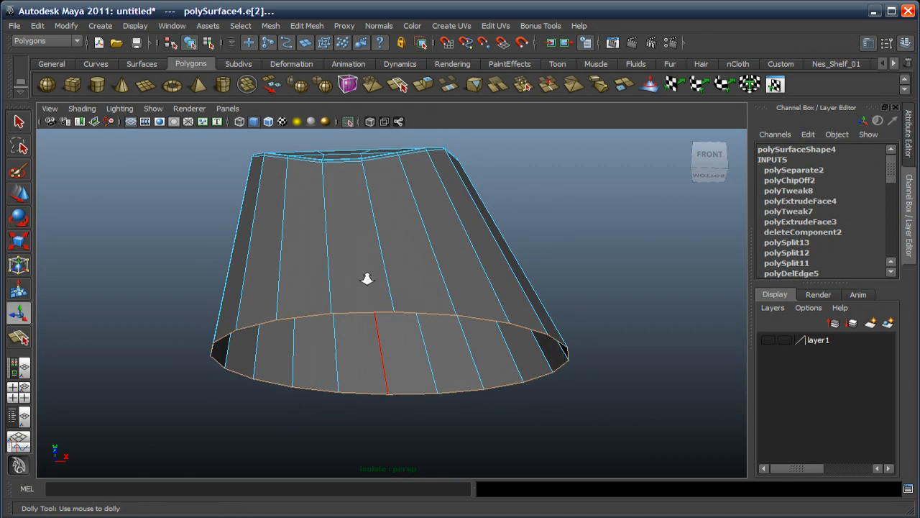
# Extrude the bottom border edges of the cap piece and scale them inward to form a narrow rim
pyautogui.click(423, 85)
pyautogui.keyDown('alt'); pyautogui.moveTo(421, 199); pyautogui.dragTo(404, 169); pyautogui.keyUp('alt')
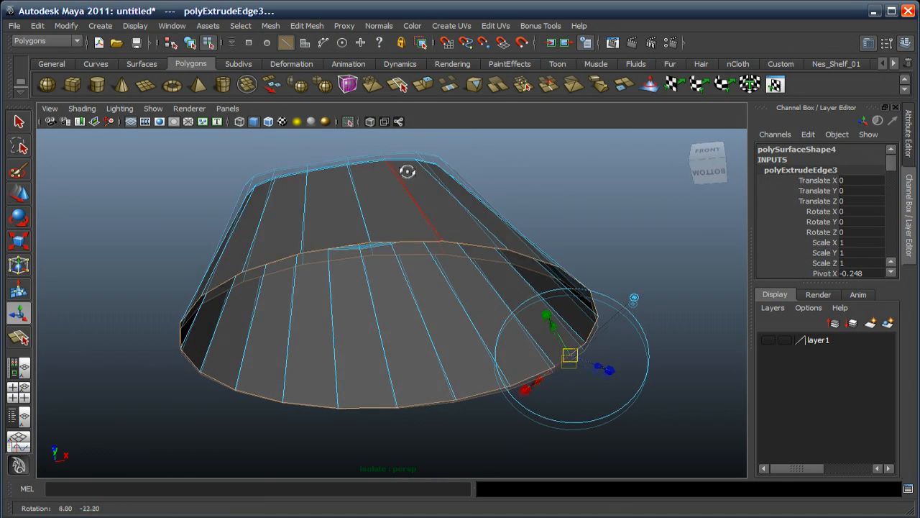
pyautogui.click(18, 243)
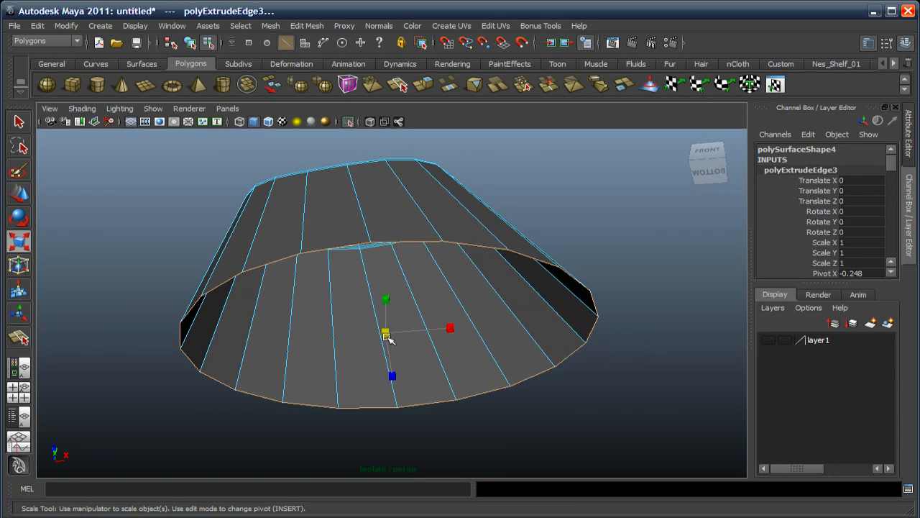
pyautogui.moveTo(386, 338); pyautogui.dragTo(360, 344)
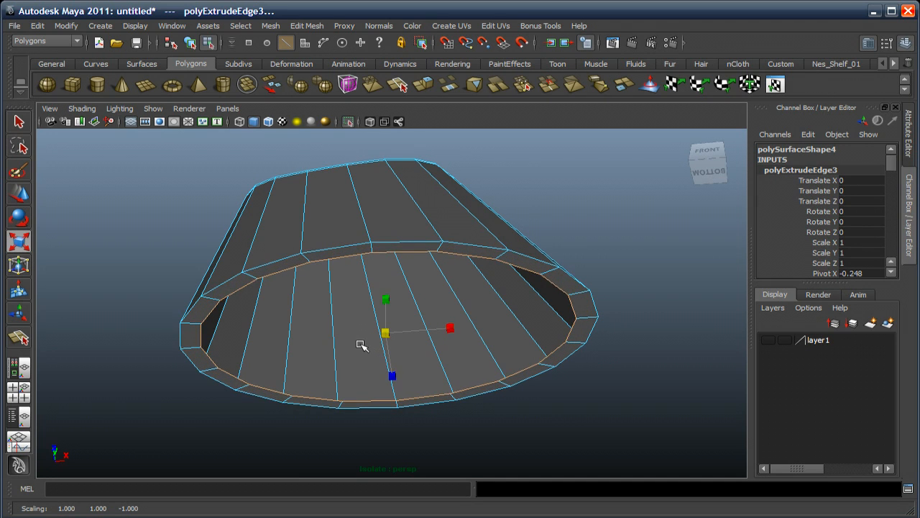
pyautogui.moveTo(427, 337)
pyautogui.keyDown('alt'); pyautogui.mouseDown()
pyautogui.moveTo(435, 354)
pyautogui.moveTo(439, 345)
pyautogui.mouseUp(); pyautogui.keyUp('alt')
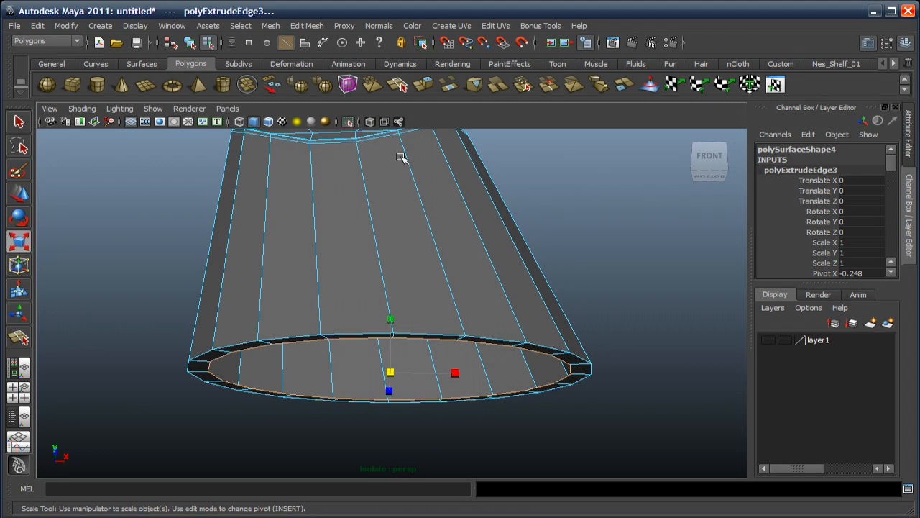
# Insert one edge loop on the cap wall just above its bottom edge and another around the inward rim
pyautogui.click(306, 26)
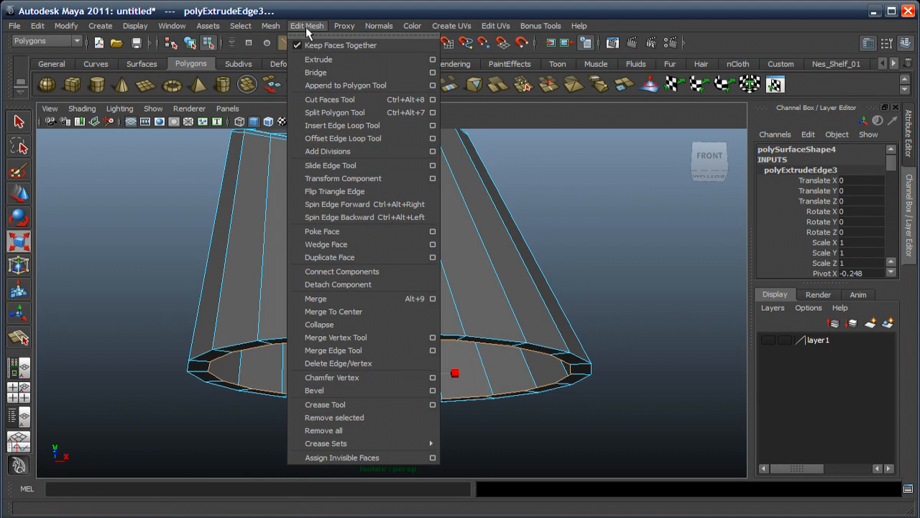
pyautogui.click(323, 124)
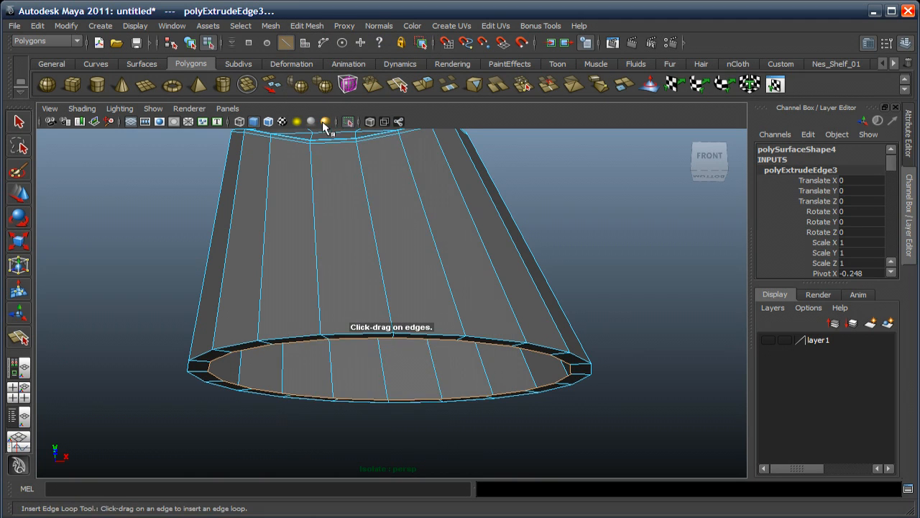
pyautogui.keyDown('alt'); pyautogui.moveTo(407, 307); pyautogui.dragTo(413, 321); pyautogui.keyUp('alt')
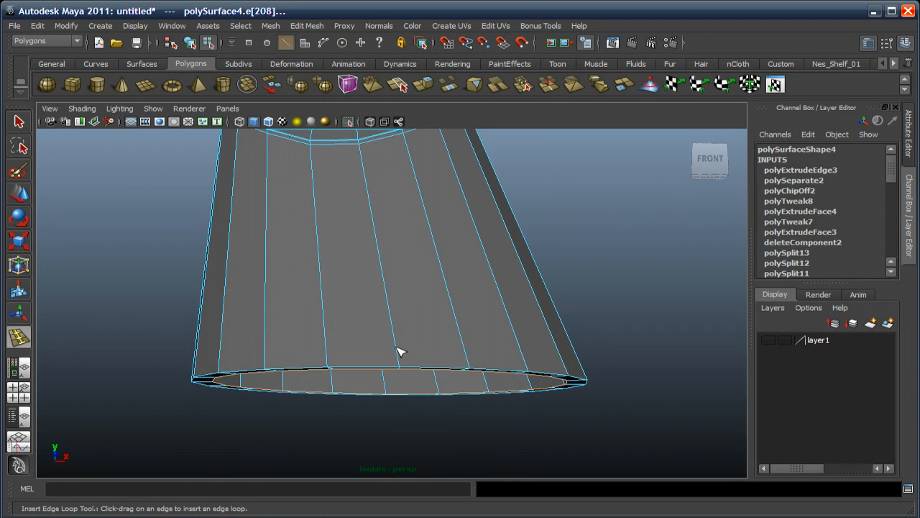
pyautogui.moveTo(397, 351); pyautogui.dragTo(396, 260)
pyautogui.scroll(5, 407, 339)
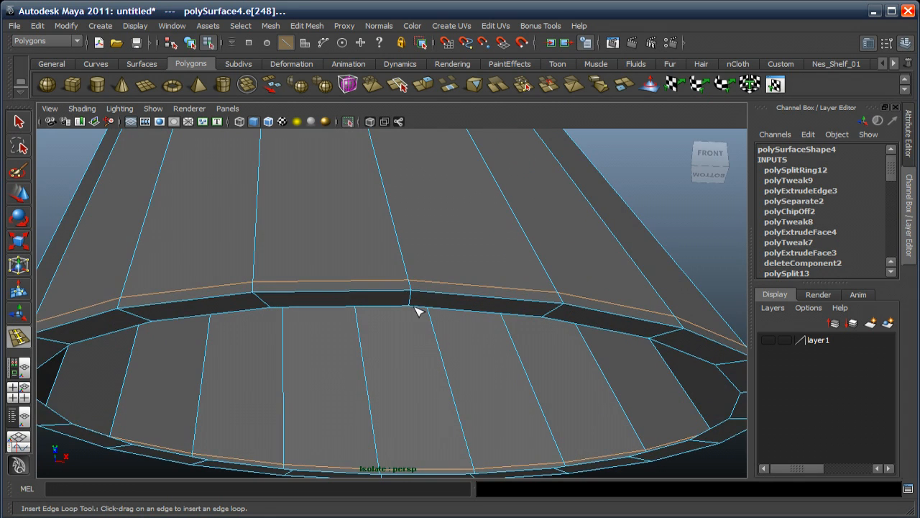
pyautogui.moveTo(411, 301); pyautogui.dragTo(412, 300)
pyautogui.press('w')
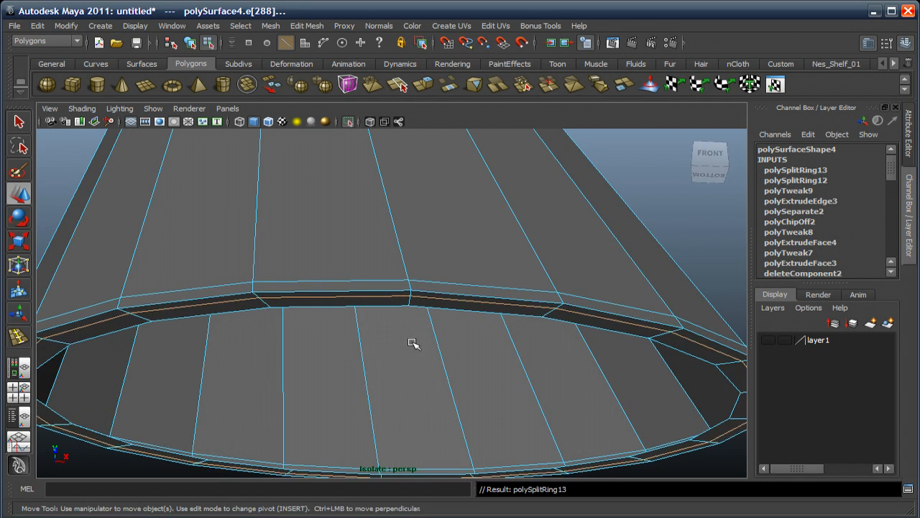
# Return to object selection, display the cap piece in smooth preview, and deselect it to inspect the shape
pyautogui.scroll(-5, 407, 302)
pyautogui.keyDown('alt'); pyautogui.moveTo(420, 232); pyautogui.dragTo(410, 304); pyautogui.keyUp('alt')
pyautogui.moveTo(410, 302); pyautogui.dragTo(437, 282, button='right')
pyautogui.press('3')
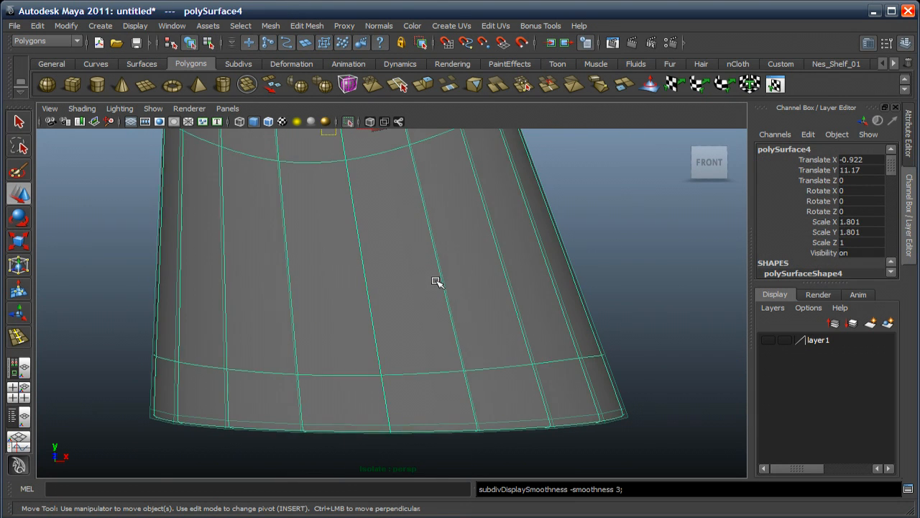
pyautogui.click(625, 310)
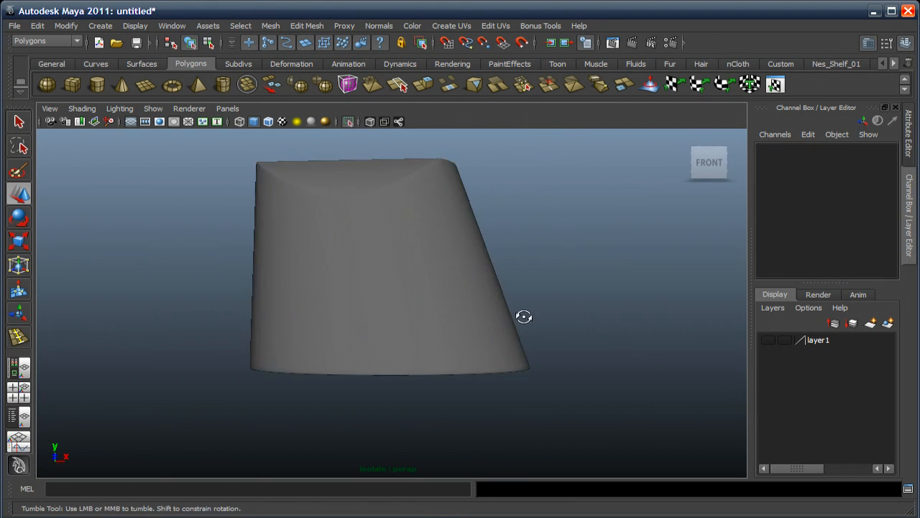
pyautogui.keyDown('alt'); pyautogui.moveTo(522, 314); pyautogui.dragTo(581, 349); pyautogui.keyUp('alt')
# Show layer1, end the isolation, add the lower cap piece to layer1, and hide the layer
pyautogui.click(767, 340)
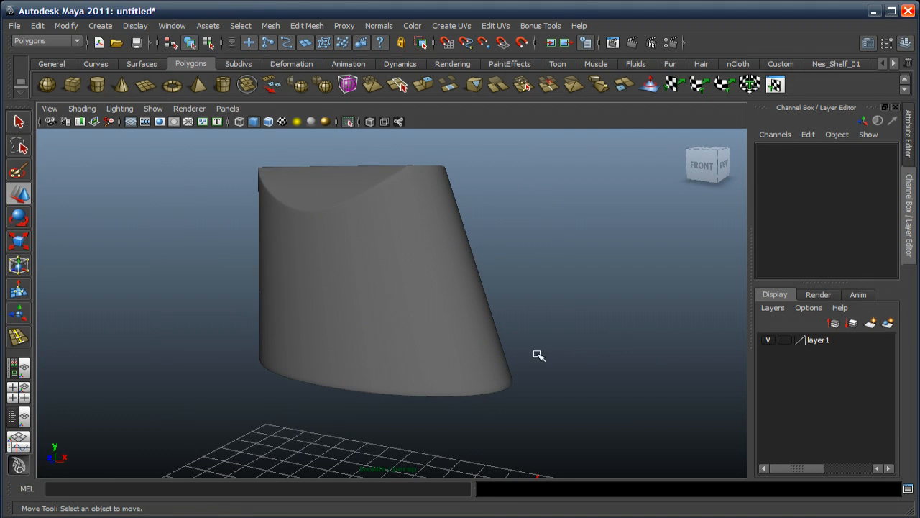
pyautogui.keyDown('alt'); pyautogui.moveTo(558, 380); pyautogui.dragTo(347, 138, button='right'); pyautogui.keyUp('alt')
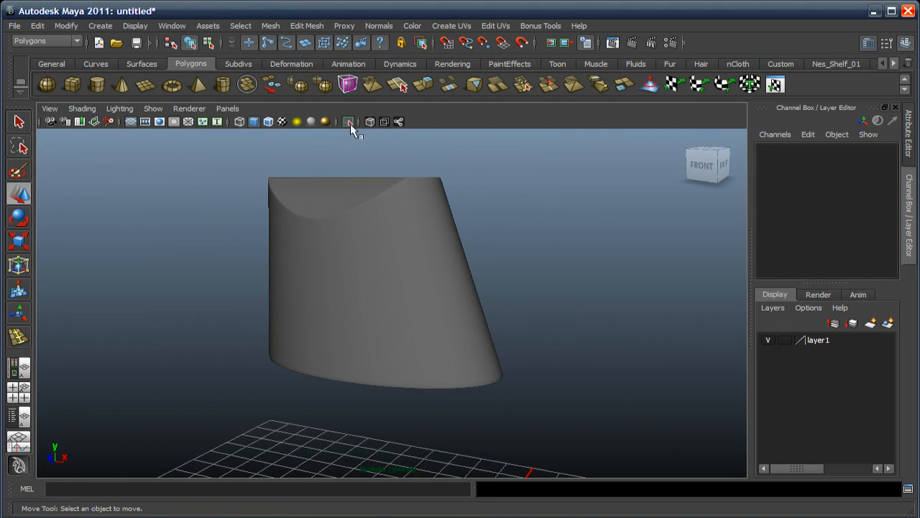
pyautogui.scroll(5, 349, 160)
pyautogui.keyDown('alt'); pyautogui.moveTo(349, 160); pyautogui.dragTo(396, 295); pyautogui.keyUp('alt')
pyautogui.click(397, 295)
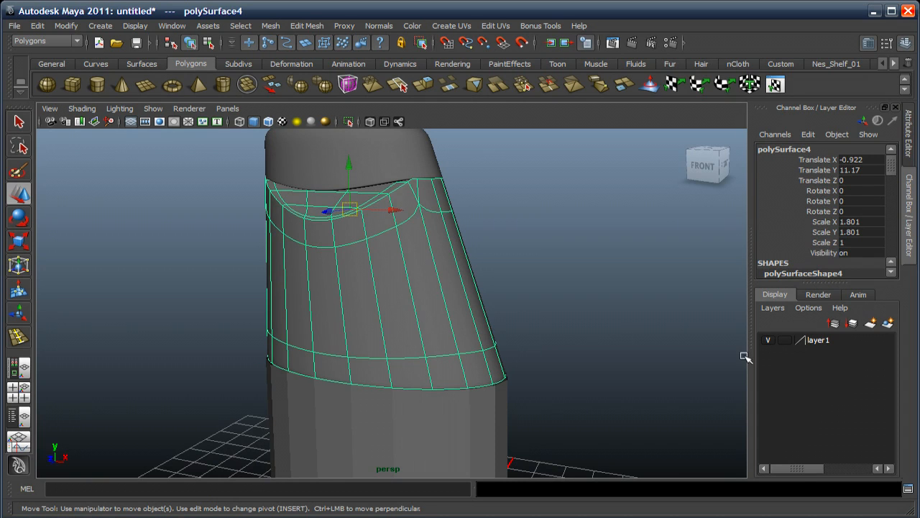
pyautogui.rightClick(773, 340)
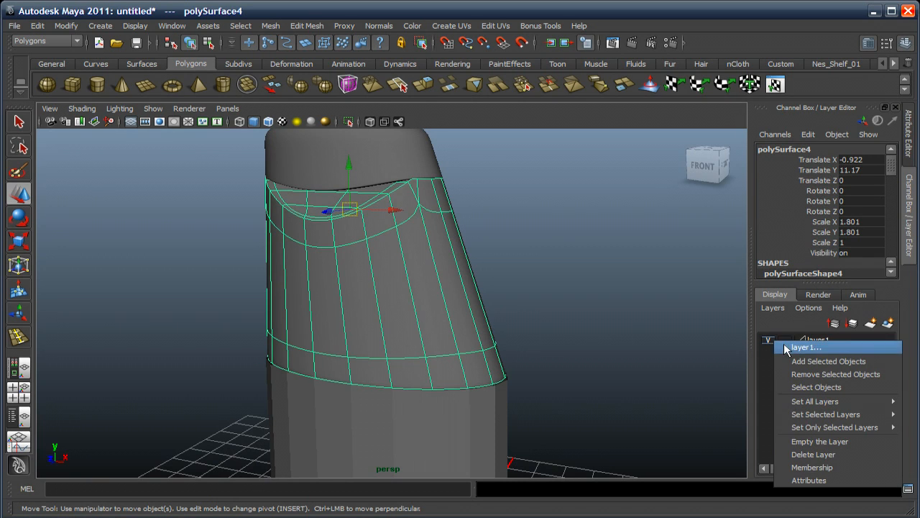
pyautogui.click(802, 361)
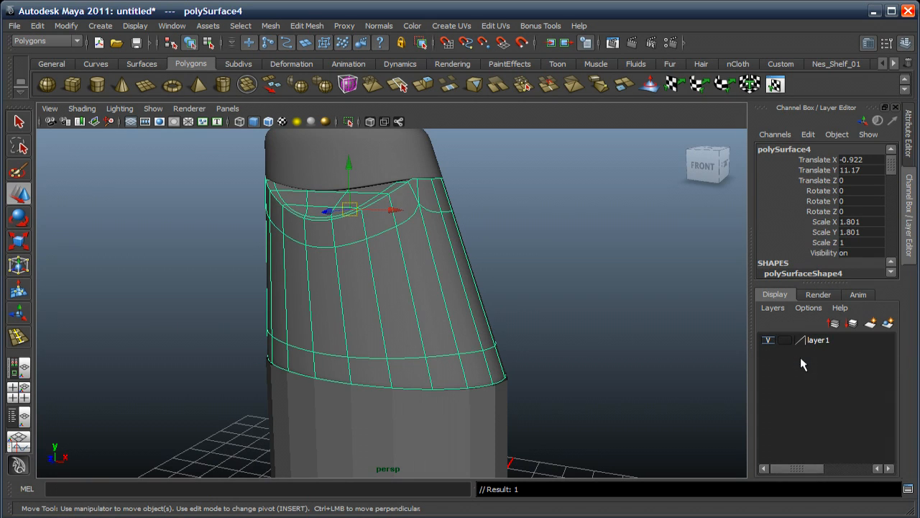
pyautogui.click(769, 339)
# Select the bottle body and show it over the reference image in a maximized front view
pyautogui.keyDown('alt'); pyautogui.moveTo(452, 425); pyautogui.dragTo(458, 368, button='middle'); pyautogui.keyUp('alt')
pyautogui.click(457, 369)
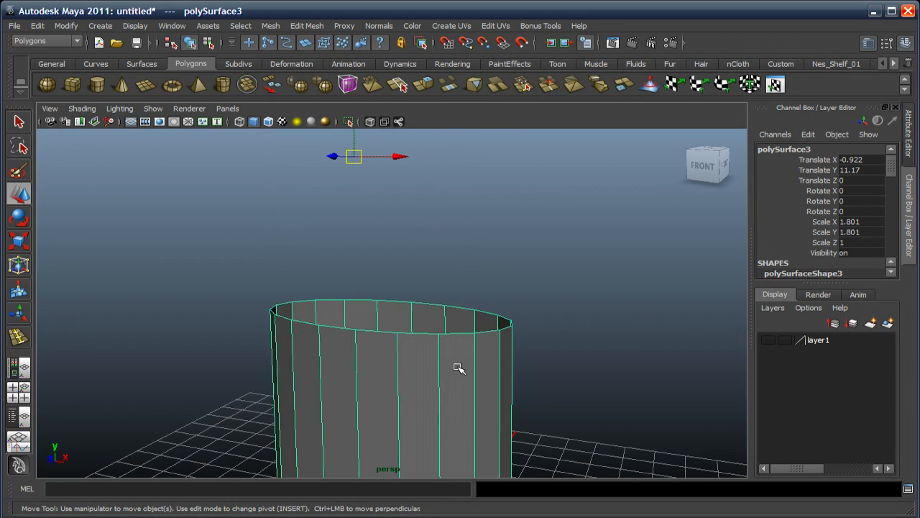
pyautogui.keyDown('alt'); pyautogui.moveTo(458, 369); pyautogui.dragTo(482, 366); pyautogui.keyUp('alt')
pyautogui.press('w')
pyautogui.press('space')
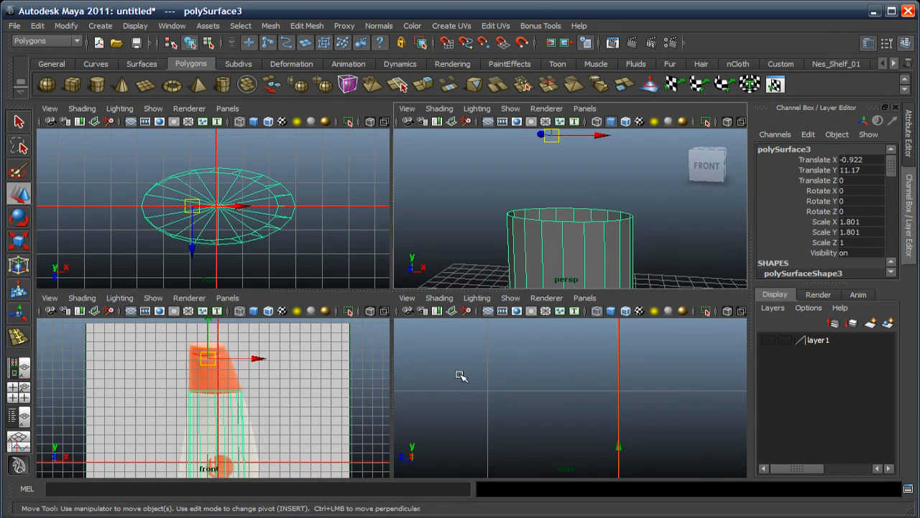
pyautogui.press('space')
pyautogui.keyDown('alt'); pyautogui.moveTo(294, 381); pyautogui.dragTo(320, 254, button='middle'); pyautogui.keyUp('alt')
pyautogui.keyDown('alt'); pyautogui.moveTo(372, 355); pyautogui.dragTo(362, 326, button='right'); pyautogui.keyUp('alt')
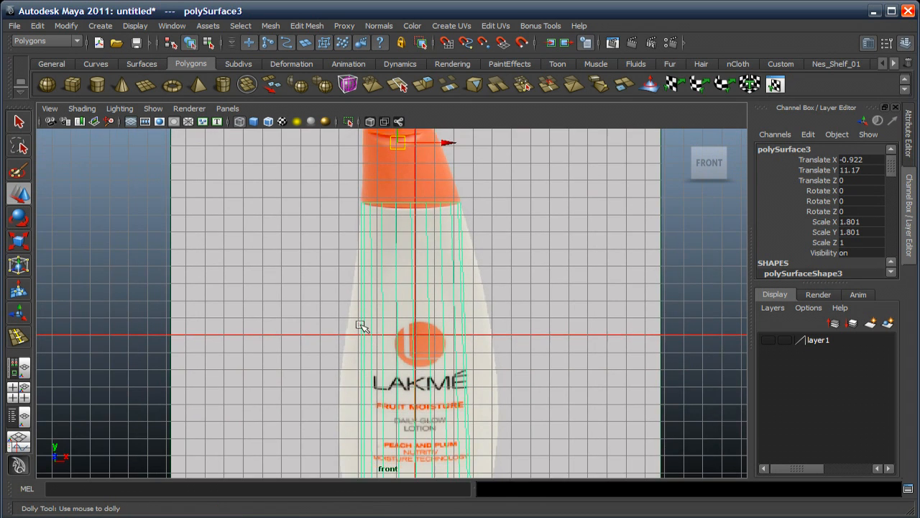
pyautogui.keyDown('alt'); pyautogui.moveTo(360, 290); pyautogui.dragTo(369, 312, button='middle'); pyautogui.keyUp('alt')
pyautogui.keyDown('alt'); pyautogui.moveTo(370, 297); pyautogui.dragTo(367, 277, button='right'); pyautogui.keyUp('alt')
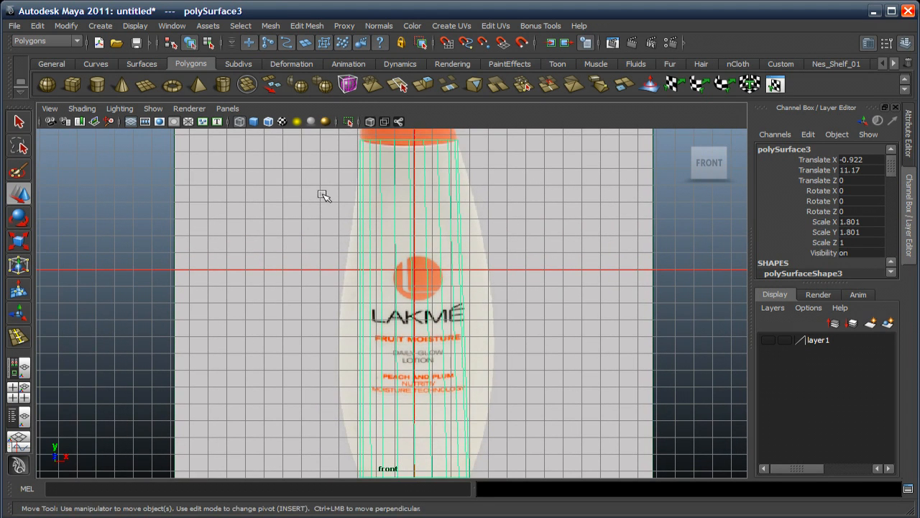
# Insert 6 evenly spaced edge loops around the bottle body with the multiple edge loops option, and reset the tool settings
pyautogui.click(305, 27)
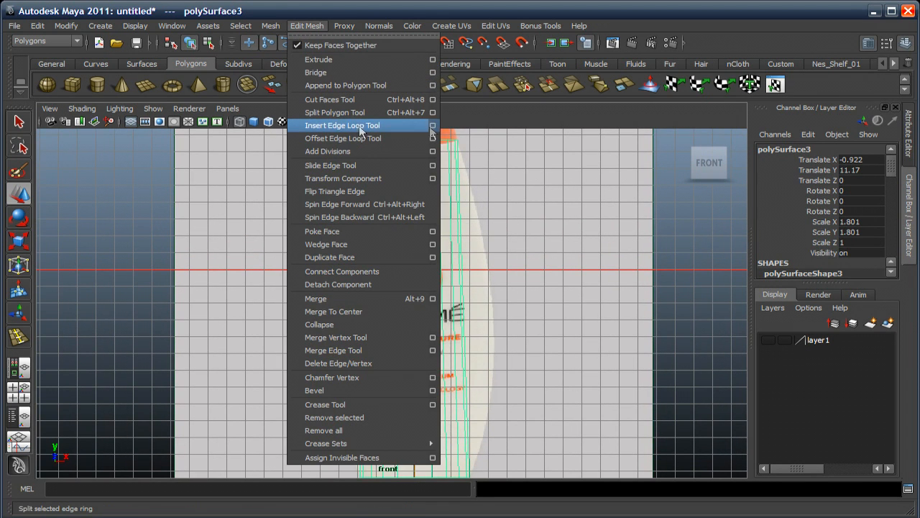
pyautogui.click(432, 125)
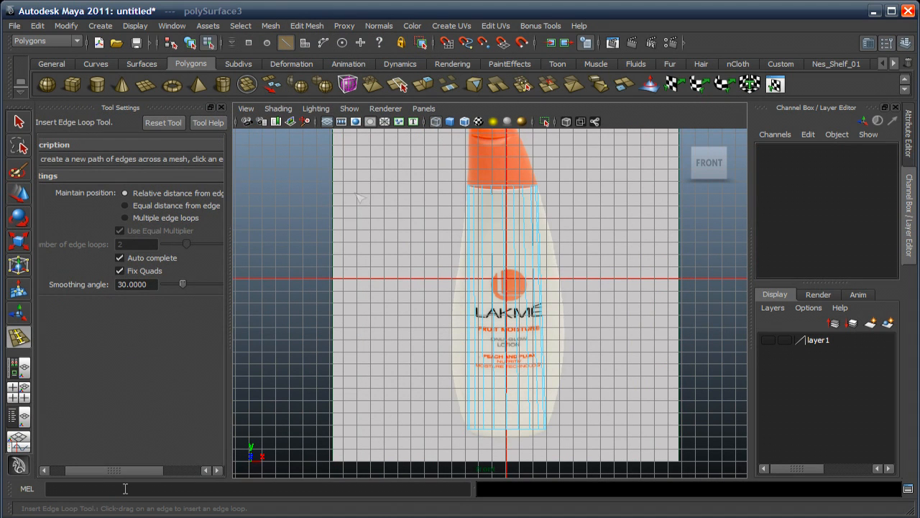
pyautogui.click(127, 217)
pyautogui.doubleClick(124, 245)
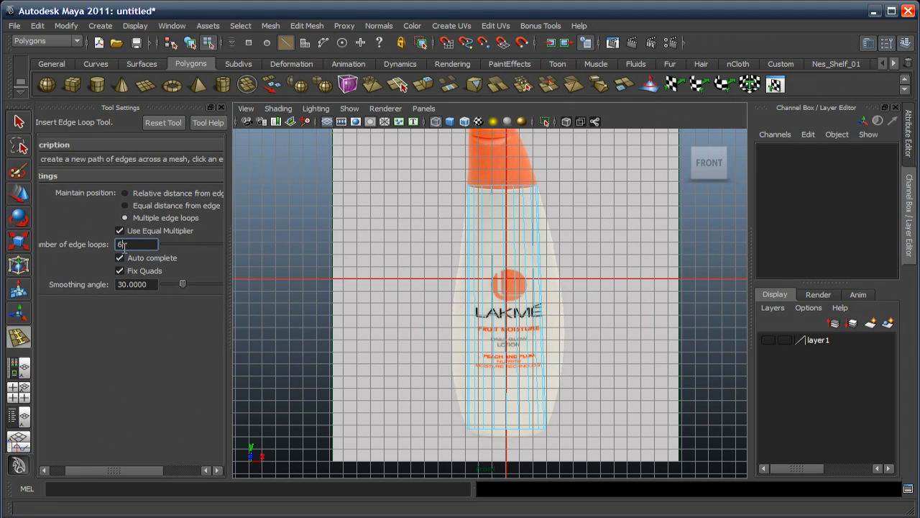
pyautogui.write('6')
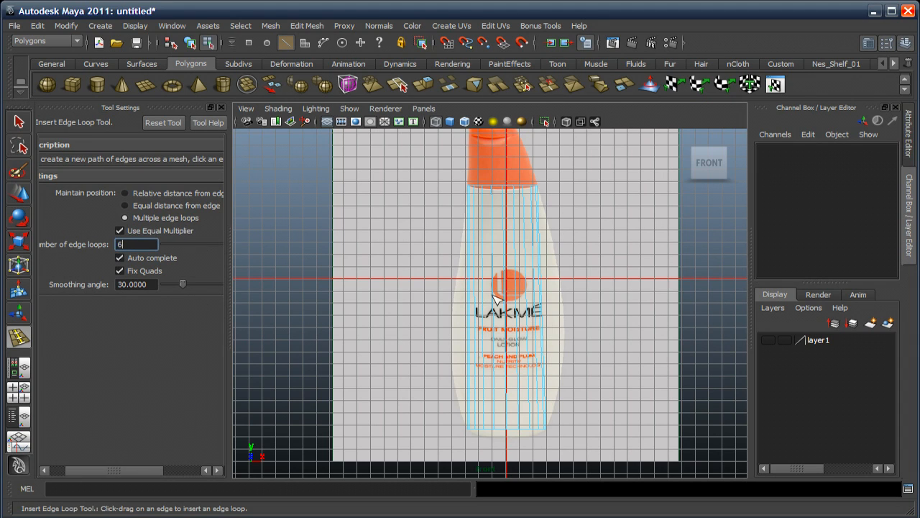
pyautogui.click(478, 296)
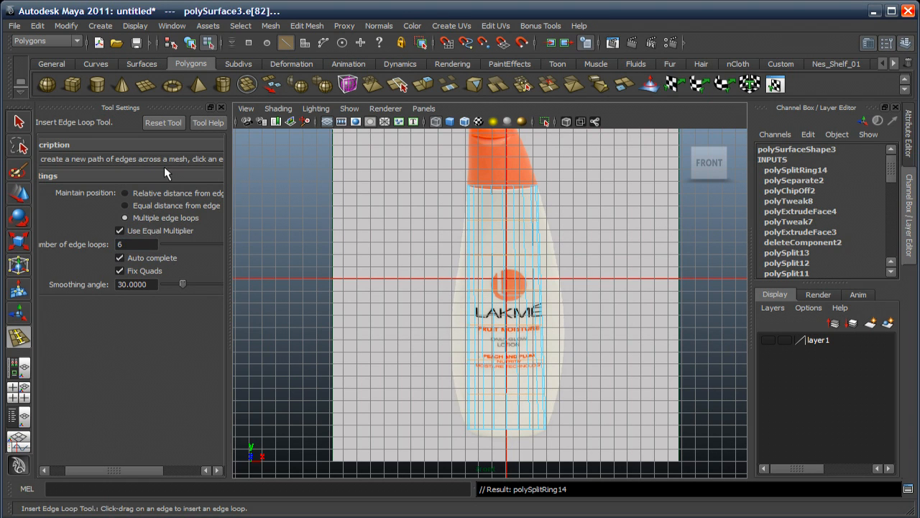
pyautogui.click(166, 123)
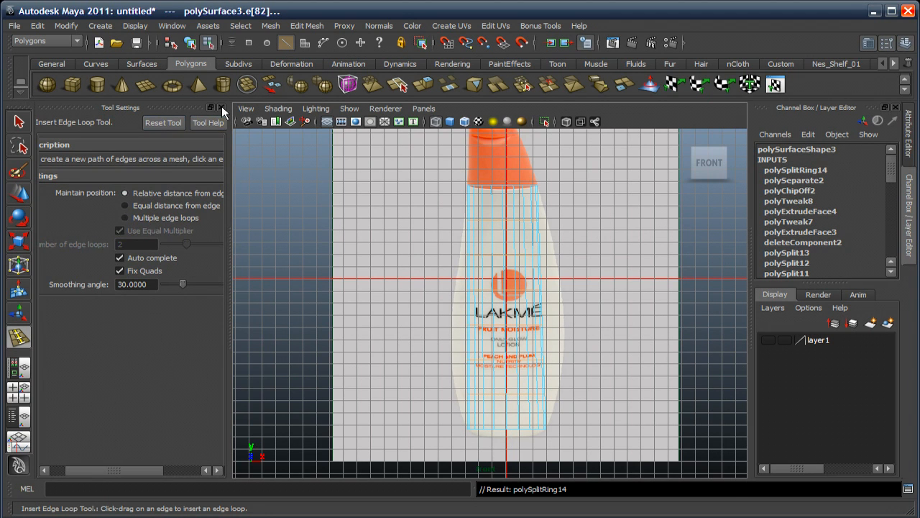
pyautogui.click(221, 107)
# Activate the Move tool and switch the bottle body to vertex editing around its upper rows
pyautogui.scroll(3, 330, 269)
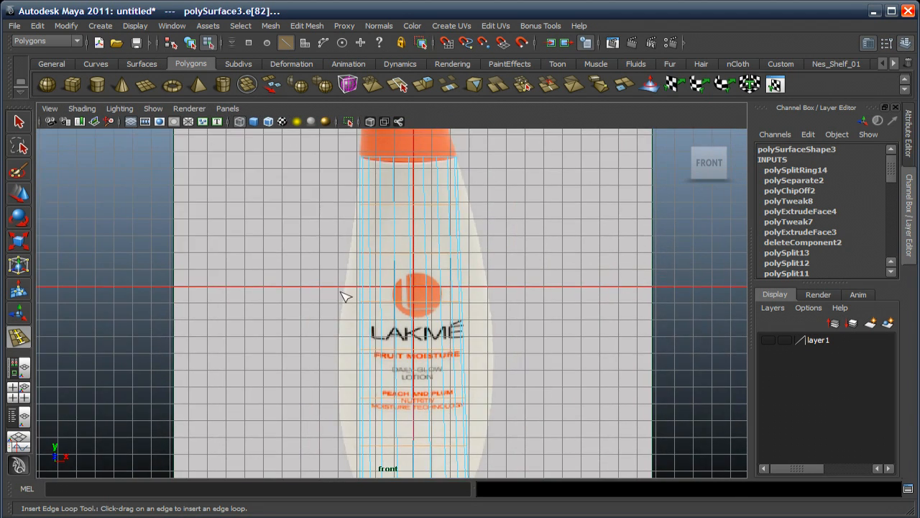
pyautogui.press('w')
pyautogui.keyDown('alt'); pyautogui.moveTo(335, 269); pyautogui.dragTo(322, 322, button='middle'); pyautogui.keyUp('alt')
pyautogui.scroll(1, 322, 322)
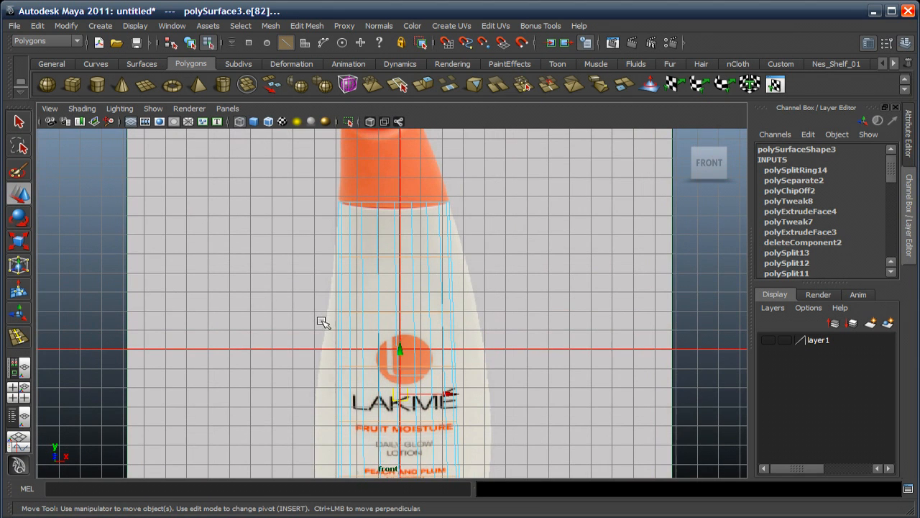
pyautogui.moveTo(374, 257); pyautogui.dragTo(354, 289, button='right')
pyautogui.scroll(4, 355, 287)
pyautogui.keyDown('alt'); pyautogui.moveTo(357, 282); pyautogui.dragTo(349, 310, button='middle'); pyautogui.keyUp('alt')
pyautogui.moveTo(349, 310)
pyautogui.keyDown('alt'); pyautogui.mouseDown(button='right')
pyautogui.moveTo(353, 284)
pyautogui.moveTo(353, 319)
pyautogui.moveTo(345, 309)
pyautogui.mouseUp(button='right'); pyautogui.keyUp('alt')
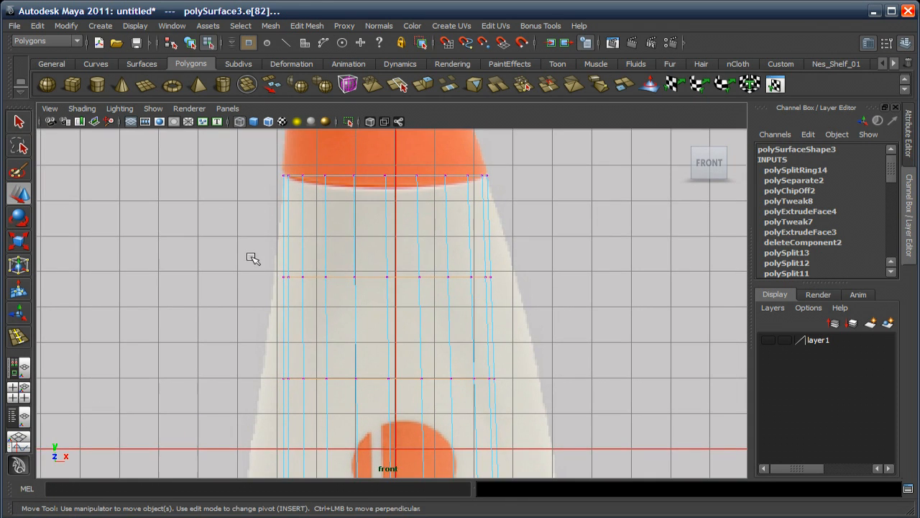
# Move the first vertex row below the cap sideways so its left end follows the reference bottle's left outline
pyautogui.moveTo(248, 254); pyautogui.dragTo(503, 298)
pyautogui.scroll(2, 498, 302)
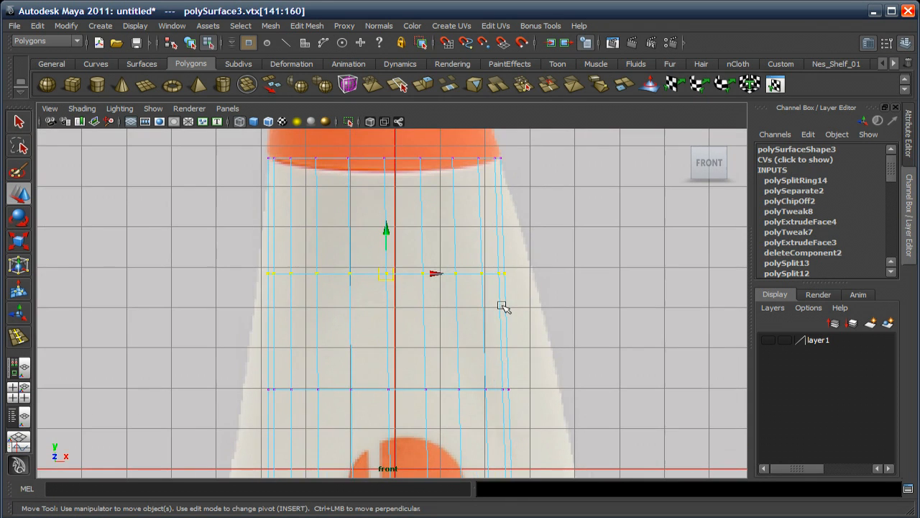
pyautogui.scroll(1, 467, 302)
pyautogui.click(436, 271)
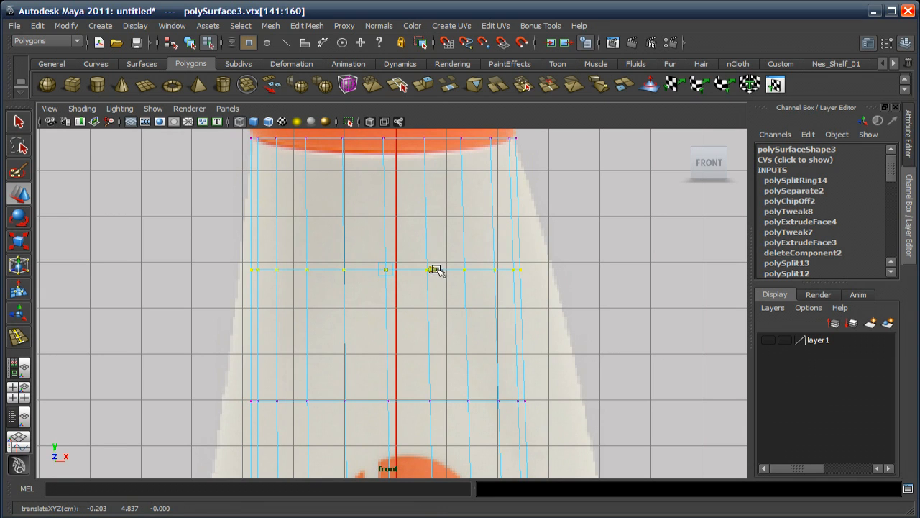
pyautogui.moveTo(437, 270); pyautogui.dragTo(427, 274)
# Shift the second vertex row, just above the orange logo, to the left outline of the reference bottle
pyautogui.keyDown('alt'); pyautogui.moveTo(435, 293); pyautogui.dragTo(431, 267, button='middle'); pyautogui.keyUp('alt')
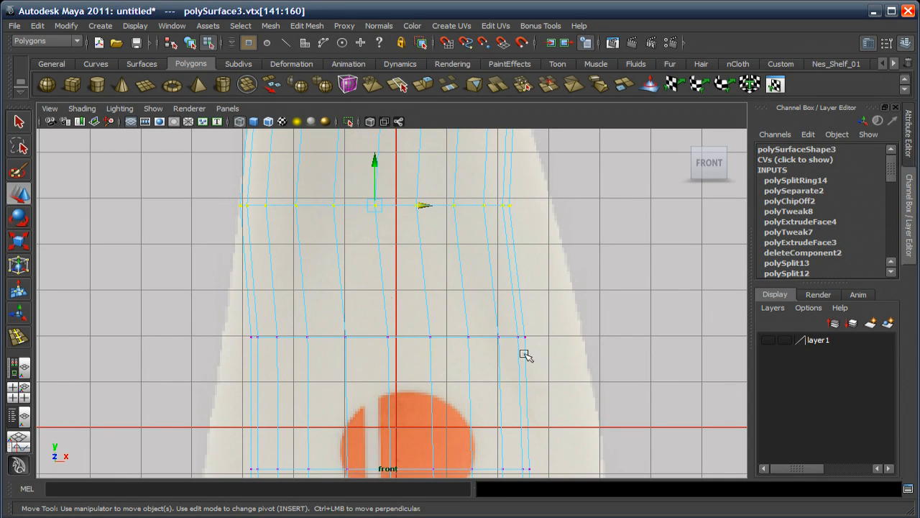
pyautogui.moveTo(524, 354); pyautogui.dragTo(533, 356)
pyautogui.moveTo(436, 338); pyautogui.dragTo(423, 339)
pyautogui.click(394, 345)
pyautogui.scroll(1, 402, 343)
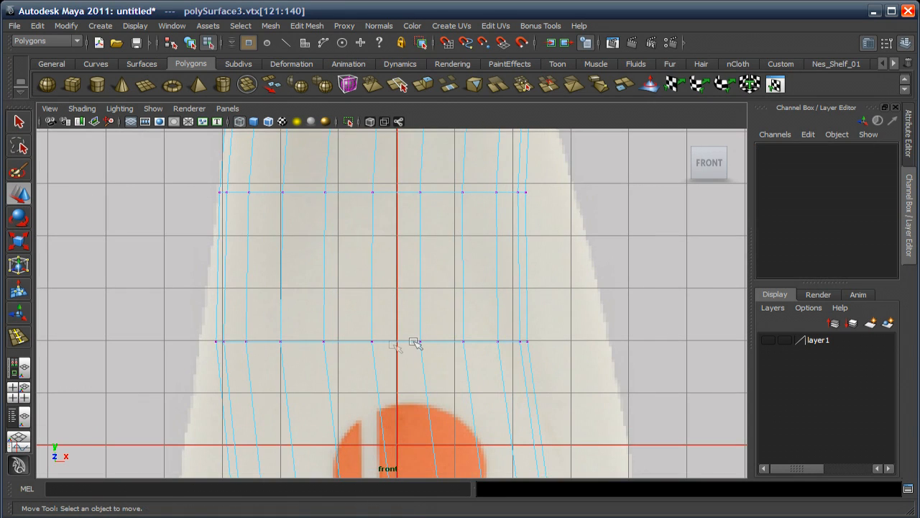
pyautogui.moveTo(185, 323); pyautogui.dragTo(565, 366)
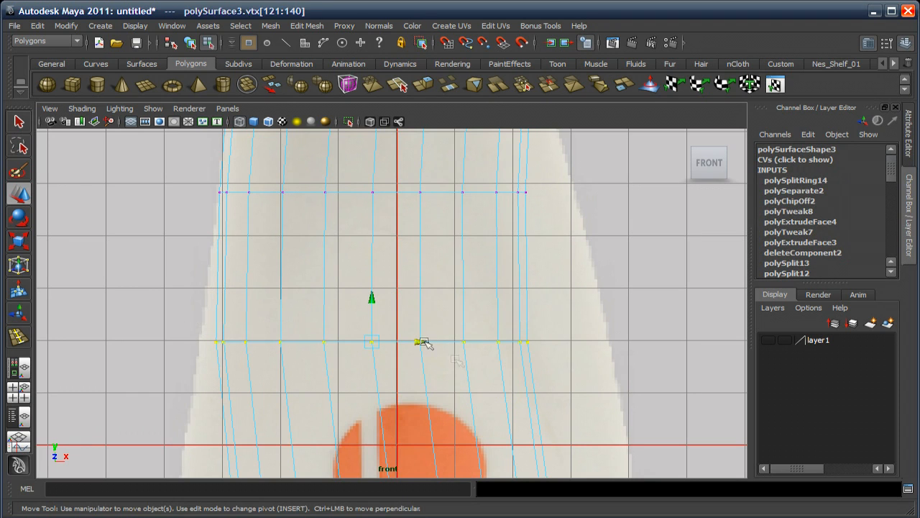
pyautogui.moveTo(424, 343); pyautogui.dragTo(407, 350)
# Shift the vertex rows at the orange logo and just above the FRUIT MOISTURE text to the bottle's left outline
pyautogui.keyDown('alt'); pyautogui.moveTo(421, 356); pyautogui.dragTo(431, 180, button='middle'); pyautogui.keyUp('alt')
pyautogui.moveTo(211, 323); pyautogui.dragTo(549, 363)
pyautogui.moveTo(444, 335); pyautogui.dragTo(395, 355)
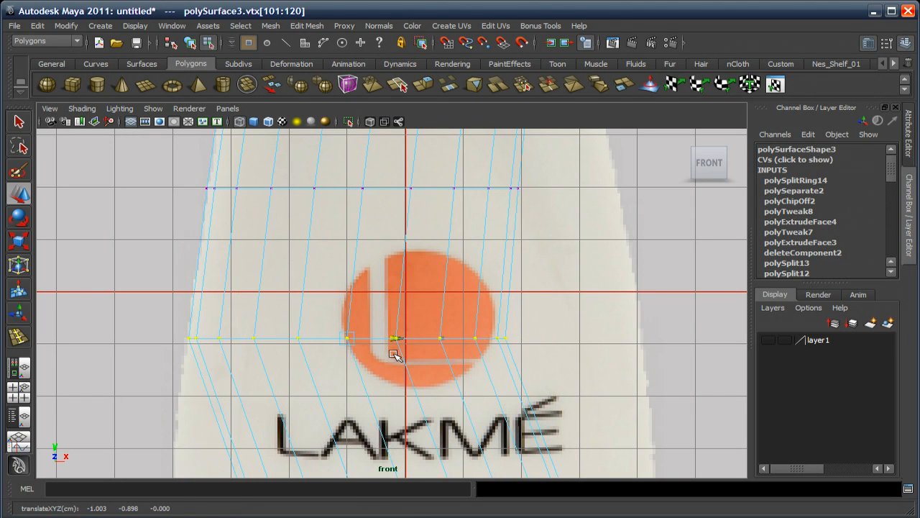
pyautogui.keyDown('alt'); pyautogui.moveTo(409, 384); pyautogui.dragTo(424, 264, button='middle'); pyautogui.keyUp('alt')
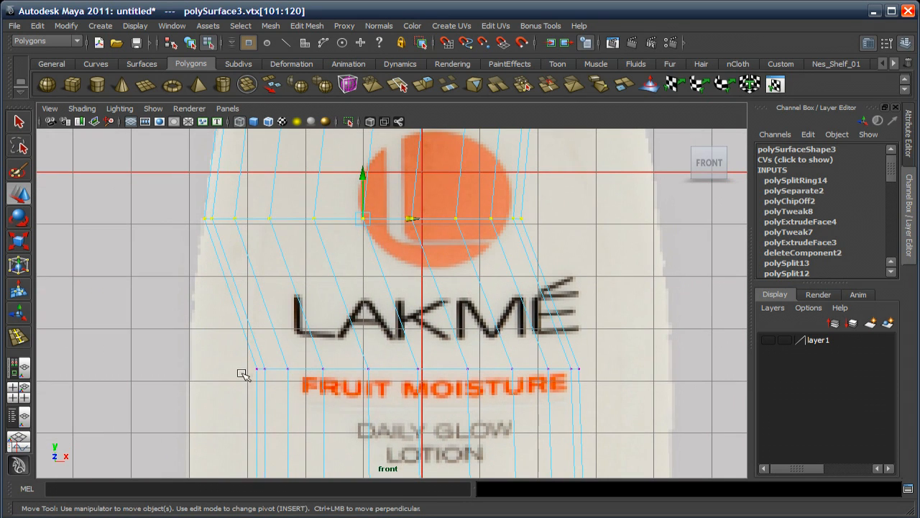
pyautogui.moveTo(221, 345); pyautogui.dragTo(595, 393)
pyautogui.moveTo(465, 368); pyautogui.dragTo(398, 379)
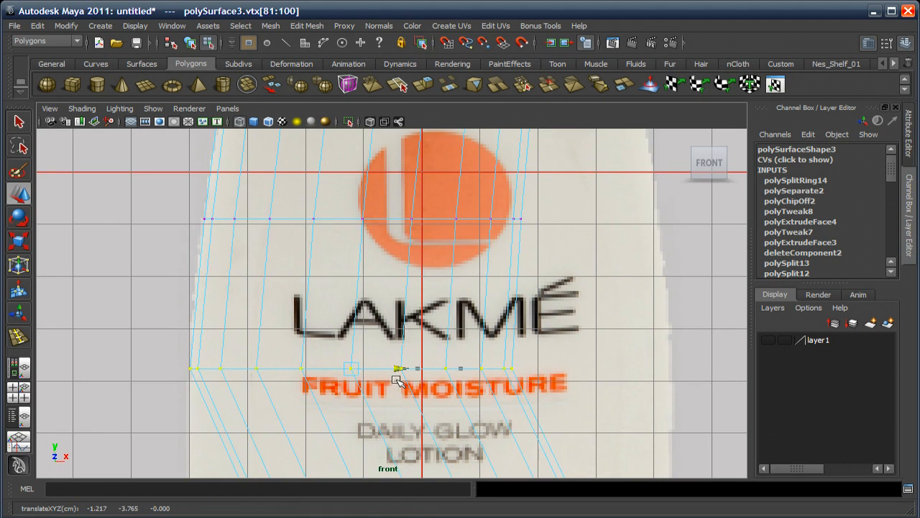
# Shift the vertex row at the PEACH AND PLUM text and the row below it to the bottle's left outline
pyautogui.keyDown('alt'); pyautogui.moveTo(398, 380); pyautogui.dragTo(418, 222, button='middle'); pyautogui.keyUp('alt')
pyautogui.moveTo(247, 341); pyautogui.dragTo(615, 401)
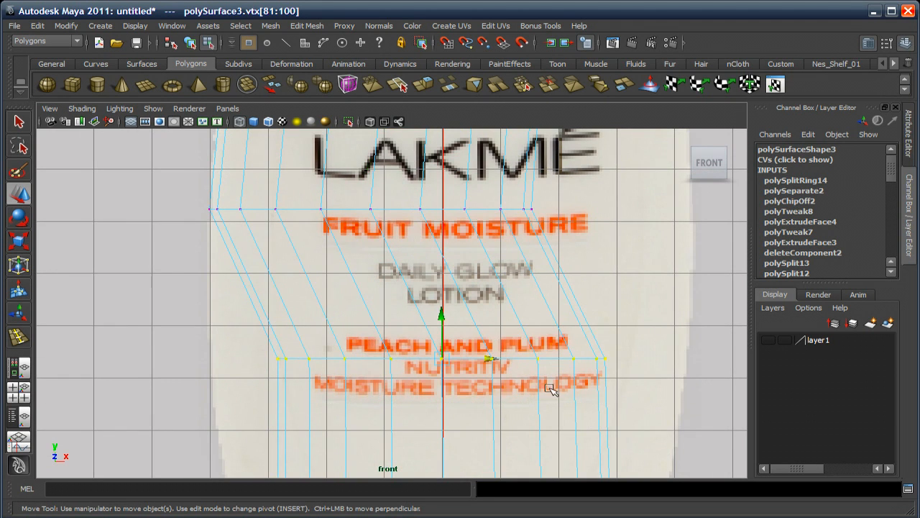
pyautogui.moveTo(501, 360); pyautogui.dragTo(424, 372)
pyautogui.keyDown('alt'); pyautogui.moveTo(439, 392); pyautogui.dragTo(455, 199, button='middle'); pyautogui.keyUp('alt')
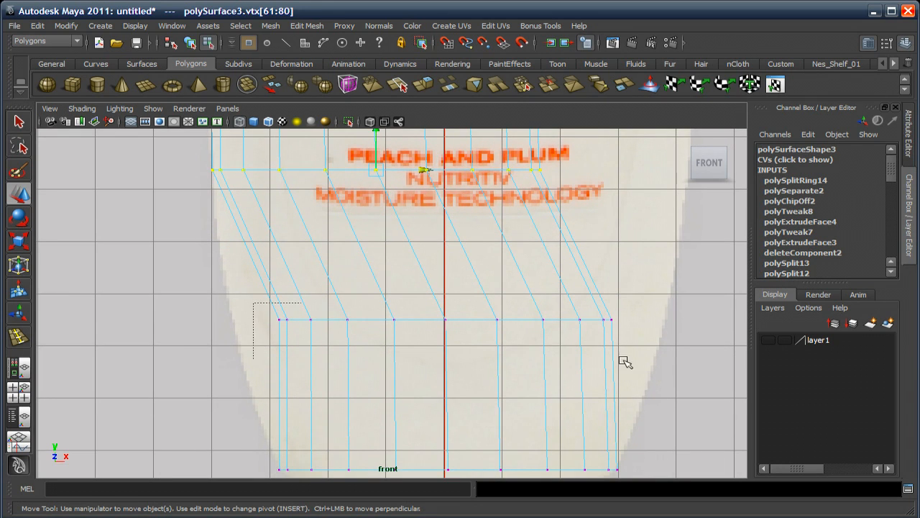
pyautogui.moveTo(631, 360); pyautogui.dragTo(248, 299)
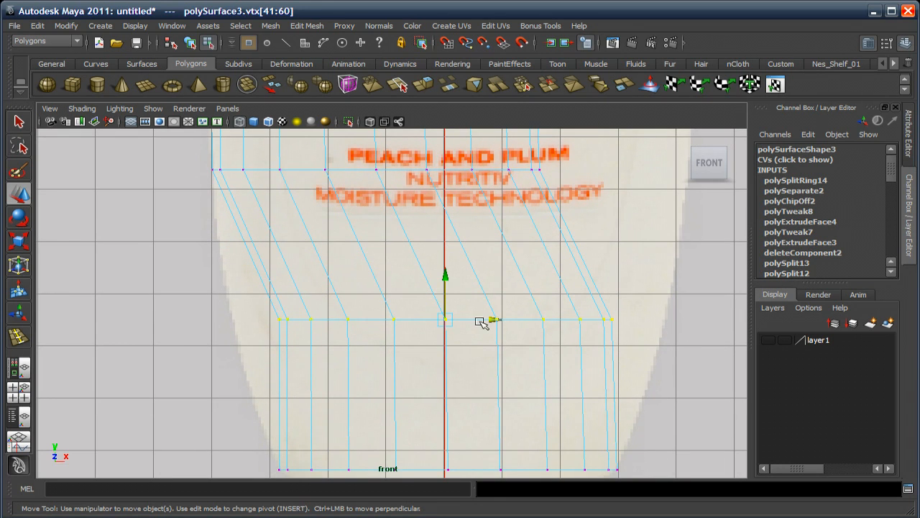
pyautogui.moveTo(484, 323); pyautogui.dragTo(444, 333)
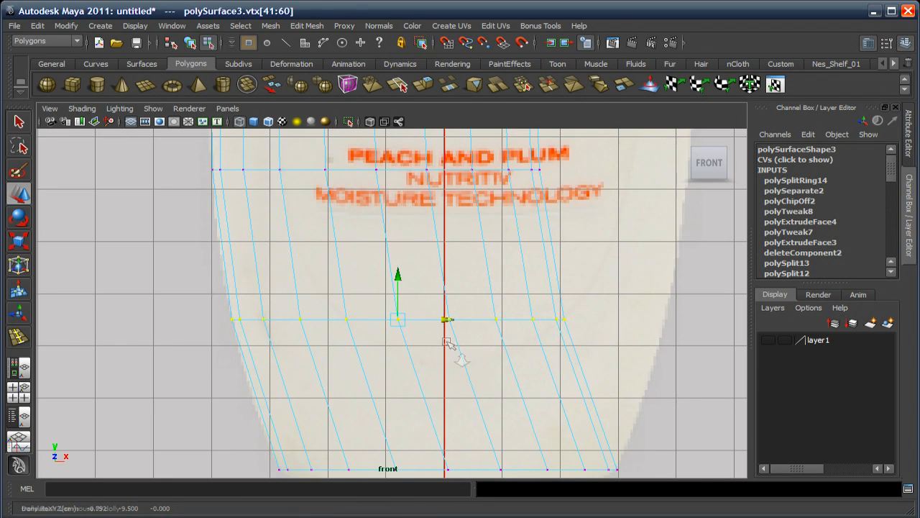
# Snap the lowest inserted row's scale pivot to its left end vertex and scale the row about 1.3 in X and Z to meet the right outline
pyautogui.keyDown('alt'); pyautogui.moveTo(456, 350); pyautogui.dragTo(473, 318, button='right'); pyautogui.keyUp('alt')
pyautogui.keyDown('alt'); pyautogui.moveTo(475, 318); pyautogui.dragTo(477, 308, button='middle'); pyautogui.keyUp('alt')
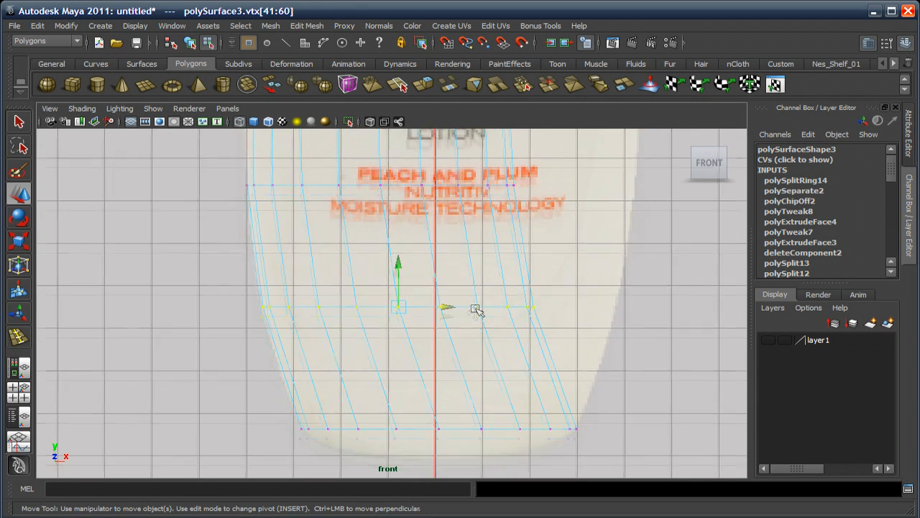
pyautogui.press('r')
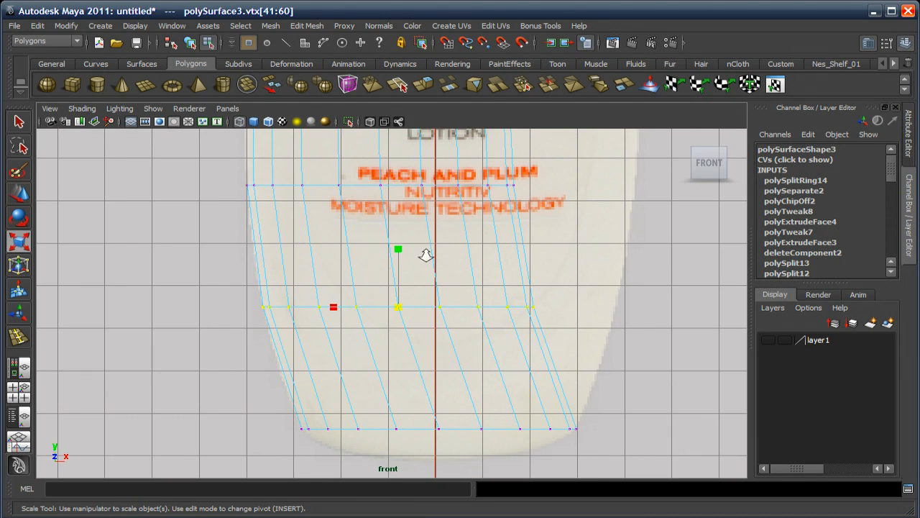
pyautogui.keyDown('alt'); pyautogui.moveTo(447, 320); pyautogui.dragTo(458, 338, button='right'); pyautogui.keyUp('alt')
pyautogui.press('Insert')
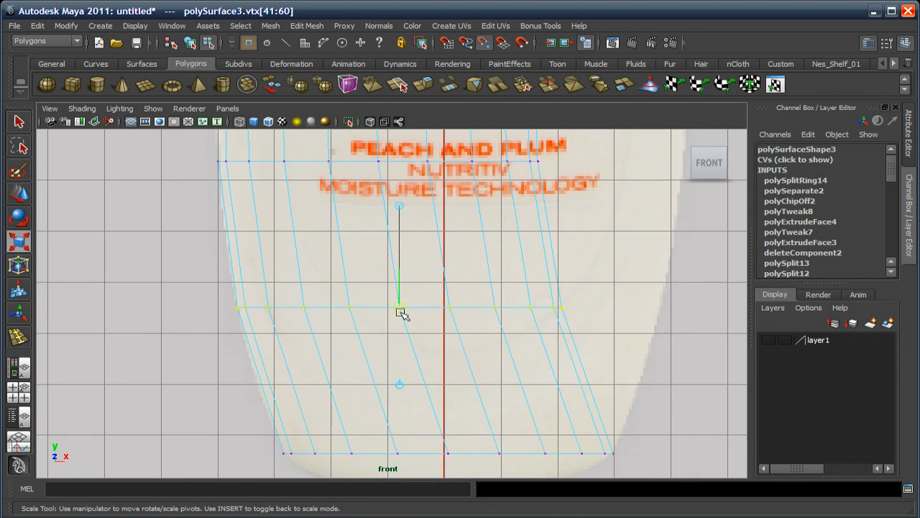
pyautogui.moveTo(400, 312); pyautogui.dragTo(234, 311)
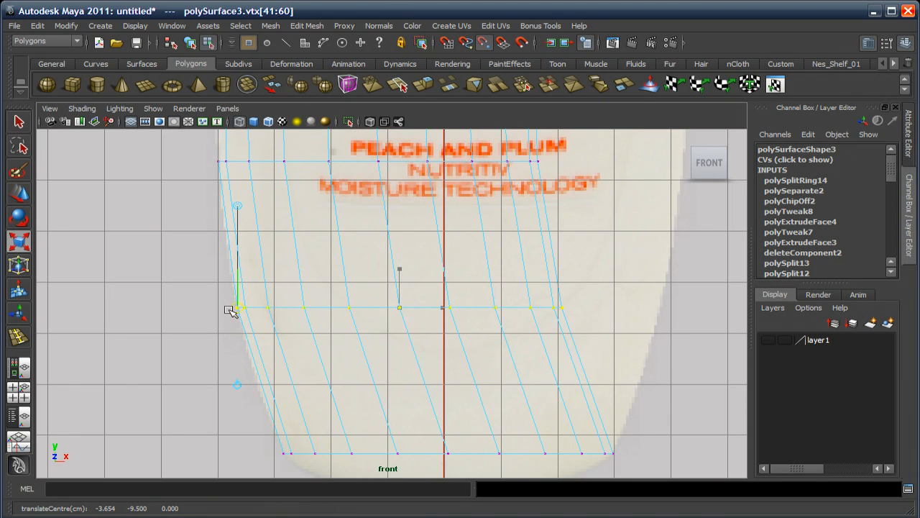
pyautogui.press('Insert')
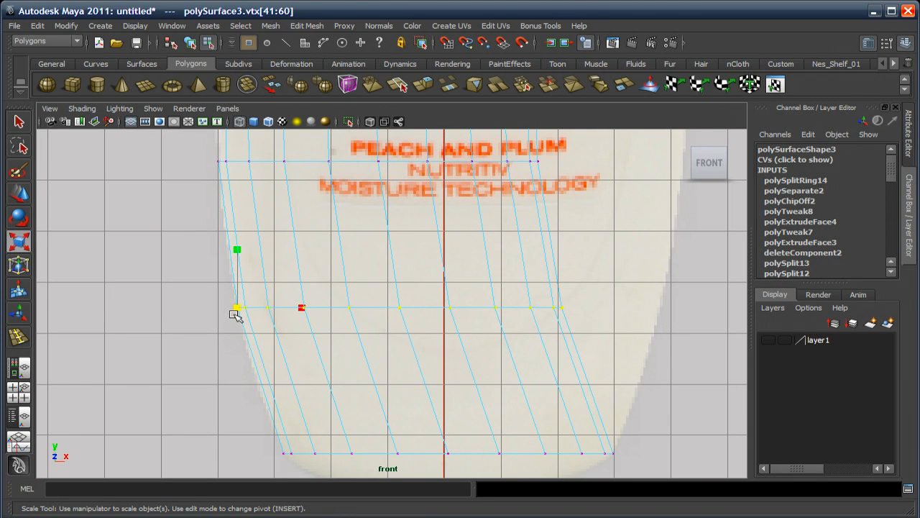
pyautogui.moveTo(238, 308); pyautogui.dragTo(335, 325)
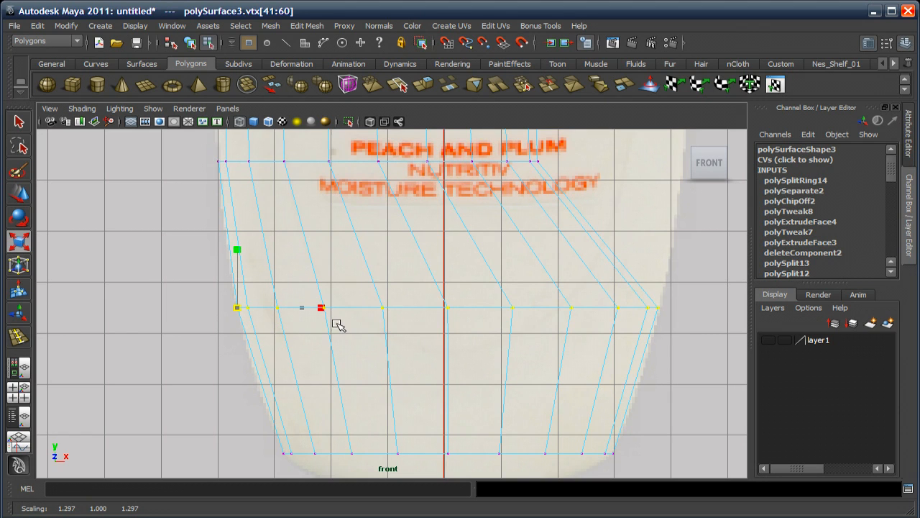
pyautogui.moveTo(338, 325); pyautogui.dragTo(339, 323)
# Snap the PEACH AND PLUM row's pivot to its left end vertex and scale it about 1.45 in X and Z to the right outline
pyautogui.keyDown('alt'); pyautogui.moveTo(330, 327); pyautogui.dragTo(319, 361, button='middle'); pyautogui.keyUp('alt')
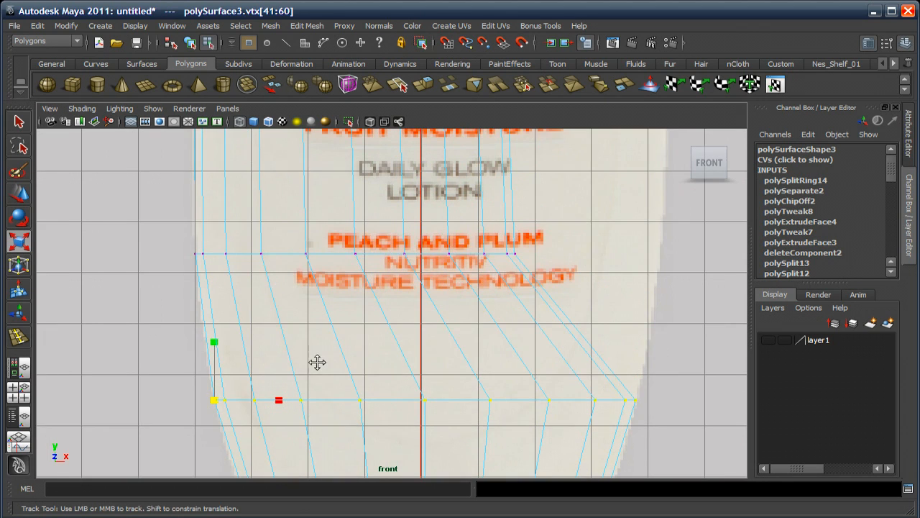
pyautogui.moveTo(142, 243); pyautogui.dragTo(523, 285)
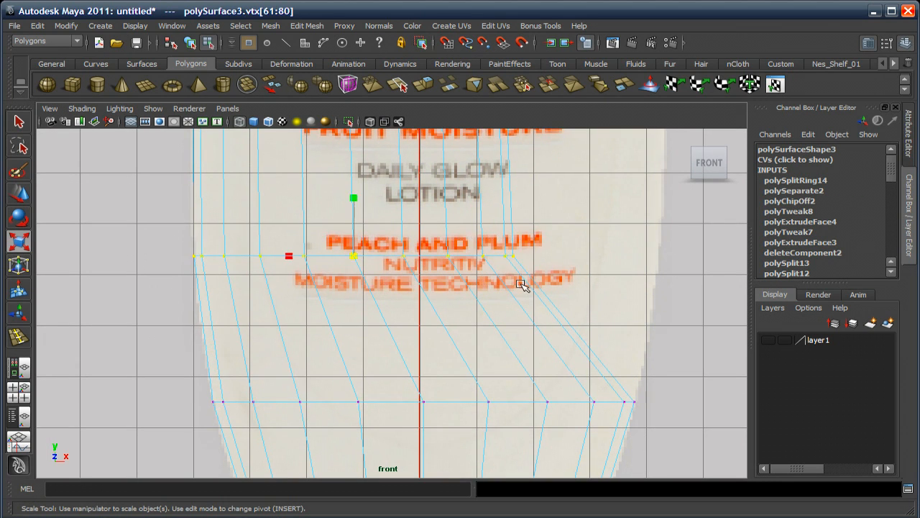
pyautogui.press('Insert')
pyautogui.press('v')
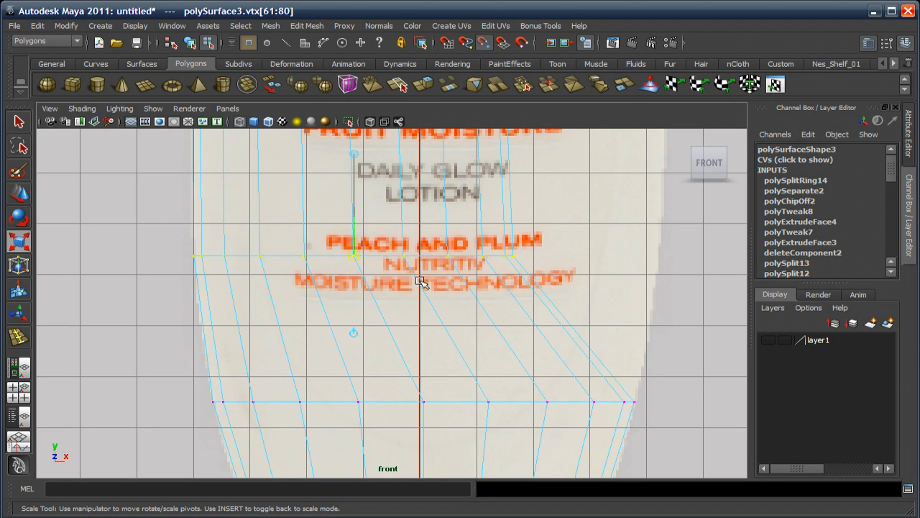
pyautogui.moveTo(357, 256); pyautogui.dragTo(185, 253)
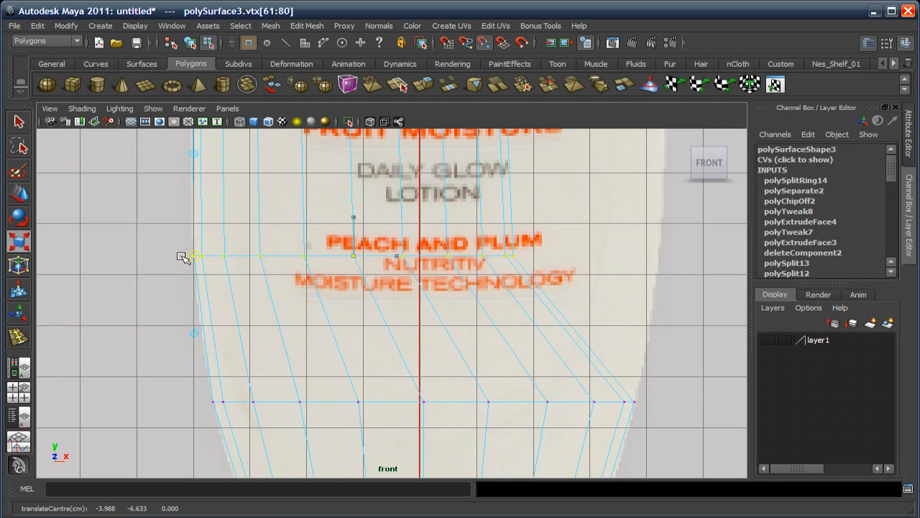
pyautogui.press('Insert')
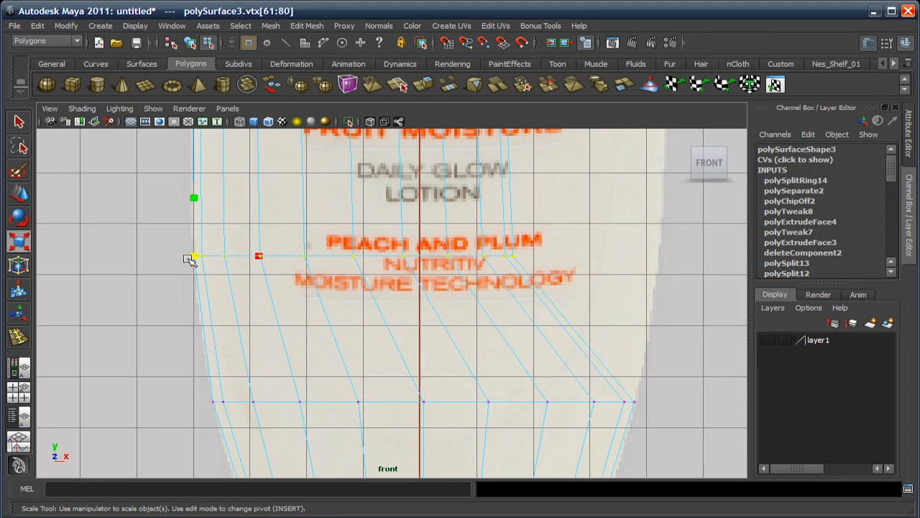
pyautogui.moveTo(195, 261); pyautogui.dragTo(339, 291)
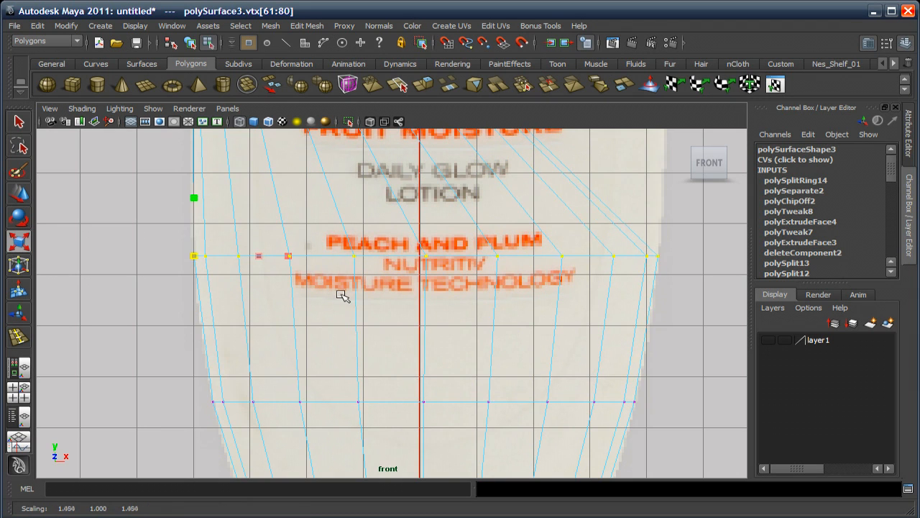
# Snap the pivot of the row above FRUIT MOISTURE to its left end vertex and widen the row in X and Z to the right outline
pyautogui.keyDown('alt'); pyautogui.moveTo(338, 291); pyautogui.dragTo(312, 338, button='middle'); pyautogui.keyUp('alt')
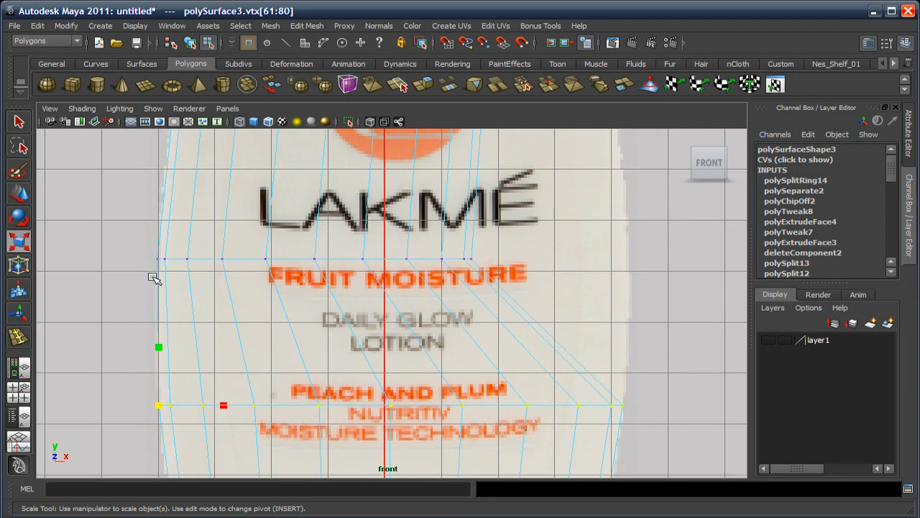
pyautogui.moveTo(142, 238); pyautogui.dragTo(531, 321)
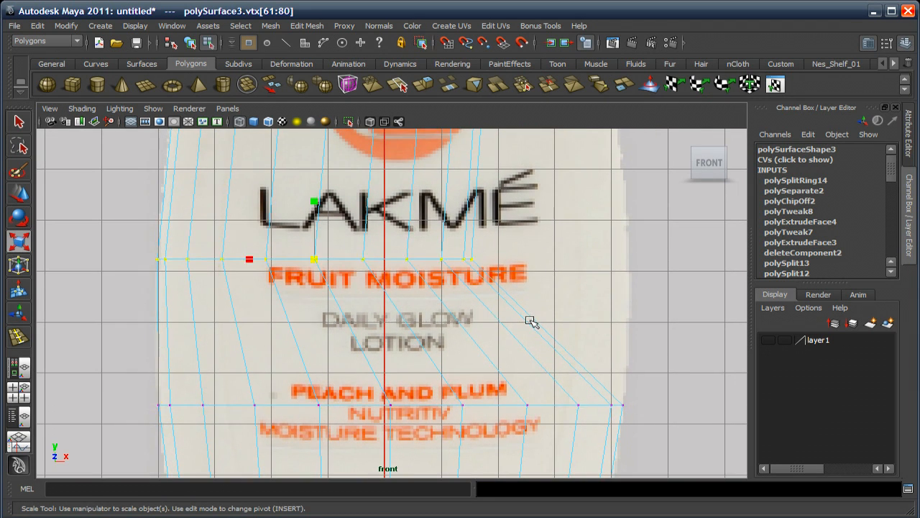
pyautogui.press('Insert')
pyautogui.press('v')
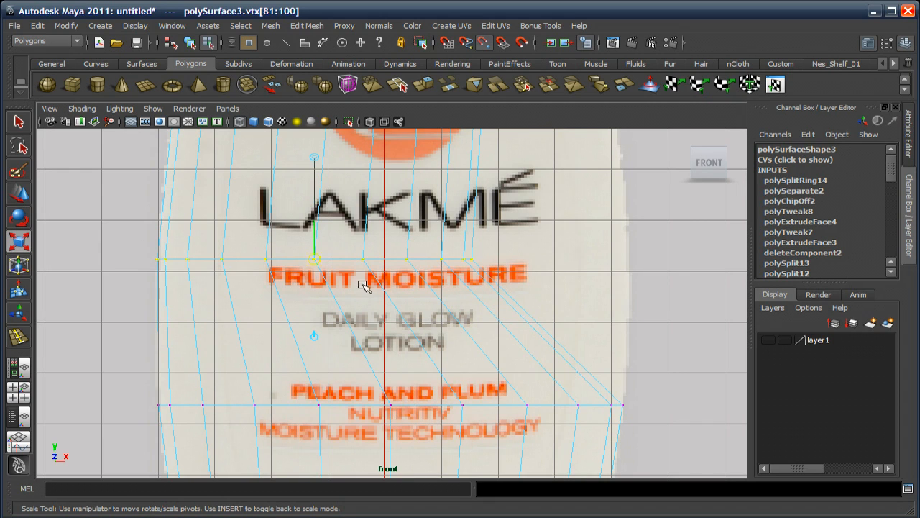
pyautogui.moveTo(317, 260); pyautogui.dragTo(158, 262)
pyautogui.press('Insert')
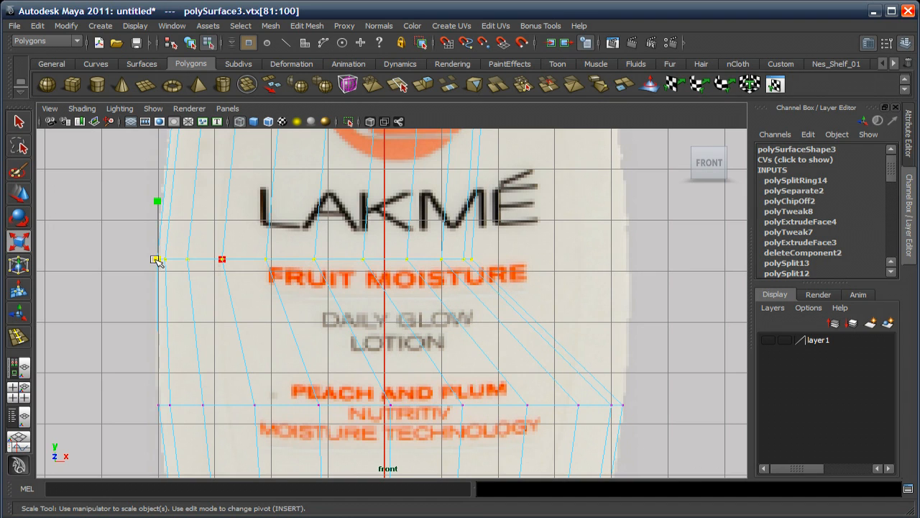
pyautogui.moveTo(155, 260); pyautogui.dragTo(312, 286)
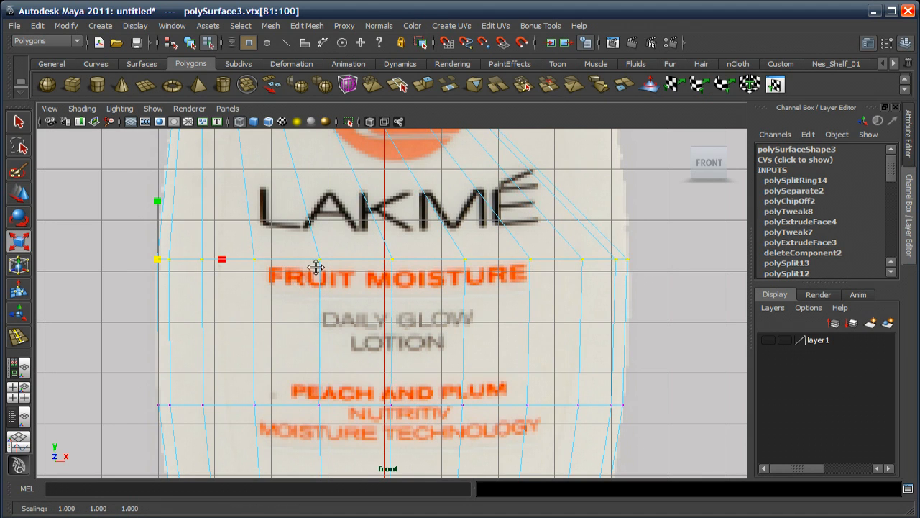
# Snap the pivot of the vertex row crossing the orange logo to its left end vertex and scale it about 1.43 in X and Z
pyautogui.keyDown('alt'); pyautogui.moveTo(307, 260); pyautogui.dragTo(277, 377, button='middle'); pyautogui.keyUp('alt')
pyautogui.moveTo(129, 207); pyautogui.dragTo(468, 287)
pyautogui.press('Insert')
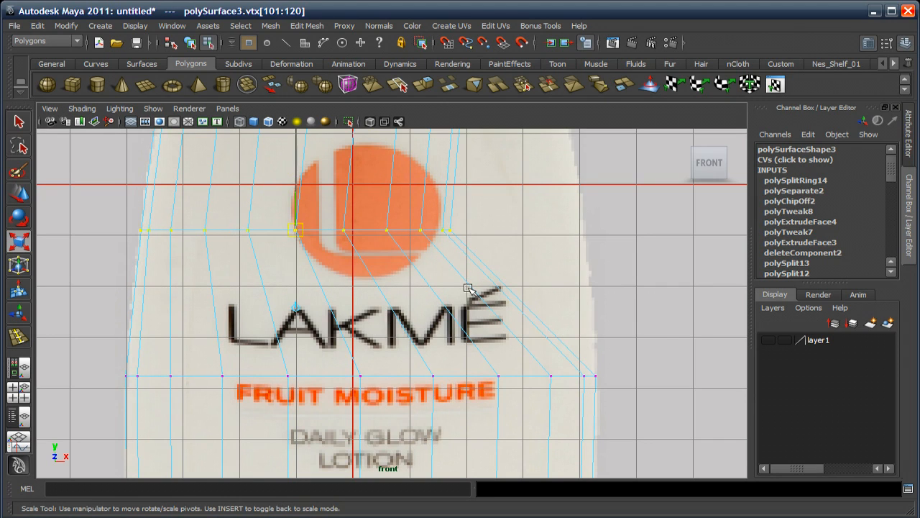
pyautogui.press('v')
pyautogui.moveTo(299, 231); pyautogui.dragTo(124, 235)
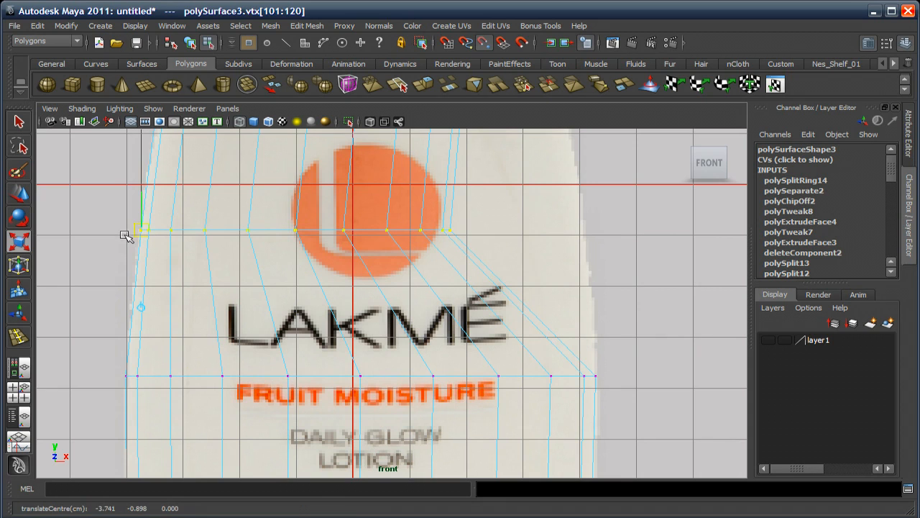
pyautogui.press('Insert')
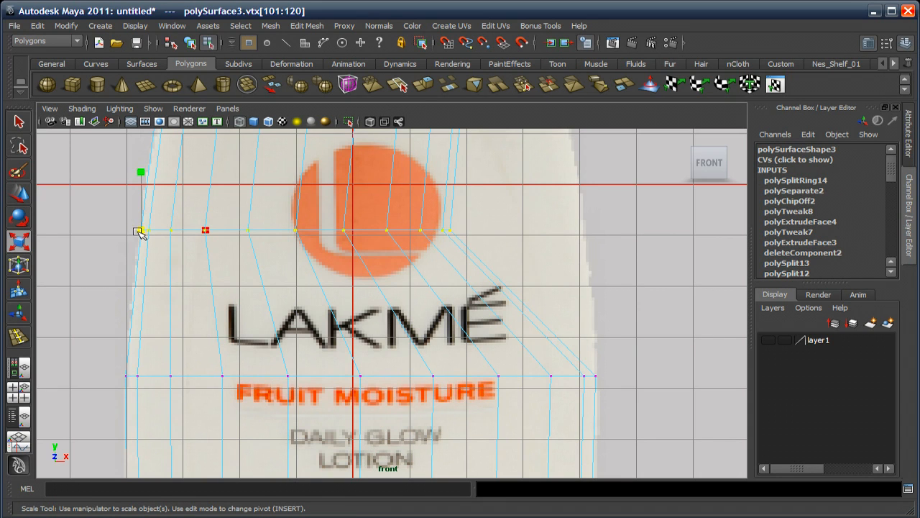
pyautogui.moveTo(140, 232); pyautogui.dragTo(279, 267)
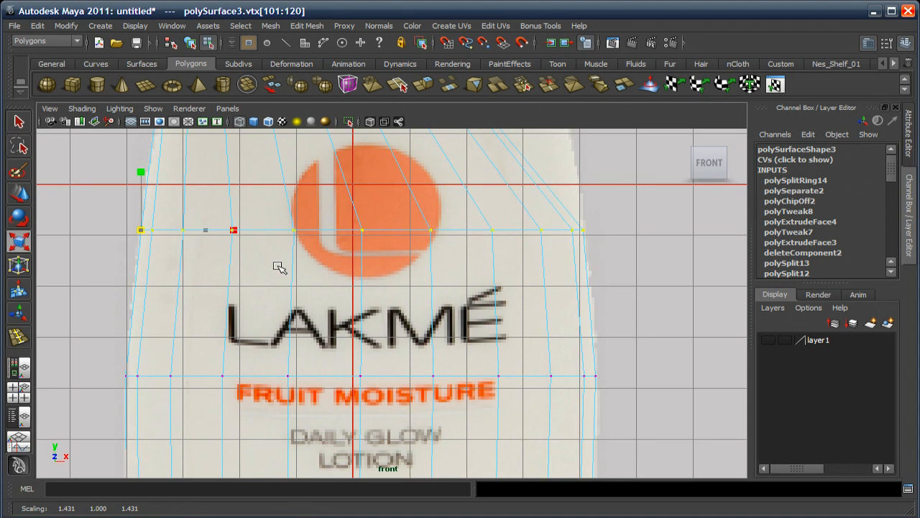
# Snap the pivot of the row above the orange logo to its left end vertex and scale it about 1.32 in X and Z
pyautogui.keyDown('alt'); pyautogui.moveTo(281, 230); pyautogui.dragTo(289, 354, button='middle'); pyautogui.keyUp('alt')
pyautogui.moveTo(127, 265); pyautogui.dragTo(470, 334)
pyautogui.press('Insert')
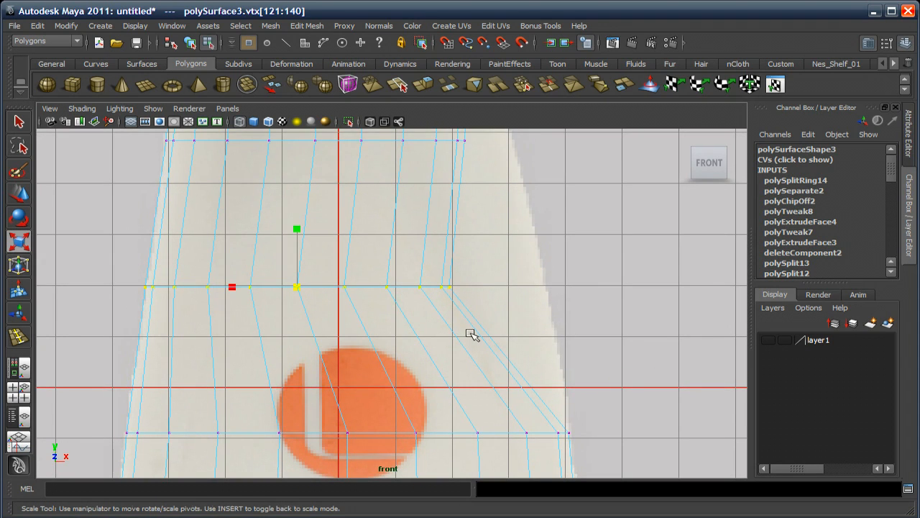
pyautogui.press('v')
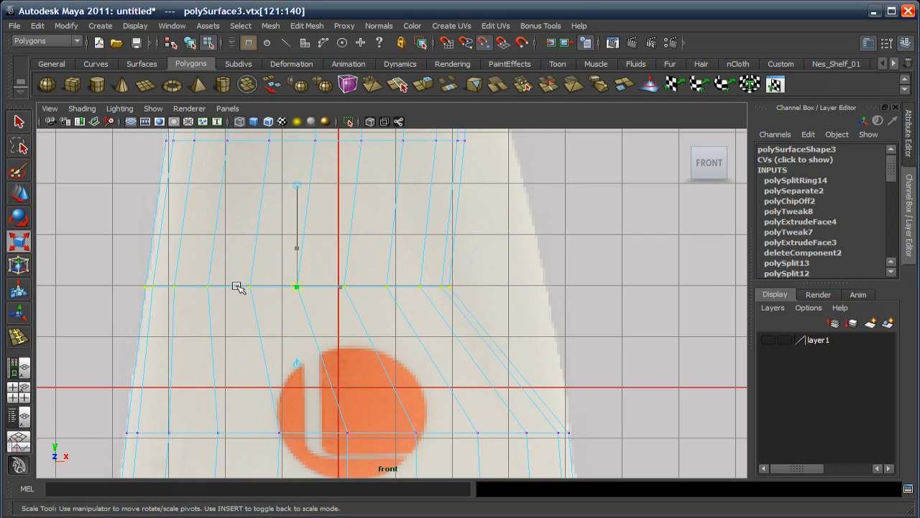
pyautogui.moveTo(138, 281); pyautogui.dragTo(247, 306, button='middle')
pyautogui.press('Insert')
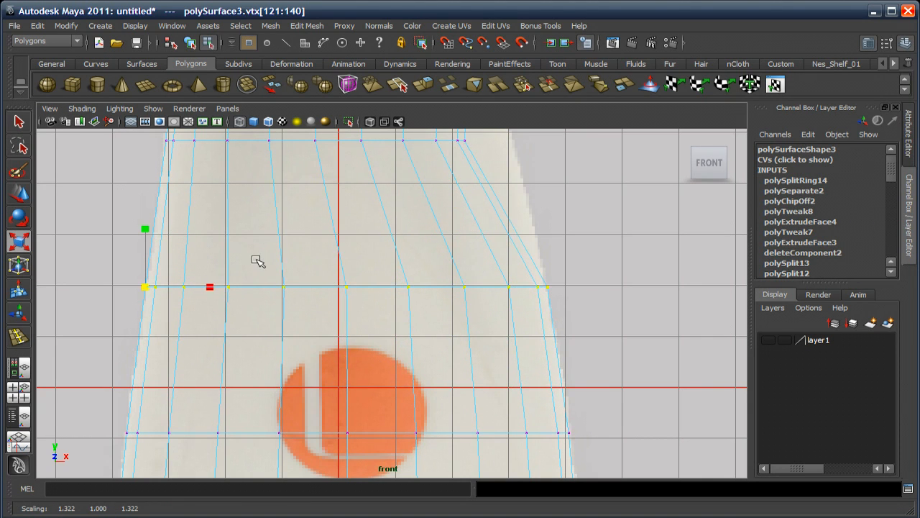
# Snap the pivot of the row just below the orange cap to its left end vertex and widen it in X and Z to the right outline
pyautogui.keyDown('alt'); pyautogui.moveTo(257, 261); pyautogui.dragTo(208, 367, button='middle'); pyautogui.keyUp('alt')
pyautogui.moveTo(141, 263); pyautogui.dragTo(467, 333)
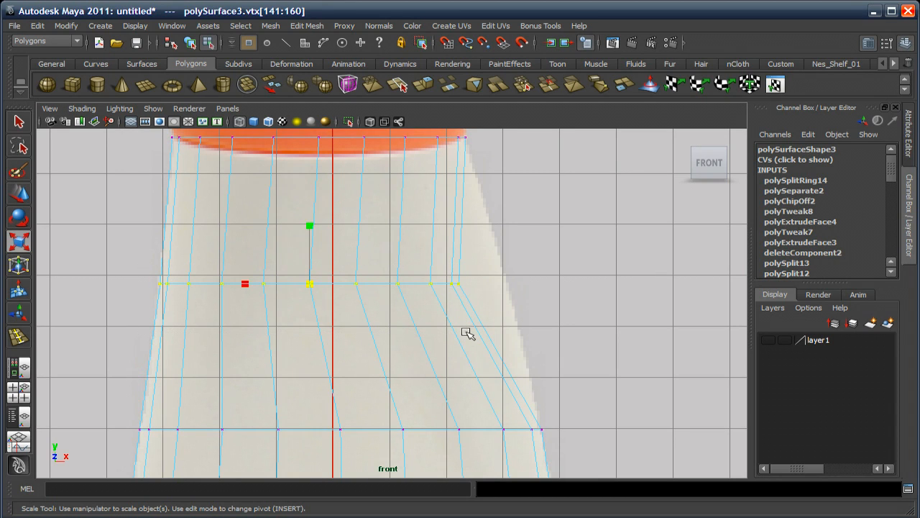
pyautogui.press('Insert')
pyautogui.press('v')
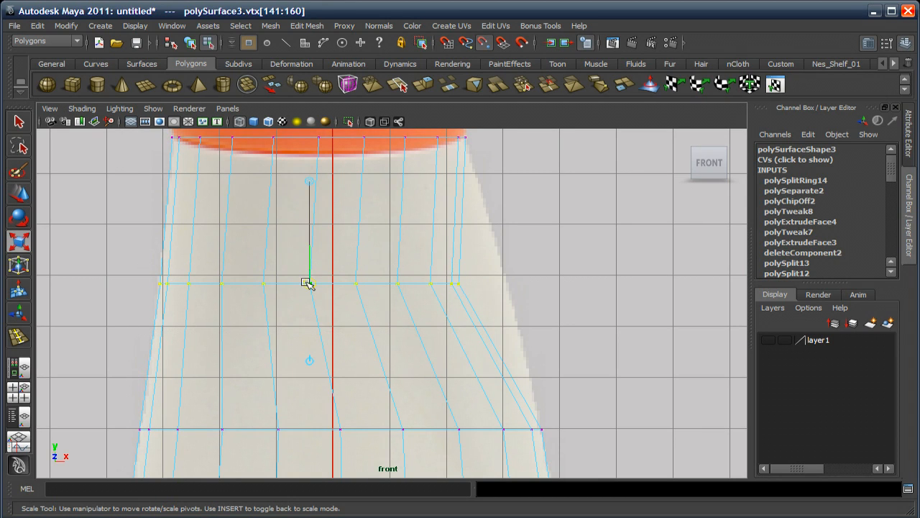
pyautogui.moveTo(308, 283); pyautogui.dragTo(154, 287)
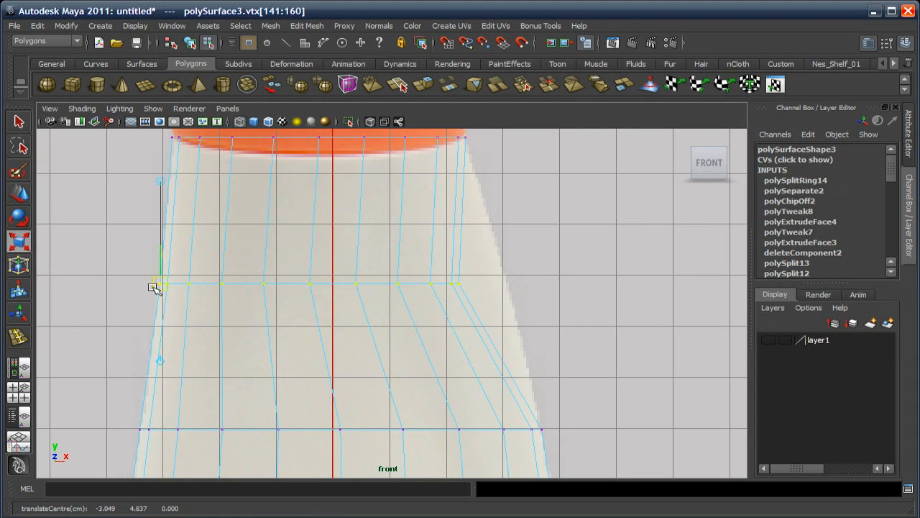
pyautogui.press('Insert')
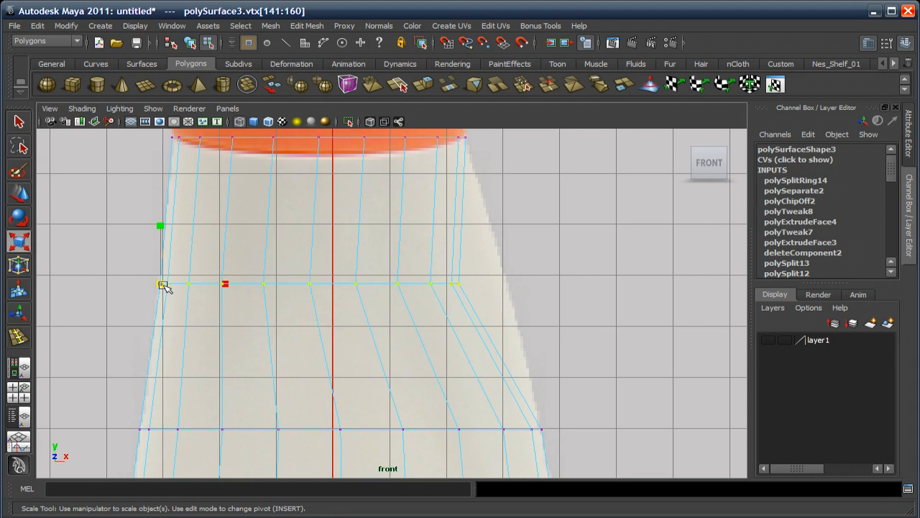
pyautogui.moveTo(164, 285); pyautogui.dragTo(211, 283)
pyautogui.keyDown('alt'); pyautogui.moveTo(265, 237); pyautogui.dragTo(279, 271, button='middle'); pyautogui.keyUp('alt')
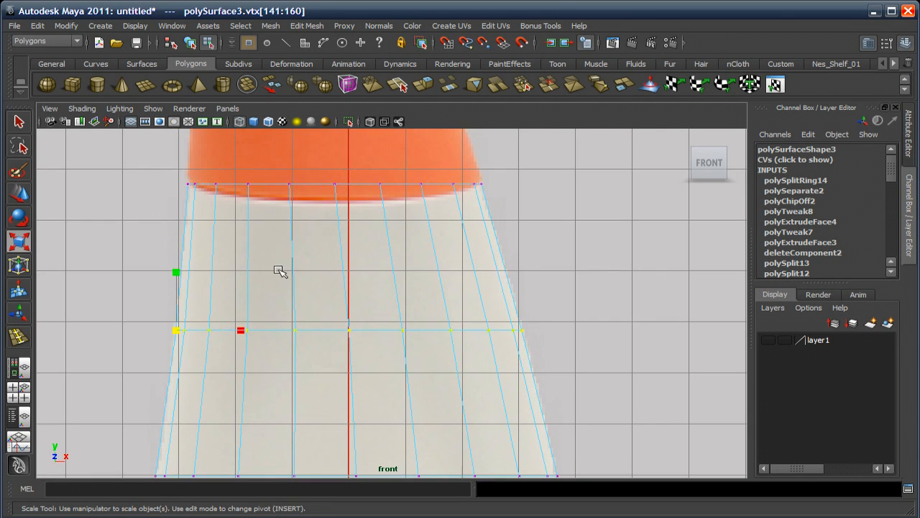
# Extrude the edge loop around the bottle's top opening in the perspective view and scale it inward to form a flat rim
pyautogui.press('space')
pyautogui.press('space')
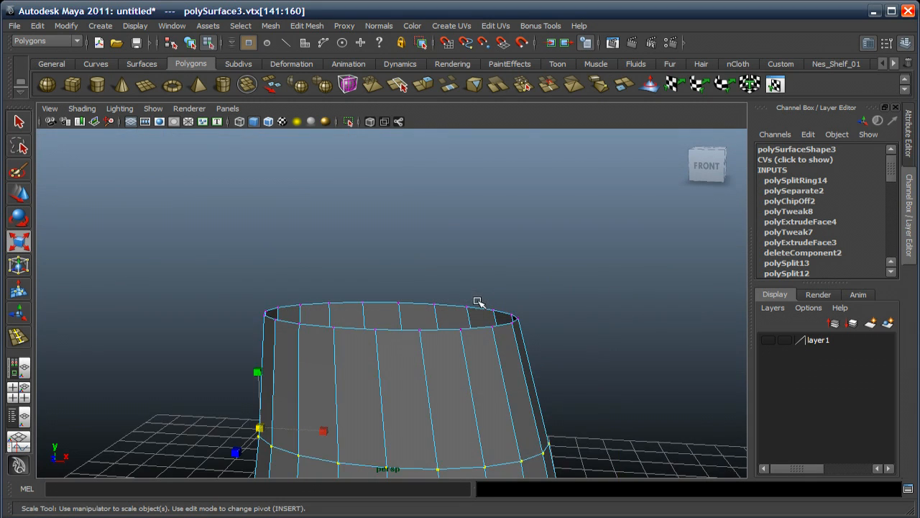
pyautogui.keyDown('alt'); pyautogui.moveTo(453, 333); pyautogui.dragTo(437, 322, button='right'); pyautogui.keyUp('alt')
pyautogui.click(439, 330)
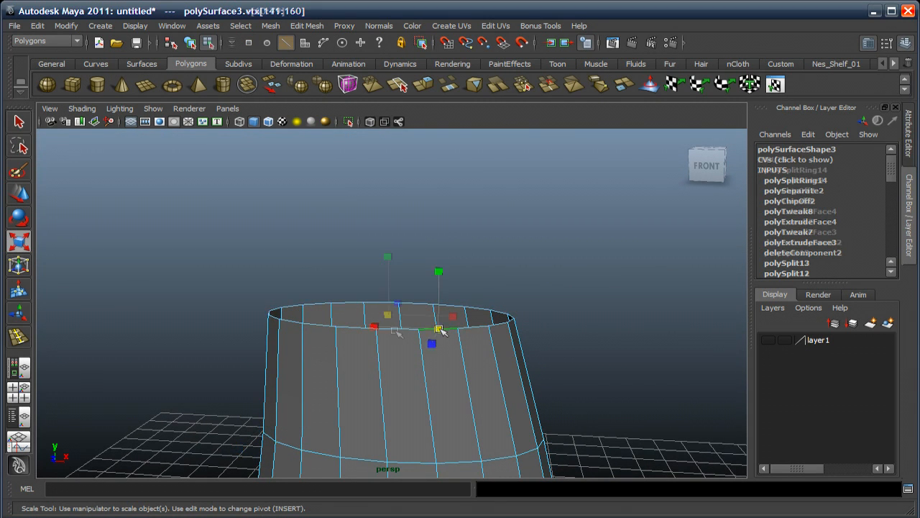
pyautogui.doubleClick(438, 329)
pyautogui.keyDown('alt'); pyautogui.moveTo(394, 329); pyautogui.dragTo(392, 333); pyautogui.keyUp('alt')
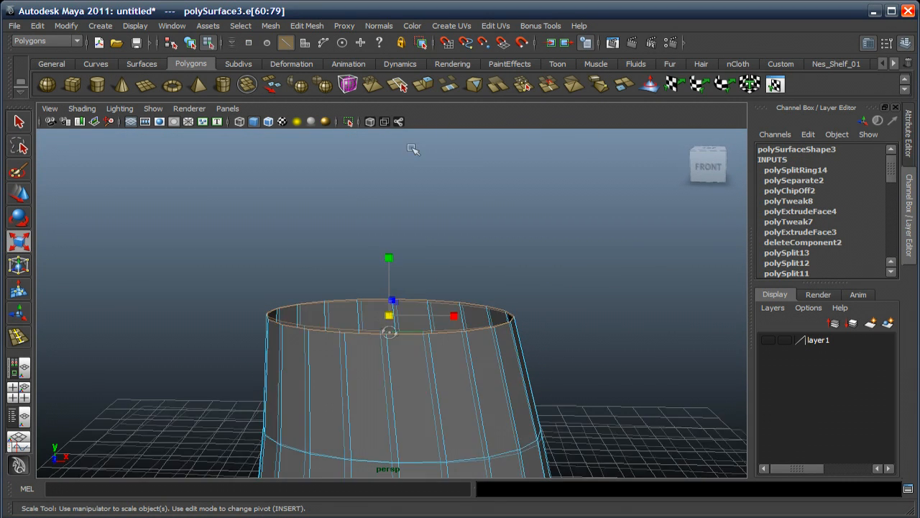
pyautogui.click(423, 84)
pyautogui.keyDown('alt'); pyautogui.moveTo(395, 287); pyautogui.dragTo(396, 290); pyautogui.keyUp('alt')
pyautogui.click(19, 243)
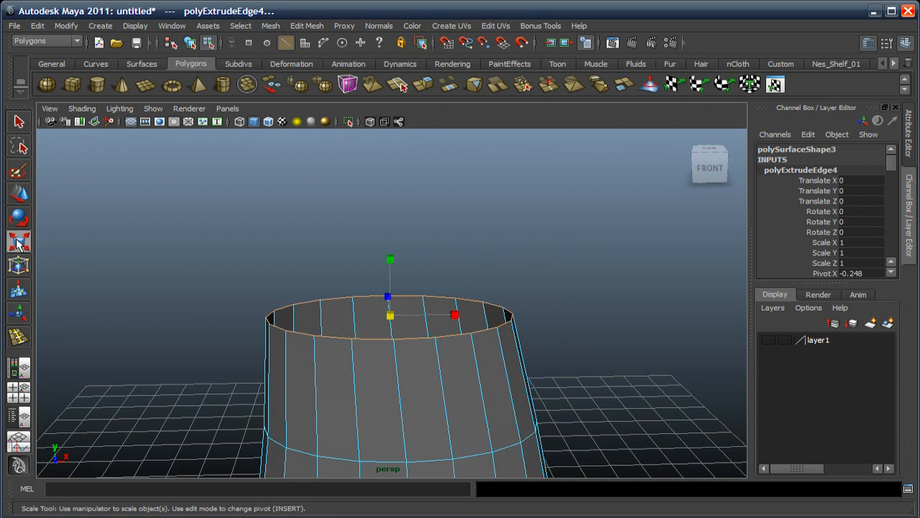
pyautogui.keyDown('alt'); pyautogui.moveTo(344, 348); pyautogui.dragTo(367, 322); pyautogui.keyUp('alt')
pyautogui.scroll(4, 389, 343)
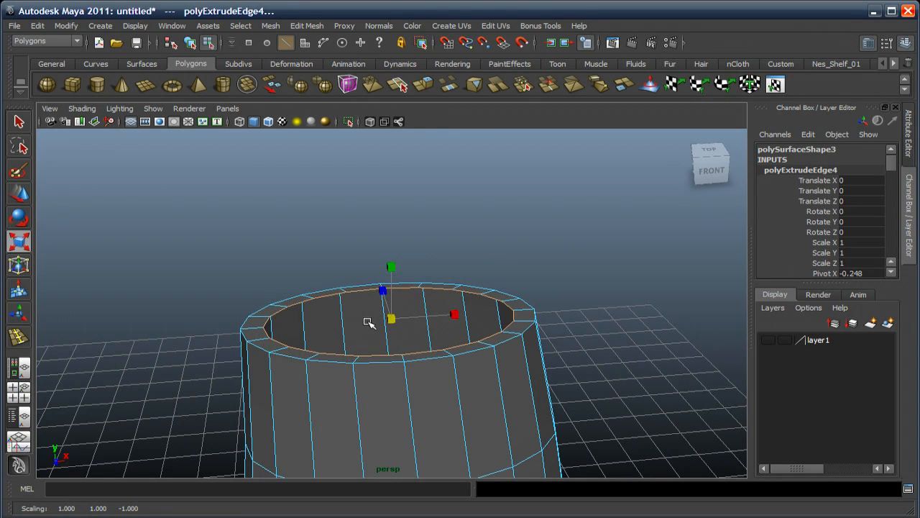
# Insert two edge loops beside the rim's outer edge, one on the flat rim and one just below it on the outer wall
pyautogui.click(306, 26)
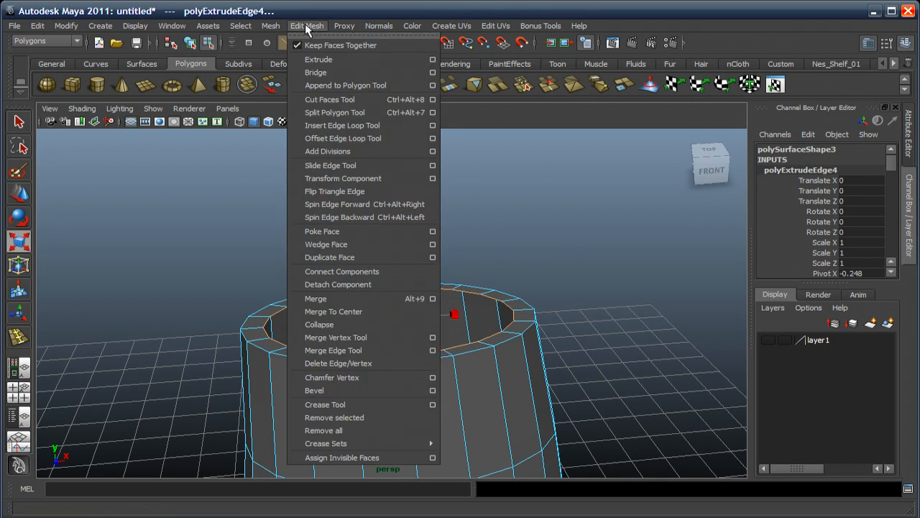
pyautogui.click(339, 126)
pyautogui.keyDown('alt'); pyautogui.moveTo(441, 232); pyautogui.dragTo(588, 400, button='right'); pyautogui.keyUp('alt')
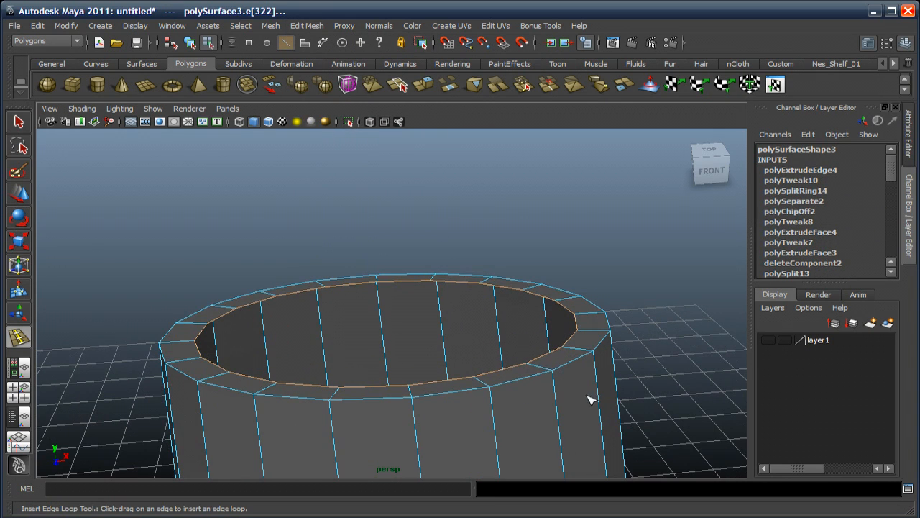
pyautogui.click(546, 371)
pyautogui.moveTo(559, 382); pyautogui.dragTo(563, 377)
pyautogui.keyDown('alt'); pyautogui.moveTo(540, 384); pyautogui.dragTo(521, 263, button='right'); pyautogui.keyUp('alt')
pyautogui.keyDown('alt'); pyautogui.moveTo(409, 375); pyautogui.dragTo(411, 337, button='middle'); pyautogui.keyUp('alt')
pyautogui.press('w')
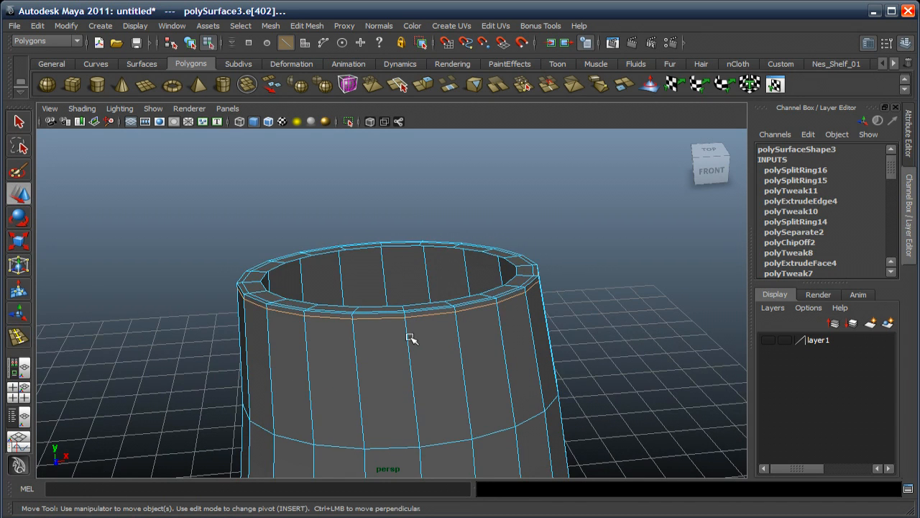
# Extrude the triangular faces of the bottle's bottom cap and scale them uniformly inward to form a smaller inner ring
pyautogui.keyDown('alt'); pyautogui.moveTo(408, 336); pyautogui.dragTo(412, 291, button='right'); pyautogui.keyUp('alt')
pyautogui.keyDown('alt'); pyautogui.moveTo(407, 370); pyautogui.dragTo(416, 312, button='middle'); pyautogui.keyUp('alt')
pyautogui.moveTo(417, 312); pyautogui.dragTo(423, 343, button='right')
pyautogui.press('space')
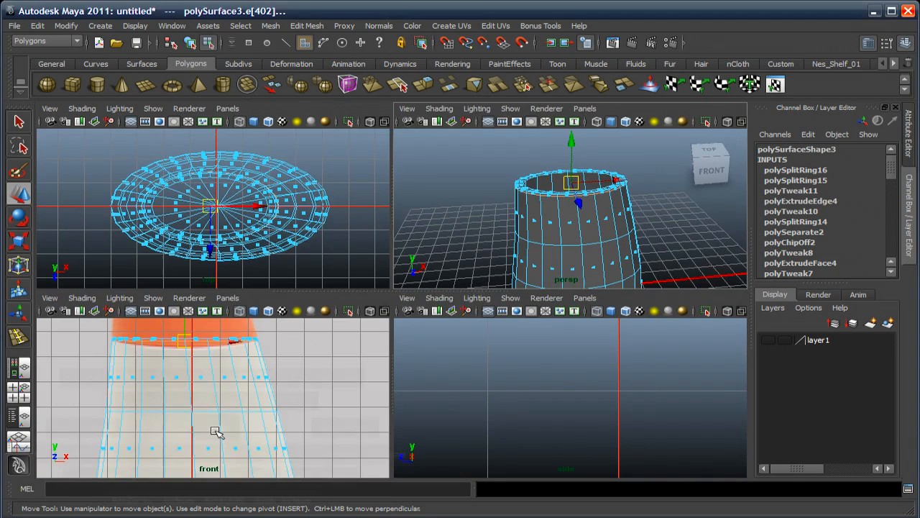
pyautogui.press('space')
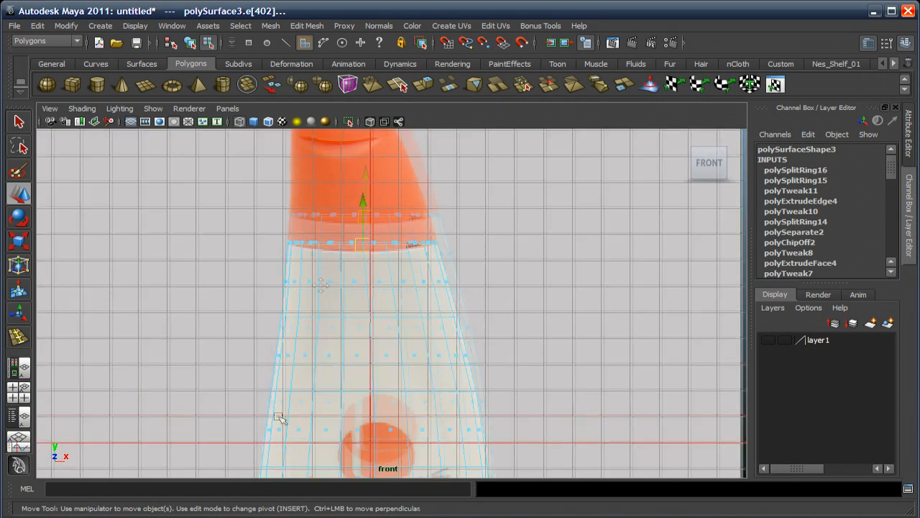
pyautogui.keyDown('alt'); pyautogui.moveTo(280, 419); pyautogui.dragTo(320, 285, button='middle'); pyautogui.keyUp('alt')
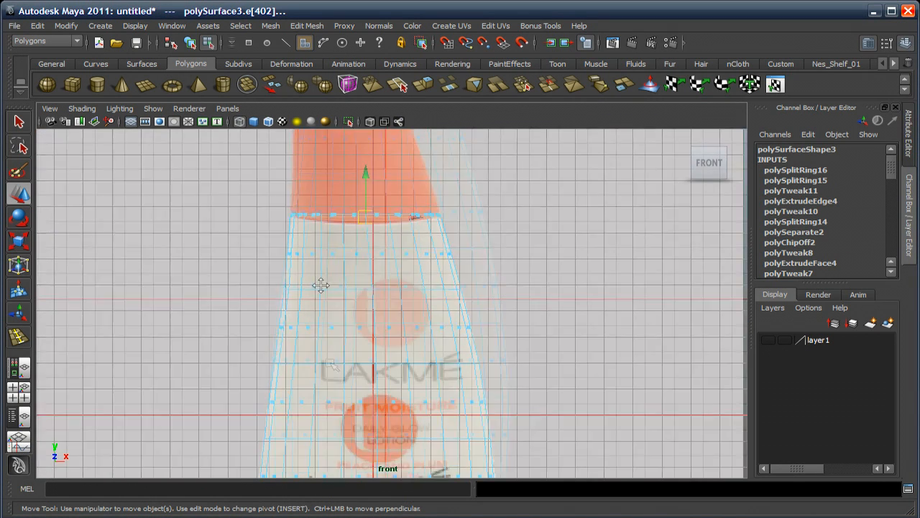
pyautogui.scroll(-2, 333, 365)
pyautogui.keyDown('alt'); pyautogui.moveTo(332, 364); pyautogui.dragTo(340, 271, button='middle'); pyautogui.keyUp('alt')
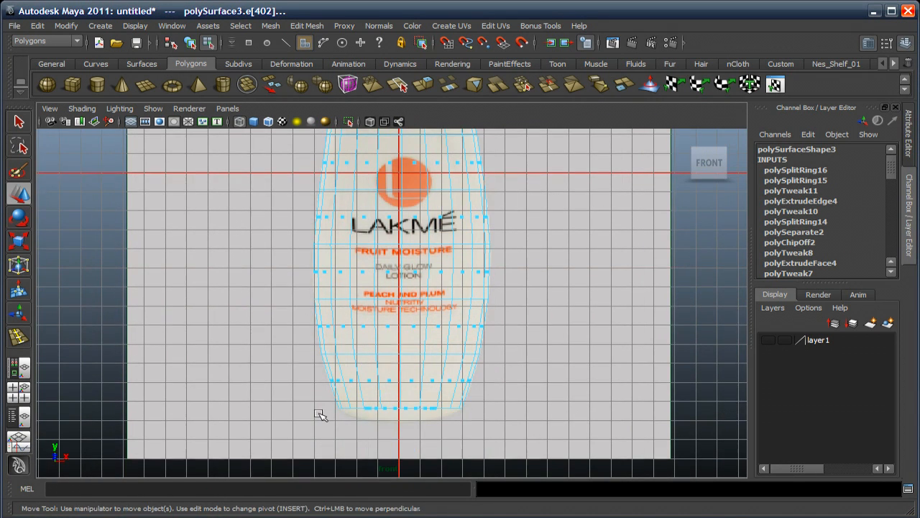
pyautogui.moveTo(322, 404); pyautogui.dragTo(468, 424)
pyautogui.press('space')
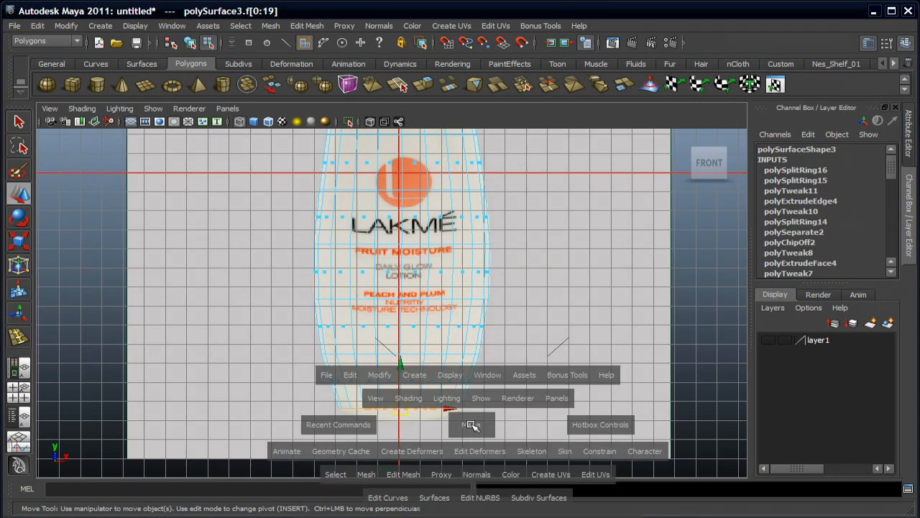
pyautogui.press('space')
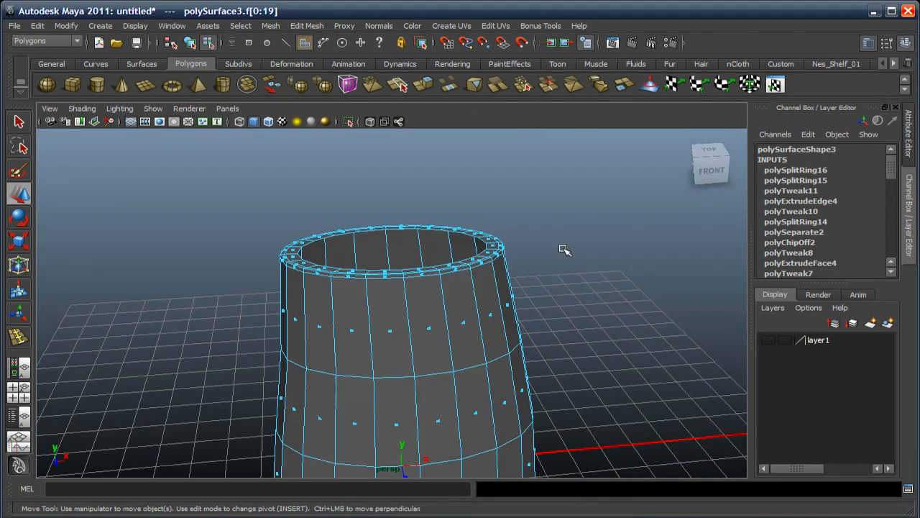
pyautogui.press('f')
pyautogui.keyDown('alt'); pyautogui.moveTo(438, 302); pyautogui.dragTo(447, 254); pyautogui.keyUp('alt')
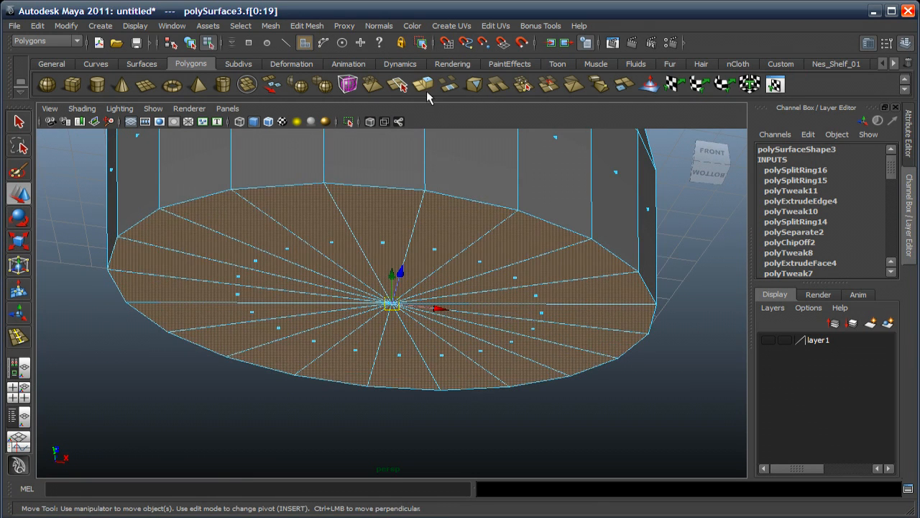
pyautogui.click(423, 86)
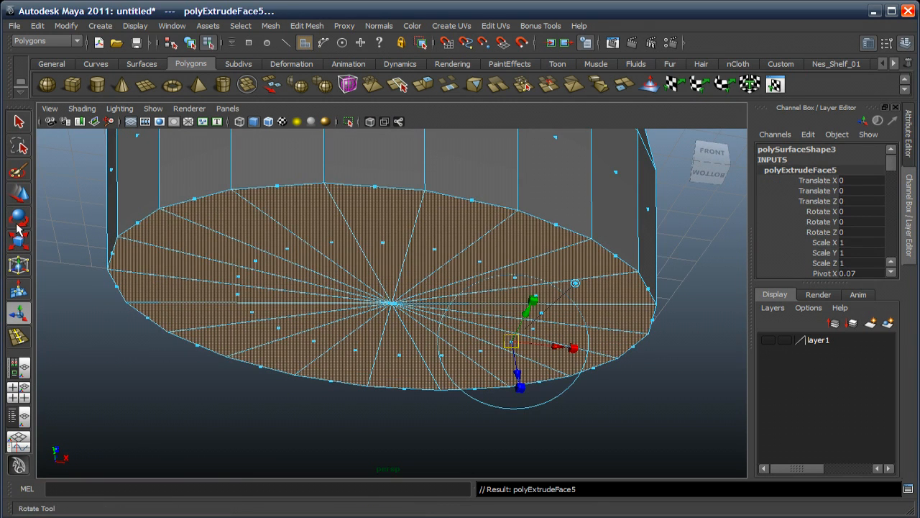
pyautogui.click(20, 242)
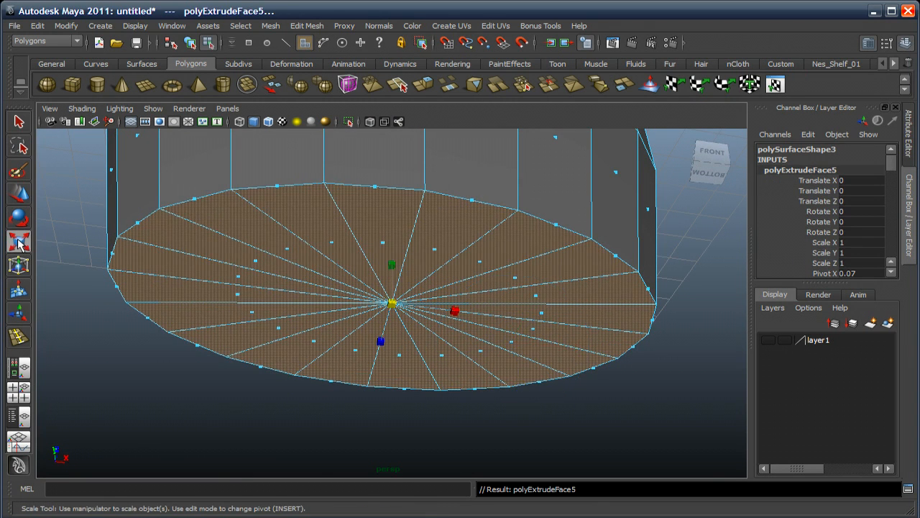
pyautogui.click(393, 304)
pyautogui.moveTo(393, 304); pyautogui.dragTo(401, 189)
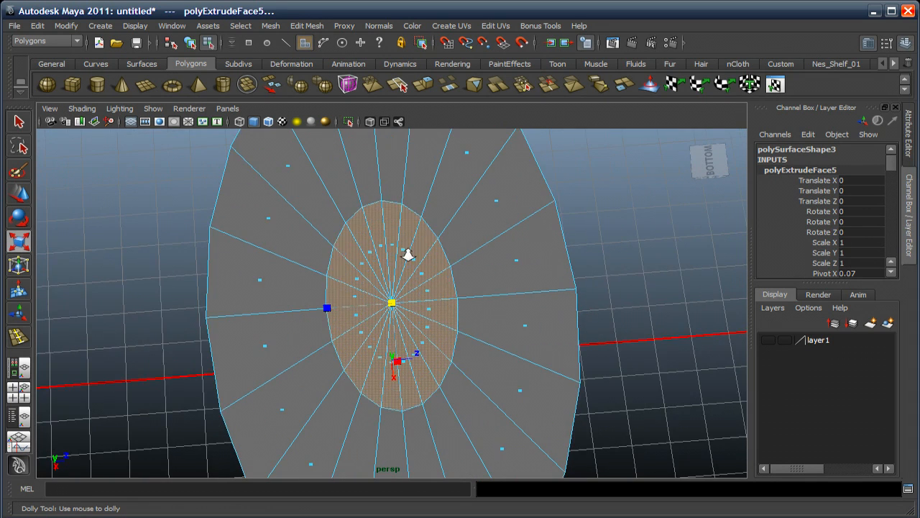
# Delete every other spoke edge inside the inner ring of the bottle's bottom cap
pyautogui.moveTo(408, 255); pyautogui.dragTo(410, 220, button='right')
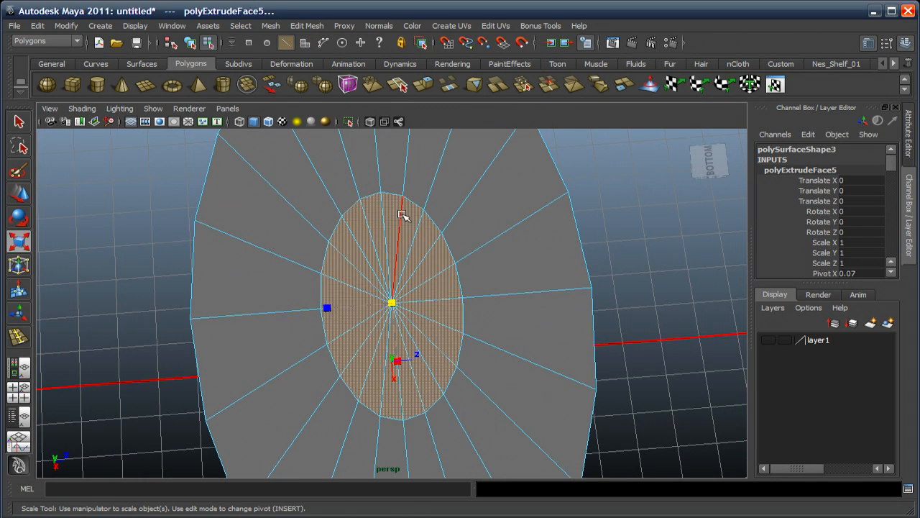
pyautogui.click(400, 214)
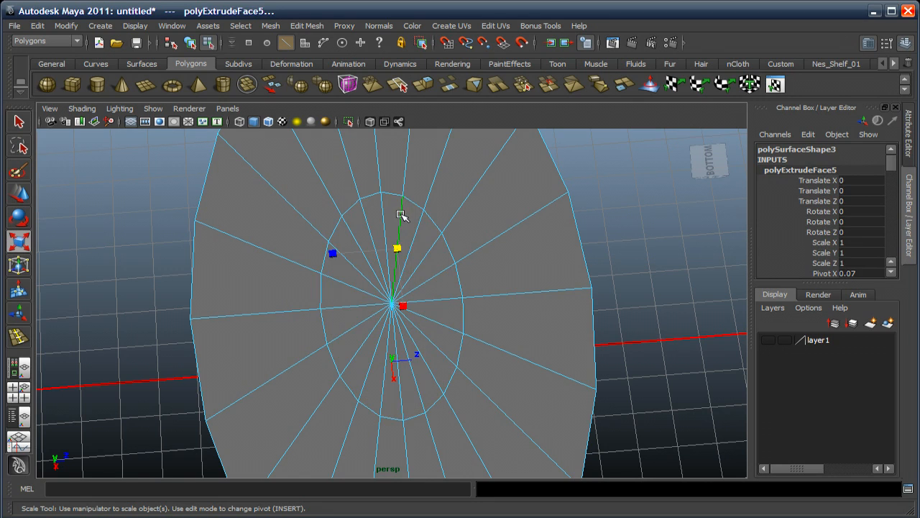
pyautogui.keyDown('shift'); pyautogui.click(429, 252); pyautogui.keyUp('shift')
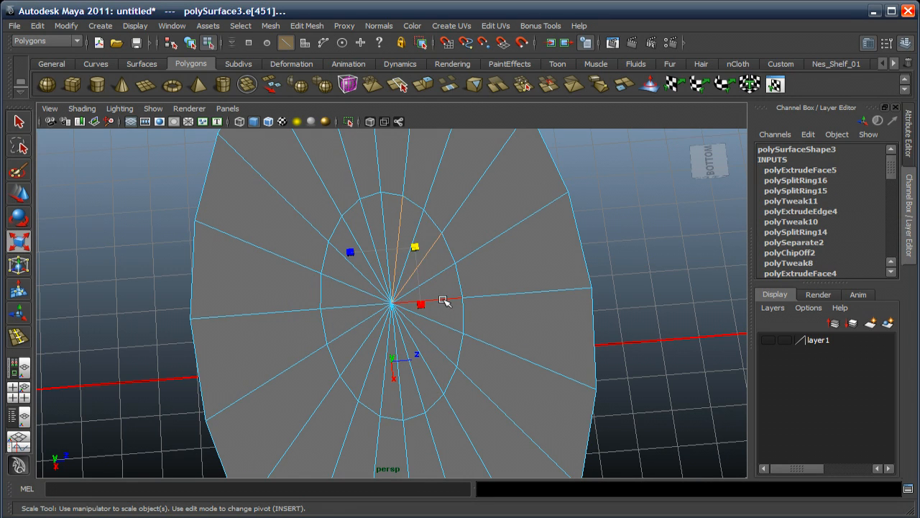
pyautogui.keyDown('shift'); pyautogui.click(443, 301); pyautogui.keyUp('shift')
pyautogui.keyDown('shift'); pyautogui.click(439, 354); pyautogui.keyUp('shift')
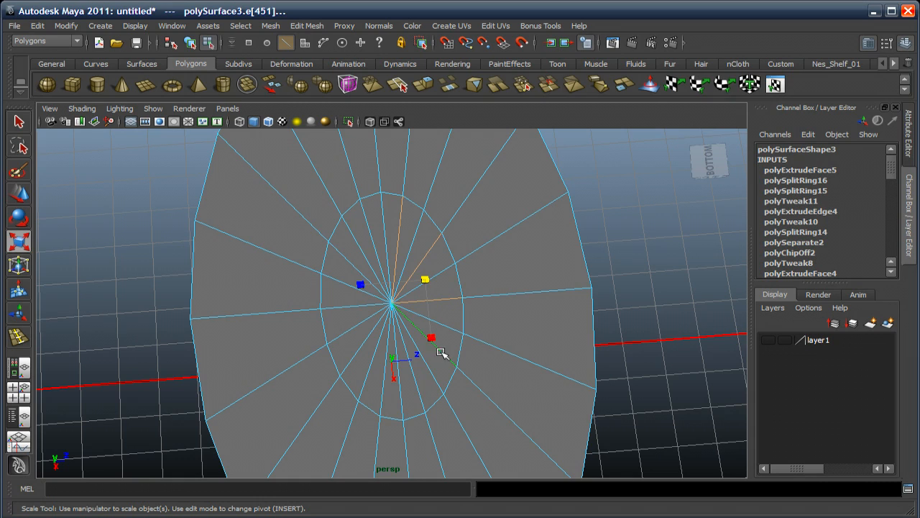
pyautogui.keyDown('shift'); pyautogui.click(415, 376); pyautogui.keyUp('shift')
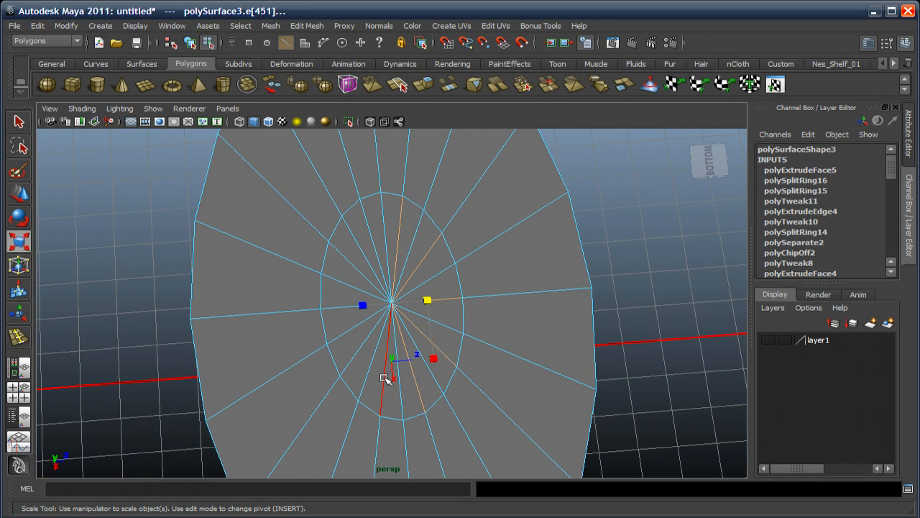
pyautogui.keyDown('shift'); pyautogui.click(386, 380); pyautogui.keyUp('shift')
pyautogui.keyDown('shift'); pyautogui.click(353, 353); pyautogui.keyUp('shift')
pyautogui.moveTo(333, 308); pyautogui.dragTo(328, 308)
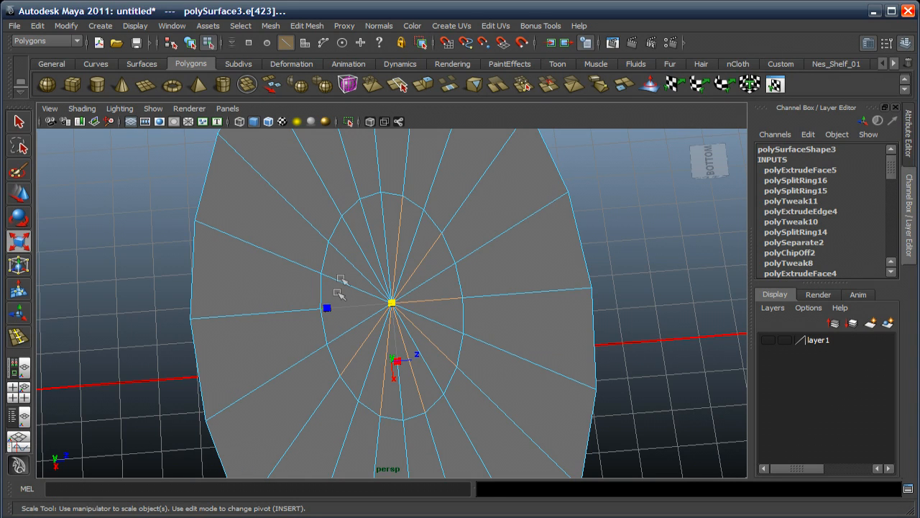
pyautogui.click(375, 243)
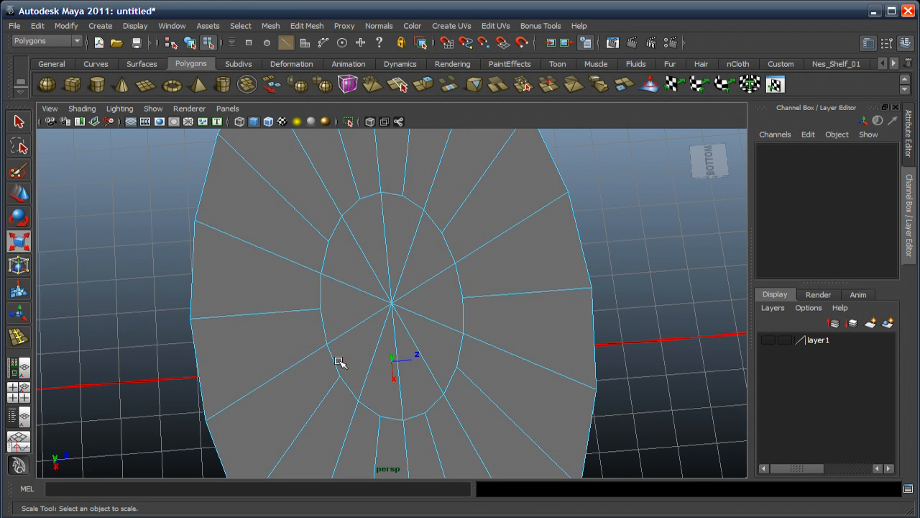
pyautogui.press('alt')
# Insert two edge loops beside the bottle's bottom edge, including one just above it on the outer wall
pyautogui.keyDown('alt'); pyautogui.moveTo(400, 277); pyautogui.dragTo(402, 338); pyautogui.keyUp('alt')
pyautogui.click(301, 27)
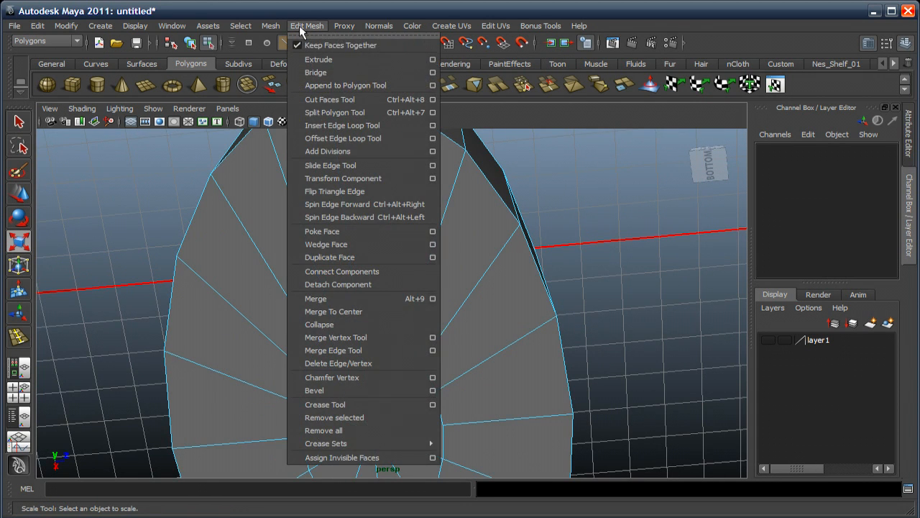
pyautogui.click(332, 126)
pyautogui.moveTo(414, 202)
pyautogui.keyDown('alt'); pyautogui.mouseDown(button='middle')
pyautogui.moveTo(419, 238)
pyautogui.moveTo(408, 217)
pyautogui.mouseUp(button='middle'); pyautogui.keyUp('alt')
pyautogui.moveTo(400, 200)
pyautogui.mouseDown()
pyautogui.moveTo(407, 171)
pyautogui.moveTo(402, 244)
pyautogui.moveTo(388, 210)
pyautogui.mouseUp()
pyautogui.keyDown('alt'); pyautogui.moveTo(415, 277); pyautogui.dragTo(433, 287); pyautogui.keyUp('alt')
pyautogui.press('w')
# Return the bottle body to object selection and display it with smooth mesh preview
pyautogui.moveTo(420, 250); pyautogui.dragTo(456, 227, button='right')
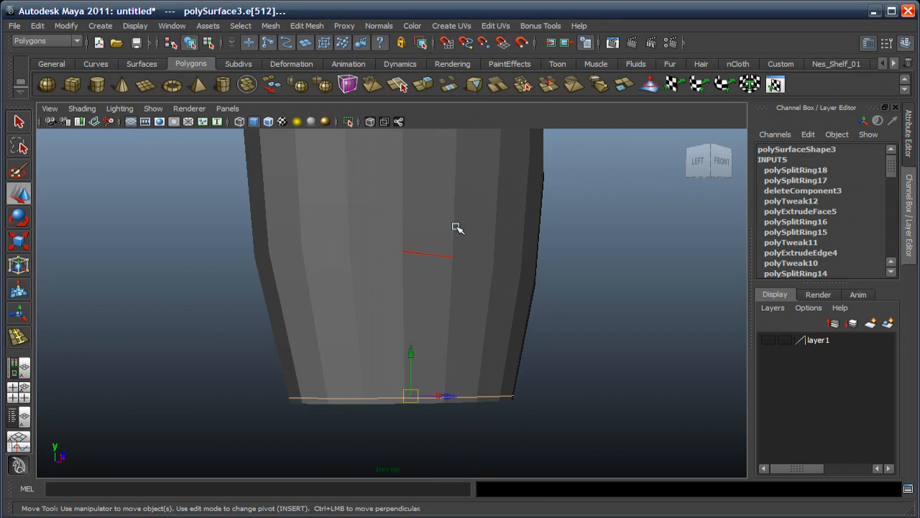
pyautogui.click(470, 220)
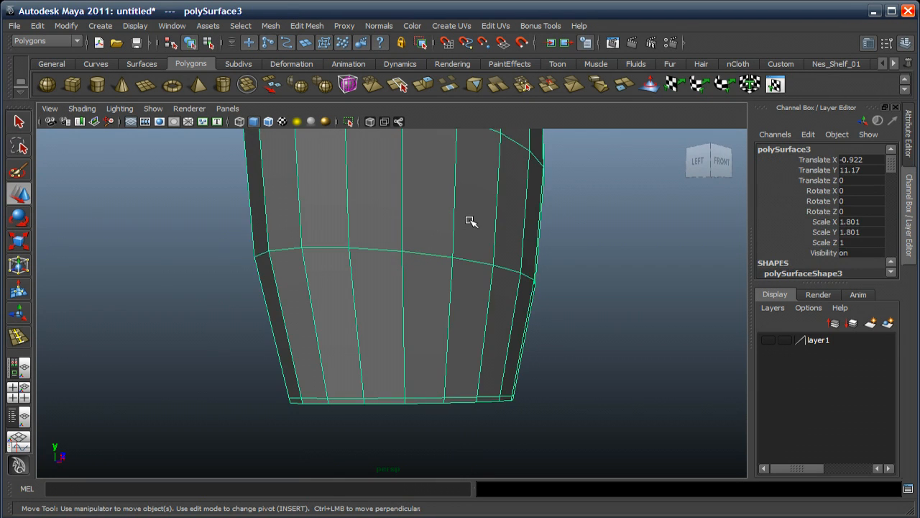
pyautogui.press('3')
pyautogui.click(611, 326)
pyautogui.scroll(-4, 501, 383)
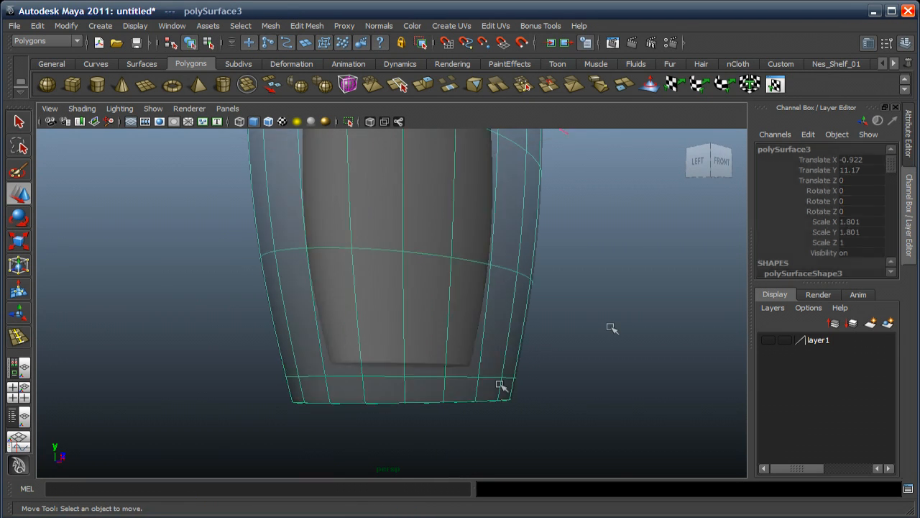
pyautogui.keyDown('alt'); pyautogui.moveTo(456, 306); pyautogui.dragTo(455, 412, button='middle'); pyautogui.keyUp('alt')
pyautogui.keyDown('alt'); pyautogui.moveTo(437, 311); pyautogui.dragTo(413, 316); pyautogui.keyUp('alt')
pyautogui.scroll(-3, 412, 316)
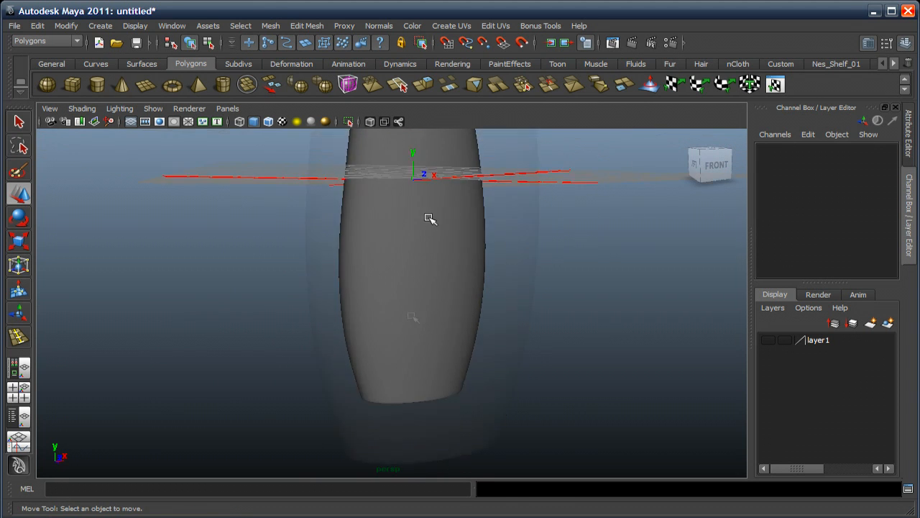
pyautogui.keyDown('alt'); pyautogui.moveTo(430, 218); pyautogui.dragTo(425, 337, button='middle'); pyautogui.keyUp('alt')
pyautogui.keyDown('alt'); pyautogui.moveTo(439, 265); pyautogui.dragTo(438, 289, button='middle'); pyautogui.keyUp('alt')
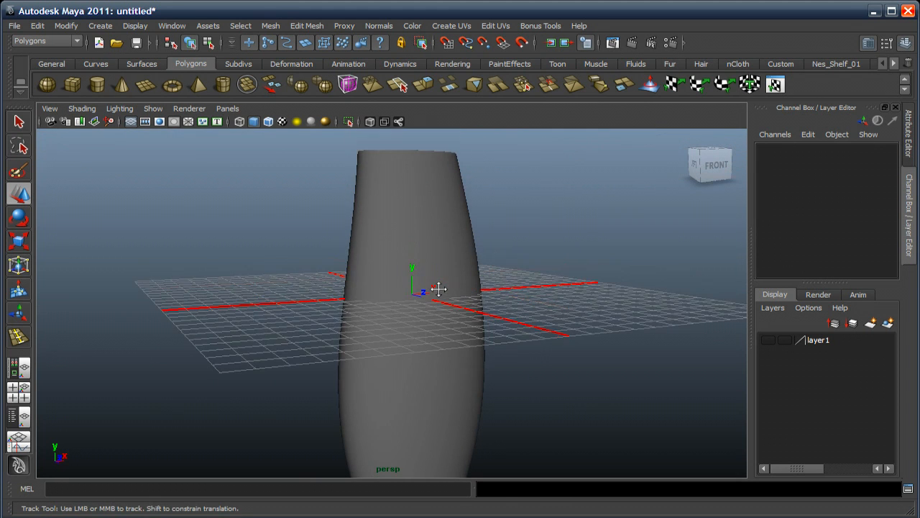
# Make layer1 visible to show the cap parts and inspect how they sit on the smoothed bottle
pyautogui.click(768, 341)
pyautogui.keyDown('alt'); pyautogui.moveTo(403, 264); pyautogui.dragTo(415, 359, button='middle'); pyautogui.keyUp('alt')
pyautogui.scroll(2, 421, 285)
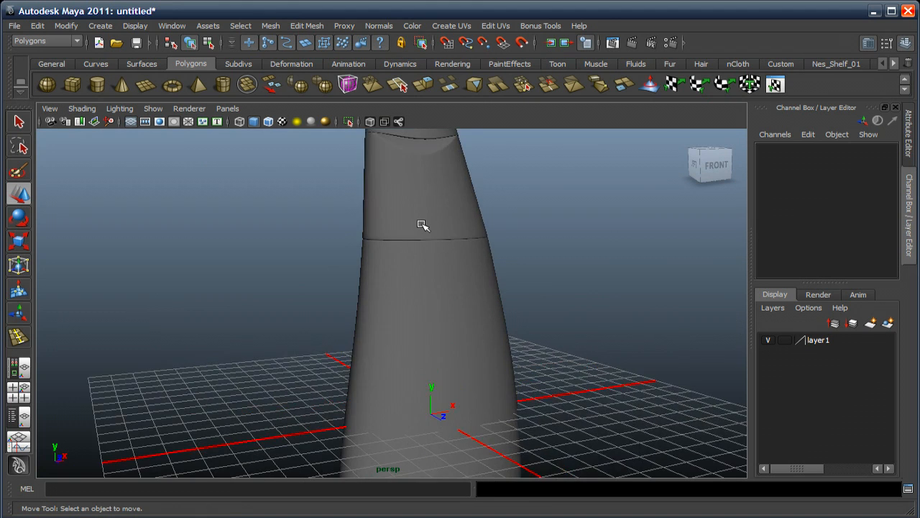
pyautogui.keyDown('alt'); pyautogui.moveTo(421, 223); pyautogui.dragTo(415, 310, button='middle'); pyautogui.keyUp('alt')
pyautogui.keyDown('alt'); pyautogui.moveTo(433, 313); pyautogui.dragTo(469, 345); pyautogui.keyUp('alt')
pyautogui.keyDown('alt'); pyautogui.moveTo(436, 317); pyautogui.dragTo(439, 308, button='middle'); pyautogui.keyUp('alt')
pyautogui.keyDown('alt'); pyautogui.moveTo(372, 308); pyautogui.dragTo(382, 340, button='middle'); pyautogui.keyUp('alt')
pyautogui.scroll(5, 390, 292)
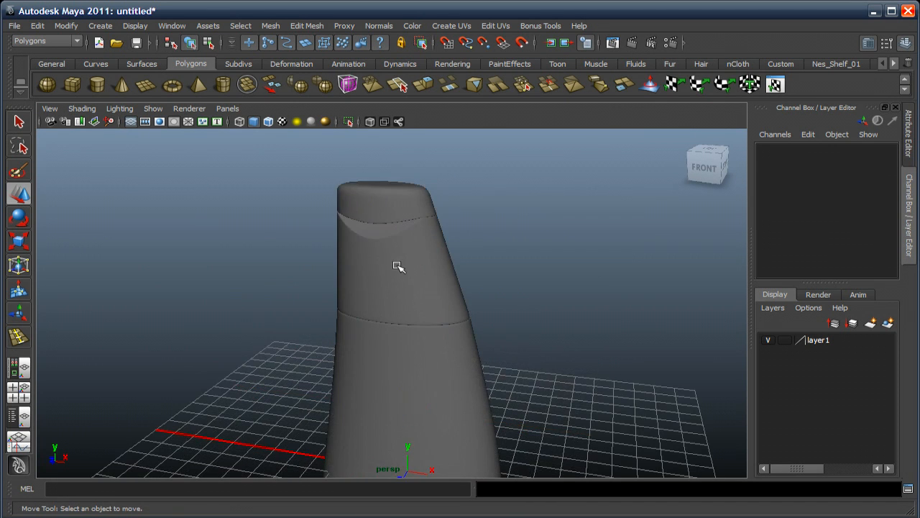
pyautogui.keyDown('alt'); pyautogui.moveTo(398, 266); pyautogui.dragTo(382, 323, button='middle'); pyautogui.keyUp('alt')
pyautogui.scroll(2, 378, 312)
pyautogui.keyDown('alt'); pyautogui.moveTo(379, 312); pyautogui.dragTo(375, 293); pyautogui.keyUp('alt')
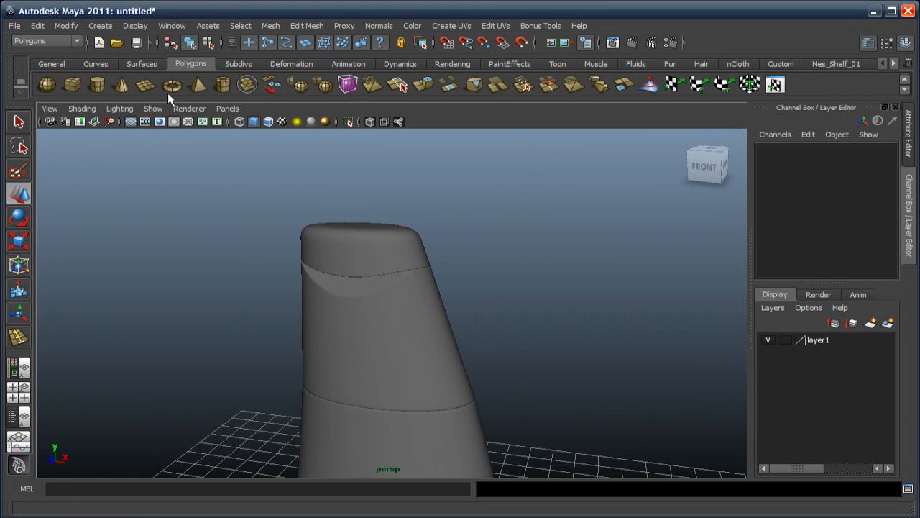
# Open the Outliner and delete the leftover transform1 and transform2 nodes
pyautogui.click(172, 25)
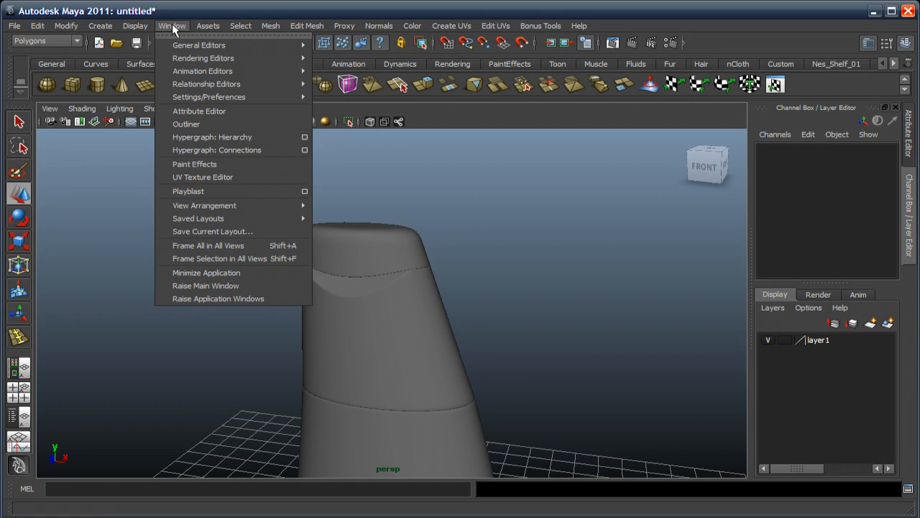
pyautogui.click(203, 125)
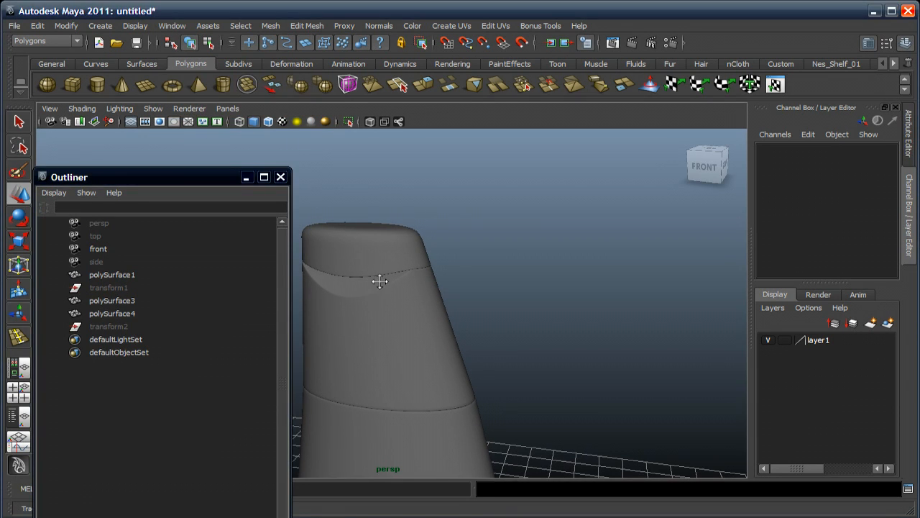
pyautogui.keyDown('alt'); pyautogui.moveTo(379, 281); pyautogui.dragTo(441, 251, button='middle'); pyautogui.keyUp('alt')
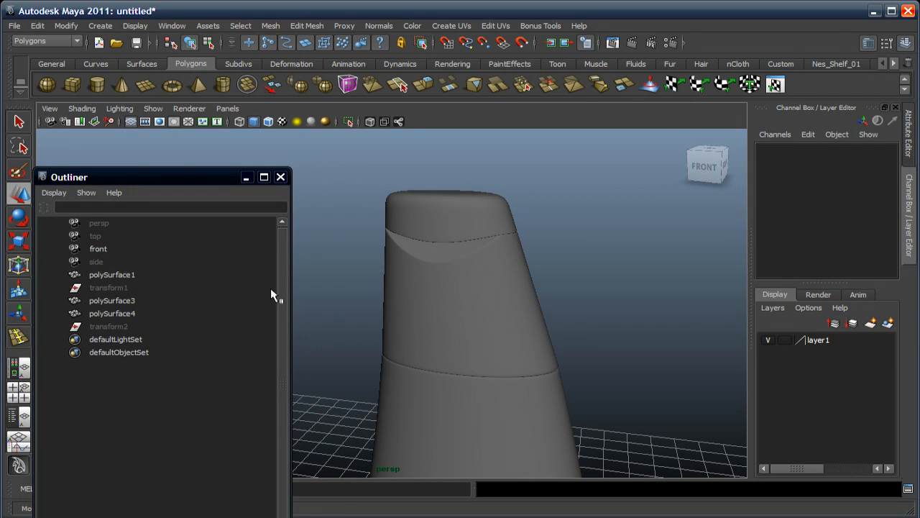
pyautogui.click(103, 287)
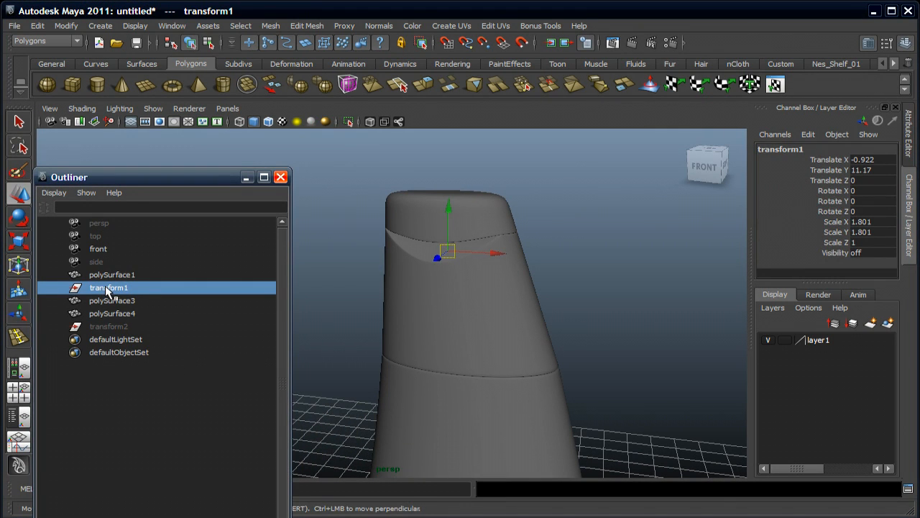
pyautogui.press('Delete')
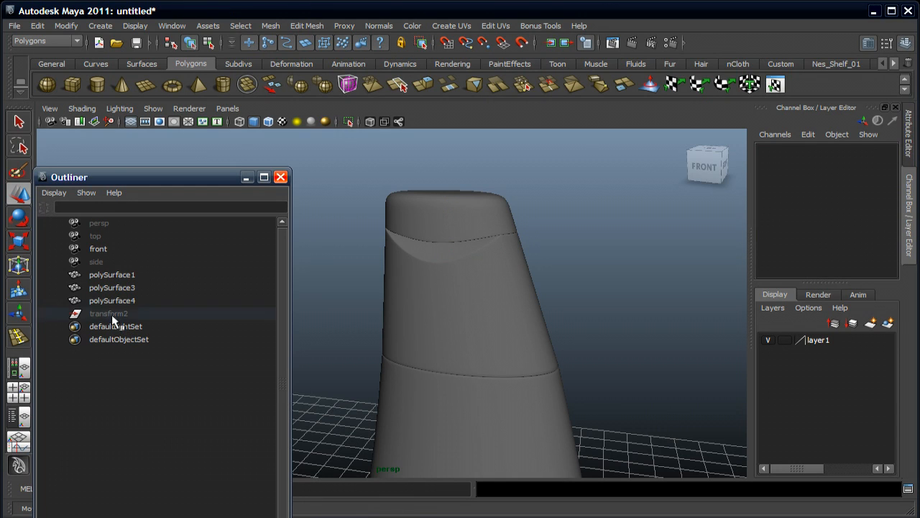
pyautogui.click(111, 314)
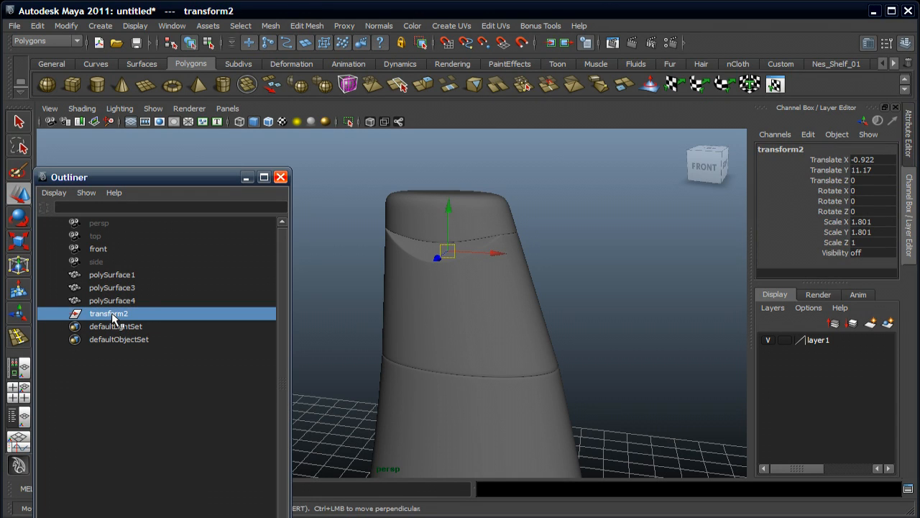
pyautogui.press('Delete')
pyautogui.keyDown('alt'); pyautogui.moveTo(371, 248); pyautogui.dragTo(404, 256, button='middle'); pyautogui.keyUp('alt')
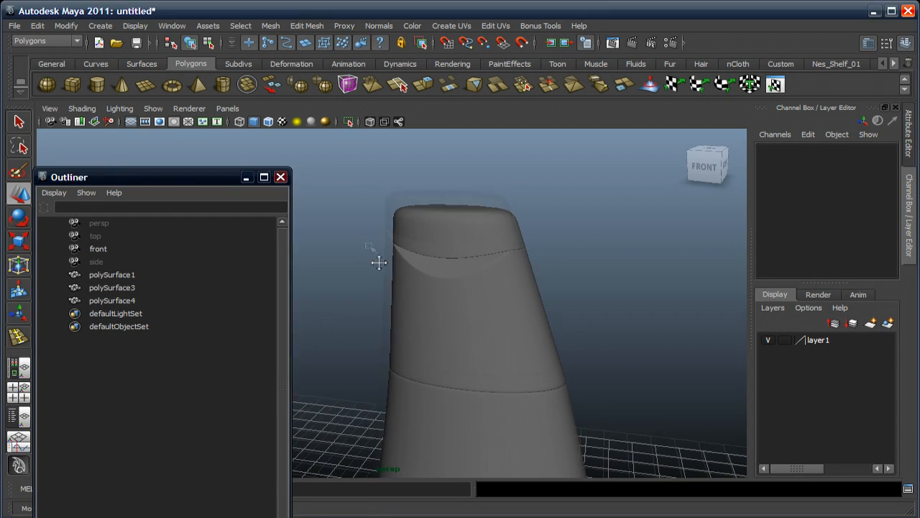
# Rename the topmost cap piece, polySurface1, as bottle_Cap_A
pyautogui.click(465, 234)
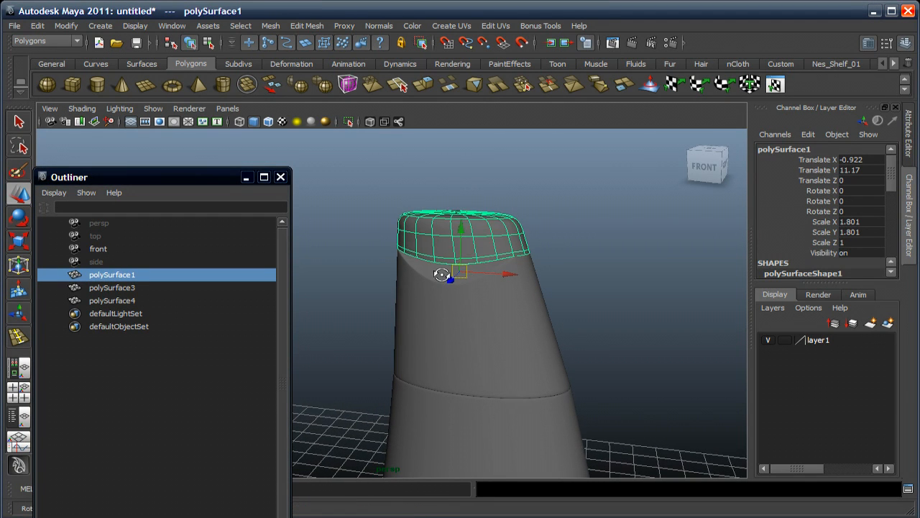
pyautogui.keyDown('alt'); pyautogui.moveTo(442, 273); pyautogui.dragTo(453, 276); pyautogui.keyUp('alt')
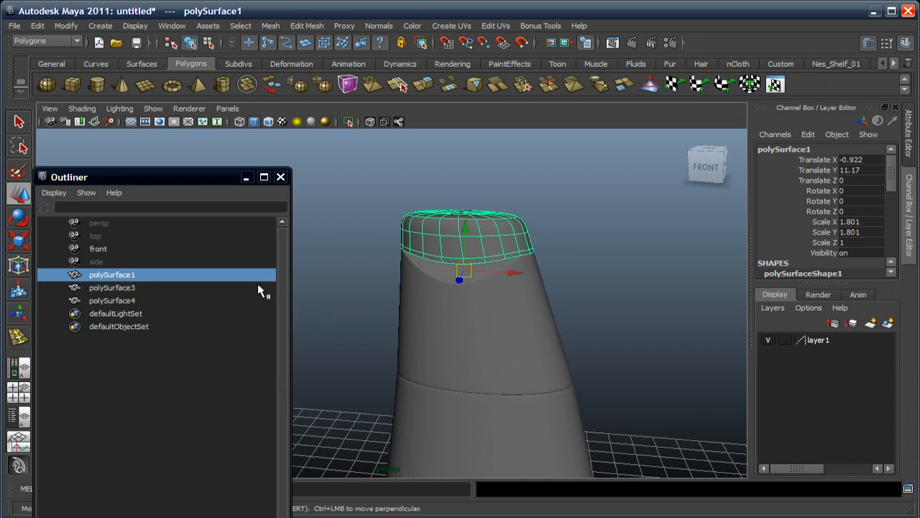
pyautogui.doubleClick(113, 275)
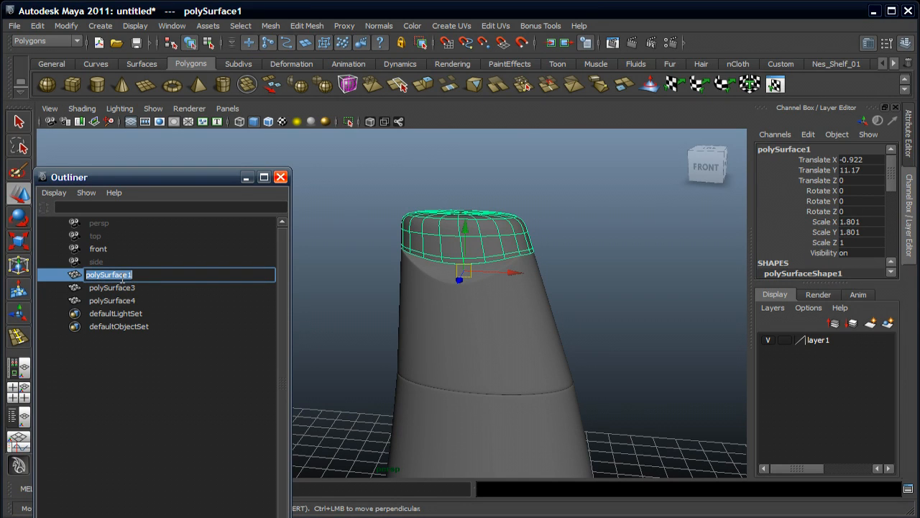
pyautogui.write('bottl')
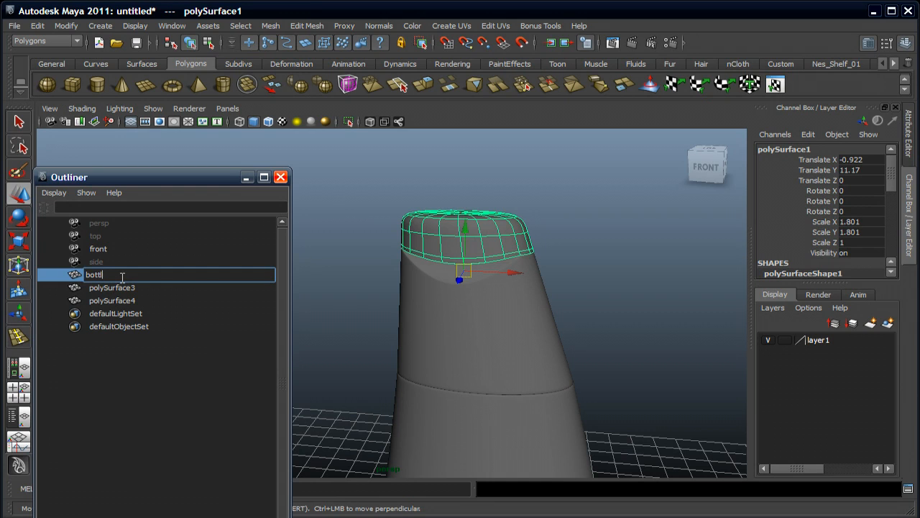
pyautogui.write('e V')
pyautogui.press('BackSpace')
pyautogui.write('Cap_A')
pyautogui.press('Return')
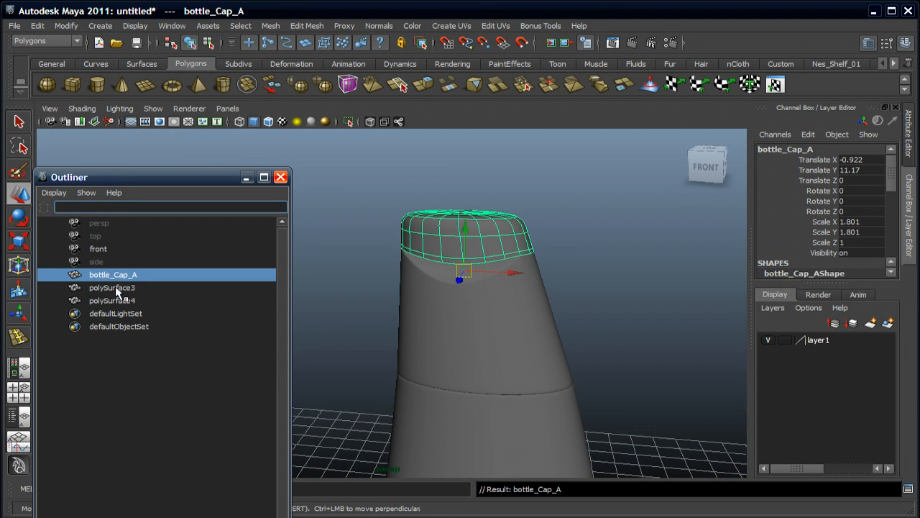
# Rename the lower cap piece, polySurface4, as bottle_Cap_B
pyautogui.click(460, 322)
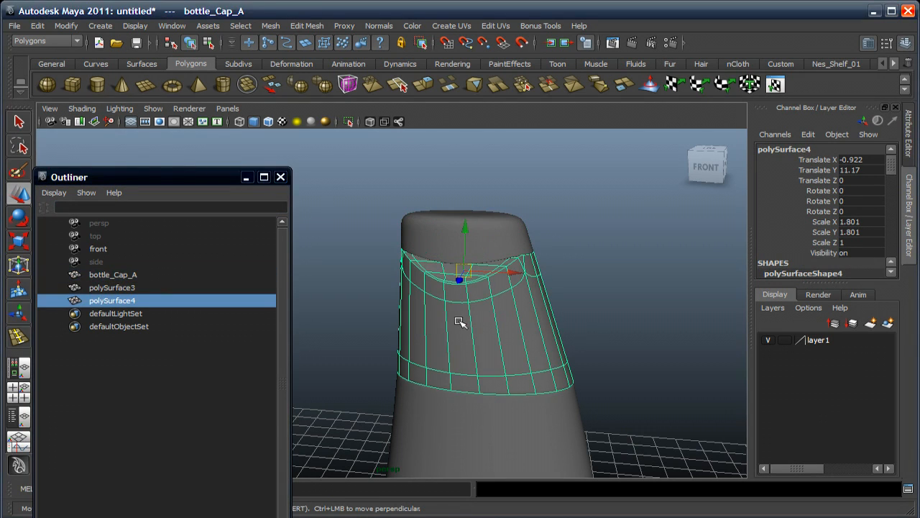
pyautogui.doubleClick(133, 301)
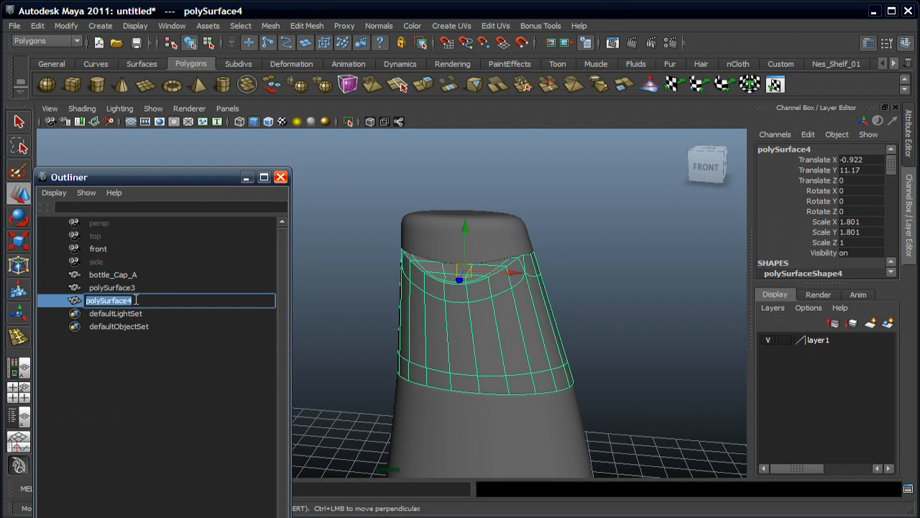
pyautogui.write('bo')
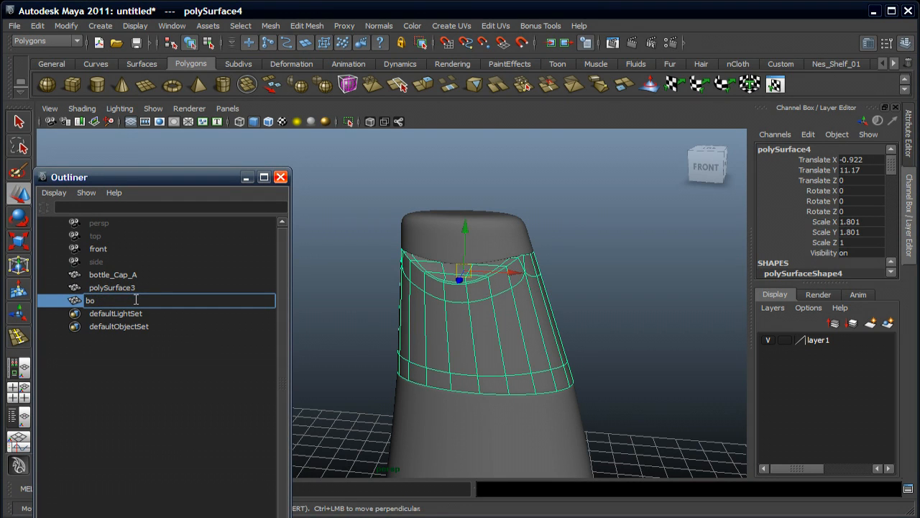
pyautogui.write('ttle')
pyautogui.write(' c')
pyautogui.write('Cap')
pyautogui.write(' B')
pyautogui.press('Return')
# Rename the bottle body, polySurface3, as Bottle
pyautogui.keyDown('ctrl'); pyautogui.click(128, 287); pyautogui.keyUp('ctrl')
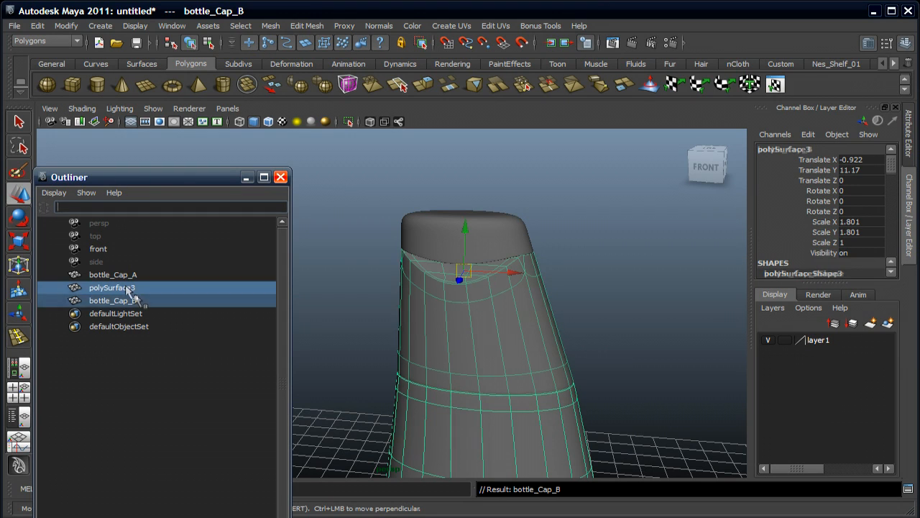
pyautogui.click(128, 288)
pyautogui.doubleClick(127, 288)
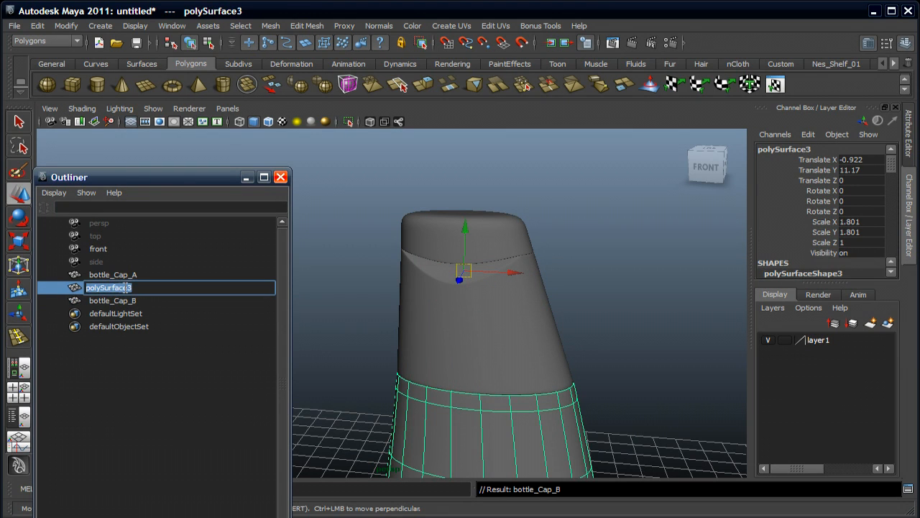
pyautogui.write('B')
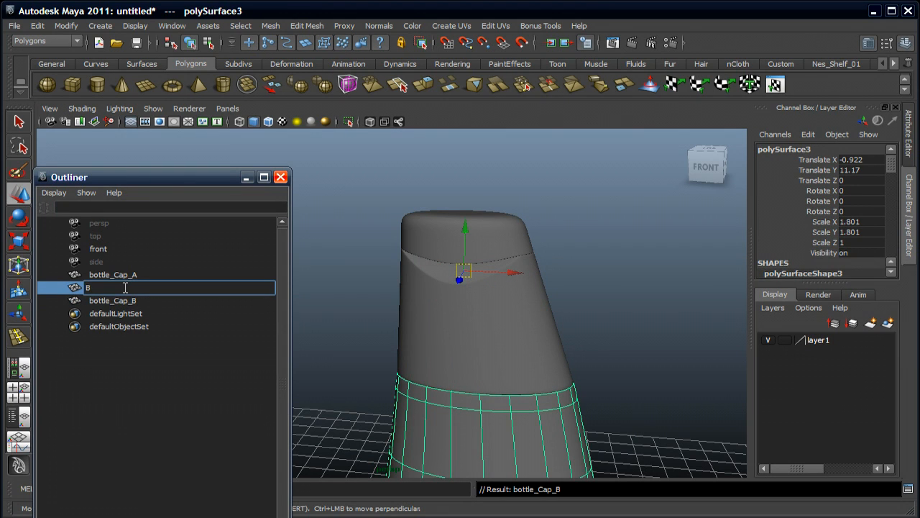
pyautogui.write('ottle')
pyautogui.press('Return')
pyautogui.keyDown('alt'); pyautogui.moveTo(383, 314); pyautogui.dragTo(571, 320); pyautogui.keyUp('alt')
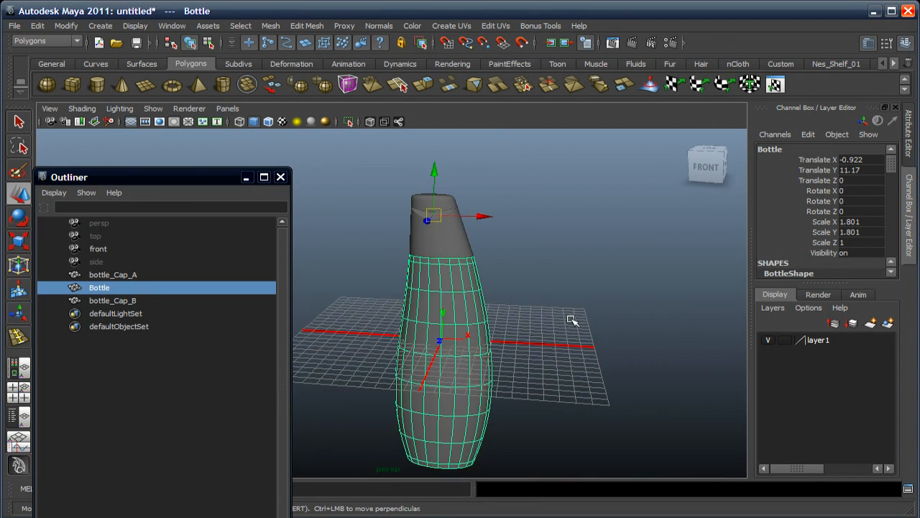
# Review the Bottle's list of construction history inputs in the Channel Box
pyautogui.keyDown('alt'); pyautogui.moveTo(568, 322); pyautogui.dragTo(585, 304, button='middle'); pyautogui.keyUp('alt')
pyautogui.keyDown('alt'); pyautogui.moveTo(422, 214); pyautogui.dragTo(423, 245, button='middle'); pyautogui.keyUp('alt')
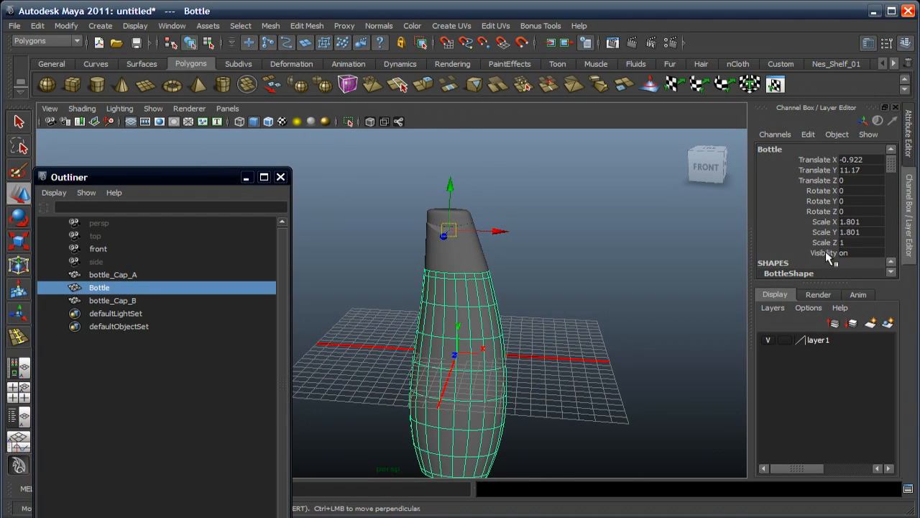
pyautogui.keyDown('alt'); pyautogui.moveTo(455, 250); pyautogui.dragTo(479, 306, button='middle'); pyautogui.keyUp('alt')
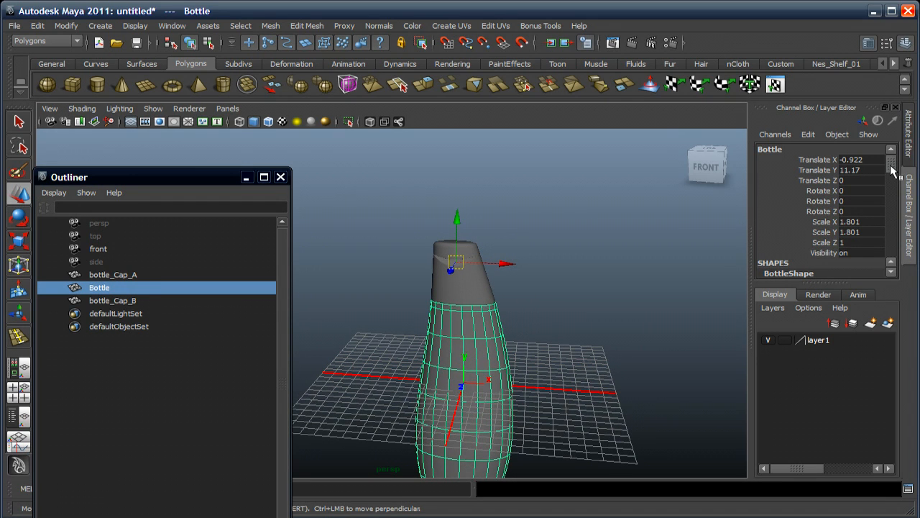
pyautogui.scroll(-10, 819, 237)
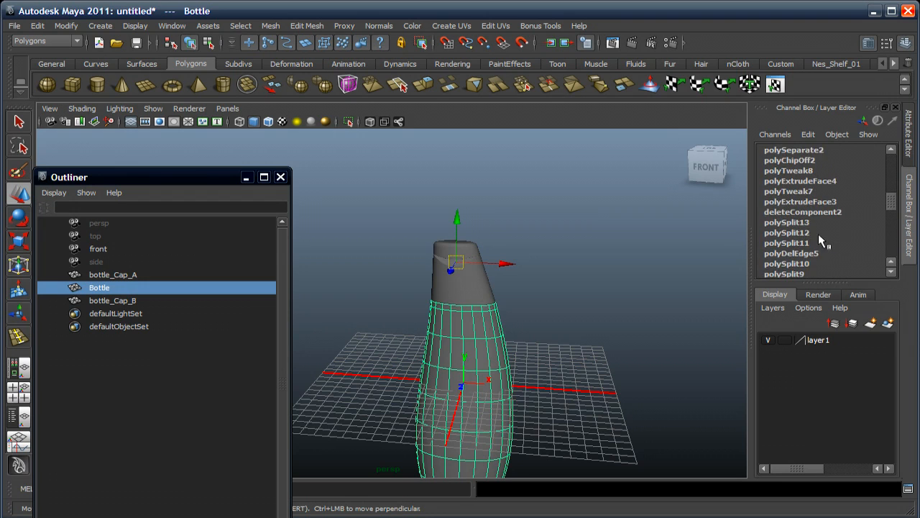
pyautogui.scroll(-3, 818, 234)
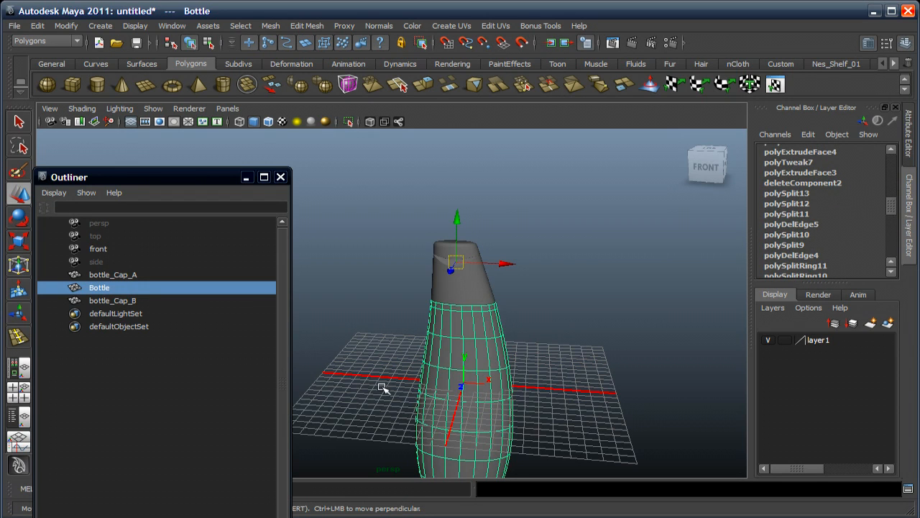
pyautogui.scroll(8, 807, 225)
pyautogui.scroll(5, 806, 225)
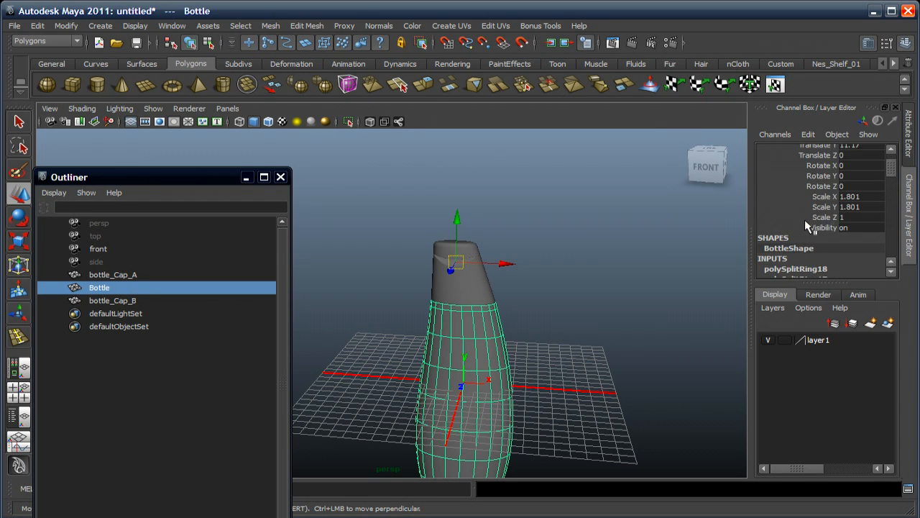
pyautogui.keyDown('alt'); pyautogui.moveTo(452, 298); pyautogui.dragTo(476, 344, button='middle'); pyautogui.keyUp('alt')
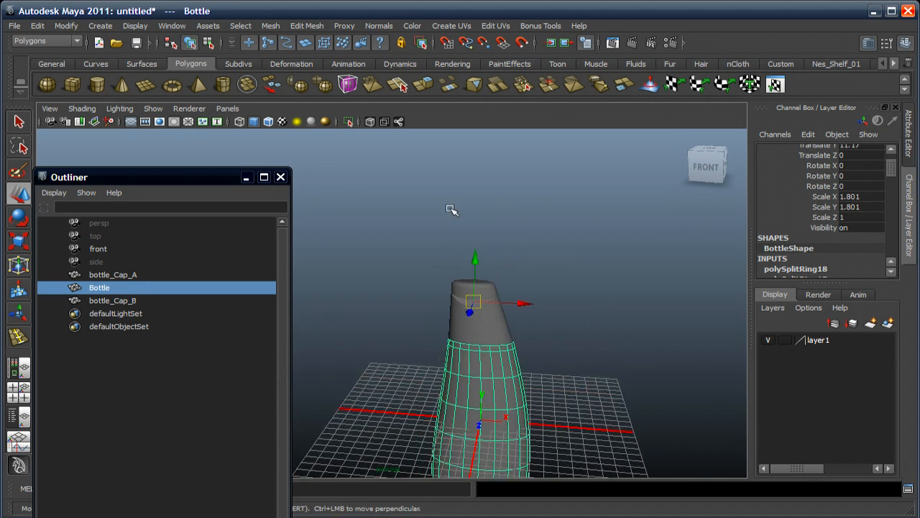
# Delete the construction history of bottle_Cap_A, bottle_Cap_B and Bottle together
pyautogui.keyDown('alt'); pyautogui.moveTo(452, 208); pyautogui.dragTo(507, 392, button='right'); pyautogui.keyUp('alt')
pyautogui.keyDown('alt'); pyautogui.moveTo(485, 329); pyautogui.dragTo(408, 335, button='middle'); pyautogui.keyUp('alt')
pyautogui.keyDown('alt'); pyautogui.moveTo(464, 214); pyautogui.dragTo(482, 316, button='right'); pyautogui.keyUp('alt')
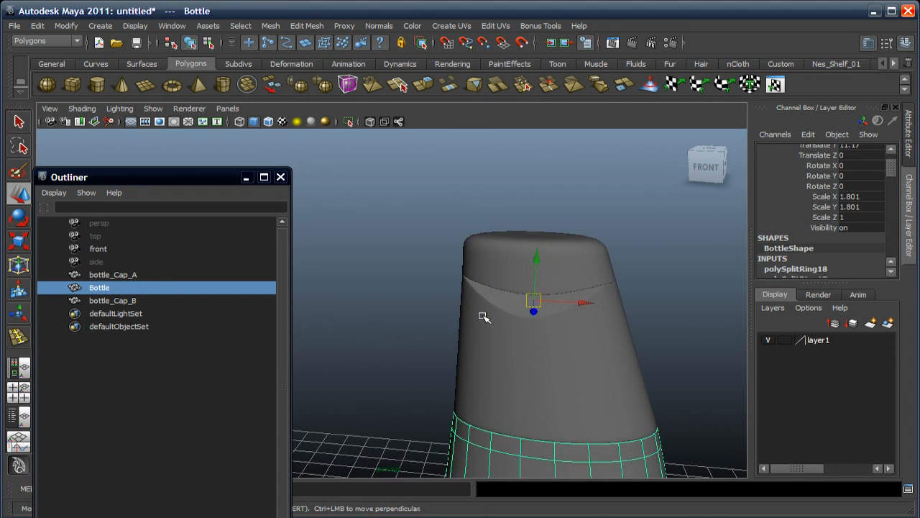
pyautogui.click(488, 263)
pyautogui.keyDown('shift'); pyautogui.click(474, 335); pyautogui.keyUp('shift')
pyautogui.keyDown('shift'); pyautogui.click(466, 439); pyautogui.keyUp('shift')
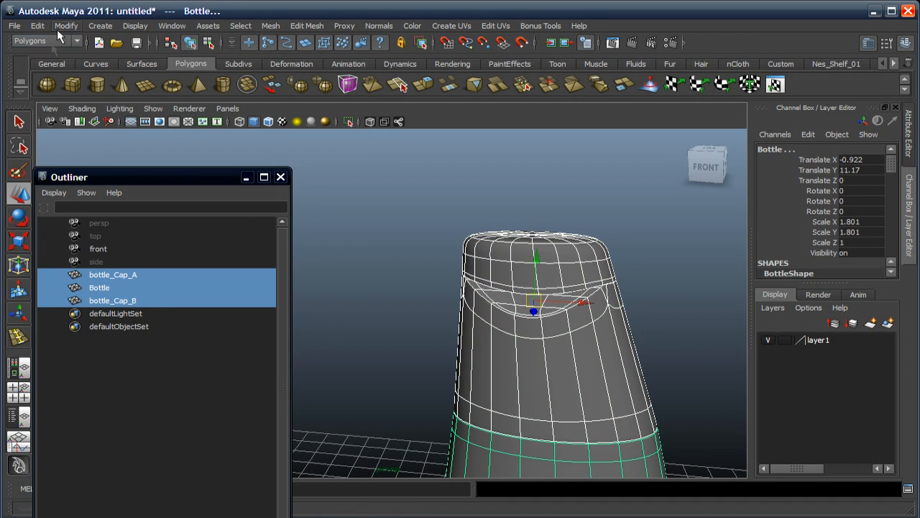
pyautogui.click(39, 25)
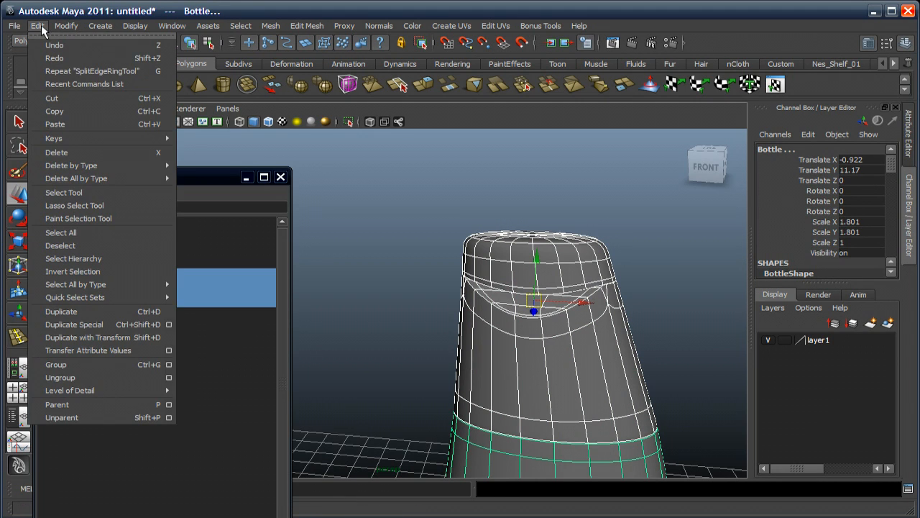
pyautogui.moveTo(144, 166)
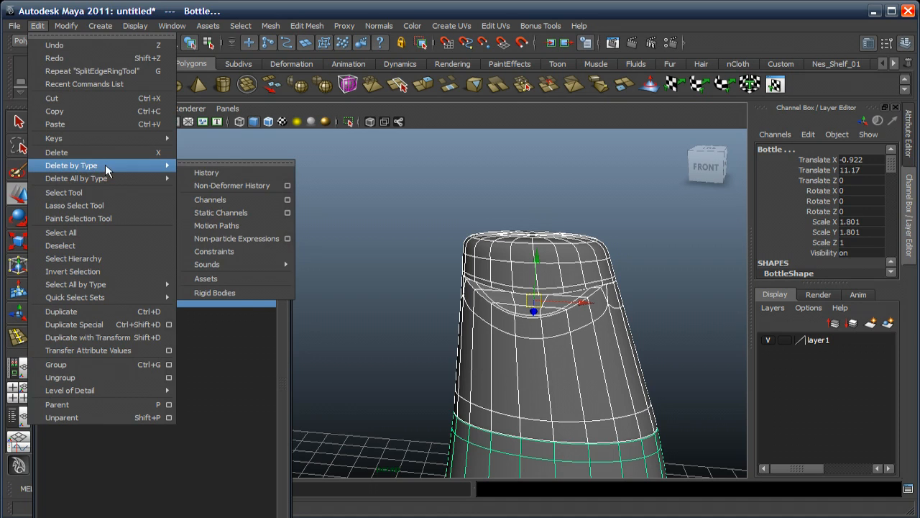
pyautogui.click(192, 173)
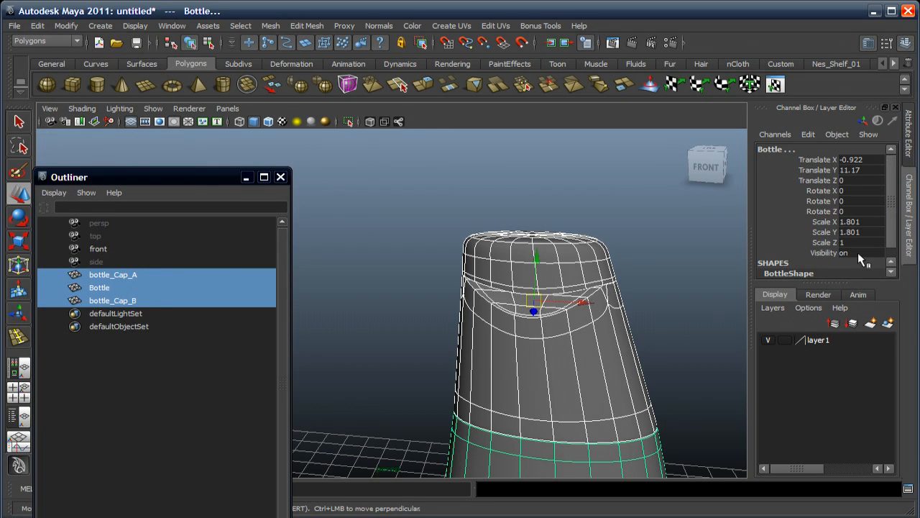
pyautogui.scroll(-1, 889, 226)
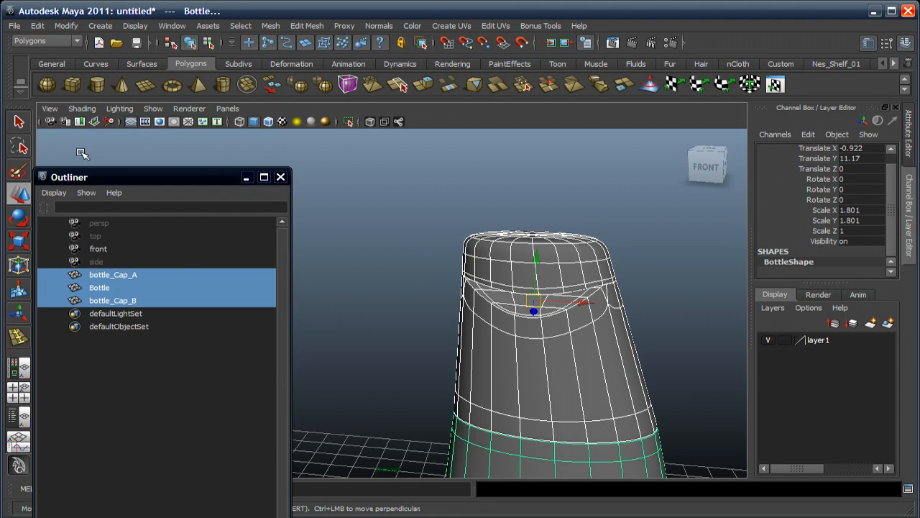
# Freeze the transformations of the three selected bottle parts and center their pivots
pyautogui.click(66, 27)
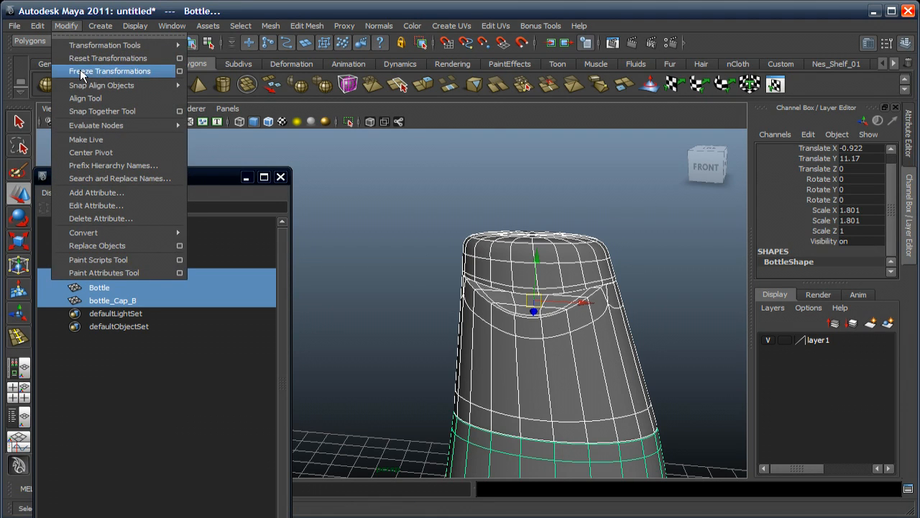
pyautogui.click(108, 71)
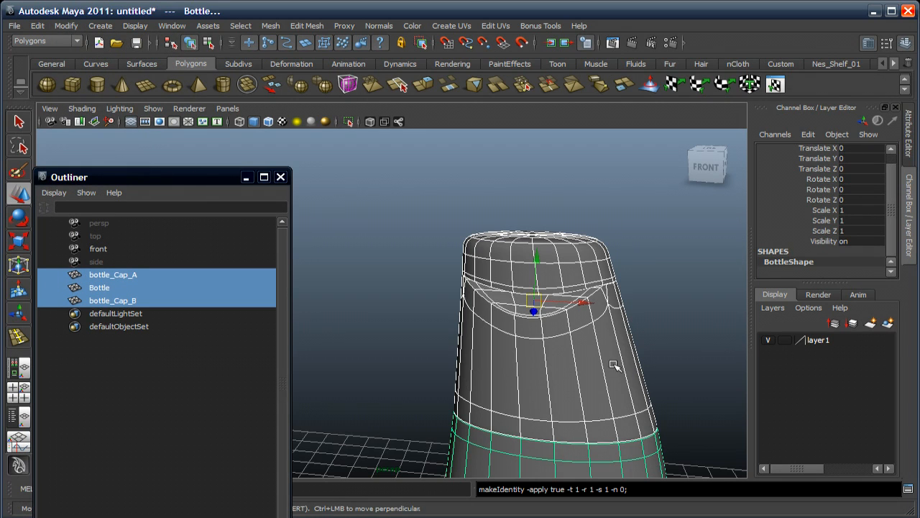
pyautogui.click(63, 25)
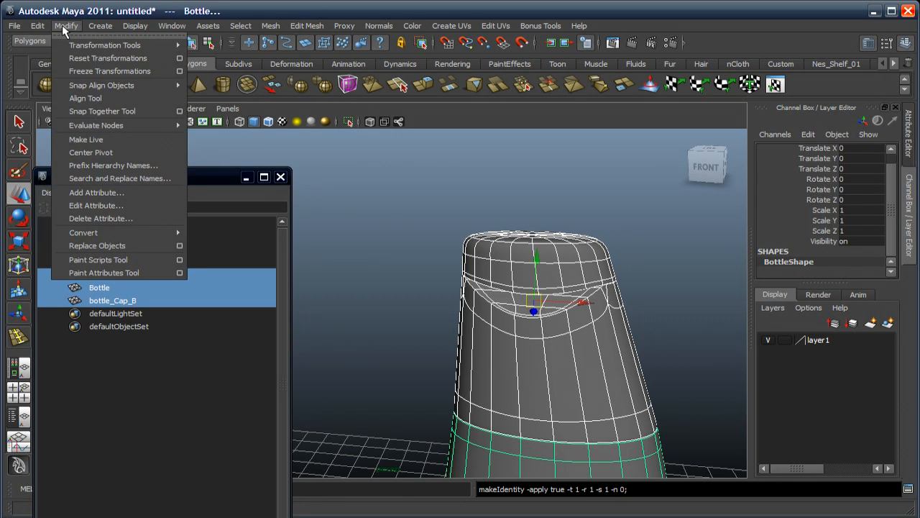
pyautogui.click(116, 152)
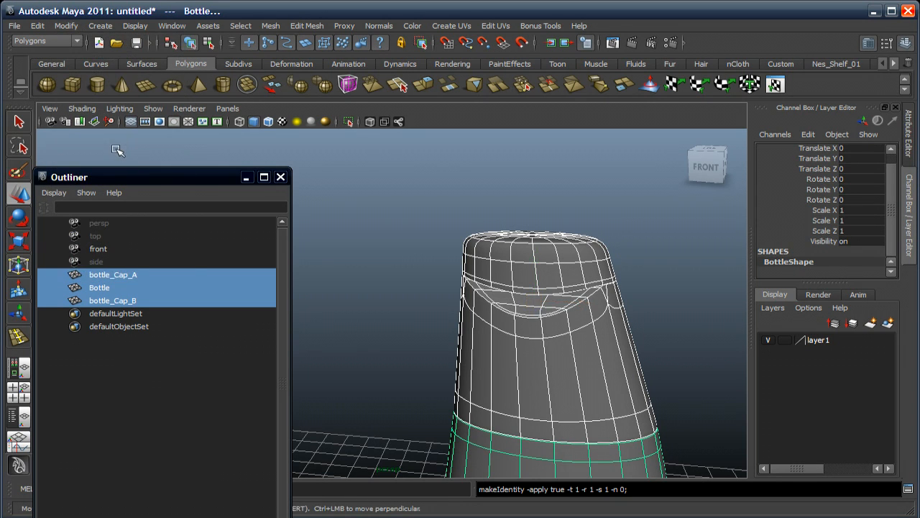
# Try scaling both cap pieces and the bottle body together to about 1.24 without grouping them, and undo it
pyautogui.click(425, 317)
pyautogui.keyDown('alt'); pyautogui.moveTo(424, 367); pyautogui.dragTo(417, 216, button='right'); pyautogui.keyUp('alt')
pyautogui.keyDown('alt'); pyautogui.moveTo(455, 333); pyautogui.dragTo(463, 248, button='middle'); pyautogui.keyUp('alt')
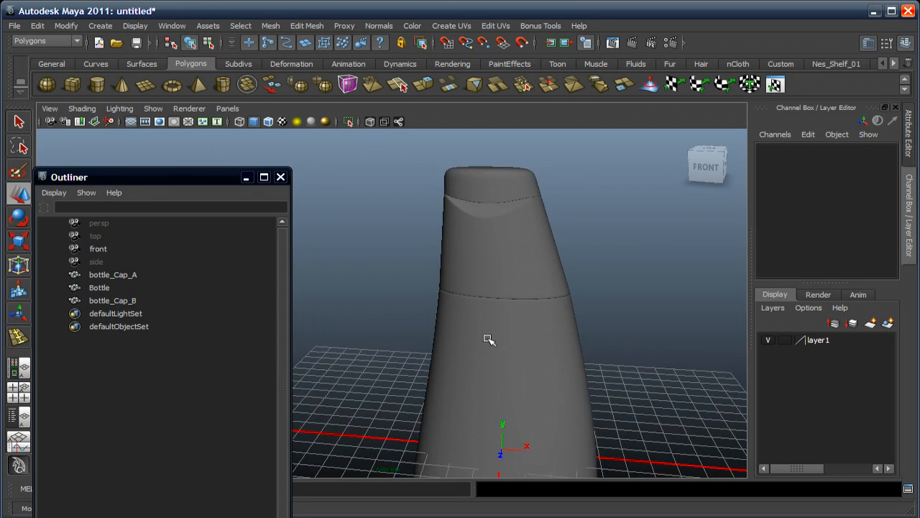
pyautogui.keyDown('alt'); pyautogui.moveTo(486, 339); pyautogui.dragTo(479, 269, button='right'); pyautogui.keyUp('alt')
pyautogui.keyDown('alt'); pyautogui.moveTo(496, 271); pyautogui.dragTo(519, 271, button='middle'); pyautogui.keyUp('alt')
pyautogui.click(494, 227)
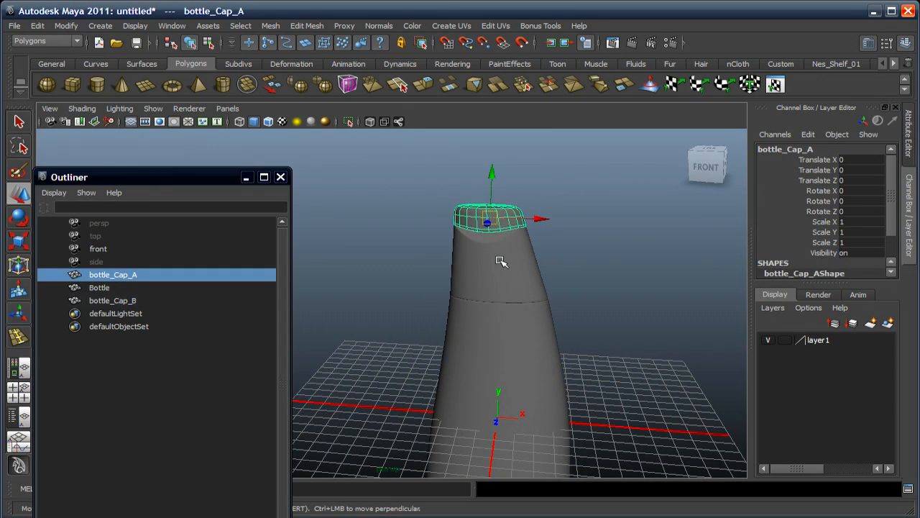
pyautogui.keyDown('shift'); pyautogui.click(499, 261); pyautogui.keyUp('shift')
pyautogui.keyDown('shift'); pyautogui.click(503, 343); pyautogui.keyUp('shift')
pyautogui.keyDown('alt'); pyautogui.moveTo(511, 334); pyautogui.dragTo(485, 335); pyautogui.keyUp('alt')
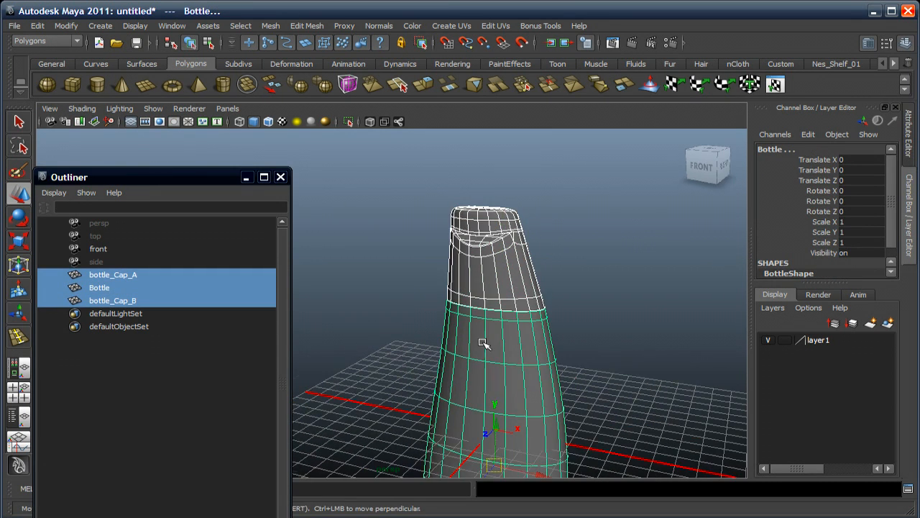
pyautogui.keyDown('alt'); pyautogui.moveTo(483, 331); pyautogui.dragTo(484, 273, button='middle'); pyautogui.keyUp('alt')
pyautogui.moveTo(125, 175); pyautogui.dragTo(171, 153)
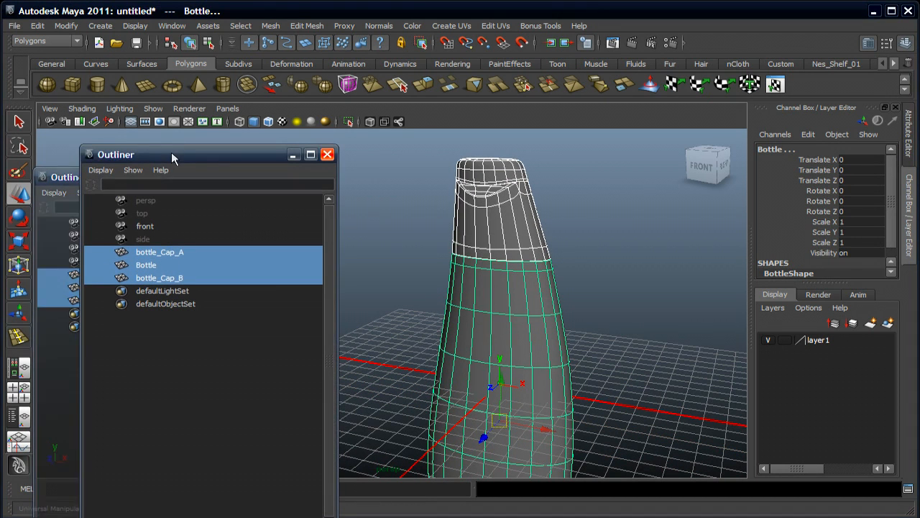
pyautogui.click(25, 243)
pyautogui.keyDown('alt'); pyautogui.moveTo(475, 355); pyautogui.dragTo(471, 284, button='right'); pyautogui.keyUp('alt')
pyautogui.moveTo(503, 386); pyautogui.dragTo(549, 371)
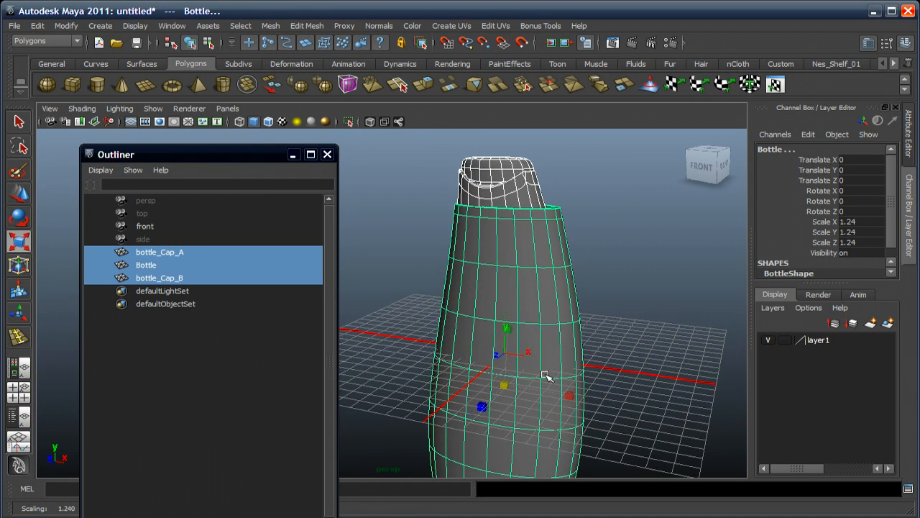
pyautogui.hotkey('ctrl', 'z')
# Group the two cap pieces and the bottle body
pyautogui.keyDown('alt'); pyautogui.moveTo(548, 372); pyautogui.dragTo(479, 317, button='middle'); pyautogui.keyUp('alt')
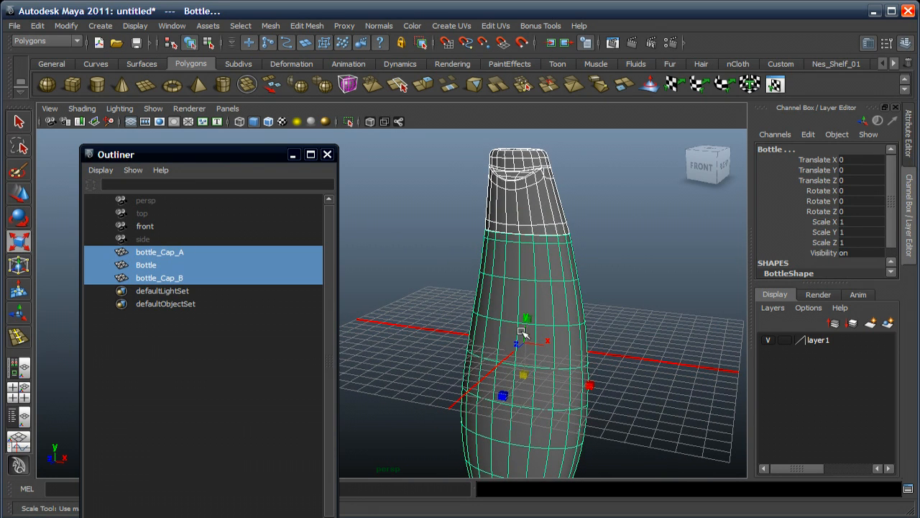
pyautogui.click(445, 281)
pyautogui.click(530, 205)
pyautogui.keyDown('shift'); pyautogui.click(528, 217); pyautogui.keyUp('shift')
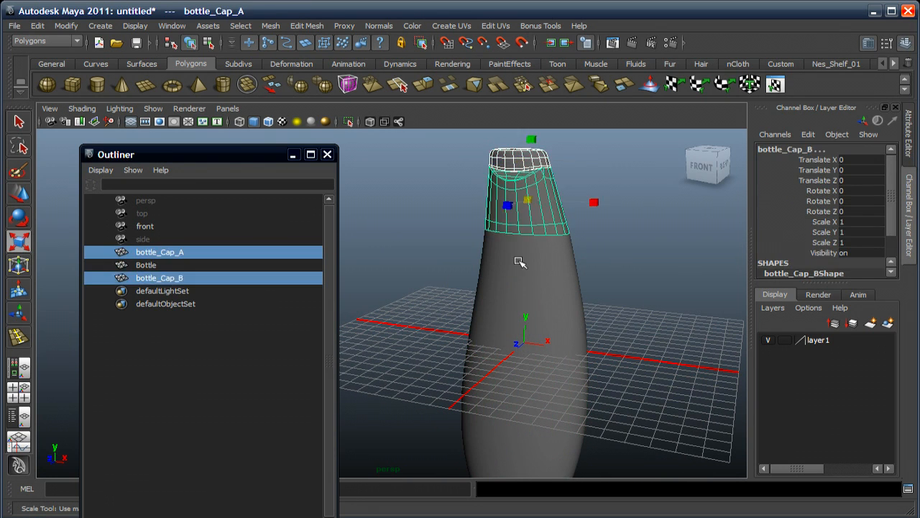
pyautogui.keyDown('shift'); pyautogui.click(518, 261); pyautogui.keyUp('shift')
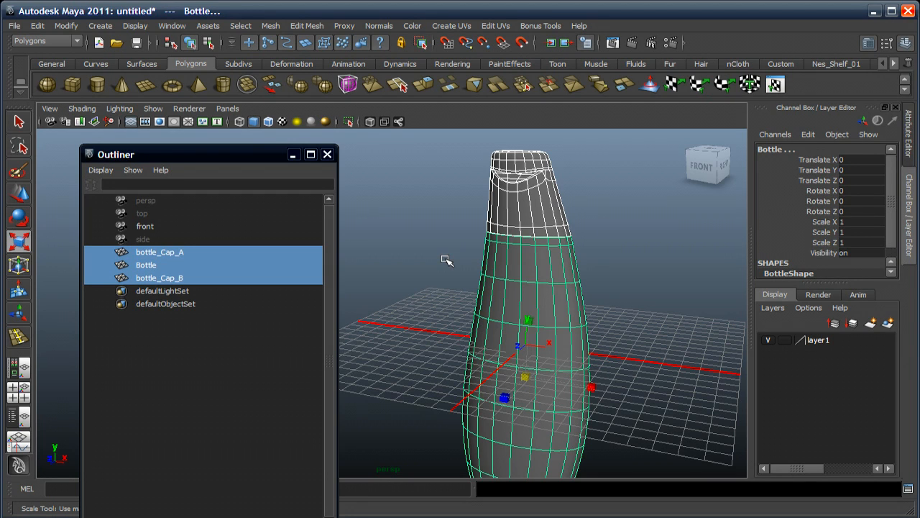
pyautogui.hotkey('ctrl', 'g')
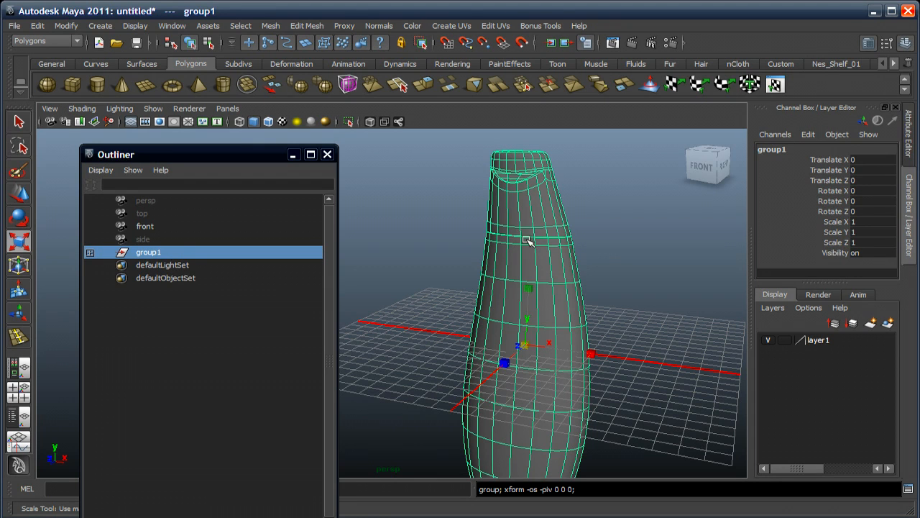
# Rename the new group as GRP_Bottle
pyautogui.doubleClick(155, 253)
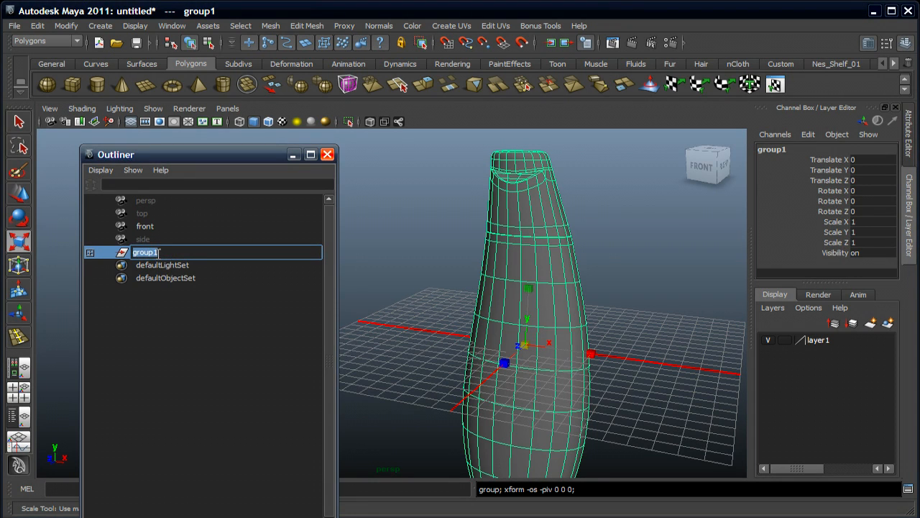
pyautogui.write('GRP_')
pyautogui.write('Bottle')
pyautogui.press('Return')
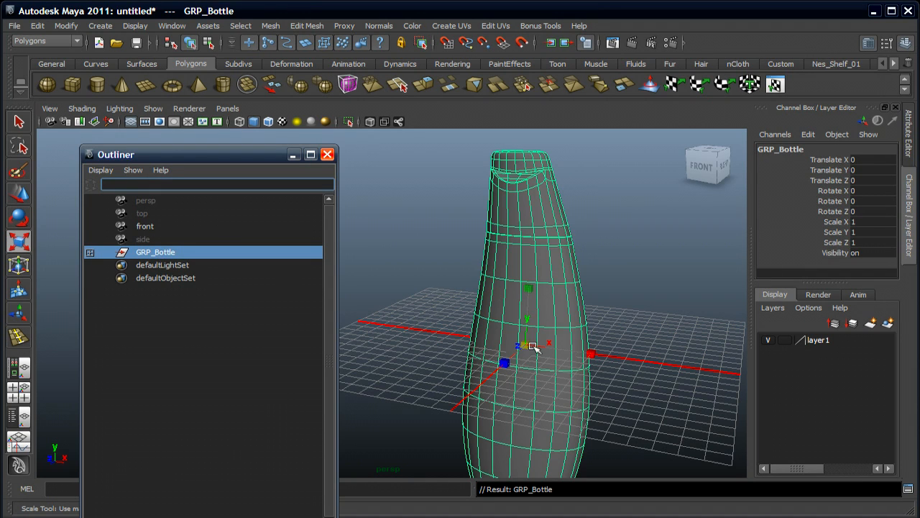
# Try scaling the whole GRP_Bottle group slightly and its bottle_Cap_A piece alone to about 2.1, undoing each change
pyautogui.moveTo(528, 346)
pyautogui.mouseDown()
pyautogui.moveTo(413, 355)
pyautogui.moveTo(604, 345)
pyautogui.moveTo(433, 360)
pyautogui.moveTo(604, 352)
pyautogui.moveTo(438, 353)
pyautogui.moveTo(525, 352)
pyautogui.mouseUp()
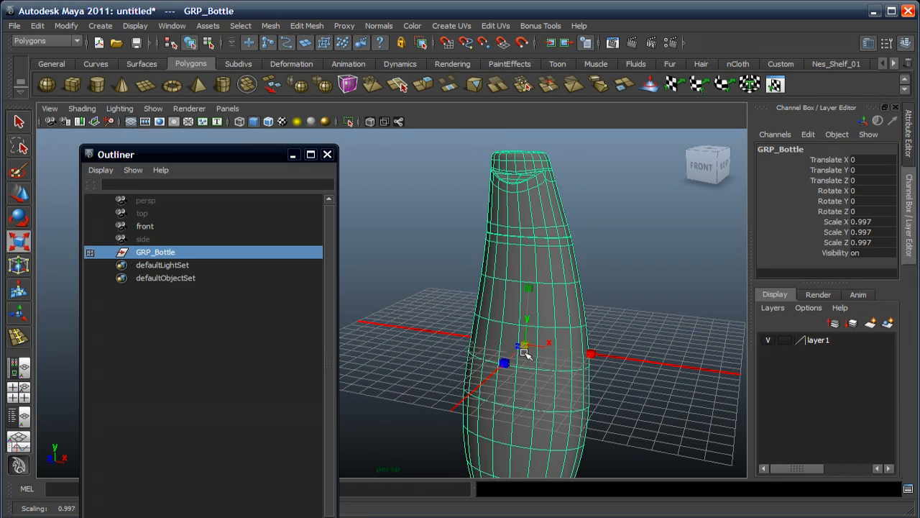
pyautogui.hotkey('ctrl', 'z')
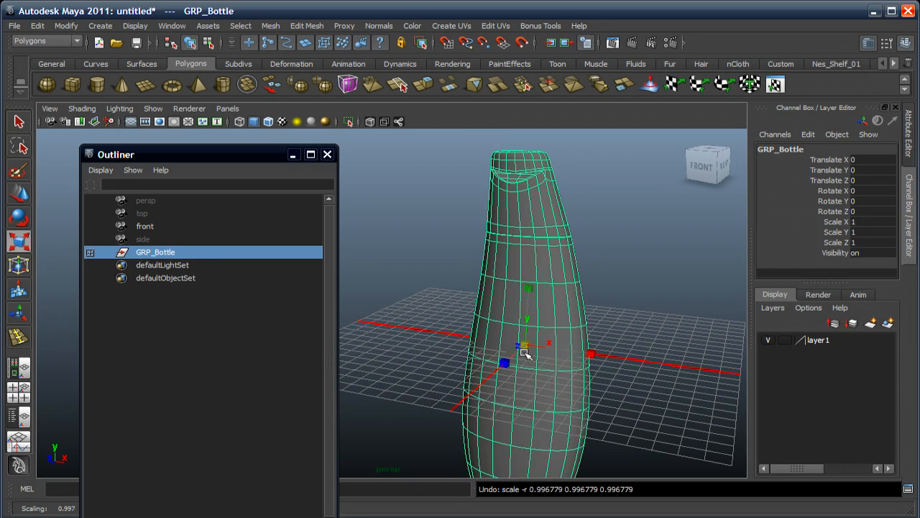
pyautogui.click(90, 252)
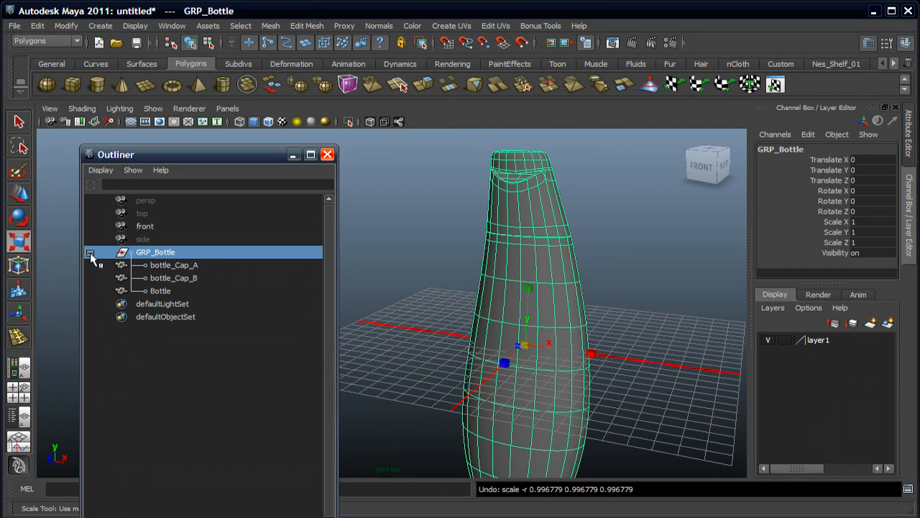
pyautogui.click(167, 265)
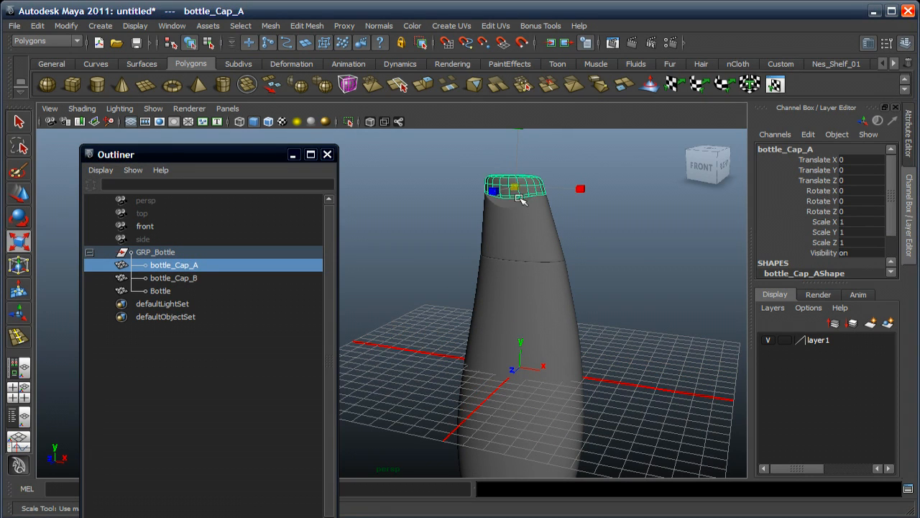
pyautogui.moveTo(514, 187); pyautogui.dragTo(558, 200)
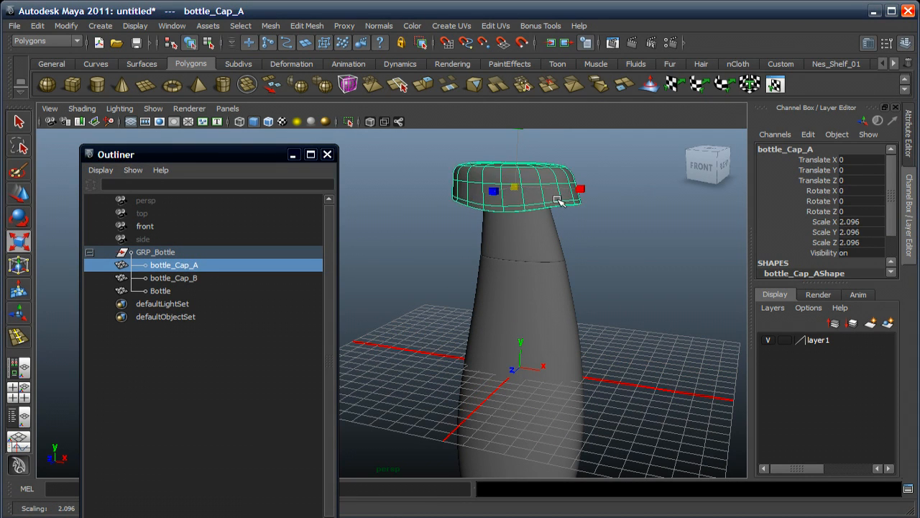
pyautogui.hotkey('ctrl', 'z')
# Try scaling bottle_Cap_B alone to about 0.28 and the bottle body alone to about 0.76, undoing each change
pyautogui.click(534, 239)
pyautogui.moveTo(523, 228); pyautogui.dragTo(481, 235)
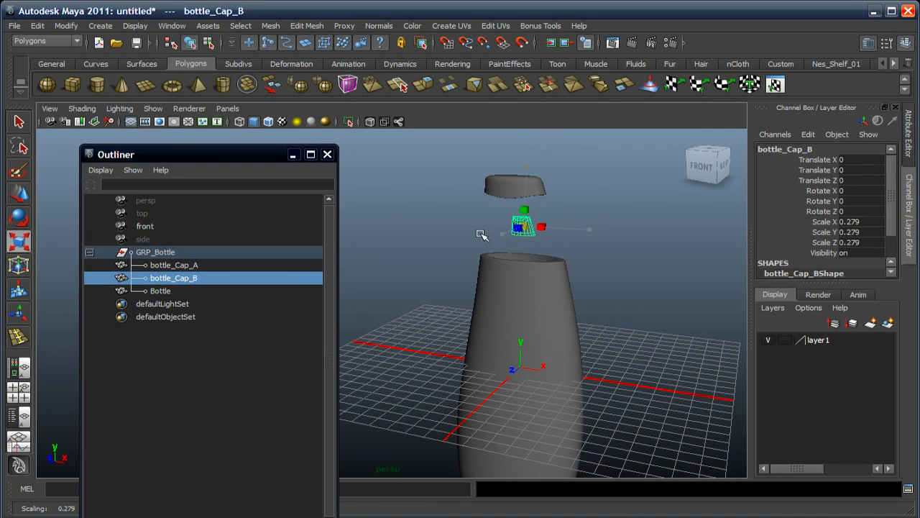
pyautogui.hotkey('ctrl', 'z')
pyautogui.click(522, 297)
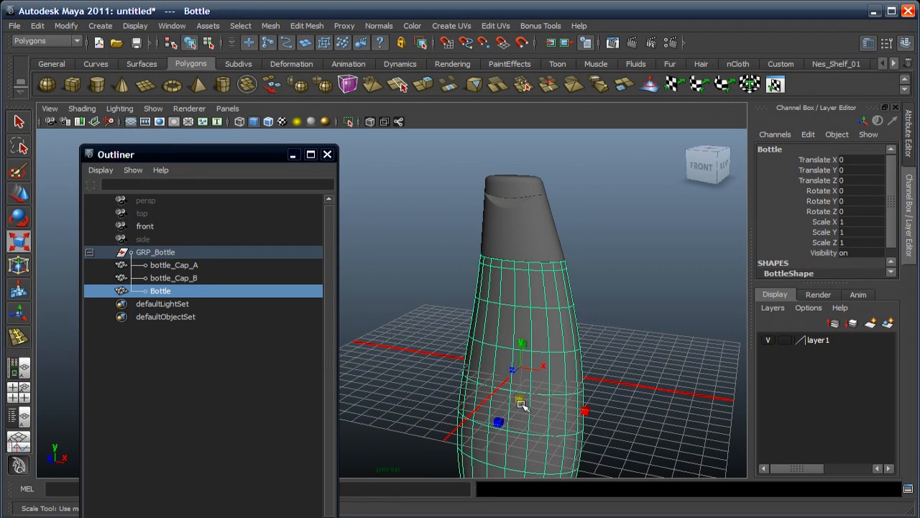
pyautogui.moveTo(521, 404); pyautogui.dragTo(477, 405)
pyautogui.hotkey('ctrl', 'z')
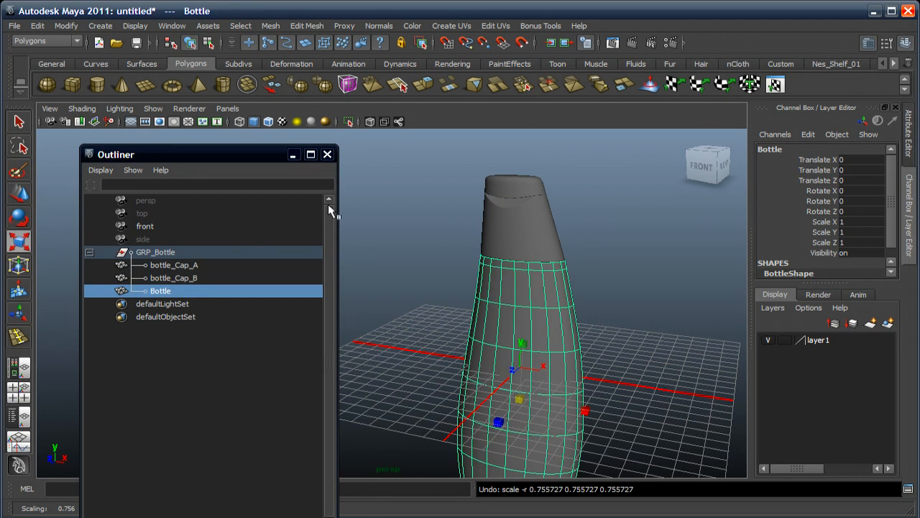
# Select the GRP_Bottle group, collapse its hierarchy and close the Outliner
pyautogui.click(97, 251)
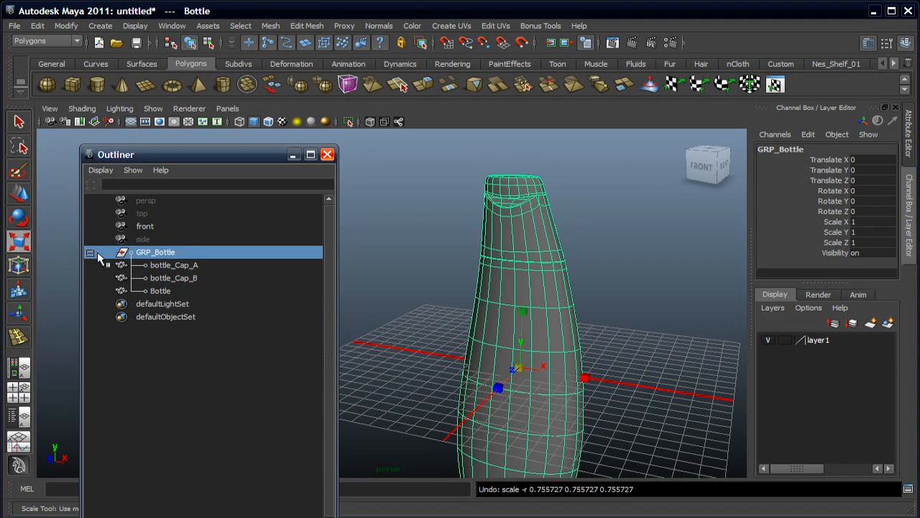
pyautogui.click(91, 252)
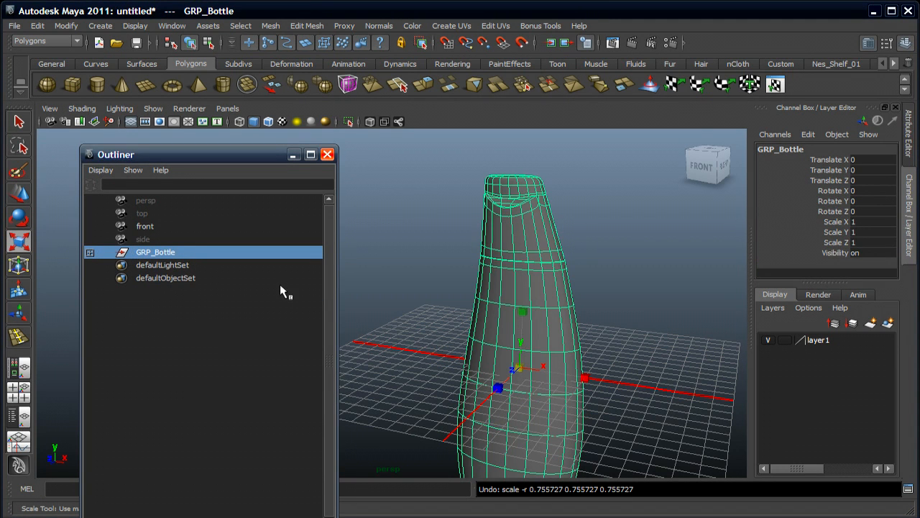
pyautogui.keyDown('alt'); pyautogui.moveTo(404, 322); pyautogui.dragTo(536, 316); pyautogui.keyUp('alt')
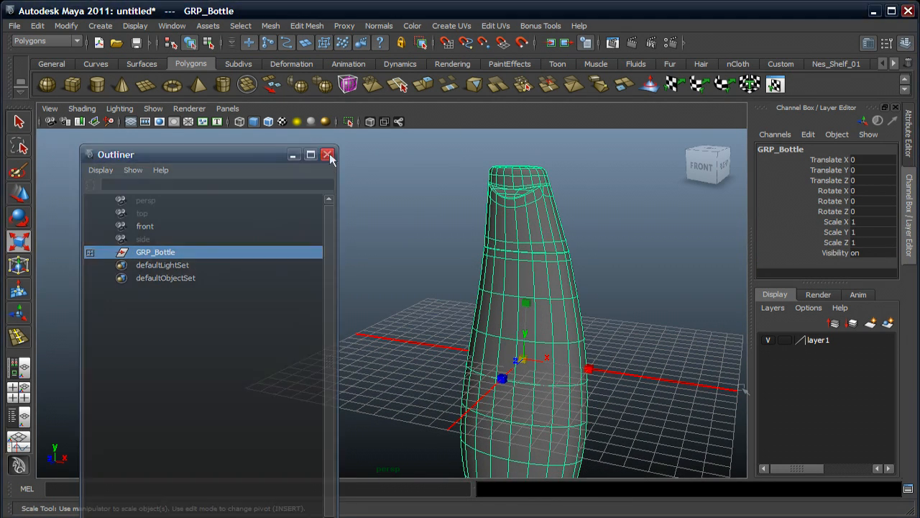
pyautogui.click(327, 155)
# Check which parts layer1 affects by switching its display type, and delete that display layer
pyautogui.click(784, 340)
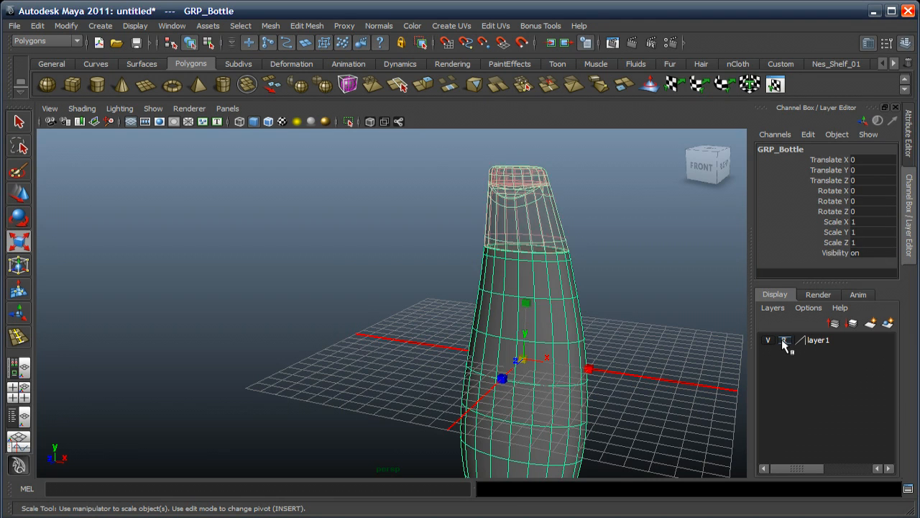
pyautogui.click(784, 341)
pyautogui.rightClick(784, 344)
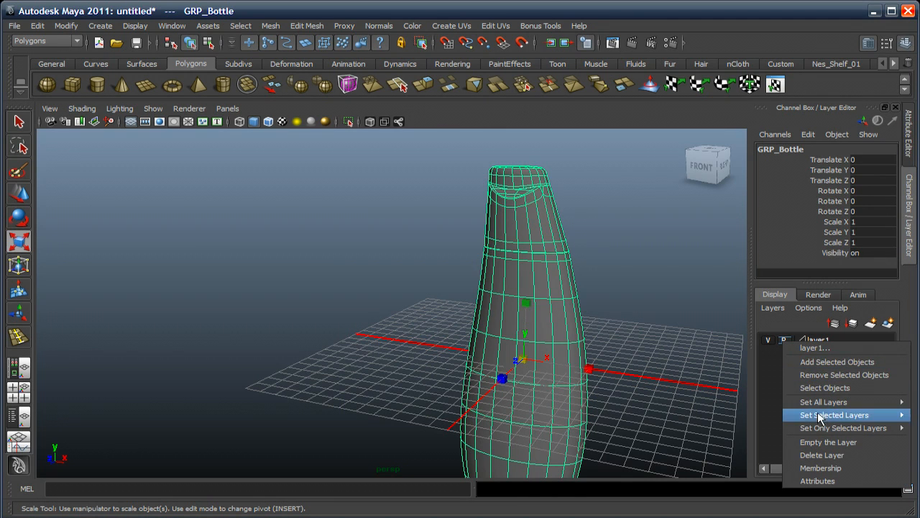
pyautogui.click(830, 455)
# Deselect the bottle group and examine the shaded model's cap and upper body from the front
pyautogui.keyDown('alt'); pyautogui.moveTo(568, 349); pyautogui.dragTo(551, 319, button='middle'); pyautogui.keyUp('alt')
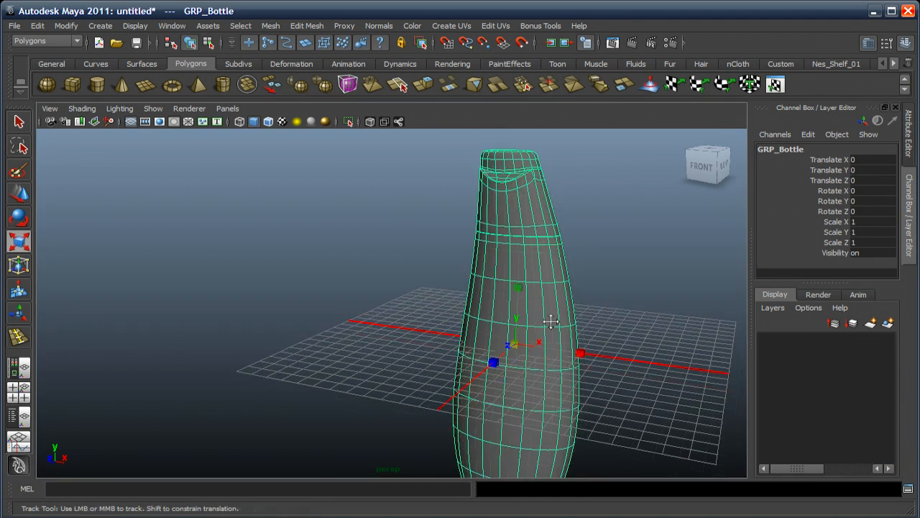
pyautogui.moveTo(550, 319)
pyautogui.keyDown('alt'); pyautogui.mouseDown()
pyautogui.moveTo(507, 323)
pyautogui.moveTo(542, 321)
pyautogui.mouseUp(); pyautogui.keyUp('alt')
pyautogui.keyDown('alt'); pyautogui.moveTo(542, 321); pyautogui.dragTo(580, 328, button='middle'); pyautogui.keyUp('alt')
pyautogui.keyDown('alt'); pyautogui.moveTo(580, 328); pyautogui.dragTo(597, 324); pyautogui.keyUp('alt')
pyautogui.keyDown('alt'); pyautogui.moveTo(598, 324); pyautogui.dragTo(525, 248, button='middle'); pyautogui.keyUp('alt')
pyautogui.keyDown('alt'); pyautogui.moveTo(525, 247); pyautogui.dragTo(556, 260, button='right'); pyautogui.keyUp('alt')
pyautogui.click(557, 260)
pyautogui.keyDown('alt'); pyautogui.moveTo(524, 247); pyautogui.dragTo(505, 275, button='middle'); pyautogui.keyUp('alt')
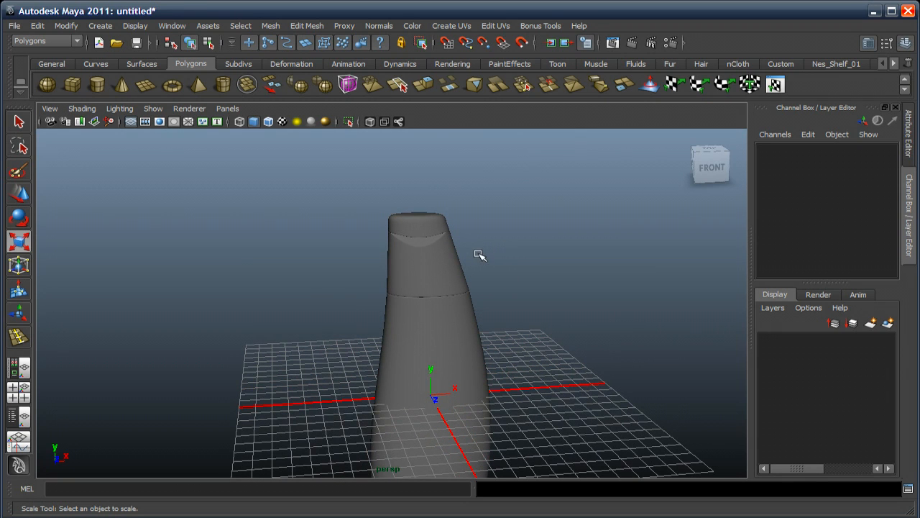